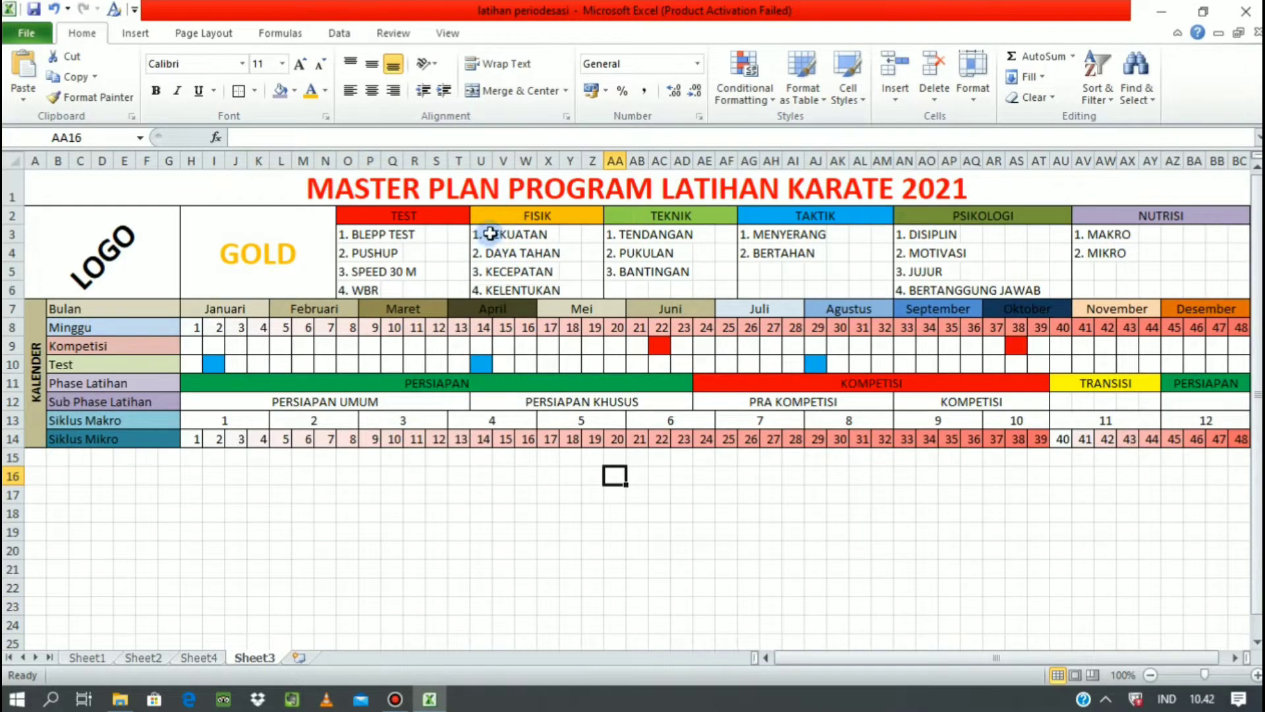
# Step: Enter the labels KEKUATAN, DAYA TAHAN, KECEPATAN and KELENTUKAN in cells B15 to B18 below Siklus Mikro
pyautogui.click(495, 234)
pyautogui.click(58, 463)
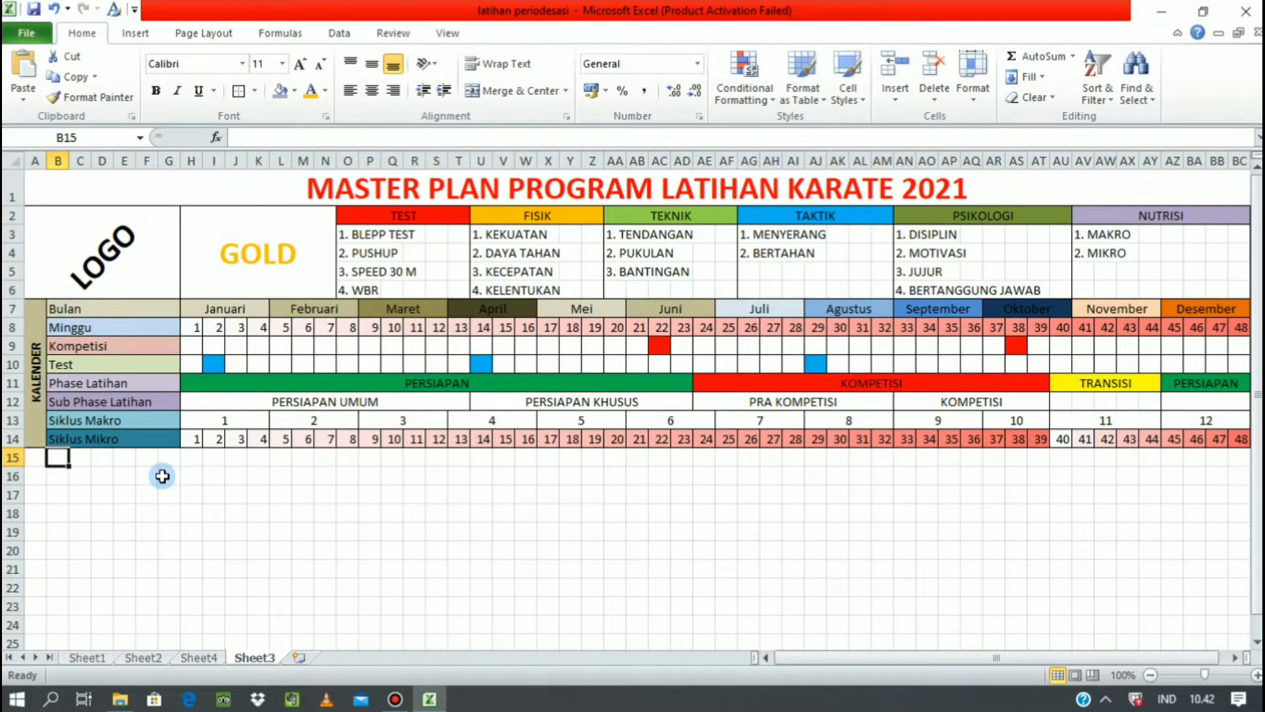
pyautogui.write('KEKUATAN')
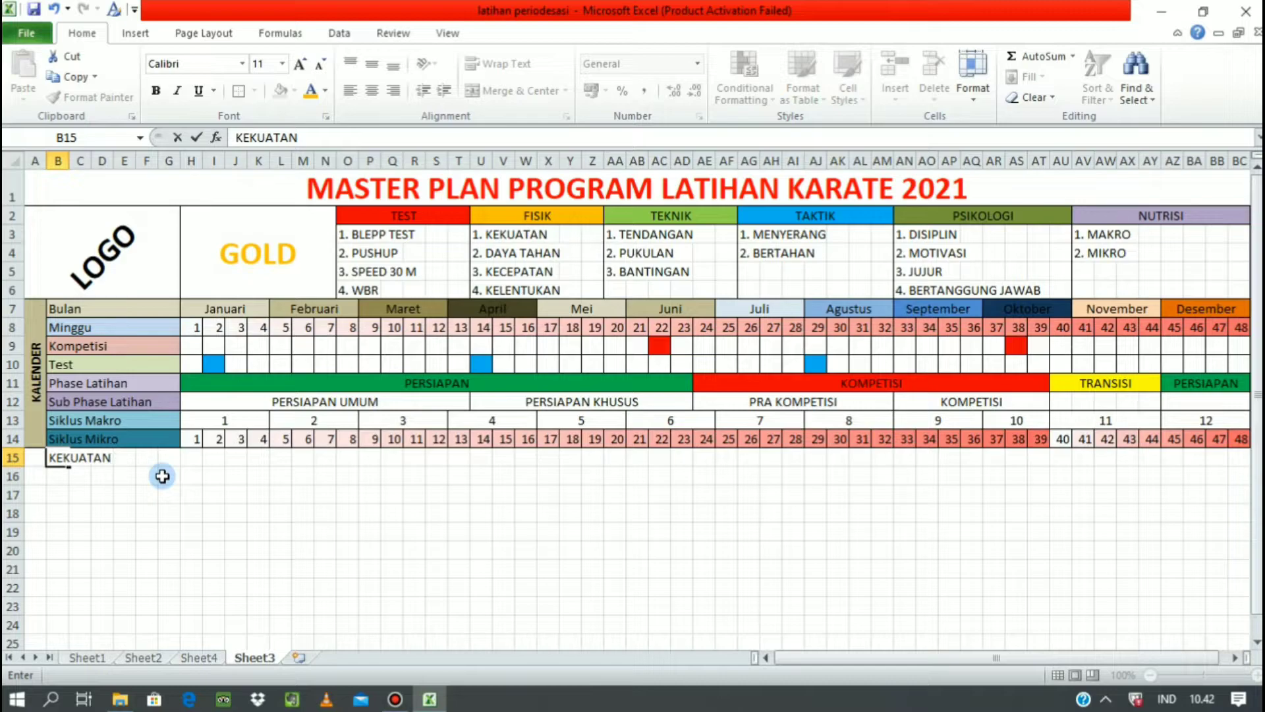
pyautogui.press('Return')
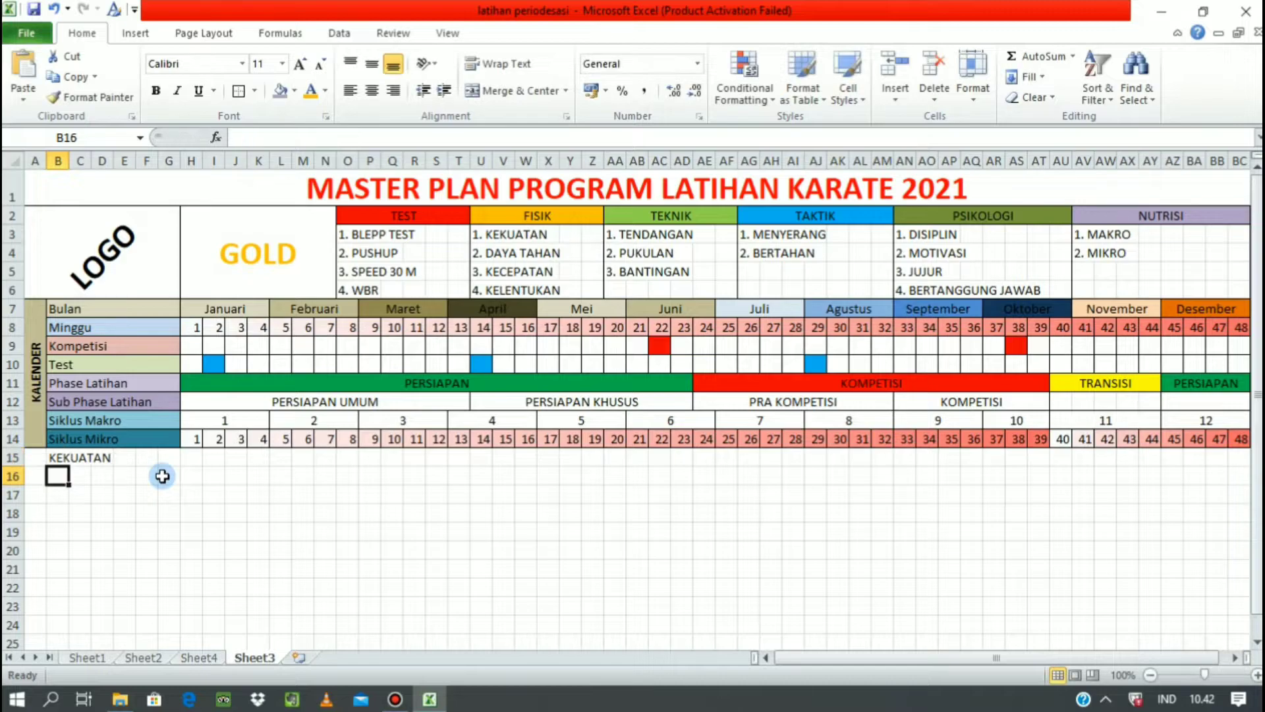
pyautogui.write('DAYA TAHAN')
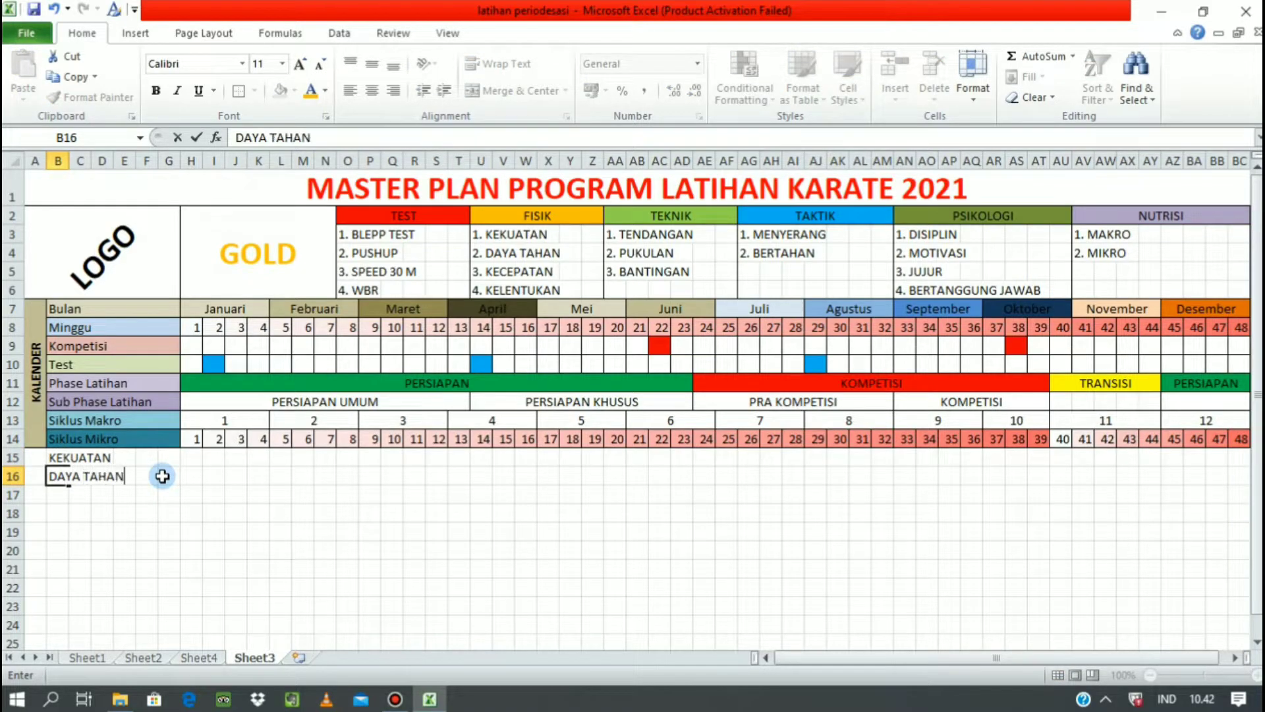
pyautogui.press('Return')
pyautogui.write('KECEPAT')
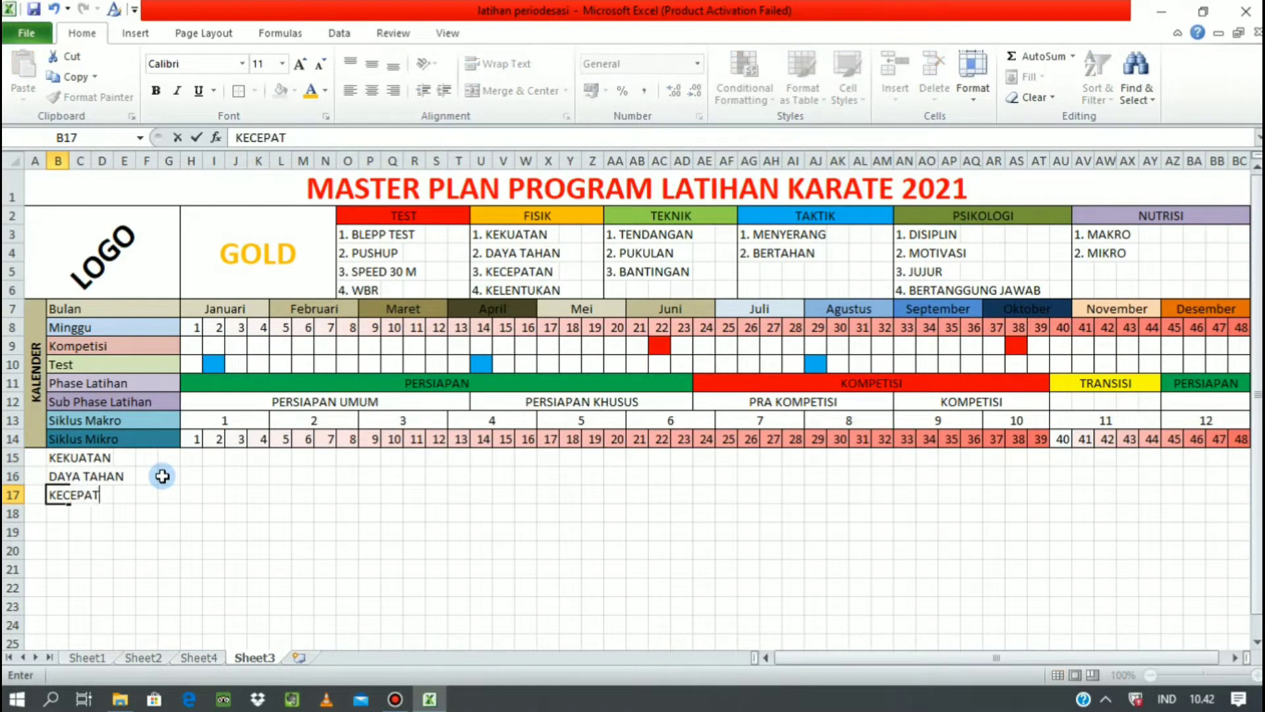
pyautogui.write('AN')
pyautogui.press('Return')
pyautogui.write('KELENTU')
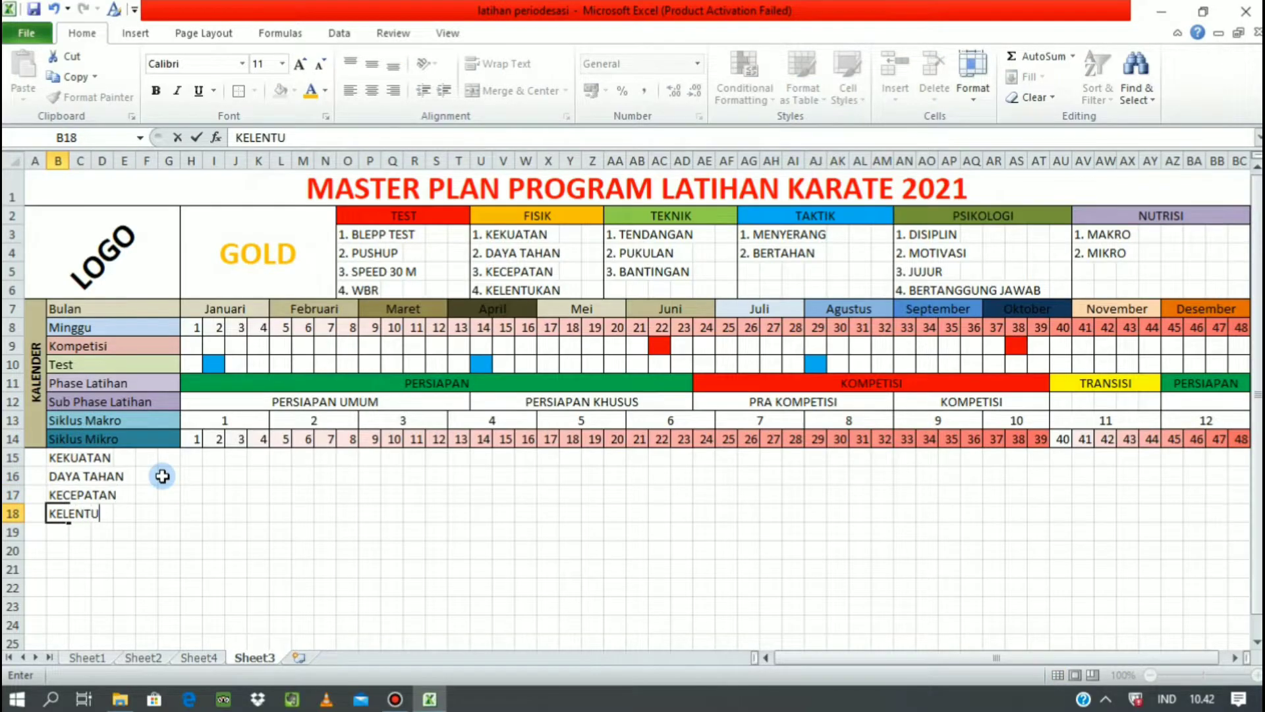
pyautogui.write('KAN')
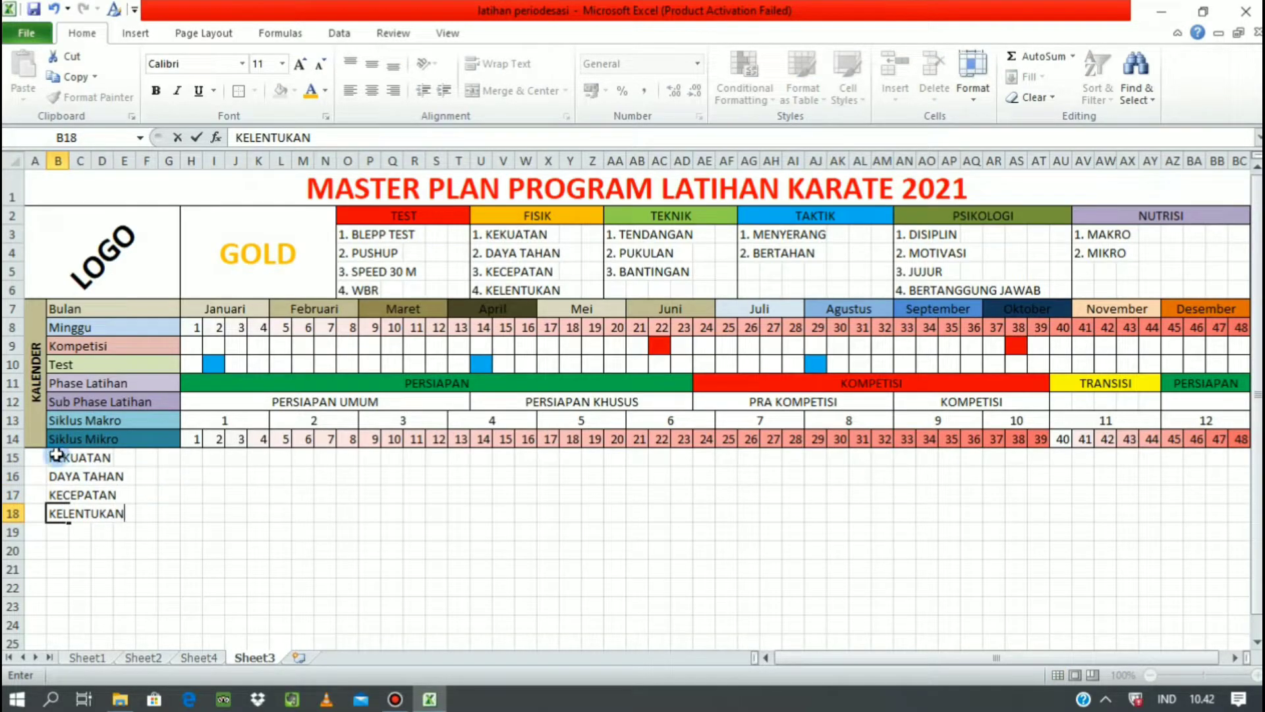
# Step: Merge and center each of the four label rows 15 to 18 separately across columns B to G
pyautogui.moveTo(56, 457); pyautogui.dragTo(176, 457)
pyautogui.click(487, 90)
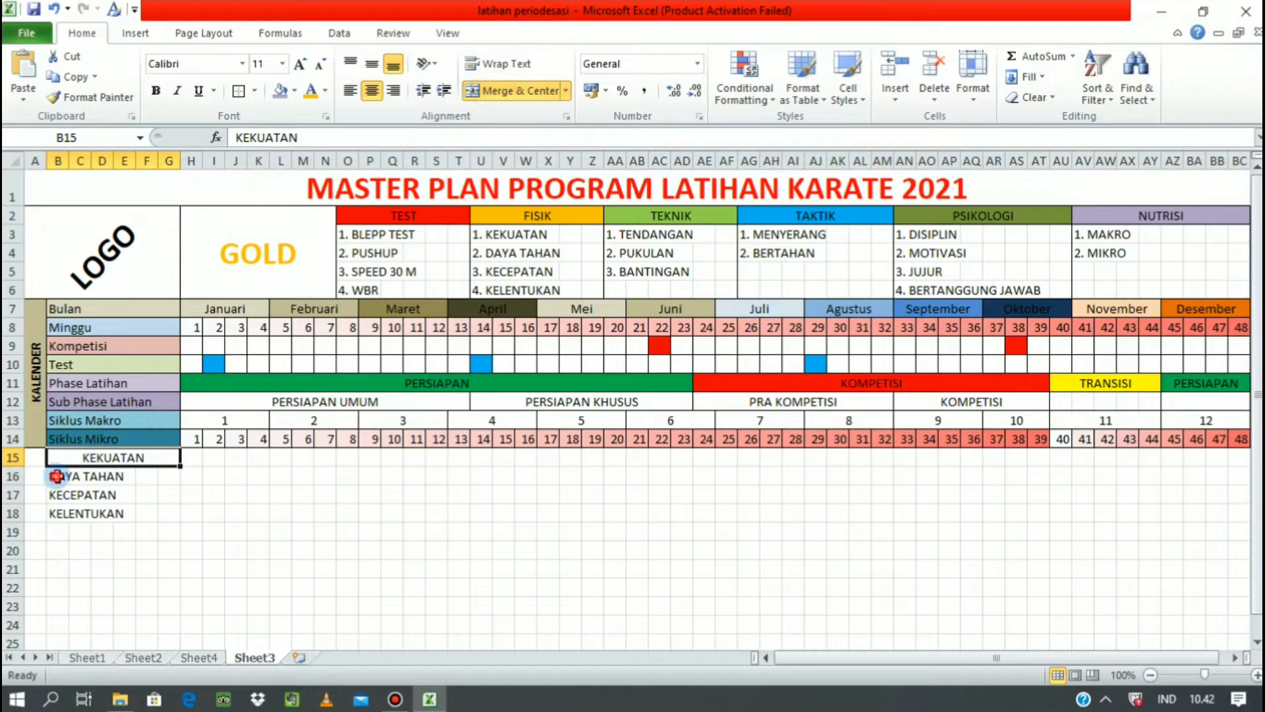
pyautogui.moveTo(56, 475); pyautogui.dragTo(176, 477)
pyautogui.click(486, 91)
pyautogui.moveTo(56, 494); pyautogui.dragTo(175, 494)
pyautogui.click(517, 93)
pyautogui.moveTo(56, 512); pyautogui.dragTo(176, 514)
pyautogui.click(487, 90)
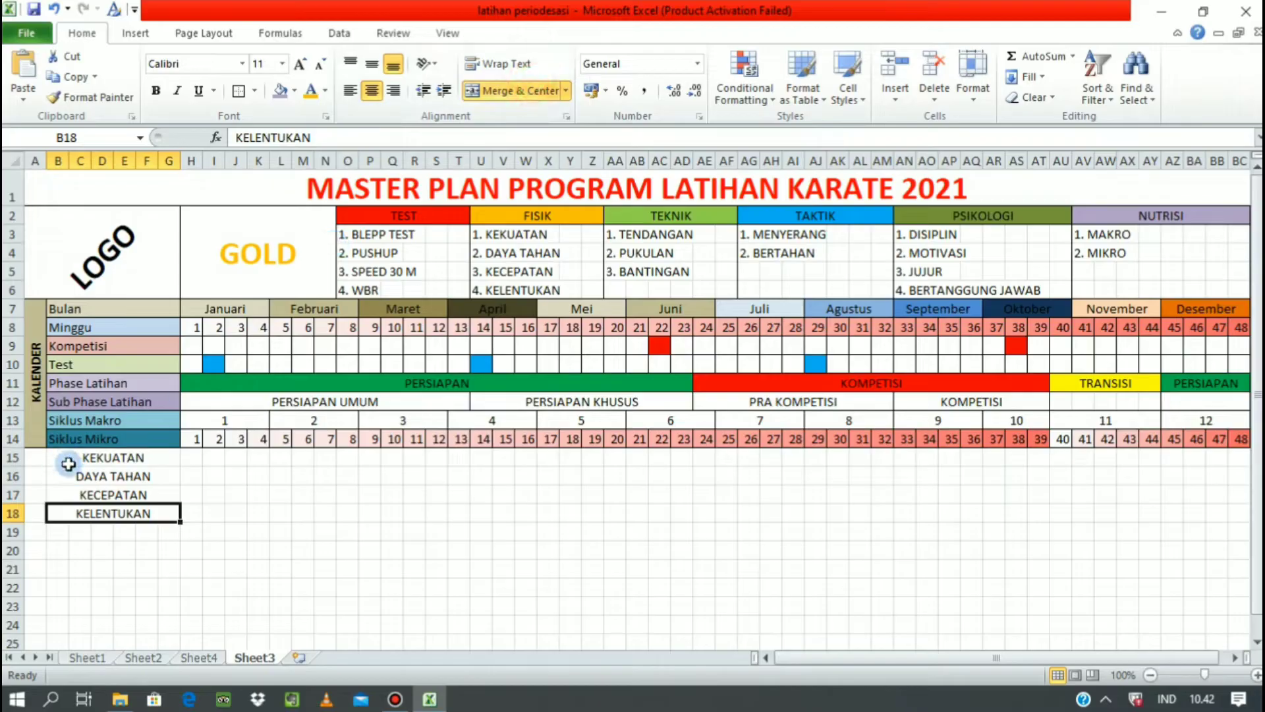
# Step: Align the four merged labels from KEKUATAN to KELENTUKAN to the vertical middle and to the left
pyautogui.moveTo(68, 457); pyautogui.dragTo(79, 518)
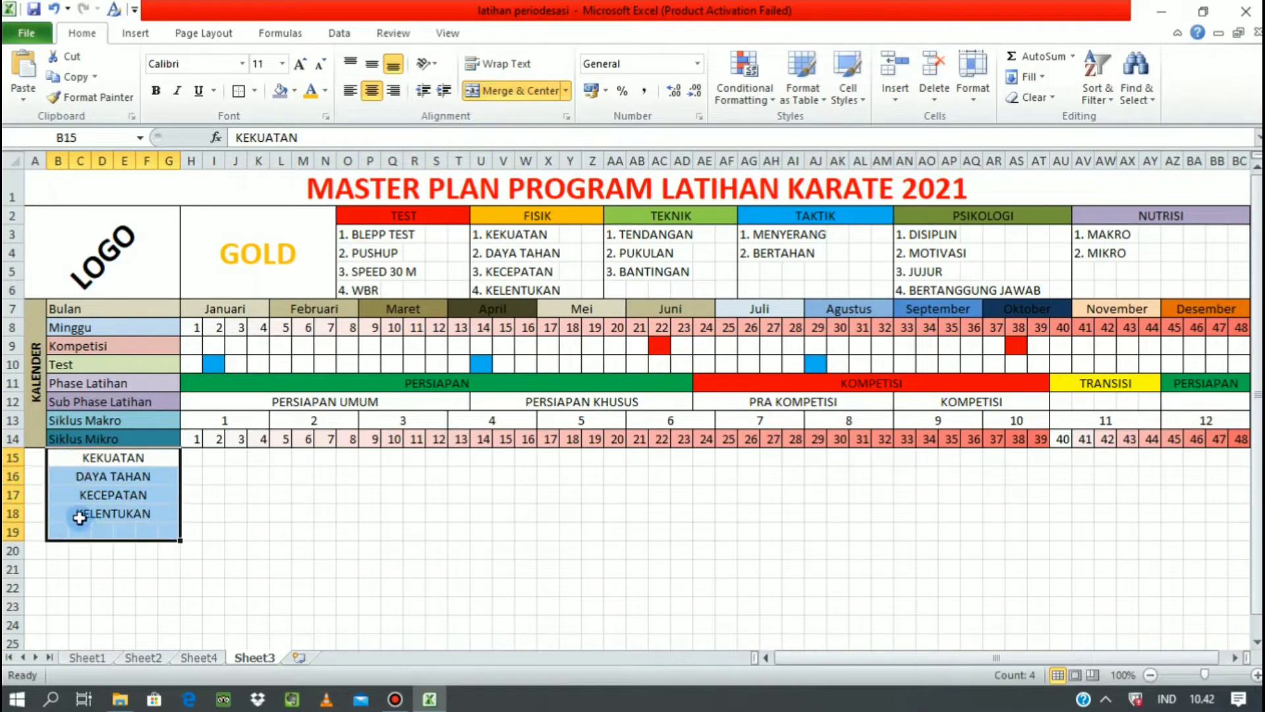
pyautogui.click(372, 64)
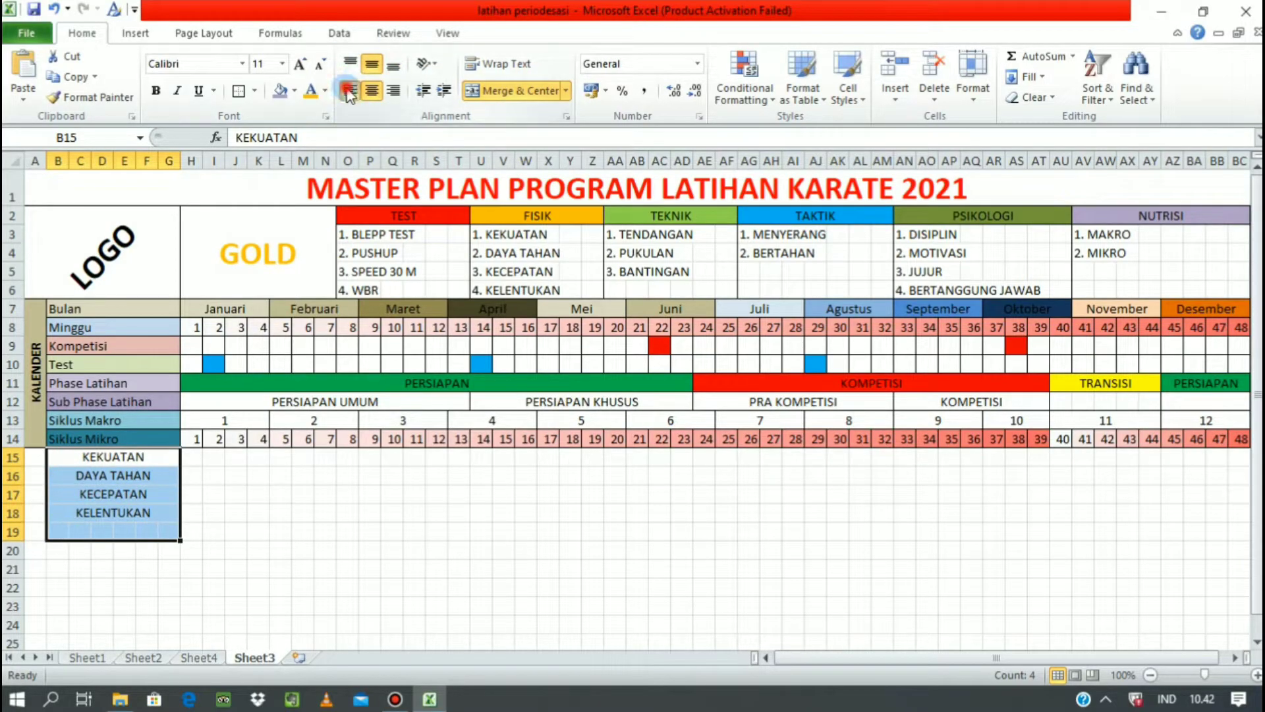
pyautogui.click(350, 90)
pyautogui.click(92, 513)
# Step: Merge cells A15:A18, enter FISIK in the merged cell and rotate its text up
pyautogui.moveTo(31, 454); pyautogui.dragTo(30, 513)
pyautogui.click(484, 91)
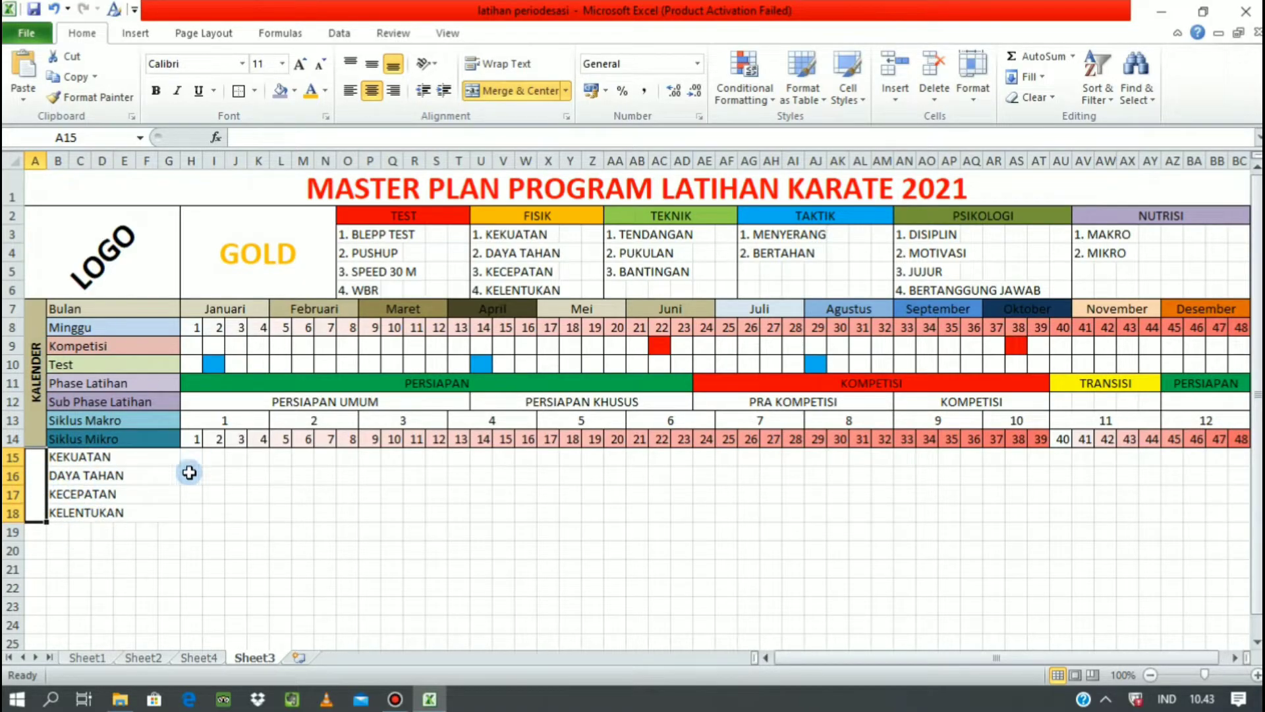
pyautogui.write('FISIK')
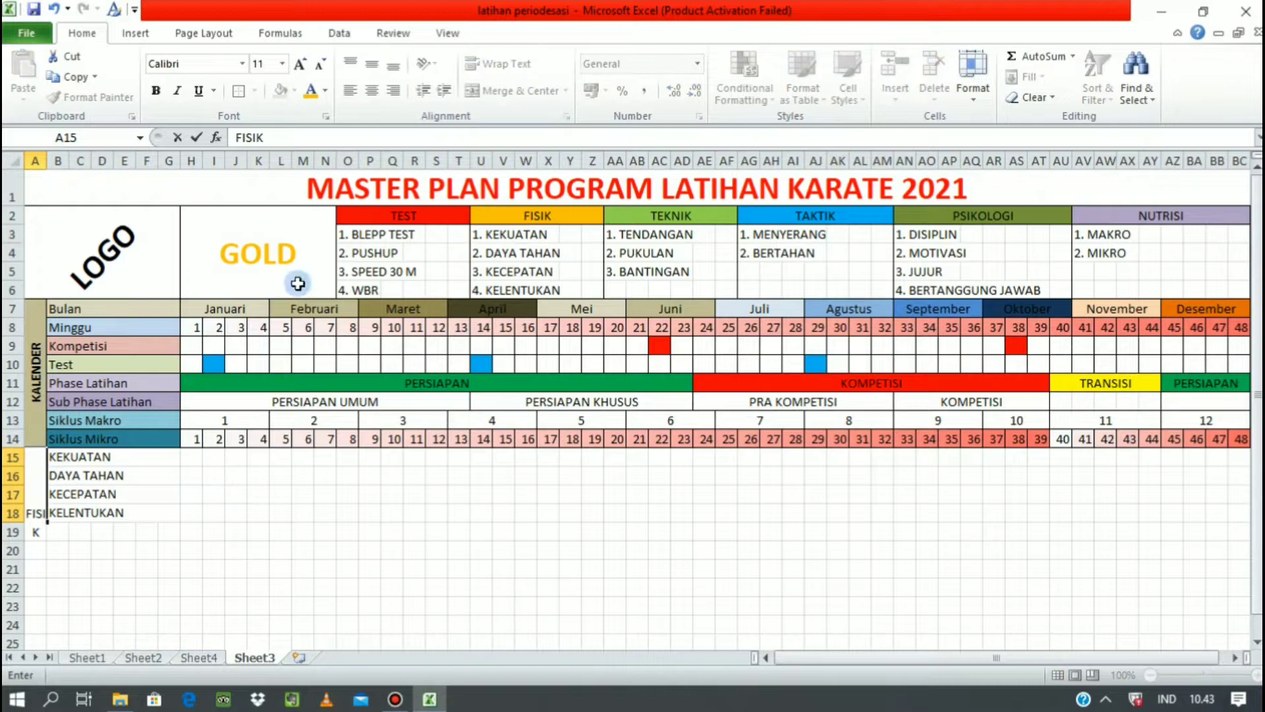
pyautogui.click(170, 568)
pyautogui.click(43, 501)
pyautogui.click(426, 63)
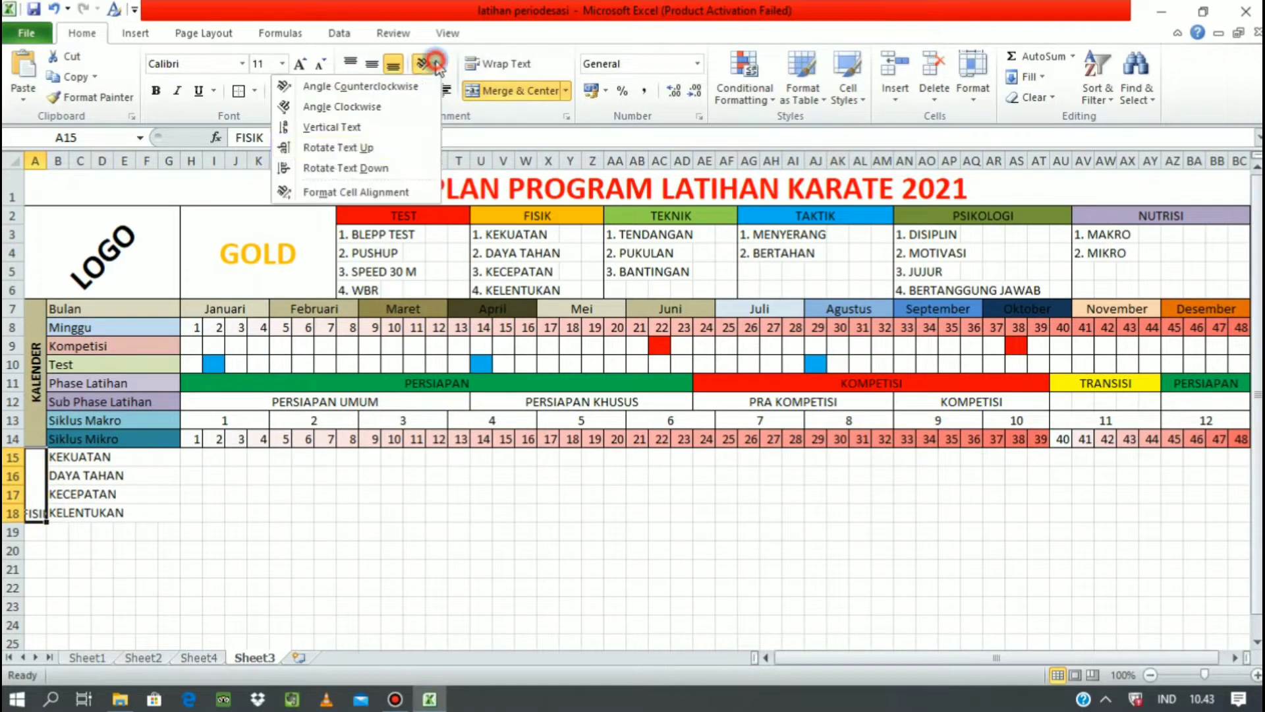
pyautogui.click(323, 147)
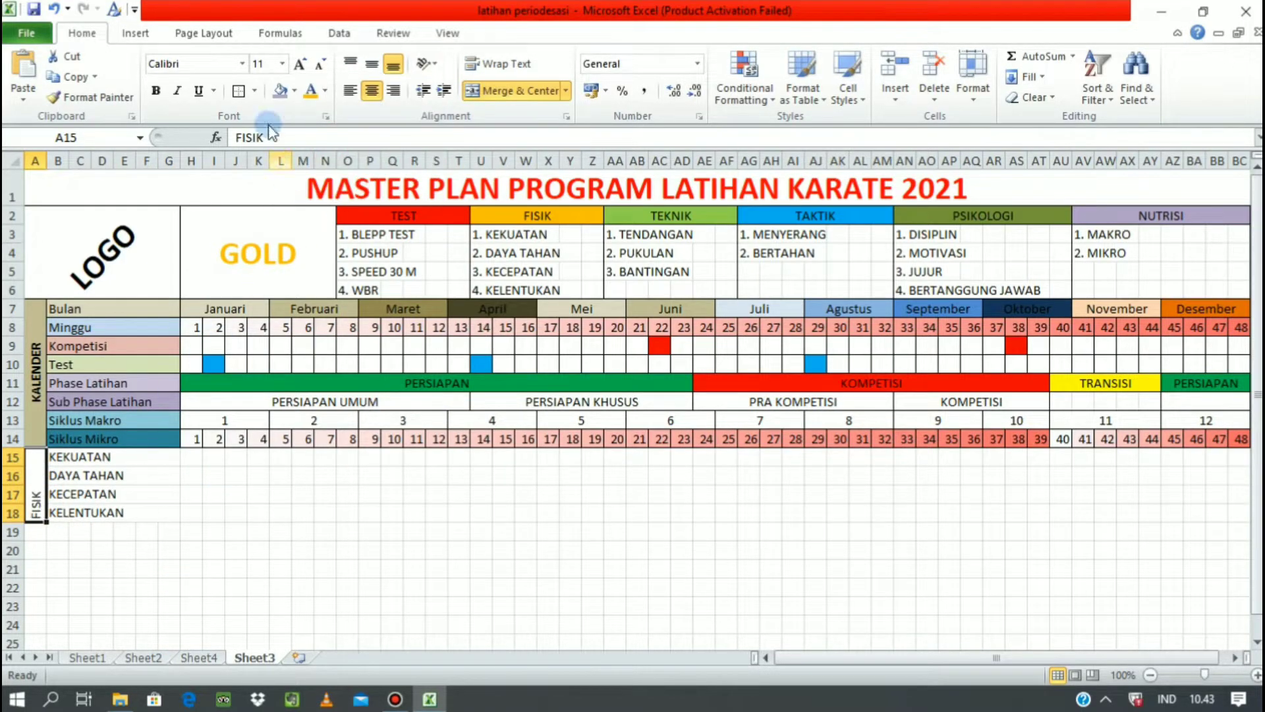
# Step: Format the FISIK label in bold red text at size 18, aligned to the vertical middle
pyautogui.click(282, 64)
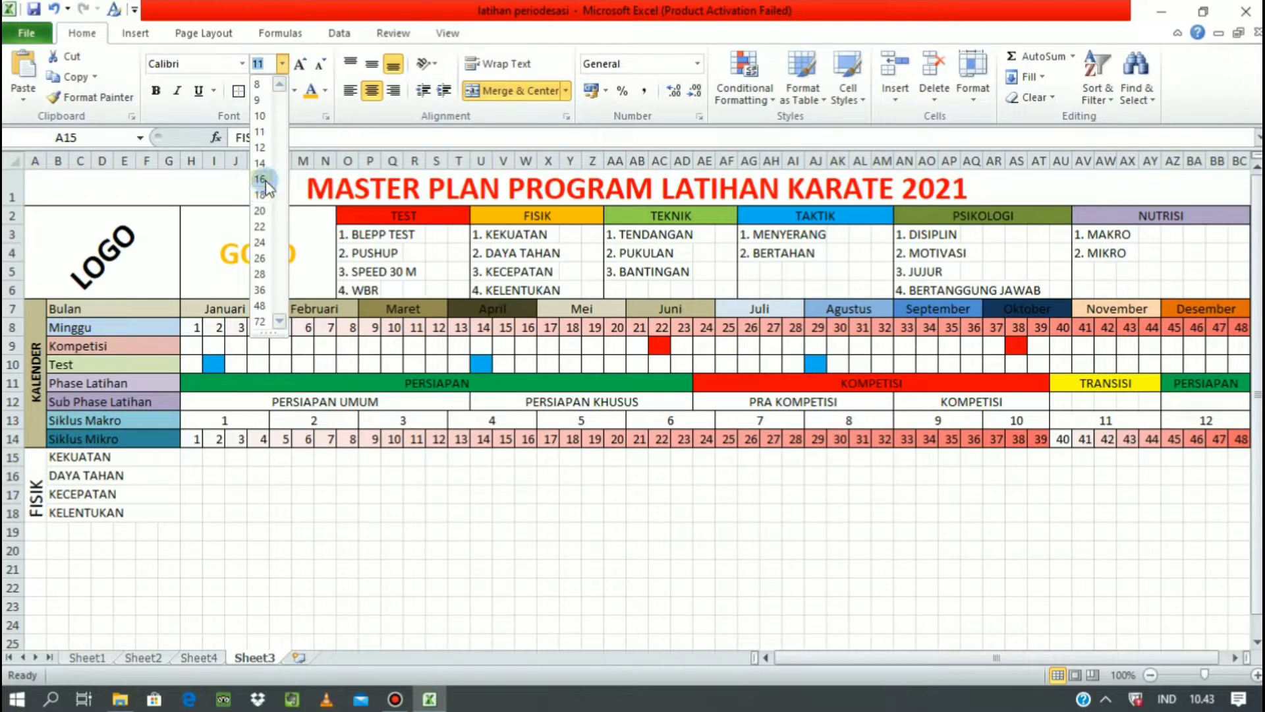
pyautogui.click(261, 196)
pyautogui.click(157, 91)
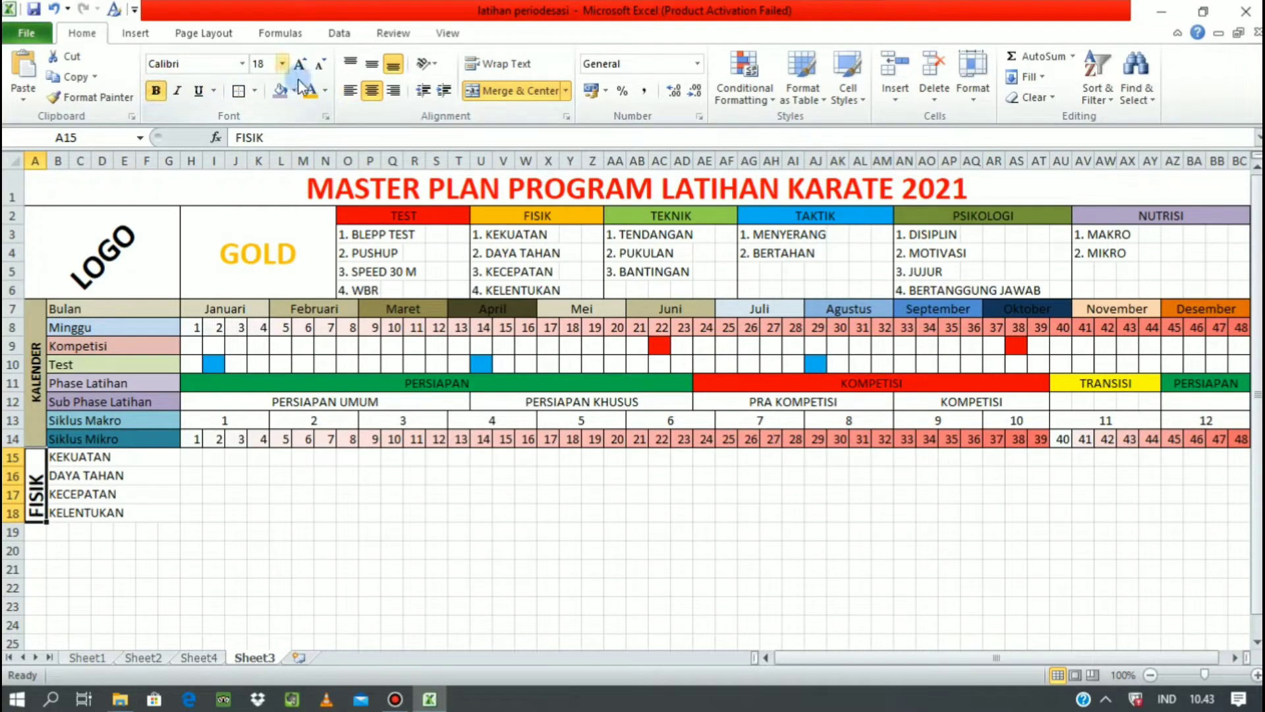
pyautogui.click(324, 90)
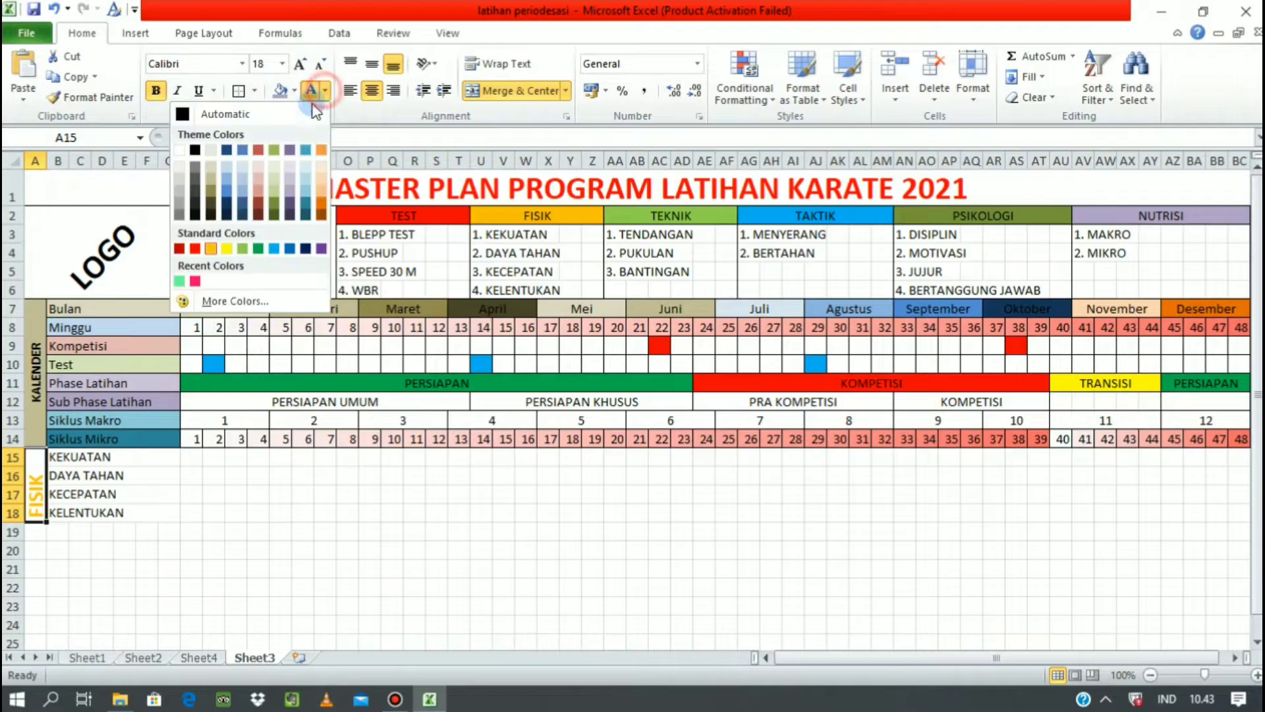
pyautogui.click(193, 244)
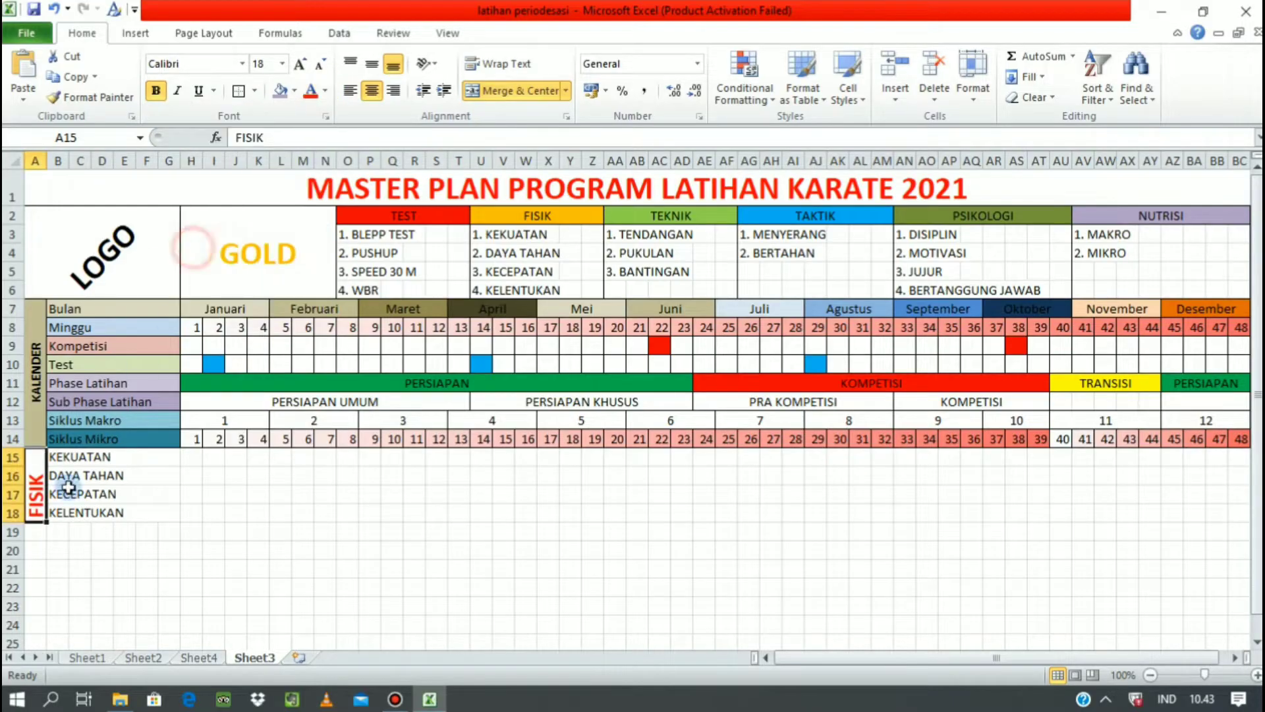
pyautogui.click(371, 63)
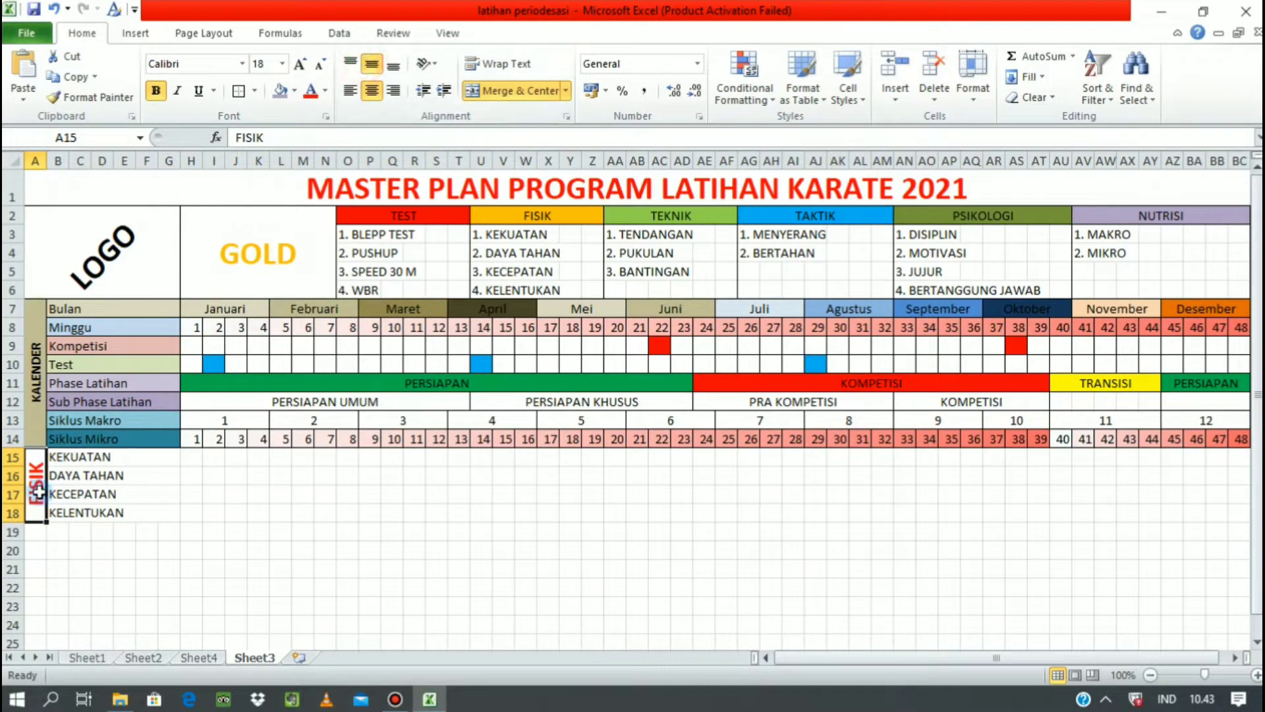
# Step: Add a border to the FISIK cell and apply all borders to the label cells B15:G18
pyautogui.click(239, 91)
pyautogui.click(231, 530)
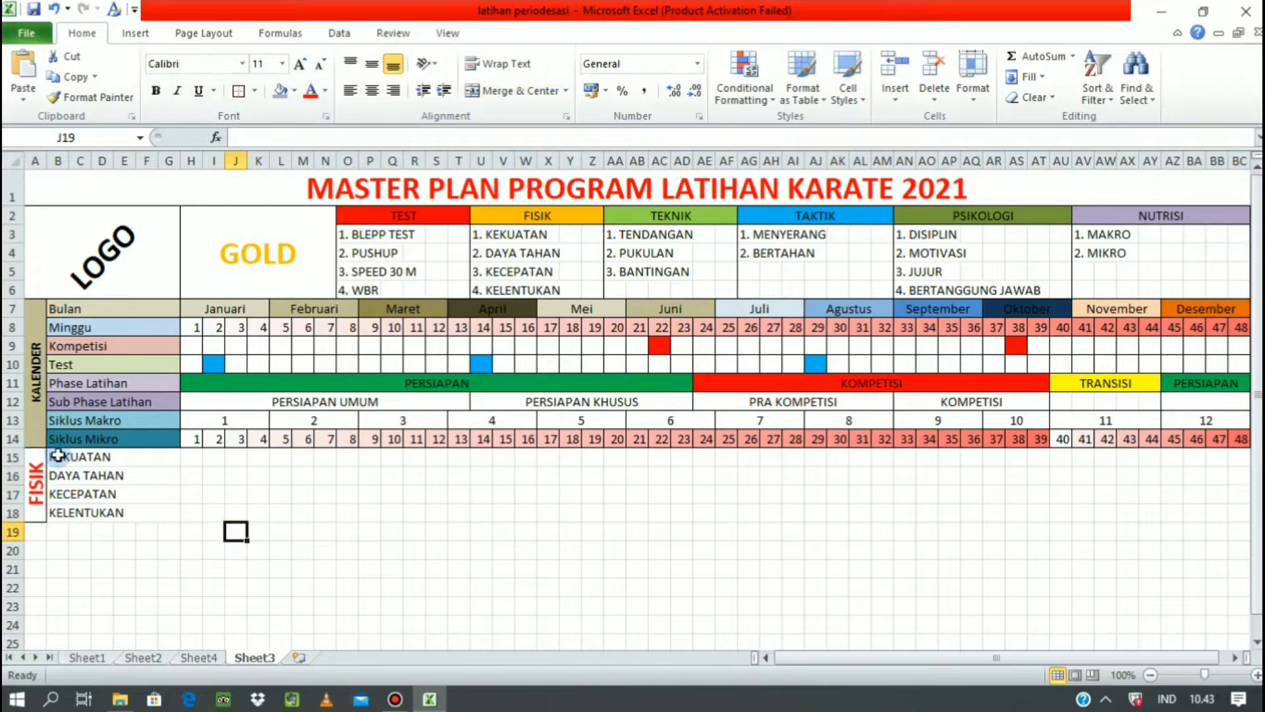
pyautogui.moveTo(60, 456); pyautogui.dragTo(75, 513)
pyautogui.click(255, 92)
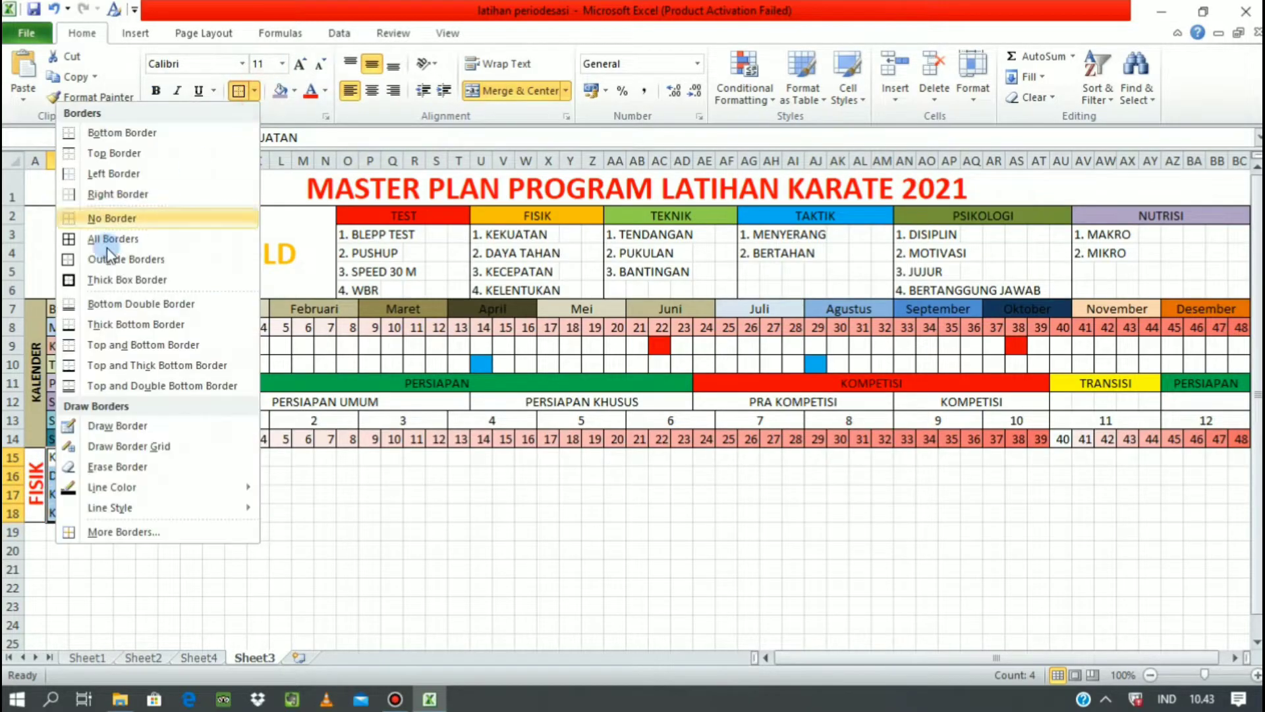
pyautogui.click(96, 237)
pyautogui.click(280, 475)
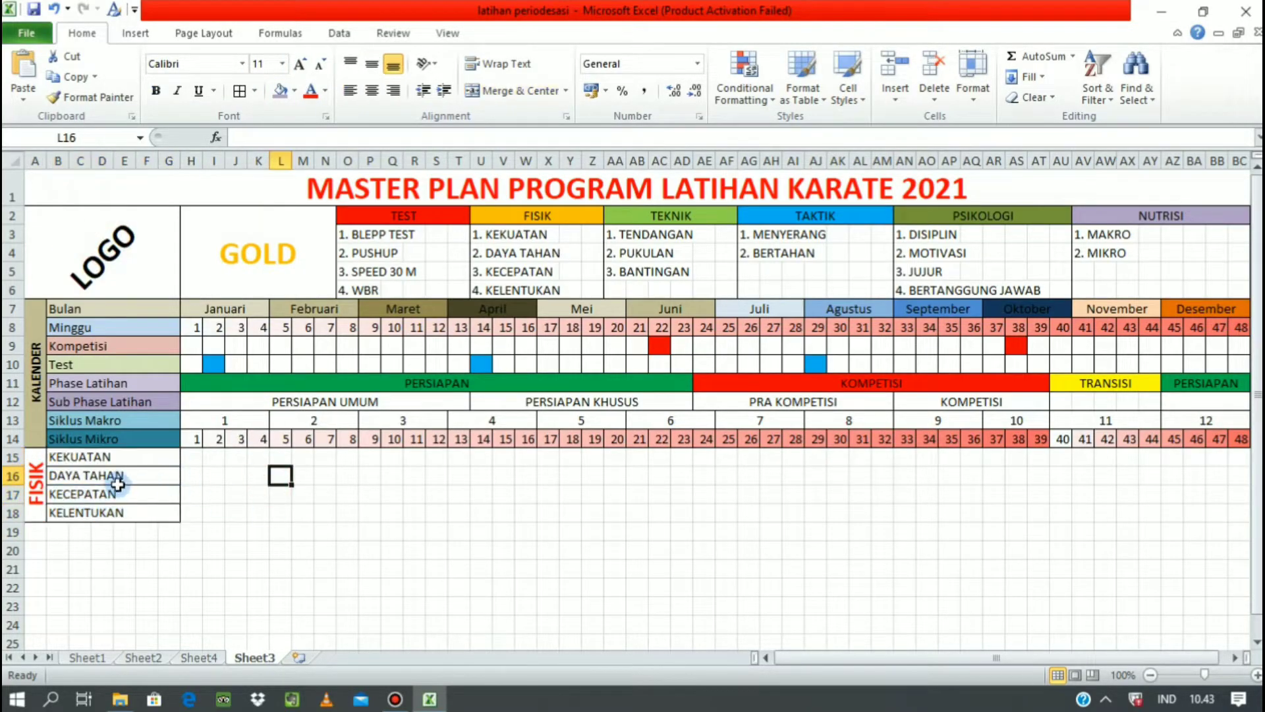
# Step: Fill the merged FISIK cell with light purple
pyautogui.click(72, 457)
pyautogui.click(36, 474)
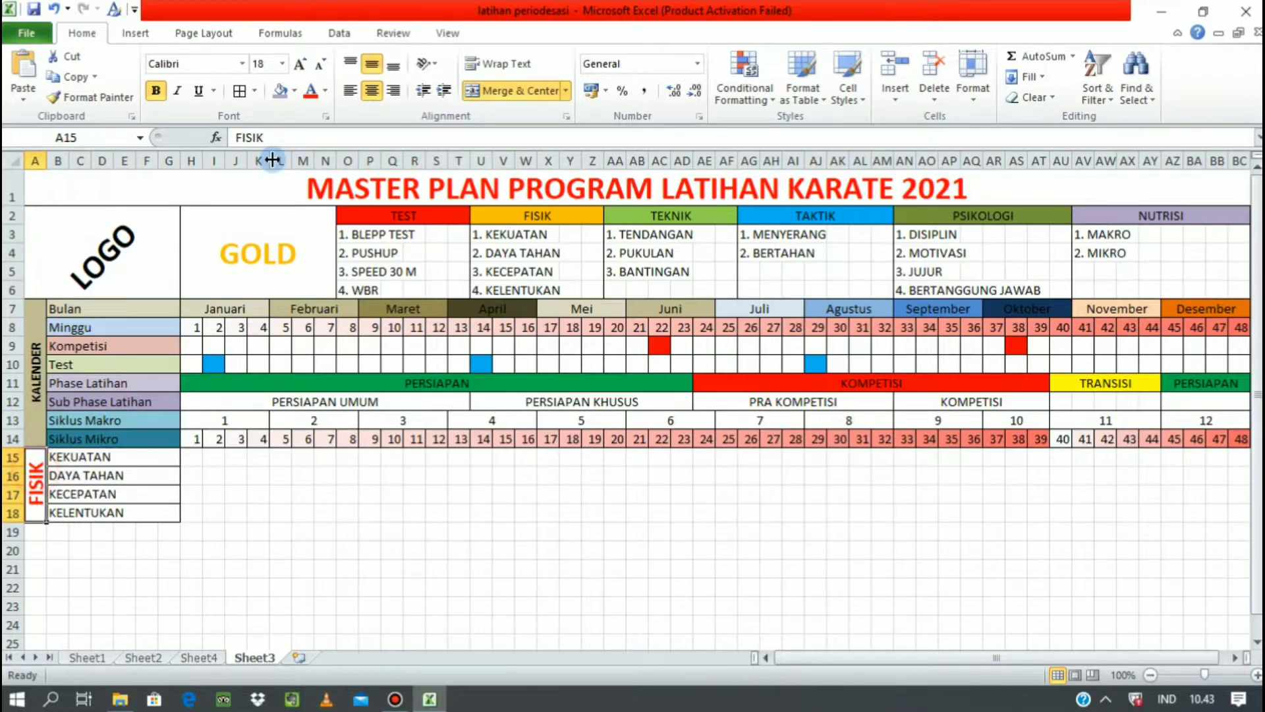
pyautogui.click(280, 90)
# Step: Fill the label cells with separate colors: KEKUATAN grey, DAYA TAHAN tan, KECEPATAN blue and KELENTUKAN green
pyautogui.press('Right')
pyautogui.click(298, 91)
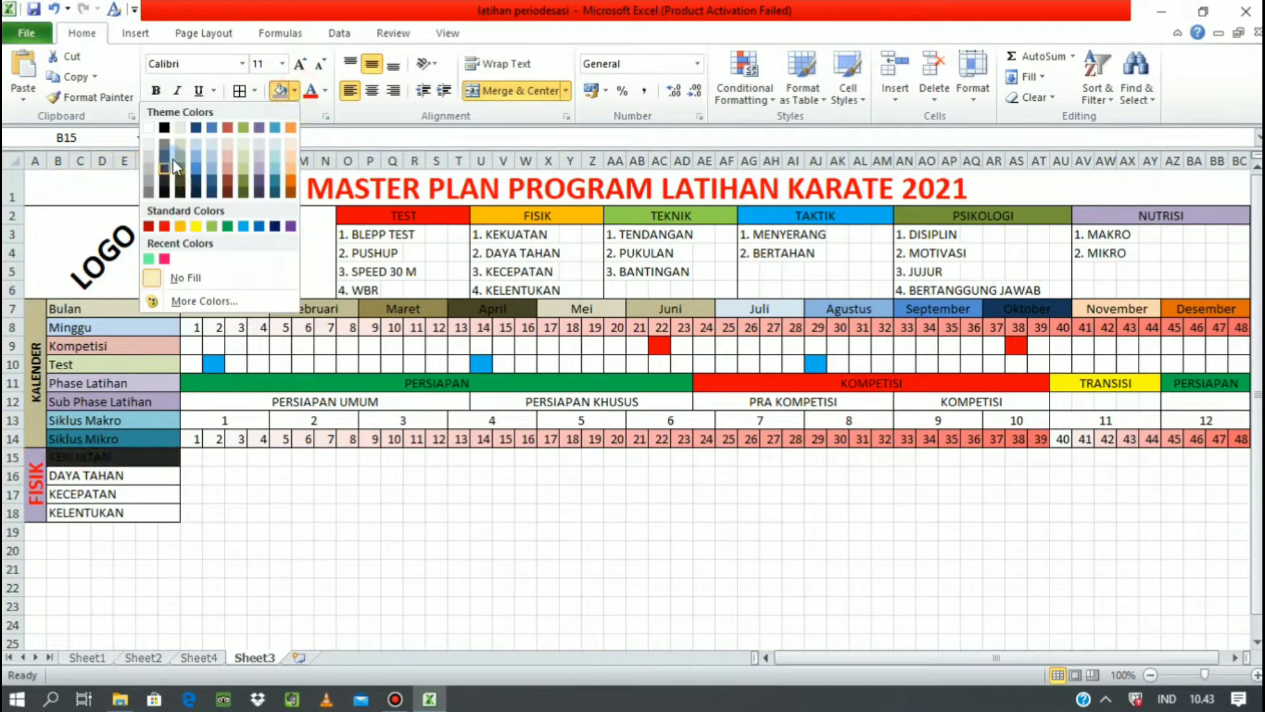
pyautogui.click(169, 145)
pyautogui.click(86, 475)
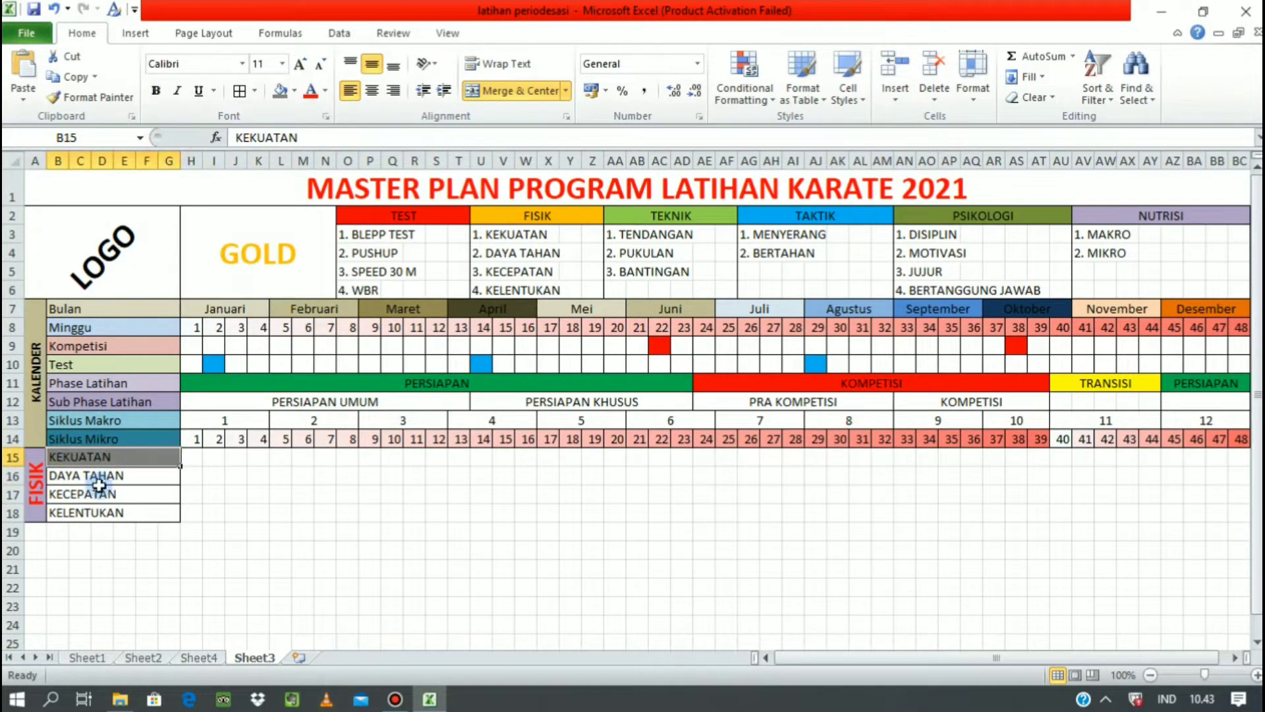
pyautogui.click(295, 91)
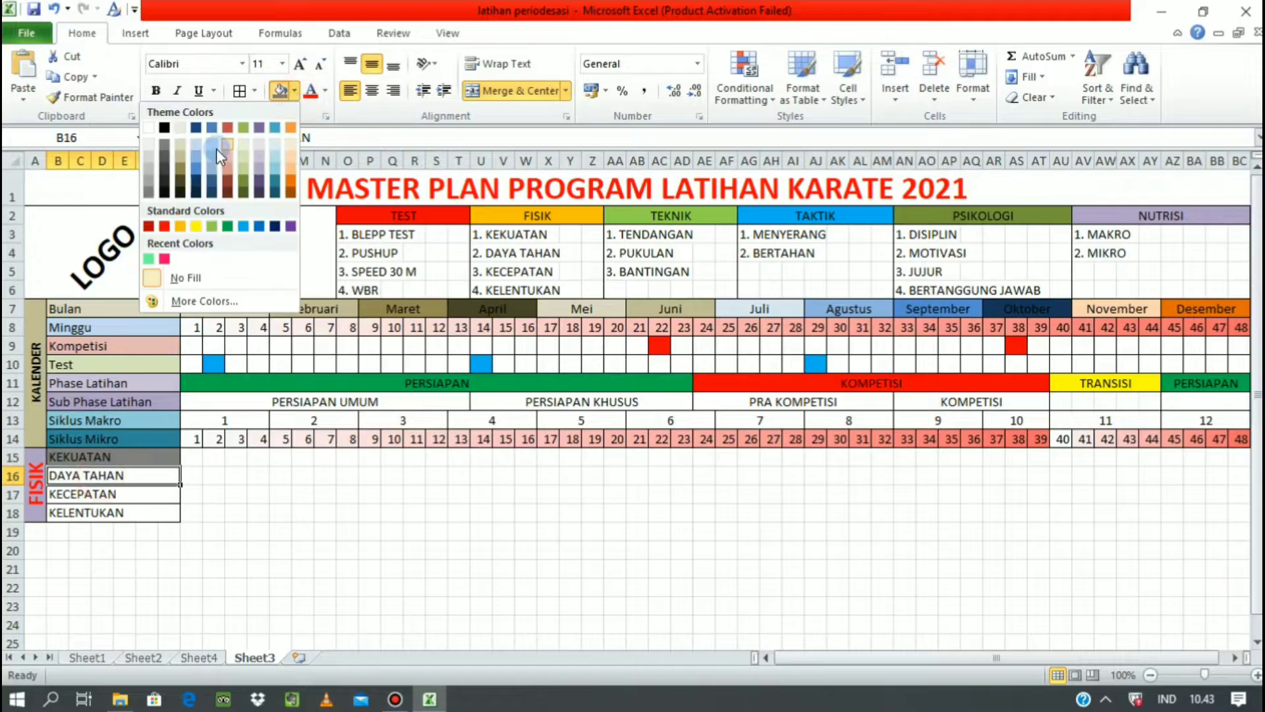
pyautogui.click(183, 155)
pyautogui.click(109, 494)
pyautogui.click(295, 91)
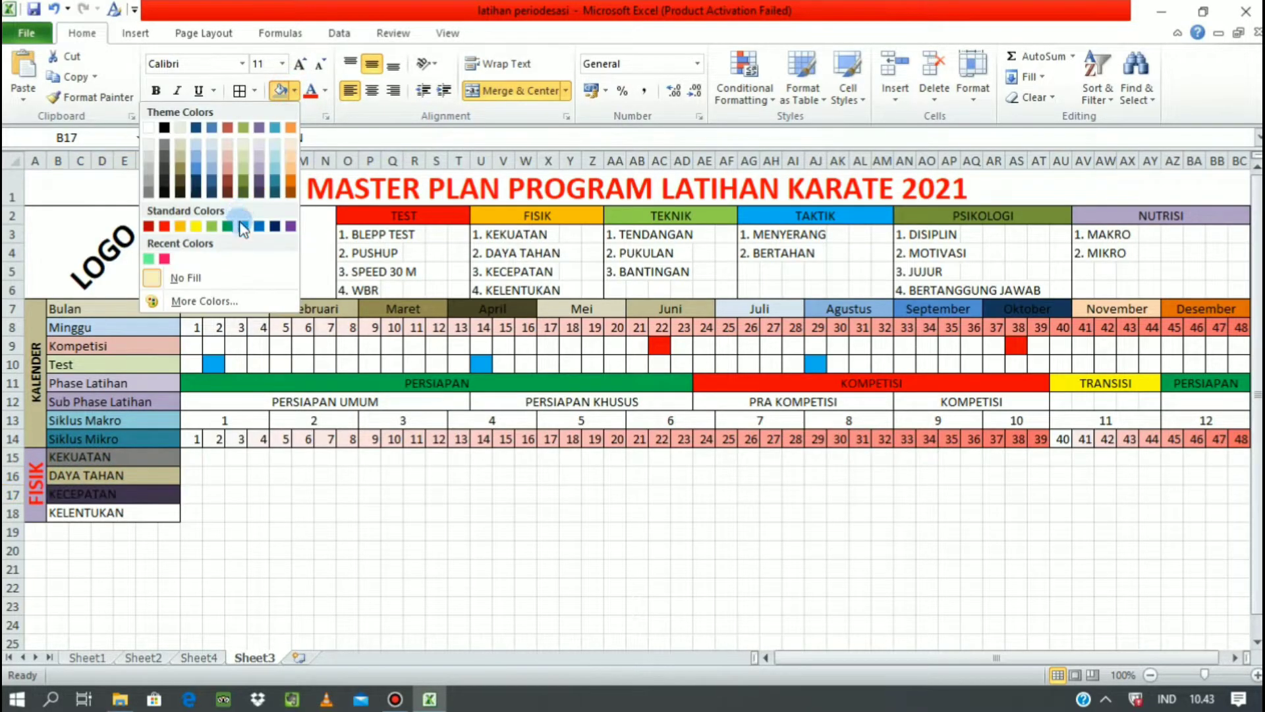
pyautogui.click(249, 218)
pyautogui.click(99, 512)
pyautogui.click(283, 91)
# Step: Enter "Adaptasi Anatomi" in the KEKUATAN row at H15 and merge and center it across H15:M15, weeks 1 to 6
pyautogui.click(259, 457)
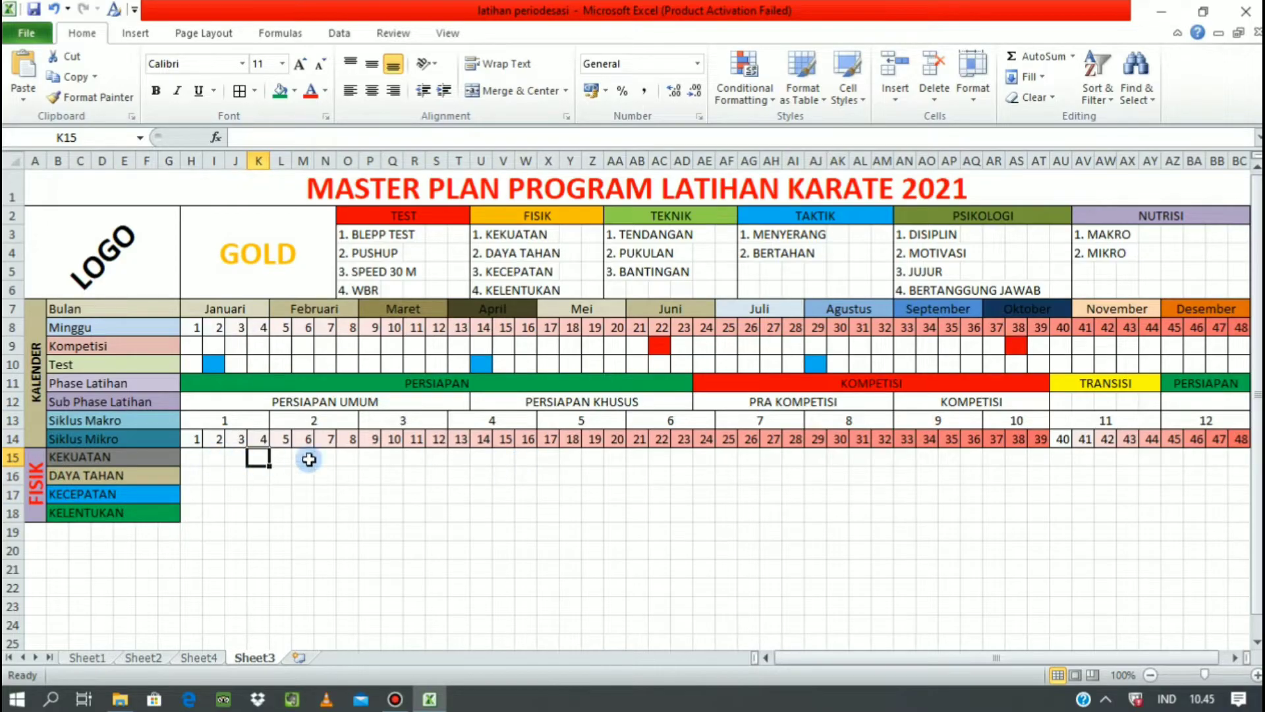
pyautogui.moveTo(191, 456); pyautogui.dragTo(285, 463)
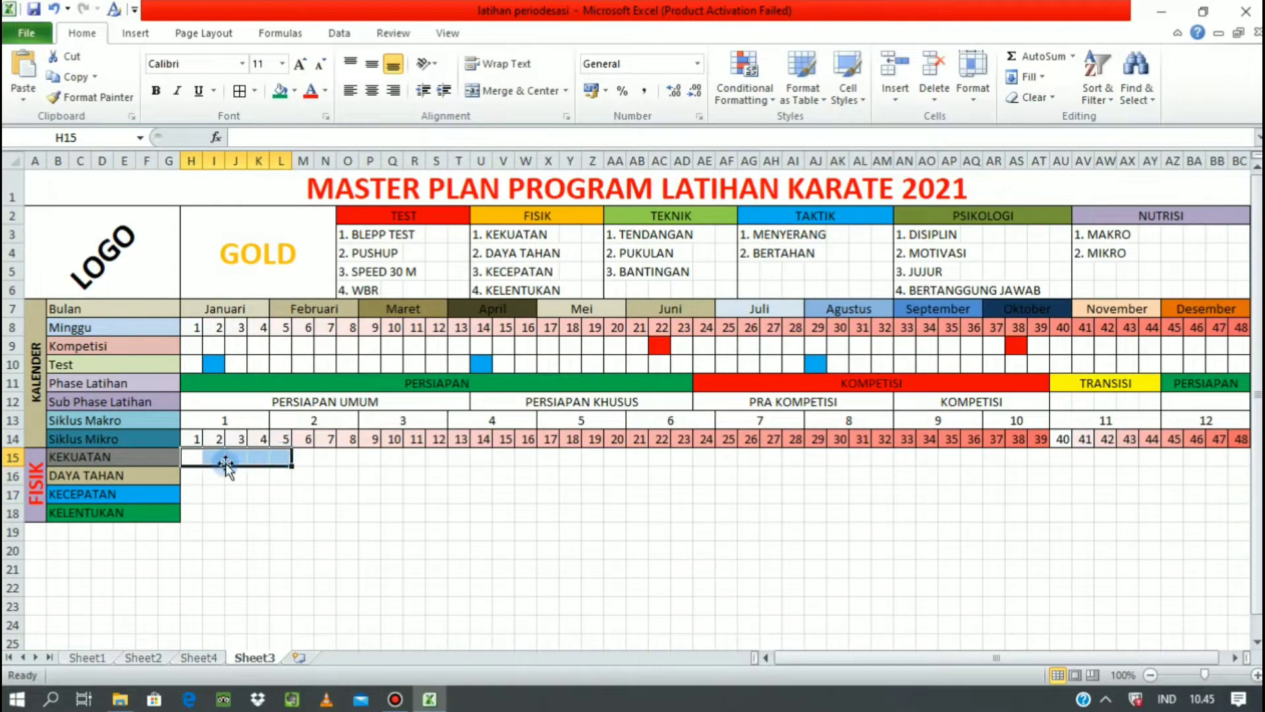
pyautogui.write('ADAP')
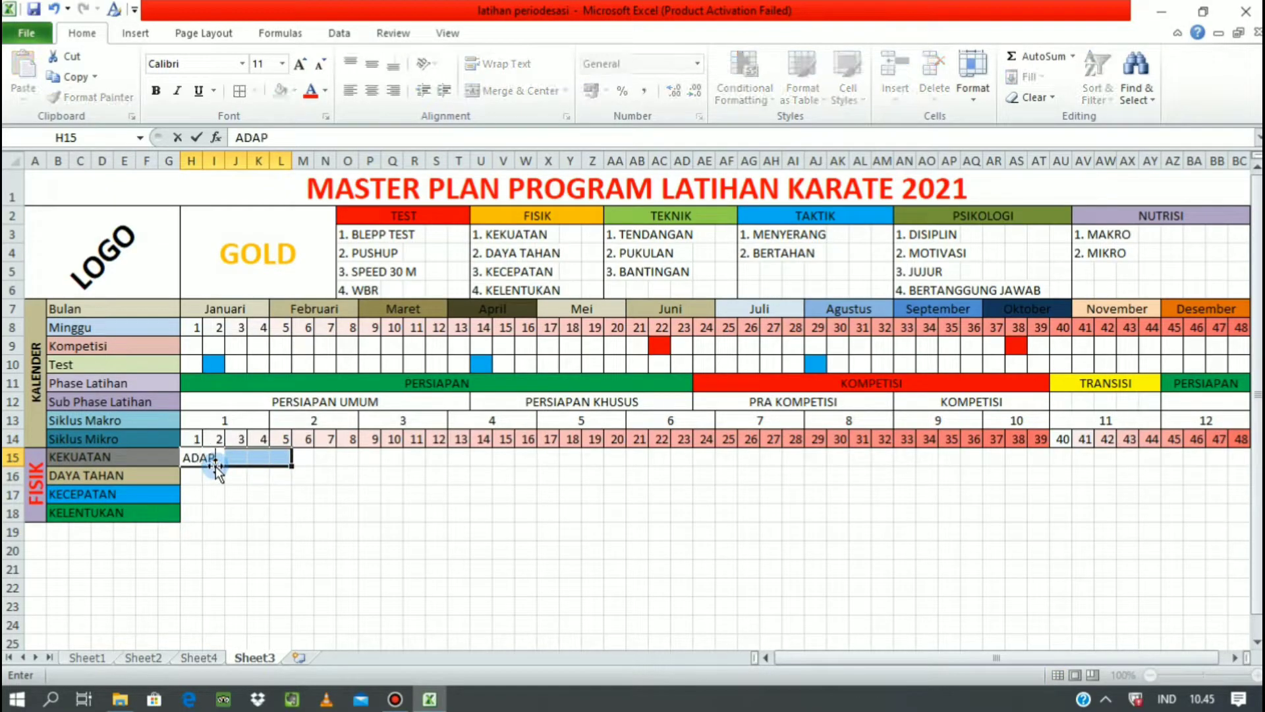
pyautogui.write('TASIN ANATOMI')
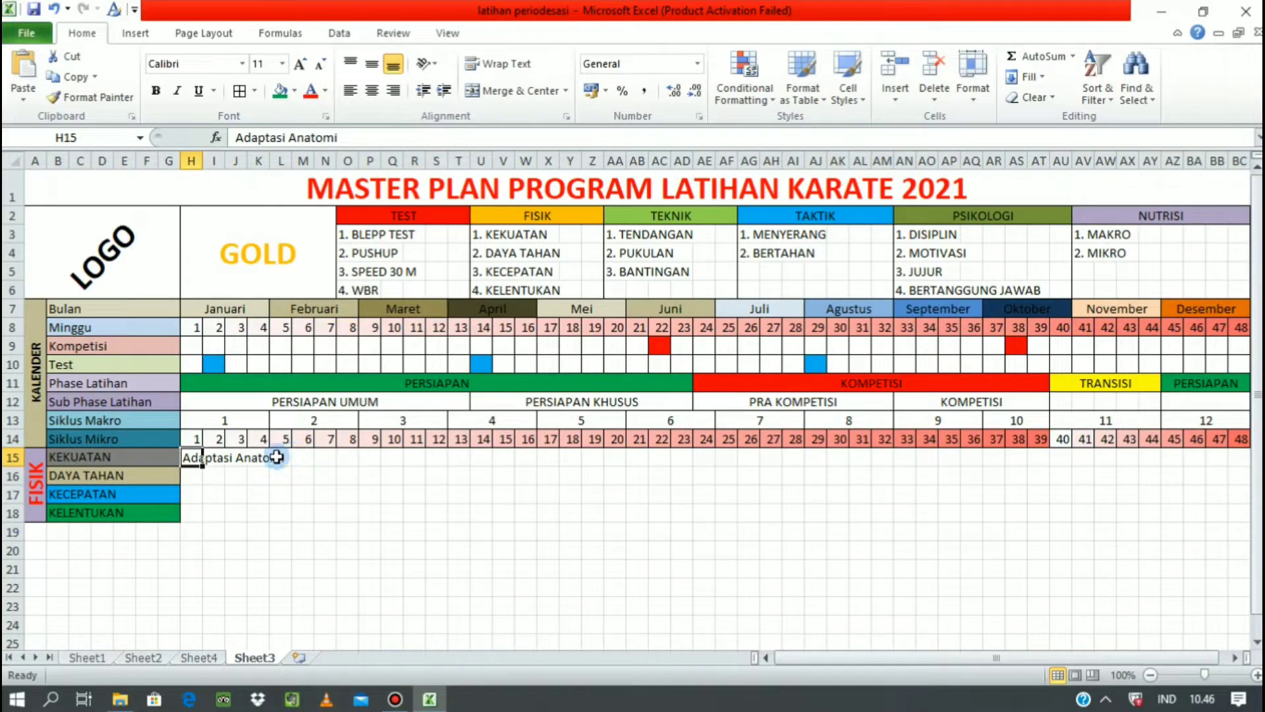
pyautogui.click(190, 454)
pyautogui.moveTo(239, 463); pyautogui.dragTo(315, 462)
pyautogui.click(512, 100)
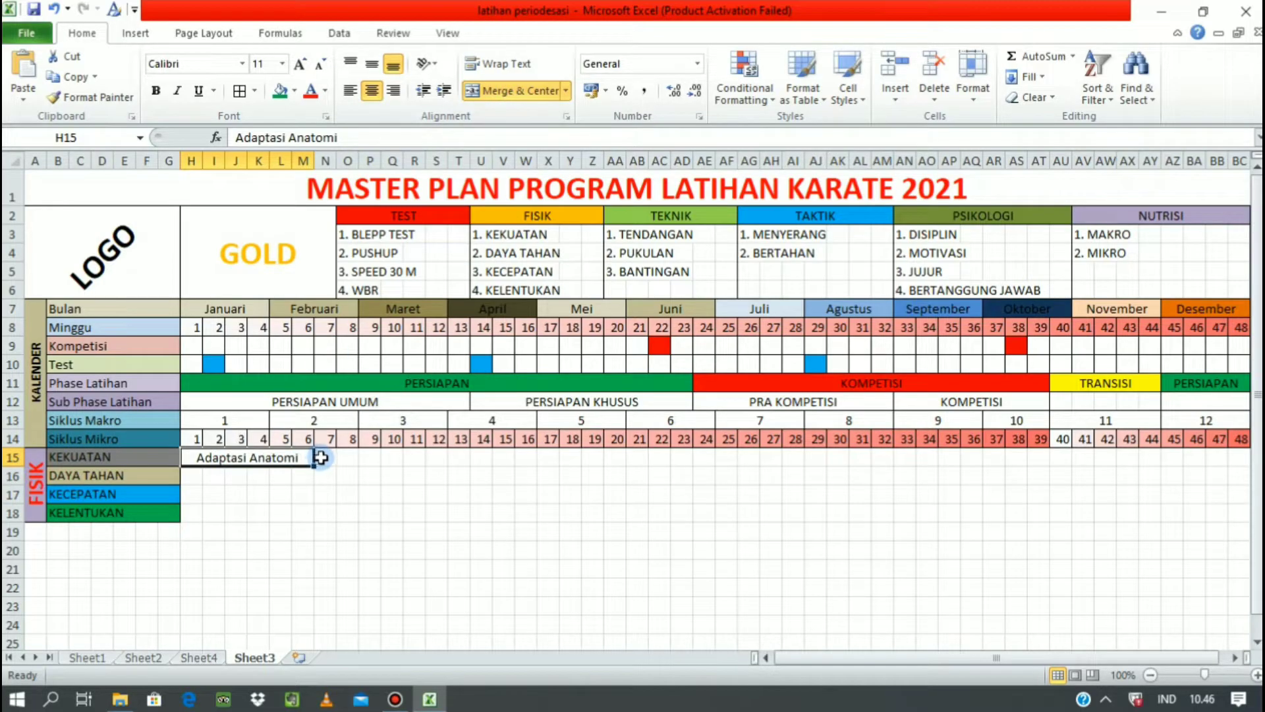
# Step: Merge and center N15:T15 in the KEKUATAN row, weeks 7 to 13, and enter "sgtrength"
pyautogui.moveTo(323, 457); pyautogui.dragTo(413, 457)
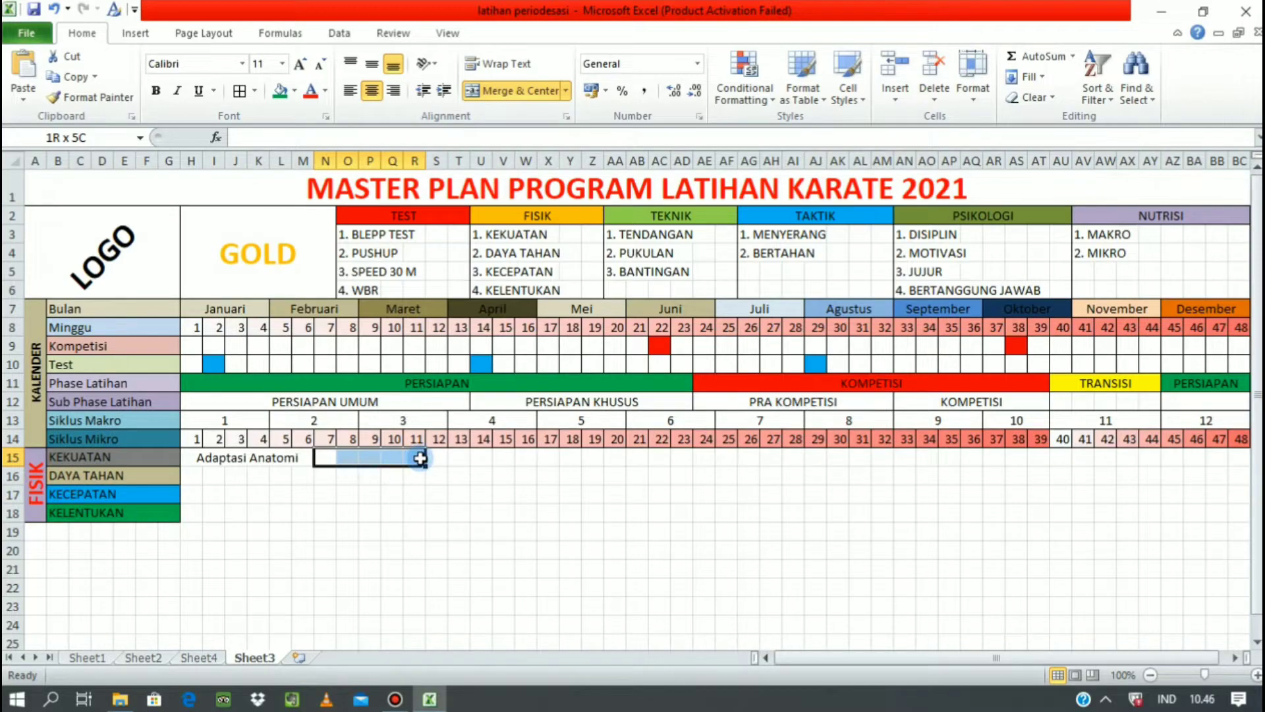
pyautogui.moveTo(422, 458); pyautogui.dragTo(461, 457)
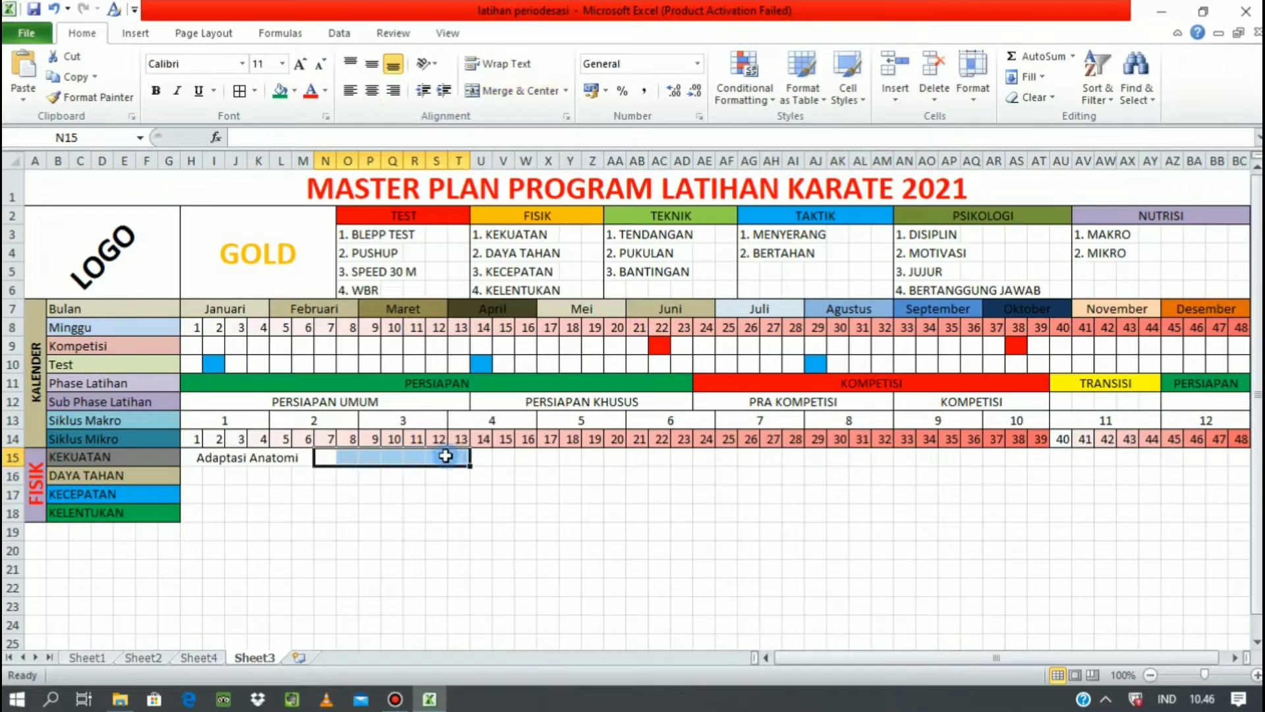
pyautogui.click(504, 90)
pyautogui.write('sgtrengt')
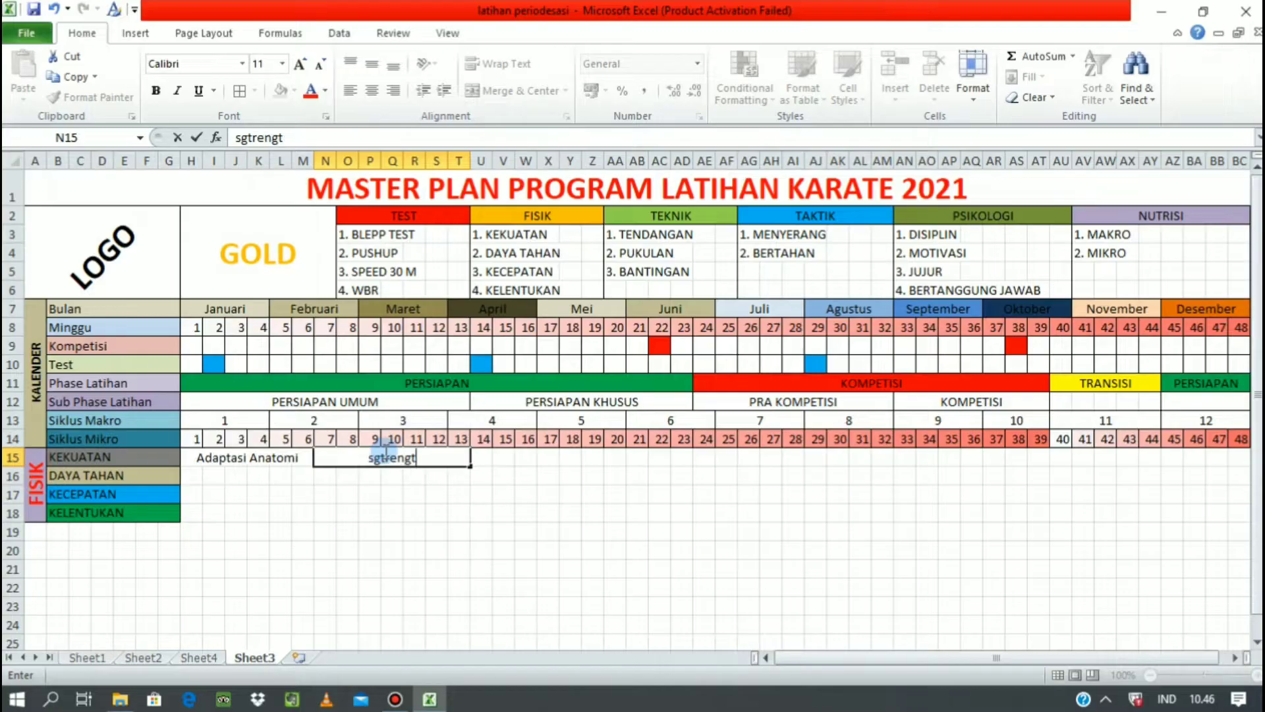
pyautogui.write('h')
# Step: Merge and center U15:X15 in the KEKUATAN row, weeks 14 to 17, and enter "max"
pyautogui.moveTo(481, 458); pyautogui.dragTo(548, 457)
pyautogui.click(515, 90)
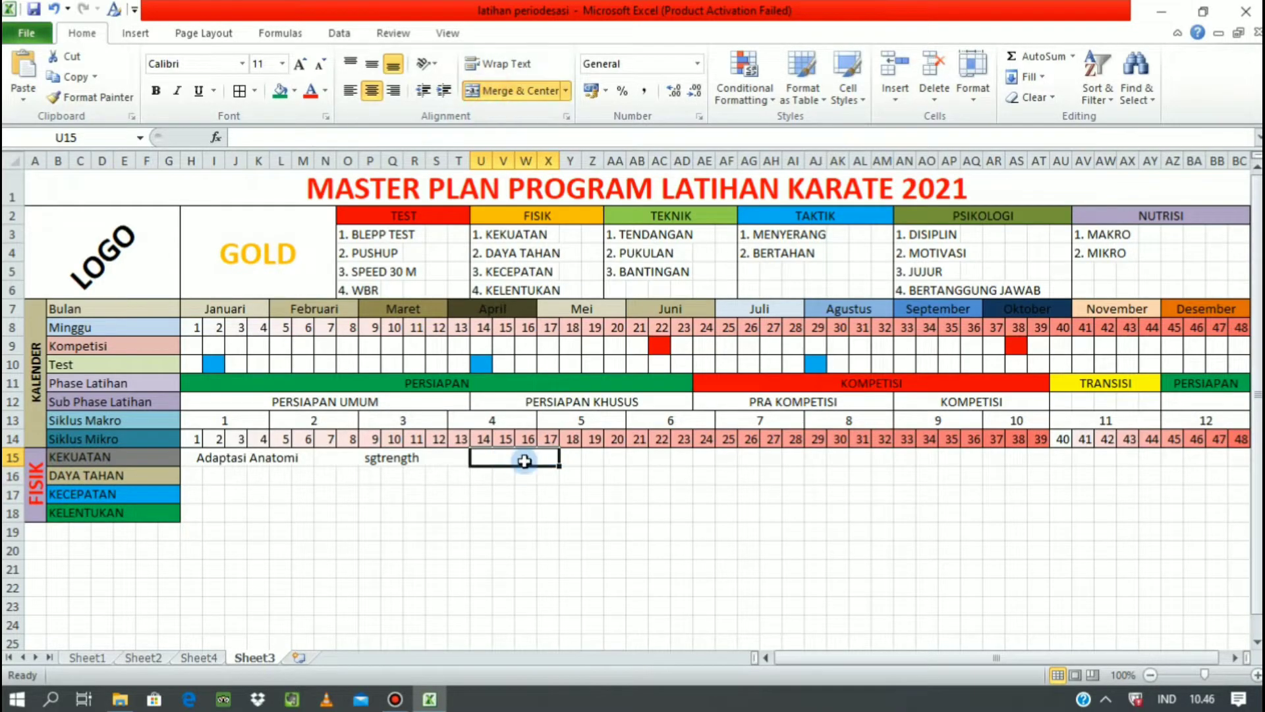
pyautogui.write('max')
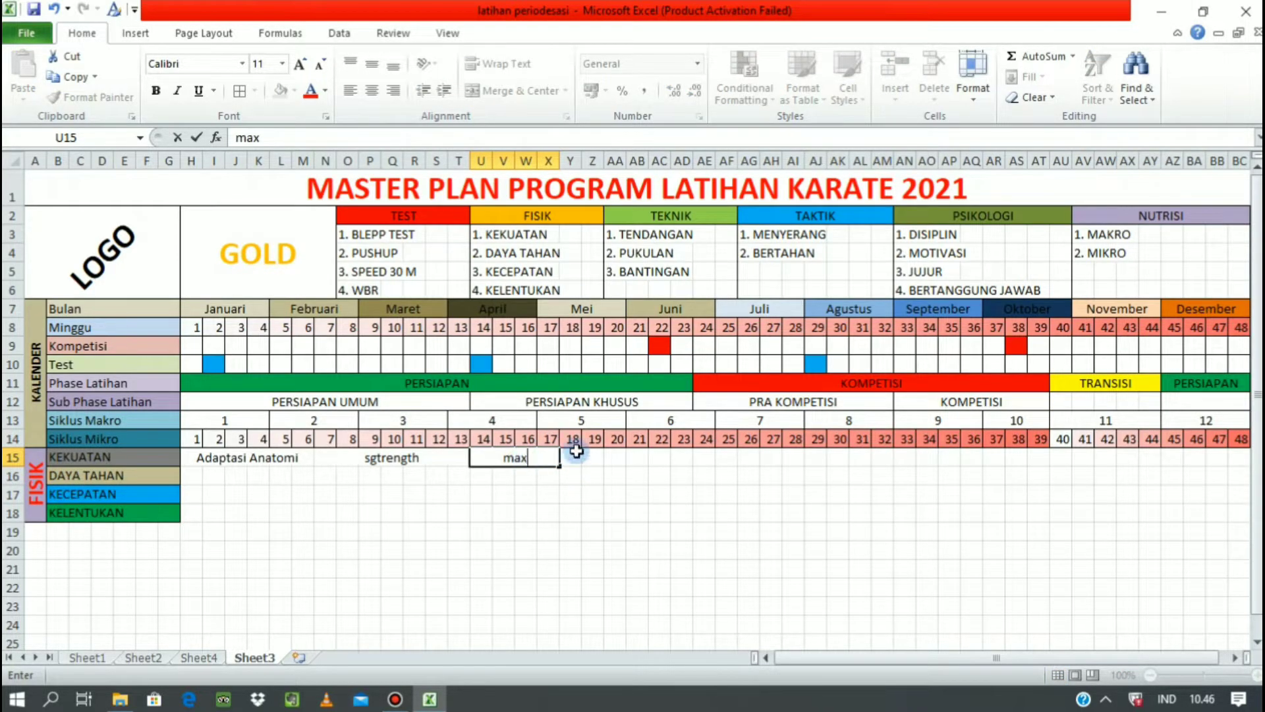
# Step: Merge and center Y15:AB15 in the KEKUATAN row, weeks 18 to 21, and enter "konversi"
pyautogui.moveTo(576, 453); pyautogui.dragTo(627, 457)
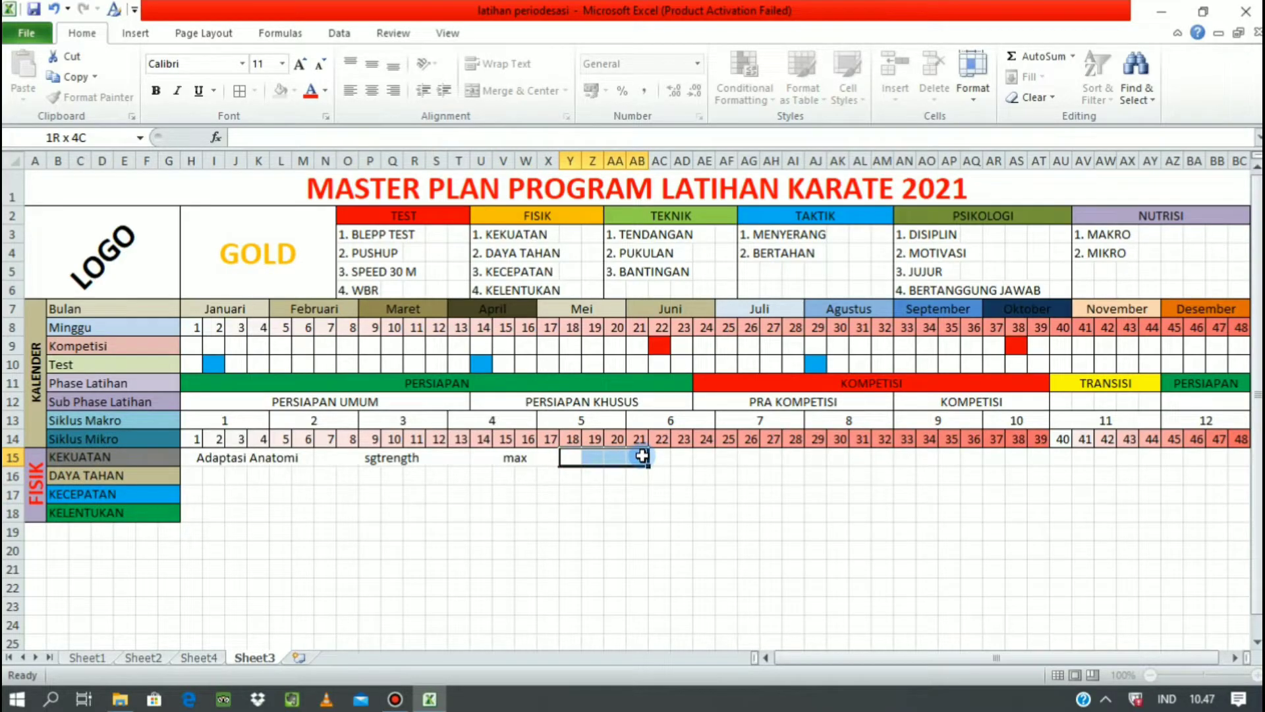
pyautogui.moveTo(641, 455)
pyautogui.mouseDown()
pyautogui.moveTo(572, 456)
pyautogui.moveTo(627, 461)
pyautogui.mouseUp()
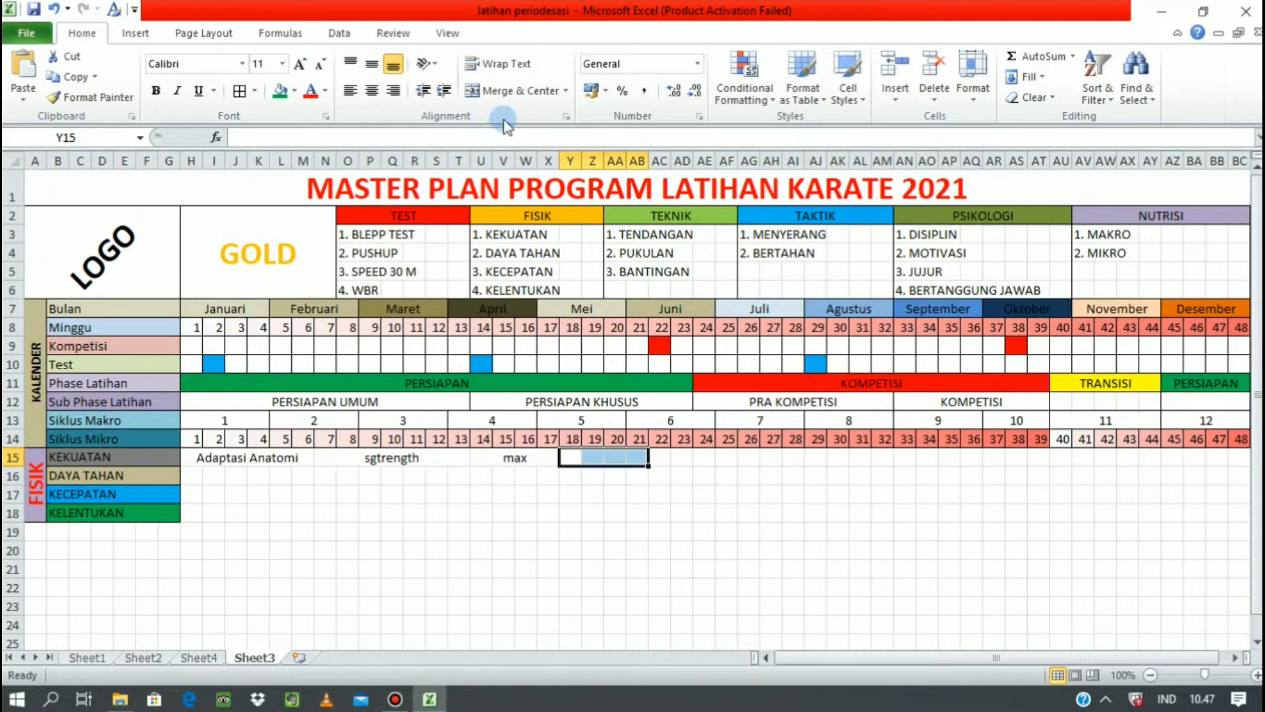
pyautogui.click(511, 90)
pyautogui.write('konversi')
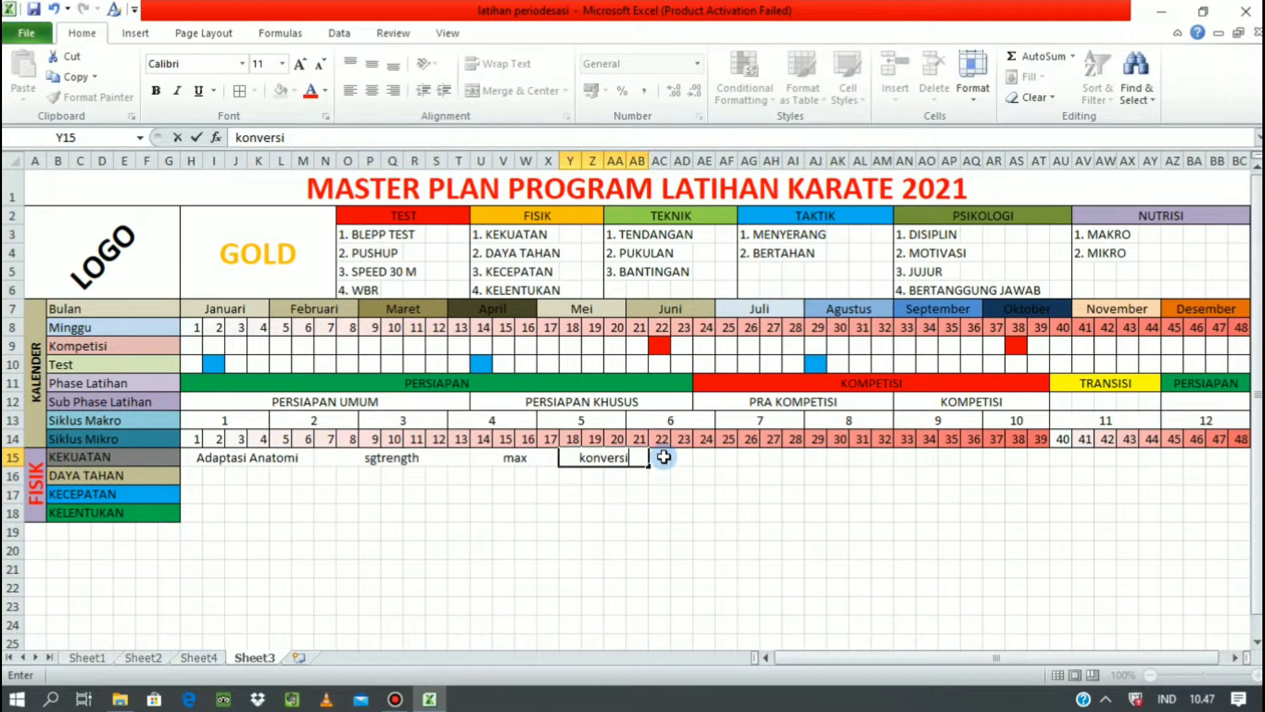
# Step: Merge and center AC15:AM15 in the KEKUATAN row, weeks 22 to 32, and enter "power"
pyautogui.moveTo(663, 457); pyautogui.dragTo(840, 456)
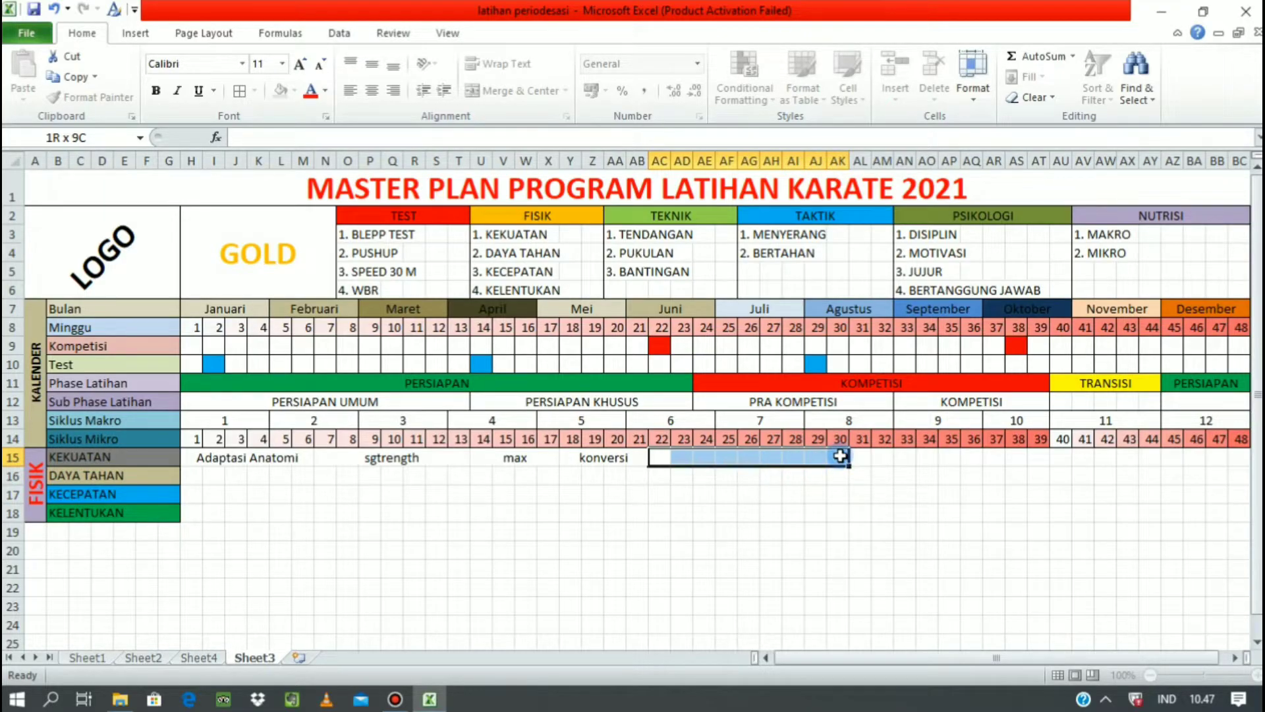
pyautogui.moveTo(839, 456); pyautogui.dragTo(887, 453)
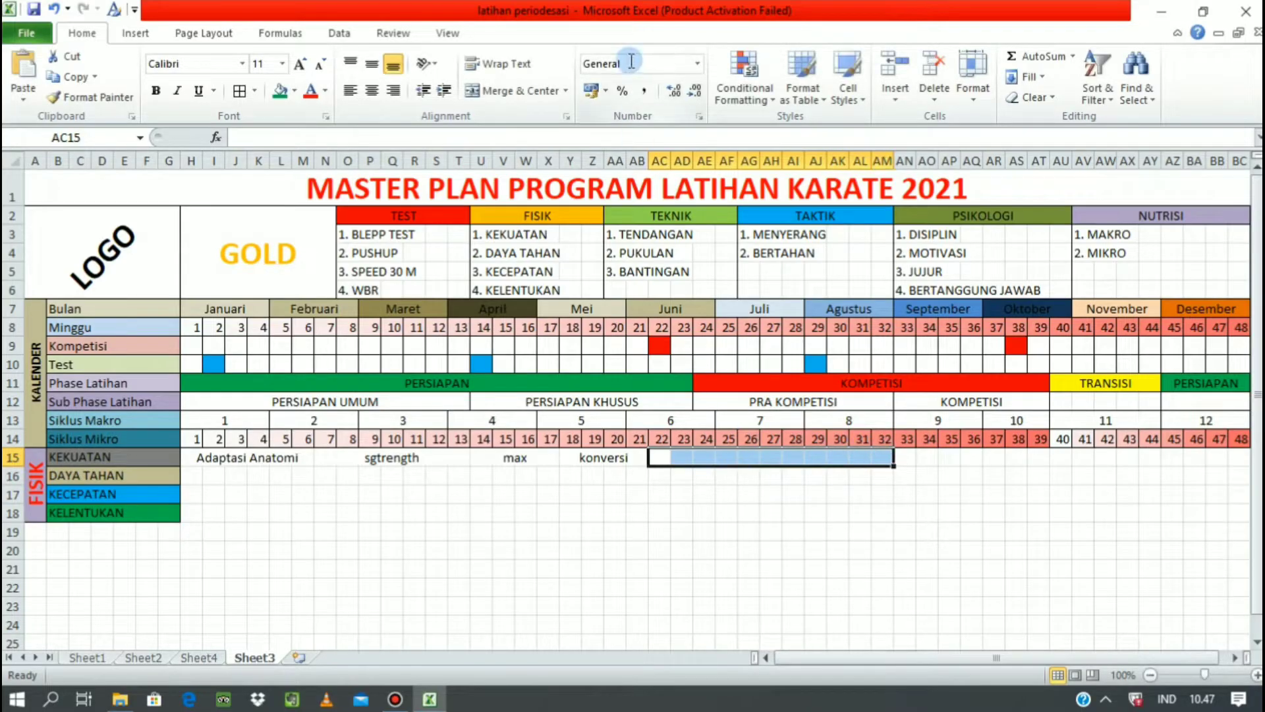
pyautogui.click(517, 91)
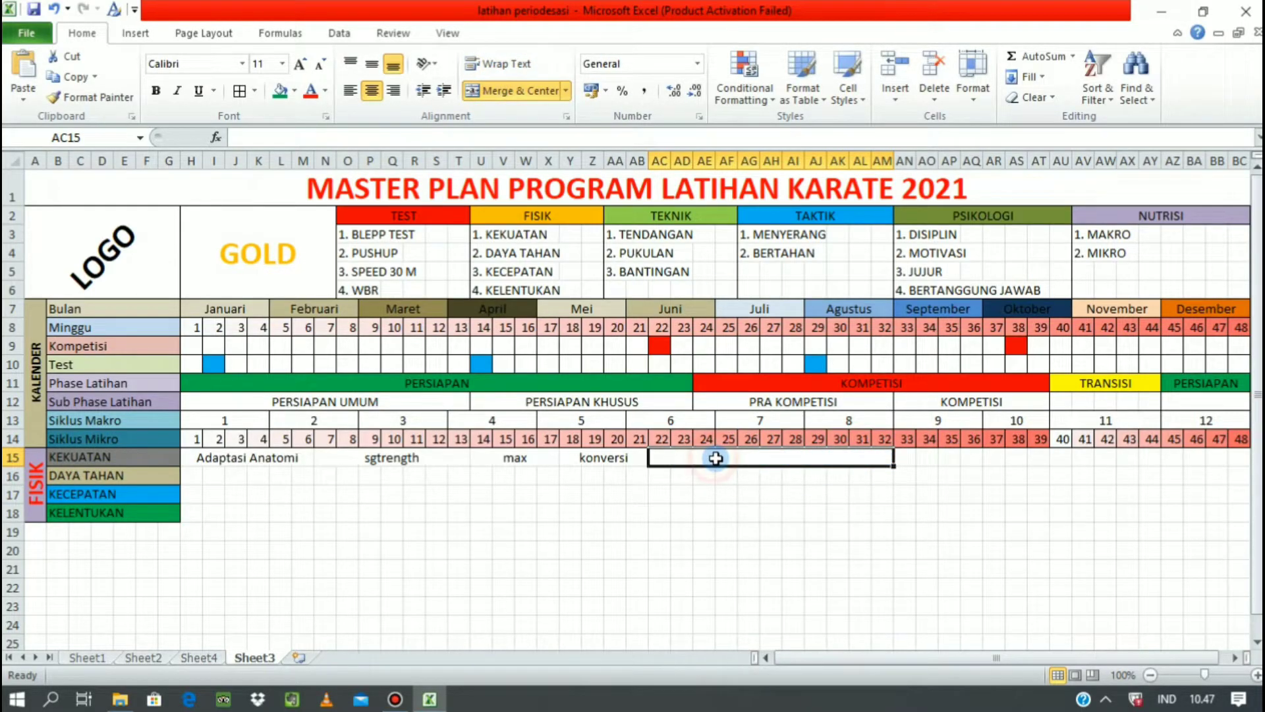
pyautogui.write('power')
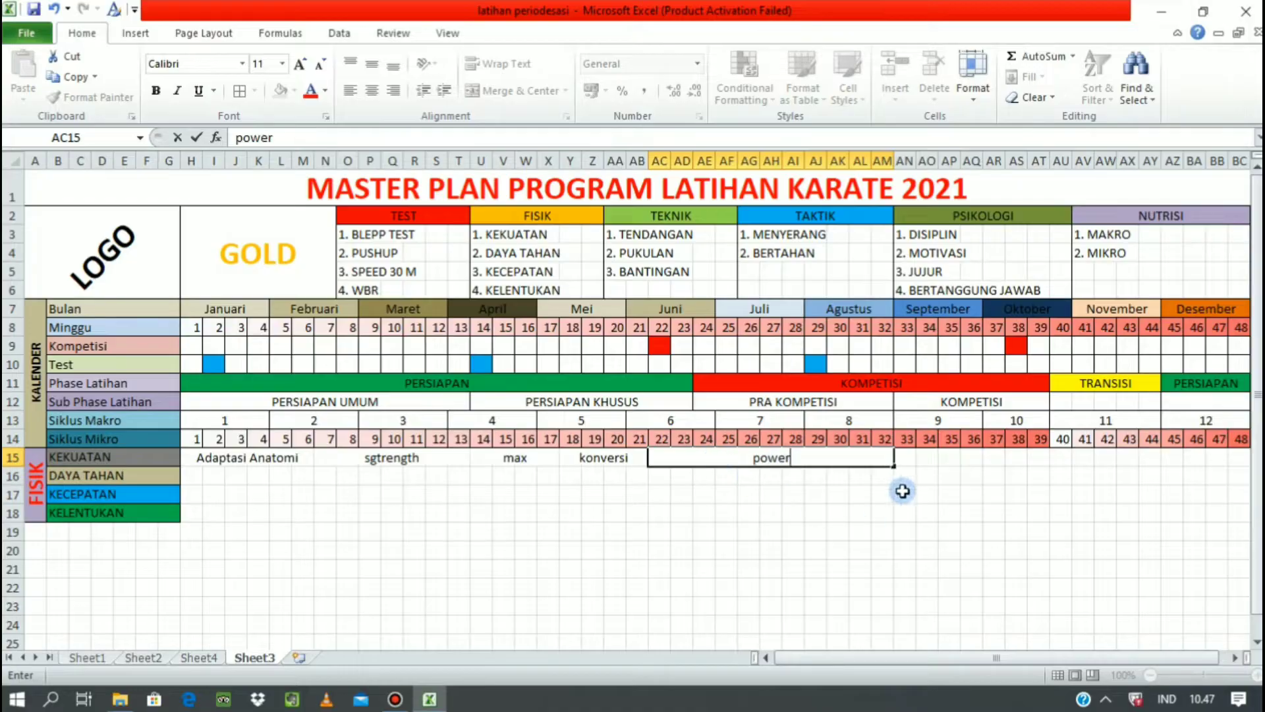
pyautogui.press('Tab')
pyautogui.click(758, 463)
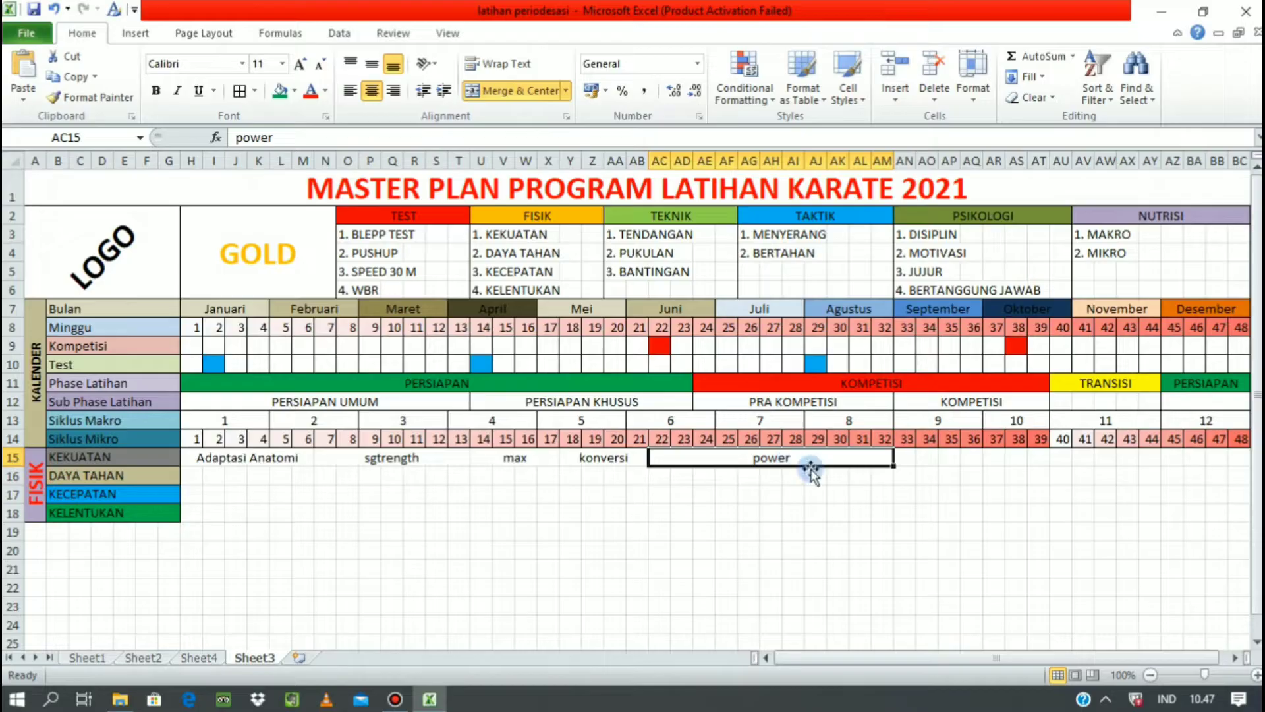
# Step: Enter "mempertahnkan" at AN15 in the KEKUATAN row and reduce its font size to fit weeks 33 to 36
pyautogui.click(906, 457)
pyautogui.moveTo(908, 457); pyautogui.dragTo(986, 459)
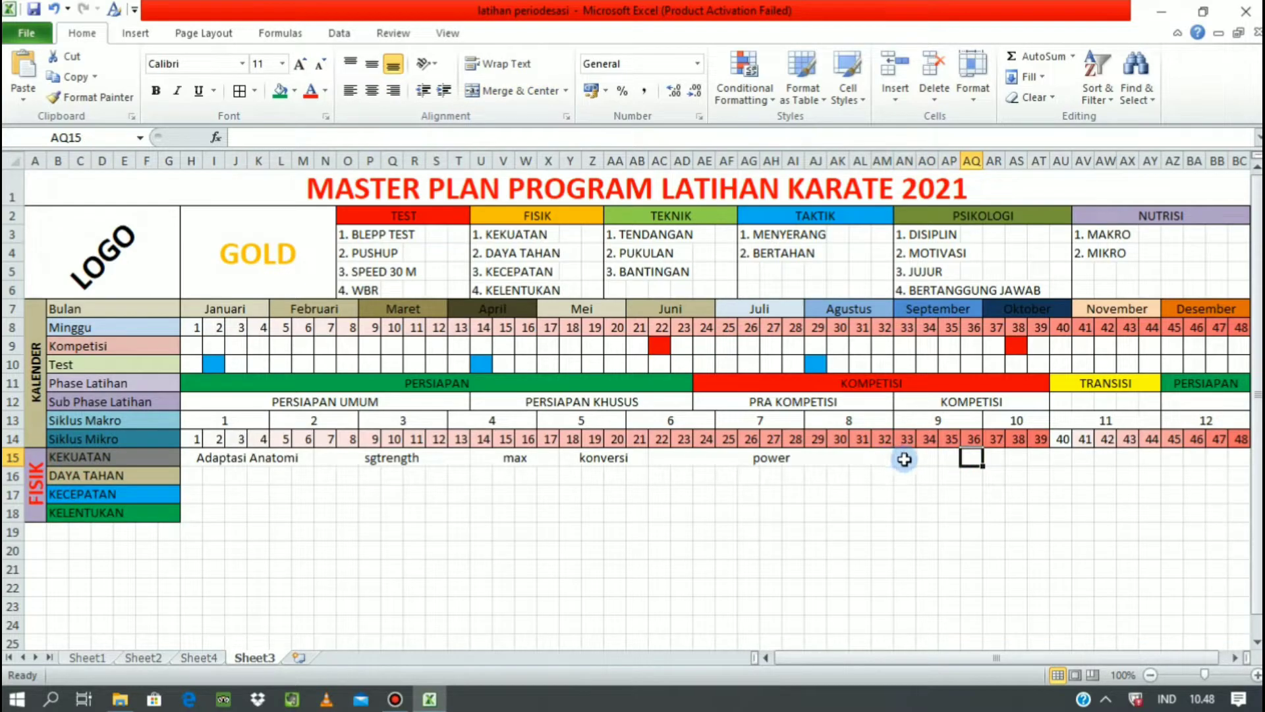
pyautogui.moveTo(903, 457); pyautogui.dragTo(980, 459)
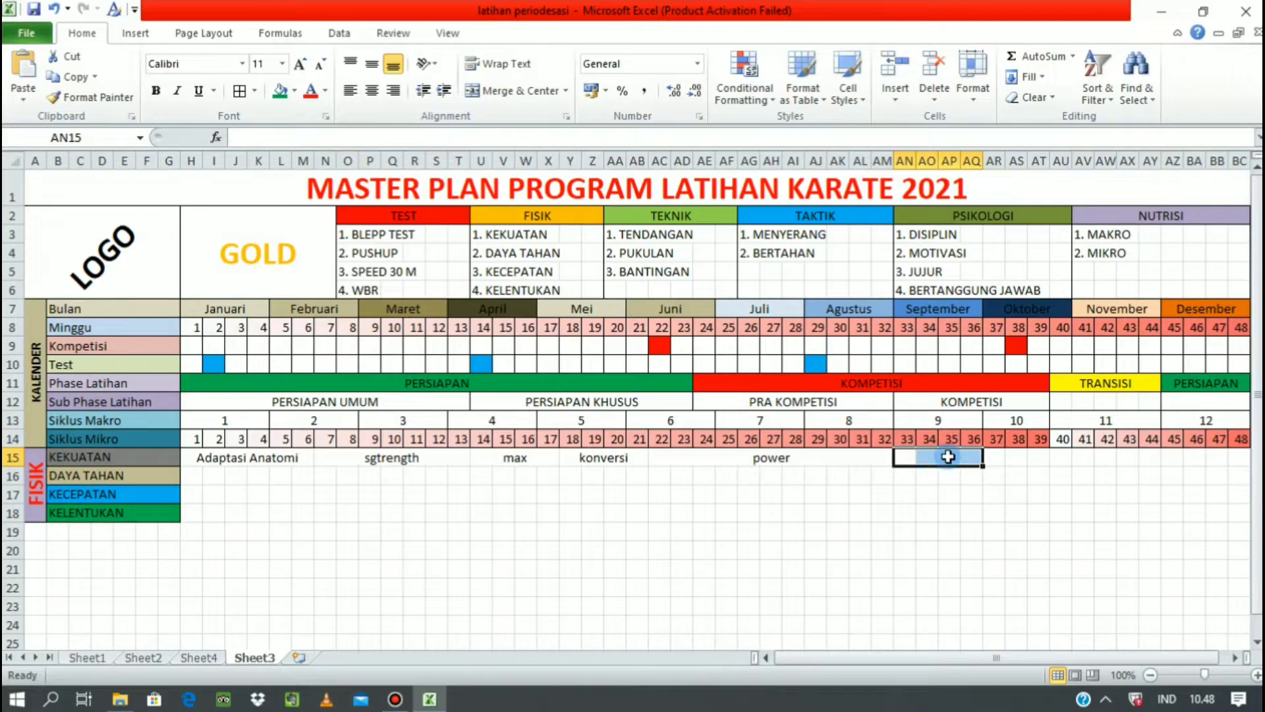
pyautogui.write('mempertahnkan')
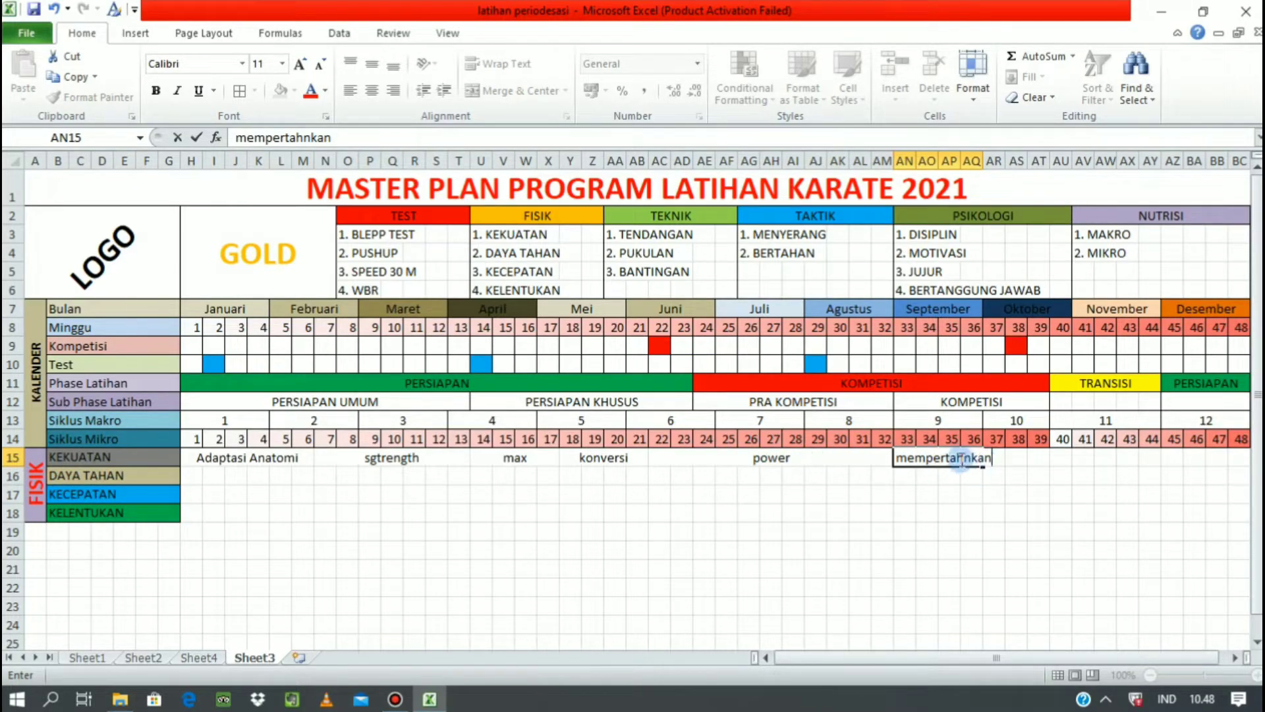
pyautogui.click(929, 473)
pyautogui.click(910, 457)
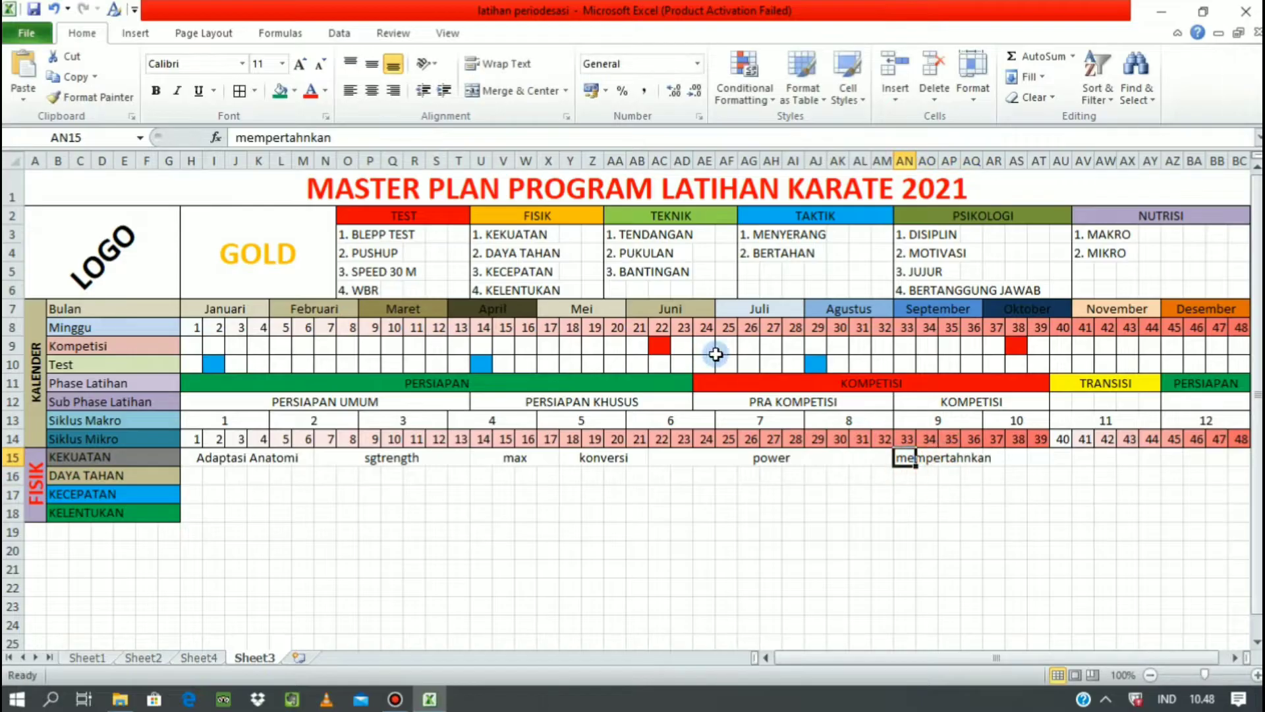
pyautogui.click(282, 63)
pyautogui.click(265, 99)
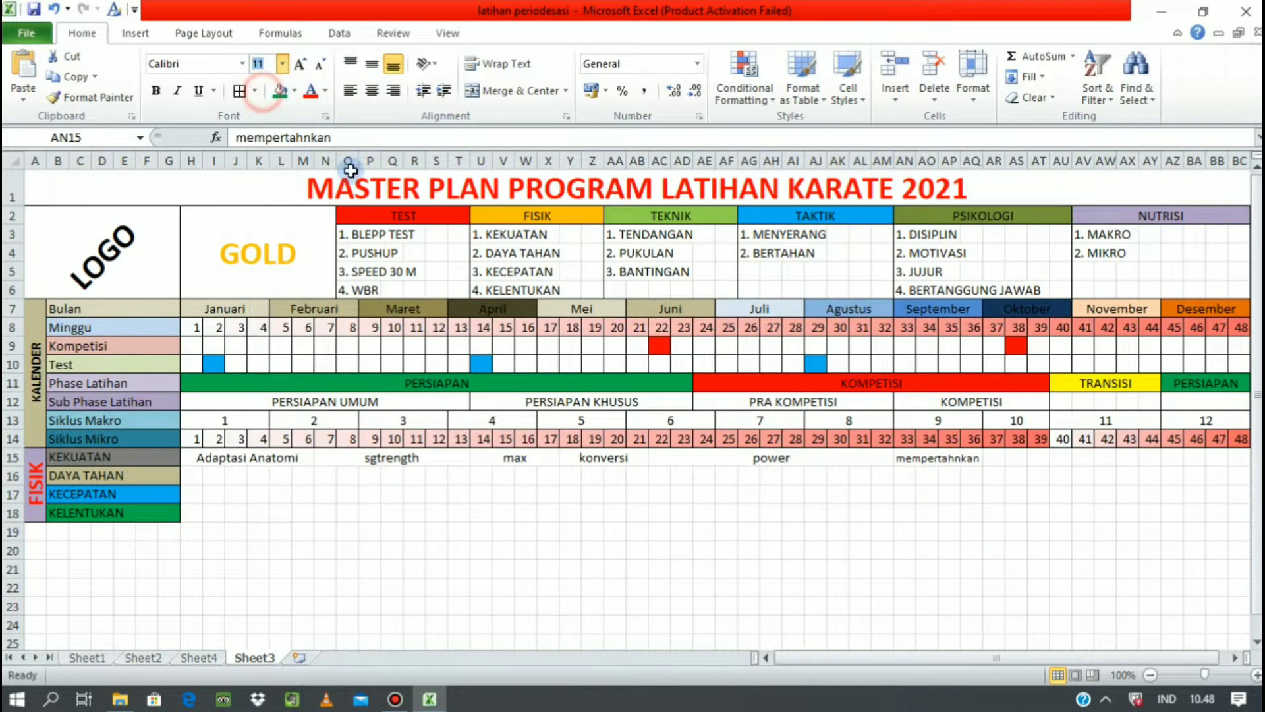
# Step: Enter "U" at AR15 for week 37, fill the cell yellow, and make the letter bold and centered
pyautogui.click(994, 456)
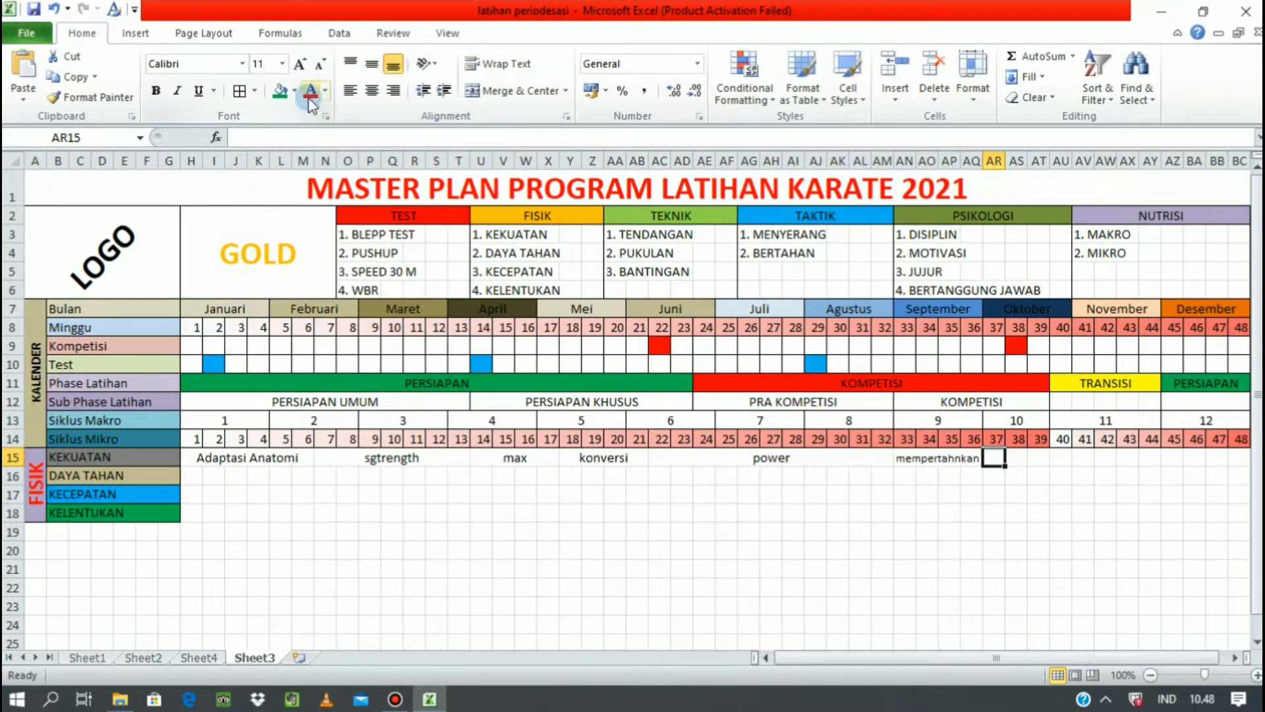
pyautogui.click(294, 91)
pyautogui.click(196, 226)
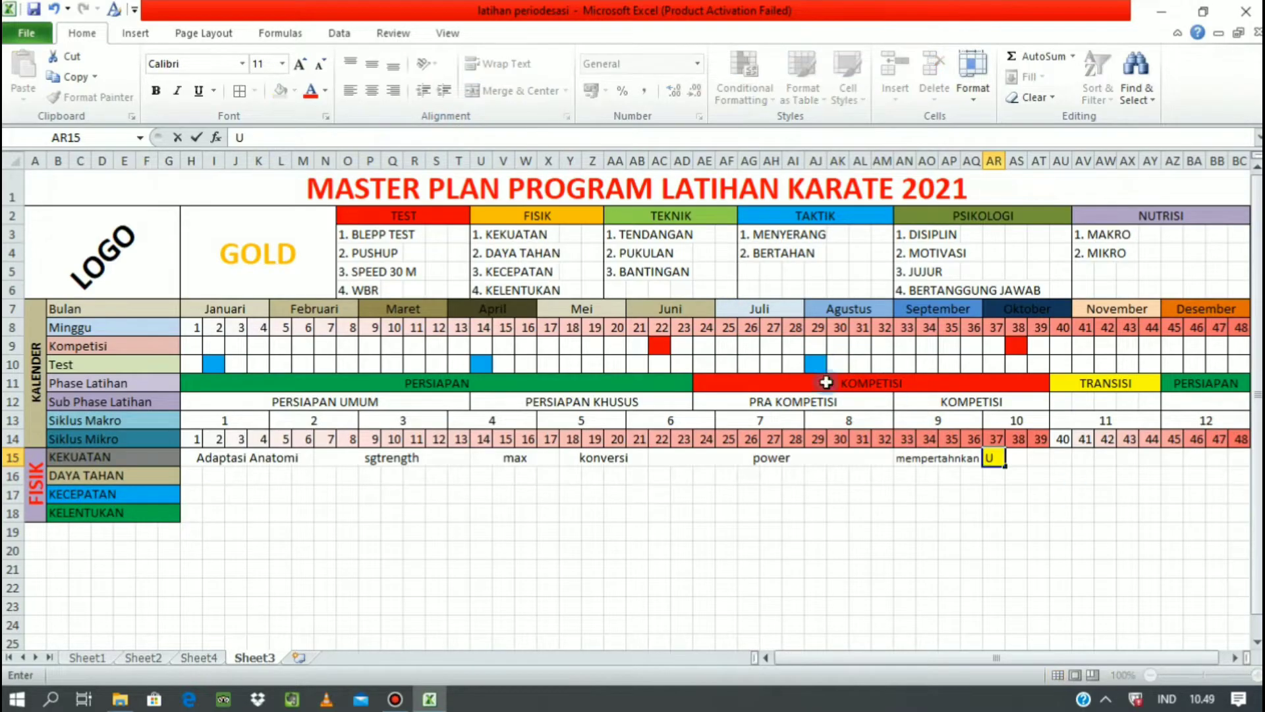
pyautogui.click(553, 420)
pyautogui.click(987, 457)
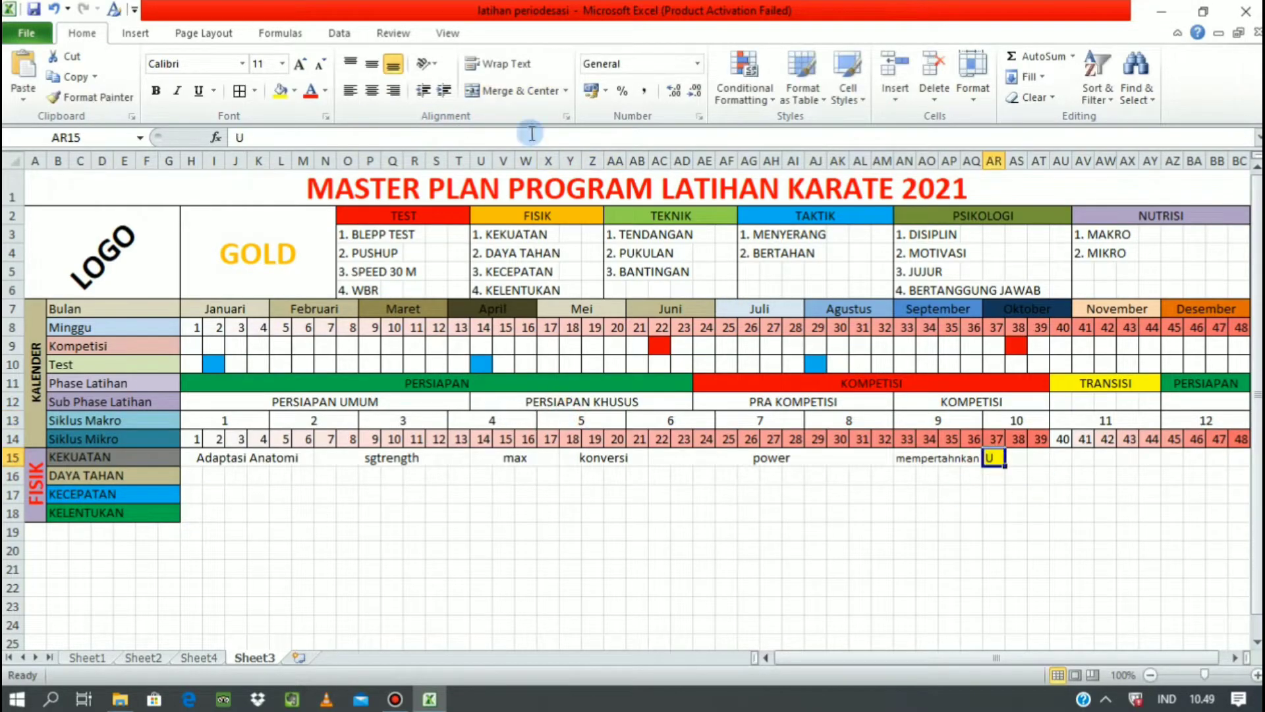
pyautogui.write('U')
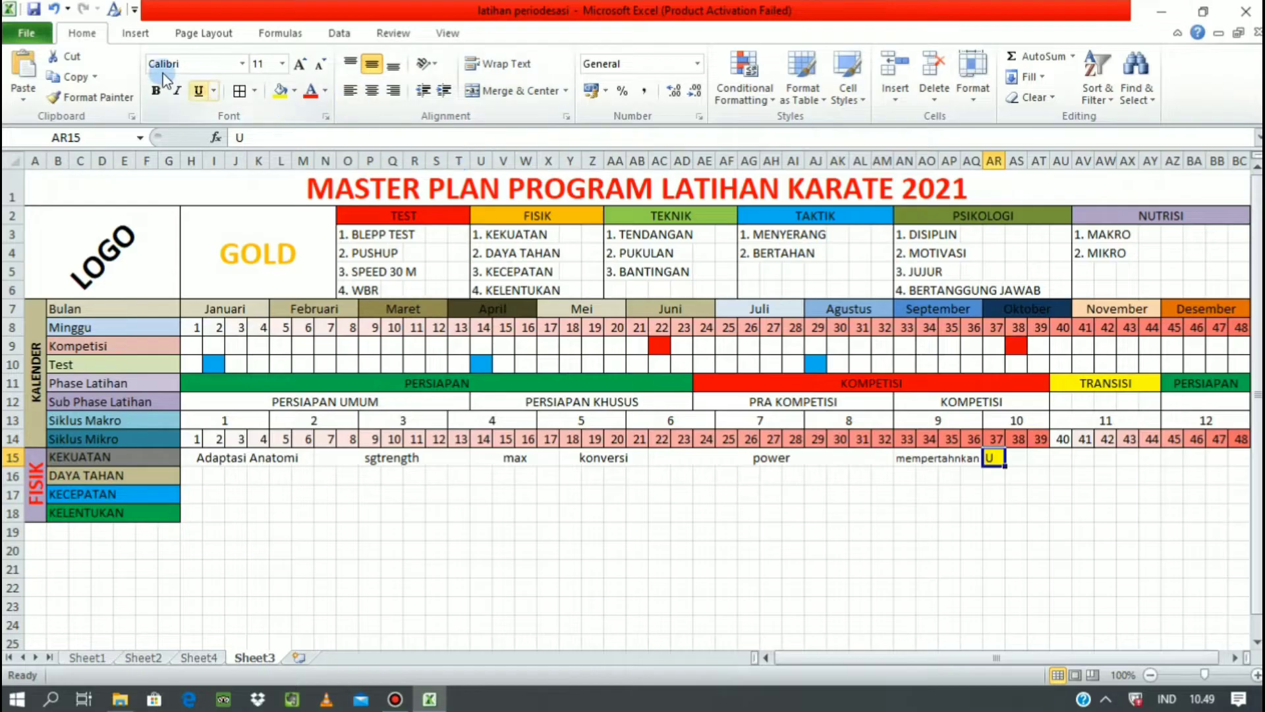
pyautogui.click(156, 90)
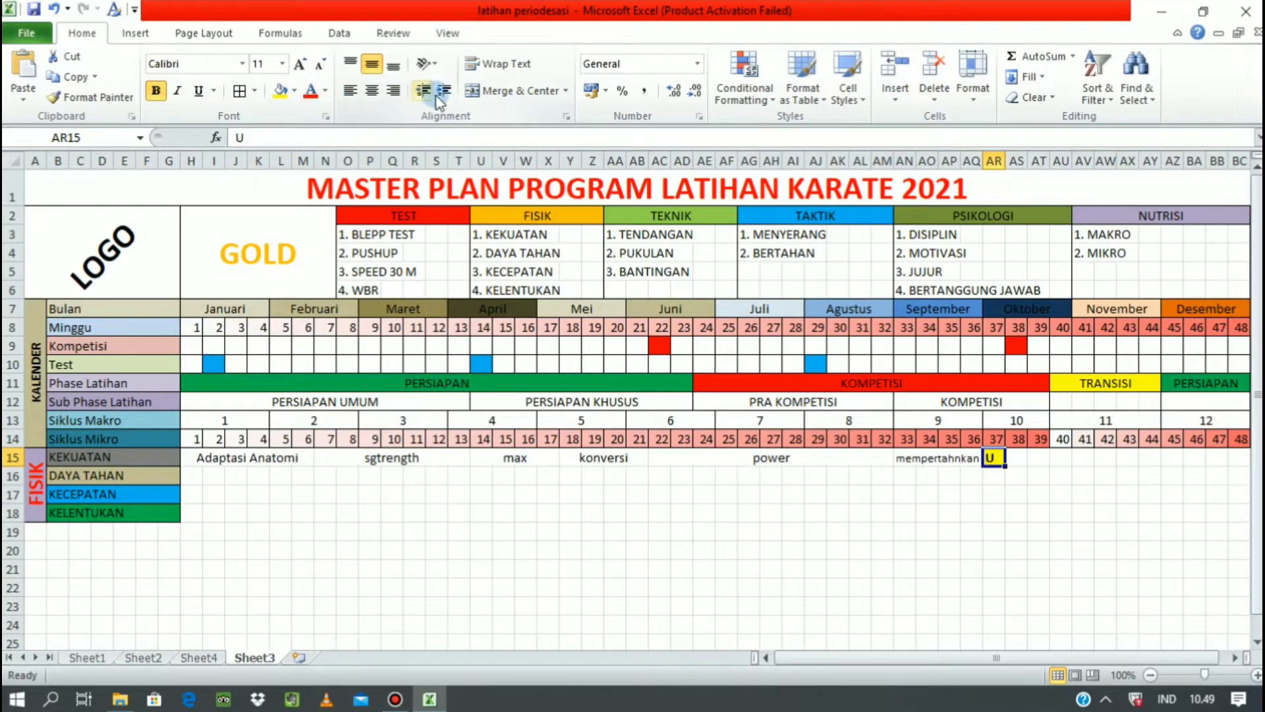
pyautogui.click(372, 90)
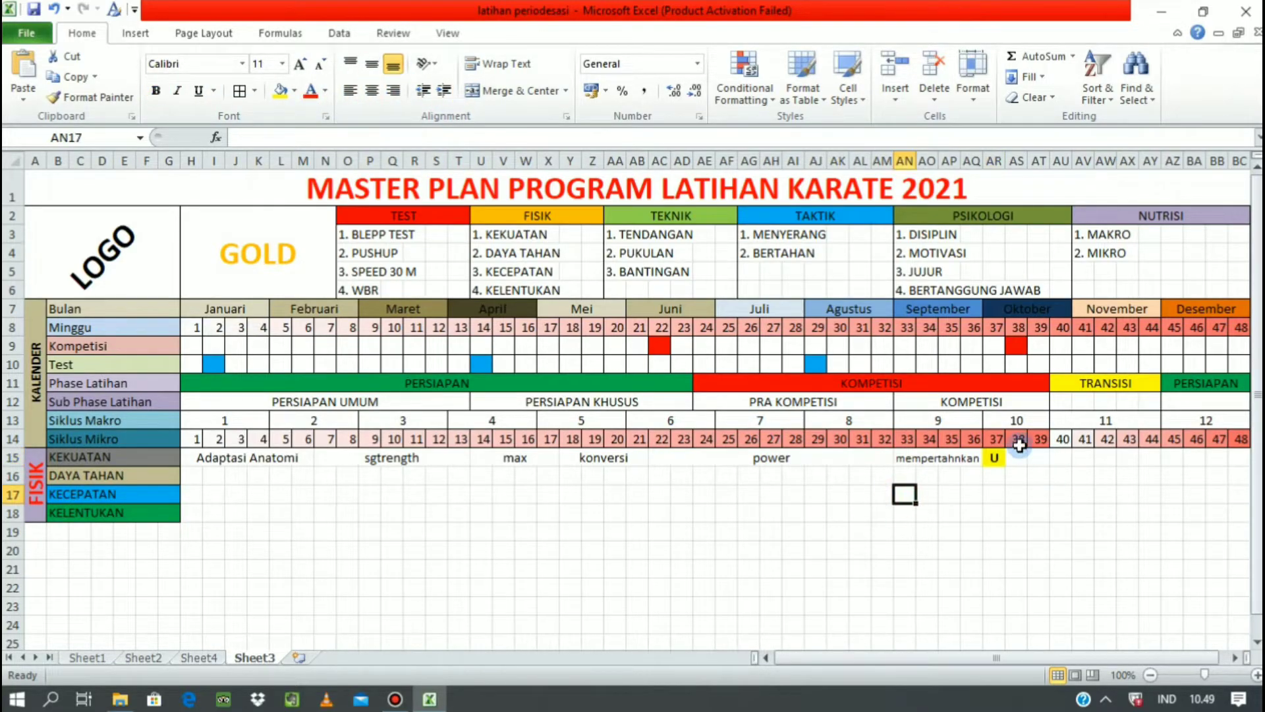
# Step: Merge and center AS15:AT15 in the KEKUATAN row, weeks 38 to 39, and enter "event"
pyautogui.moveTo(1015, 457); pyautogui.dragTo(1038, 458)
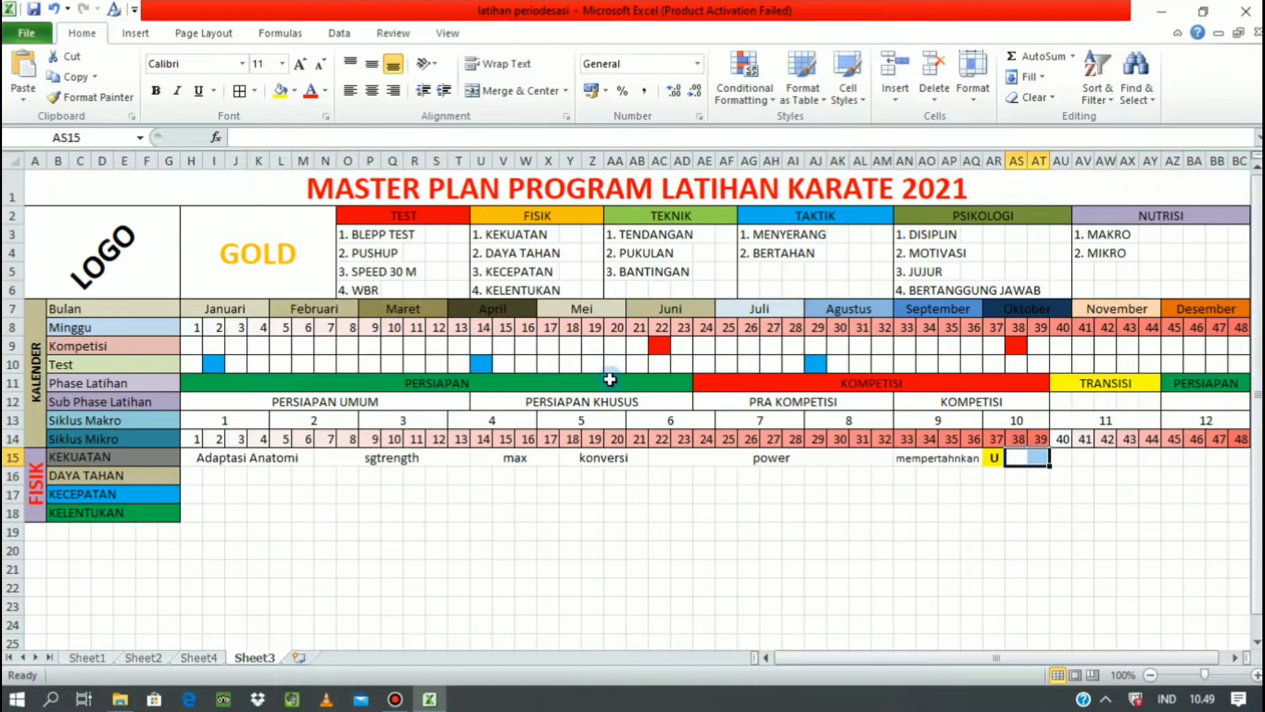
pyautogui.click(517, 90)
pyautogui.write('event')
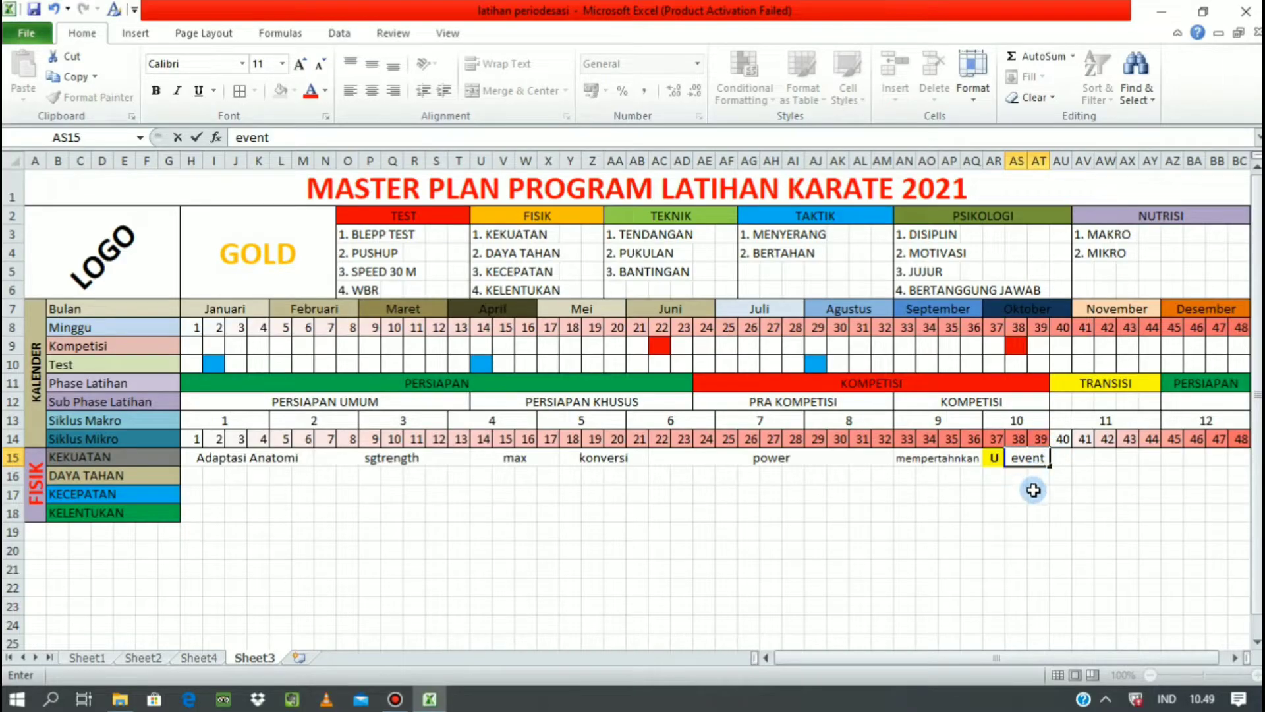
pyautogui.click(1026, 473)
pyautogui.click(1026, 458)
# Step: Fill the event cell in the KEKUATAN row with red
pyautogui.click(294, 91)
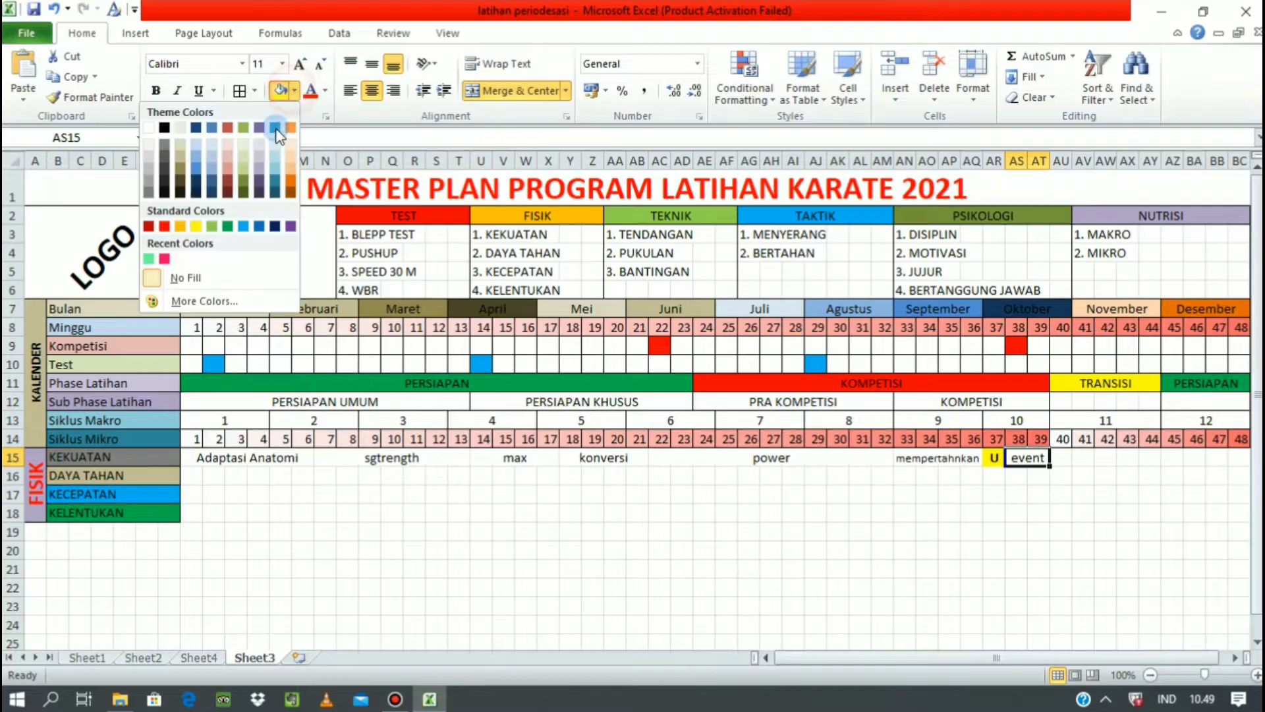
pyautogui.click(261, 171)
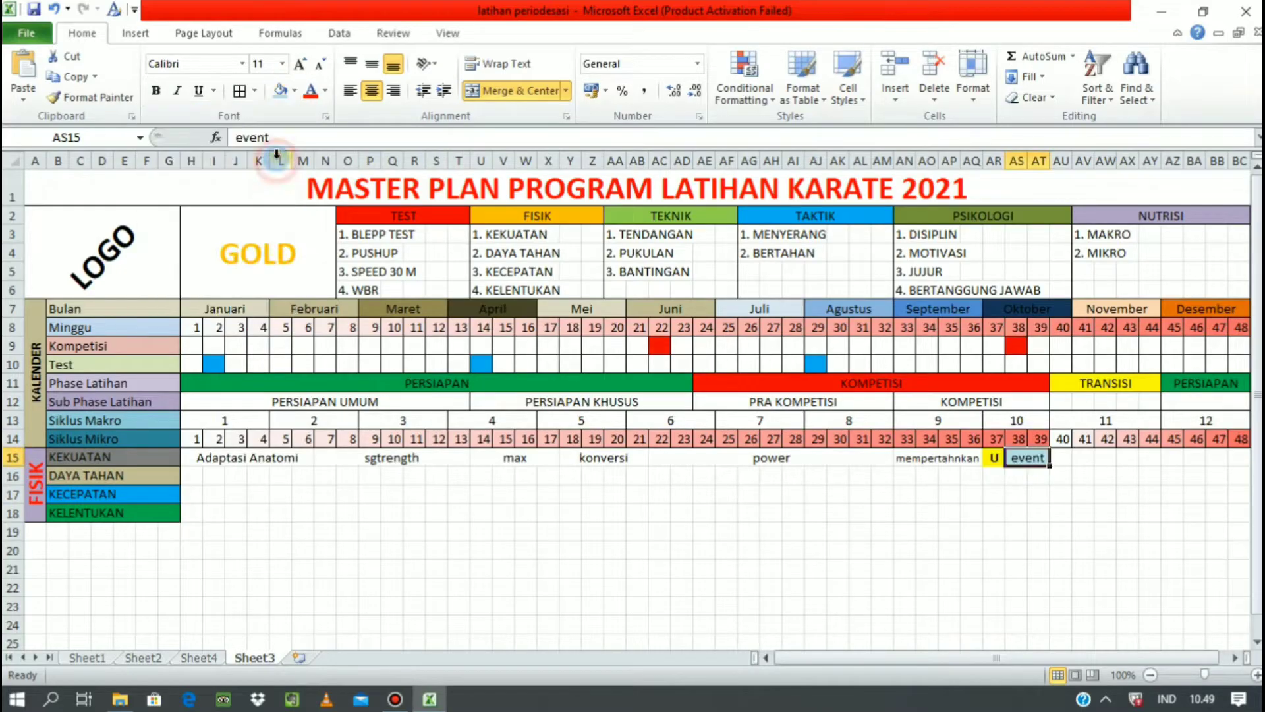
pyautogui.click(294, 91)
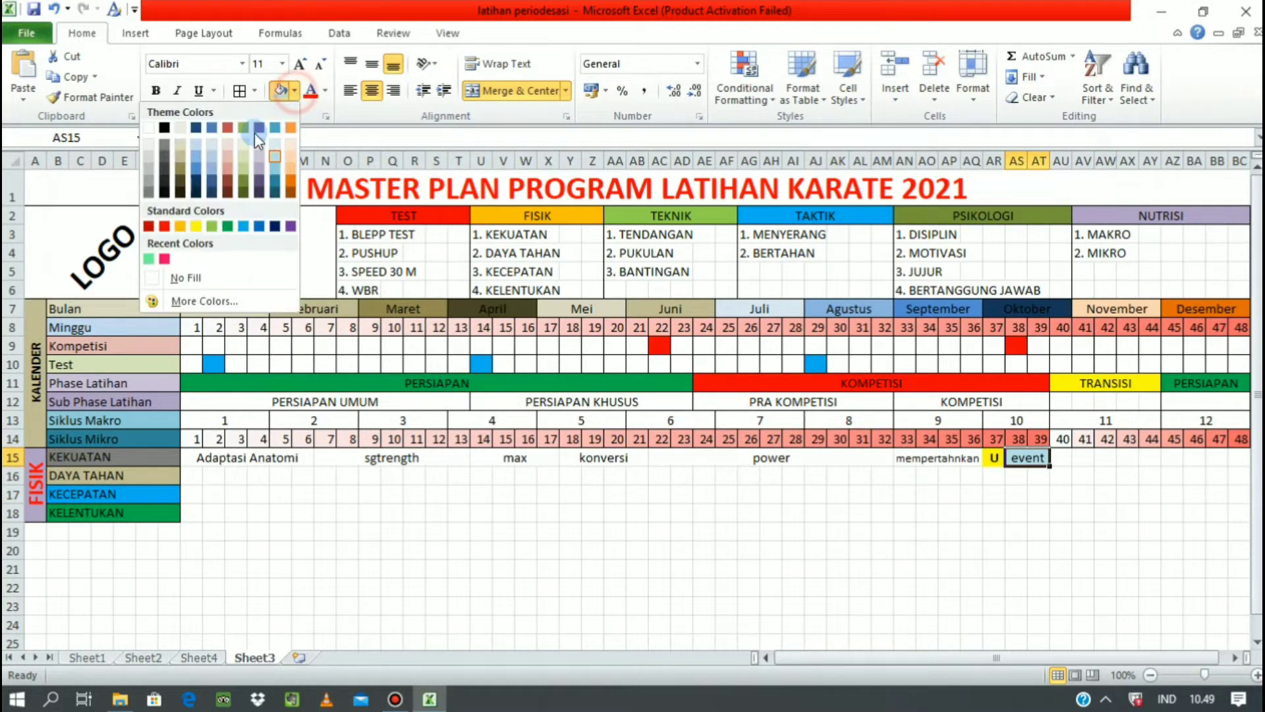
pyautogui.click(171, 224)
pyautogui.click(971, 531)
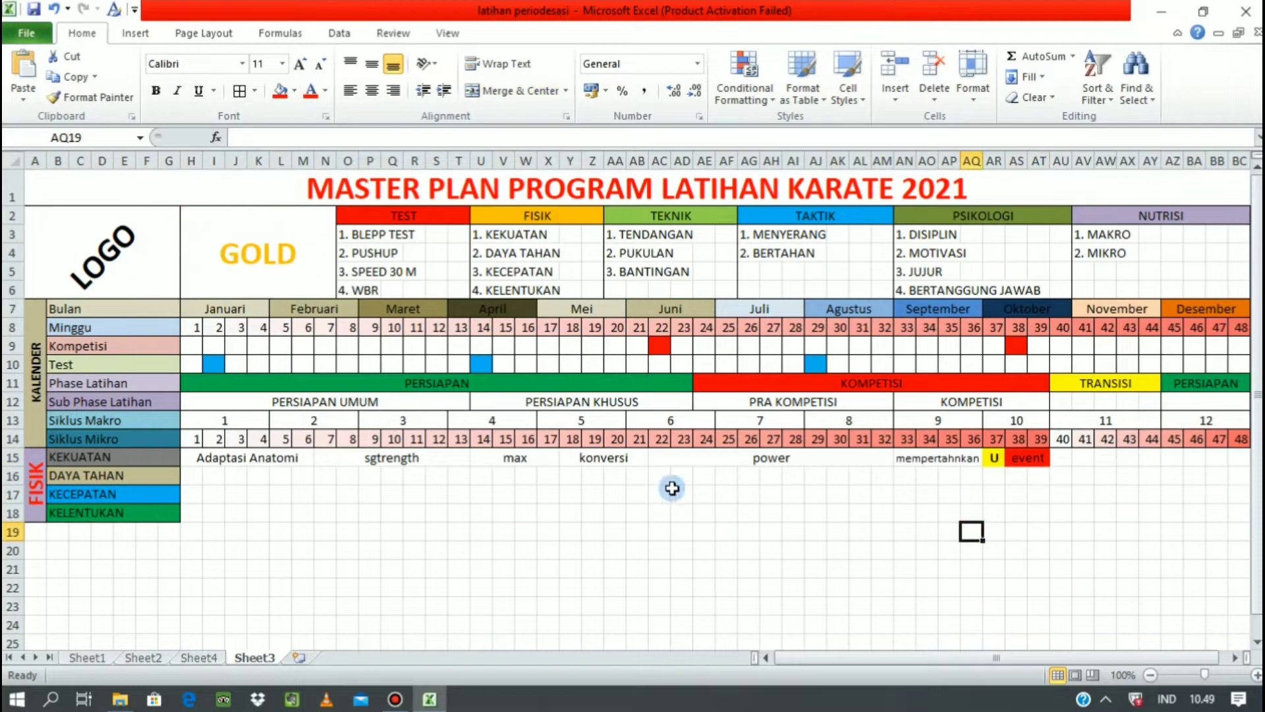
# Step: Fill the Adaptasi Anatomi cell with the lightest theme green and the sgtrength cell with a slightly darker light green
pyautogui.click(229, 454)
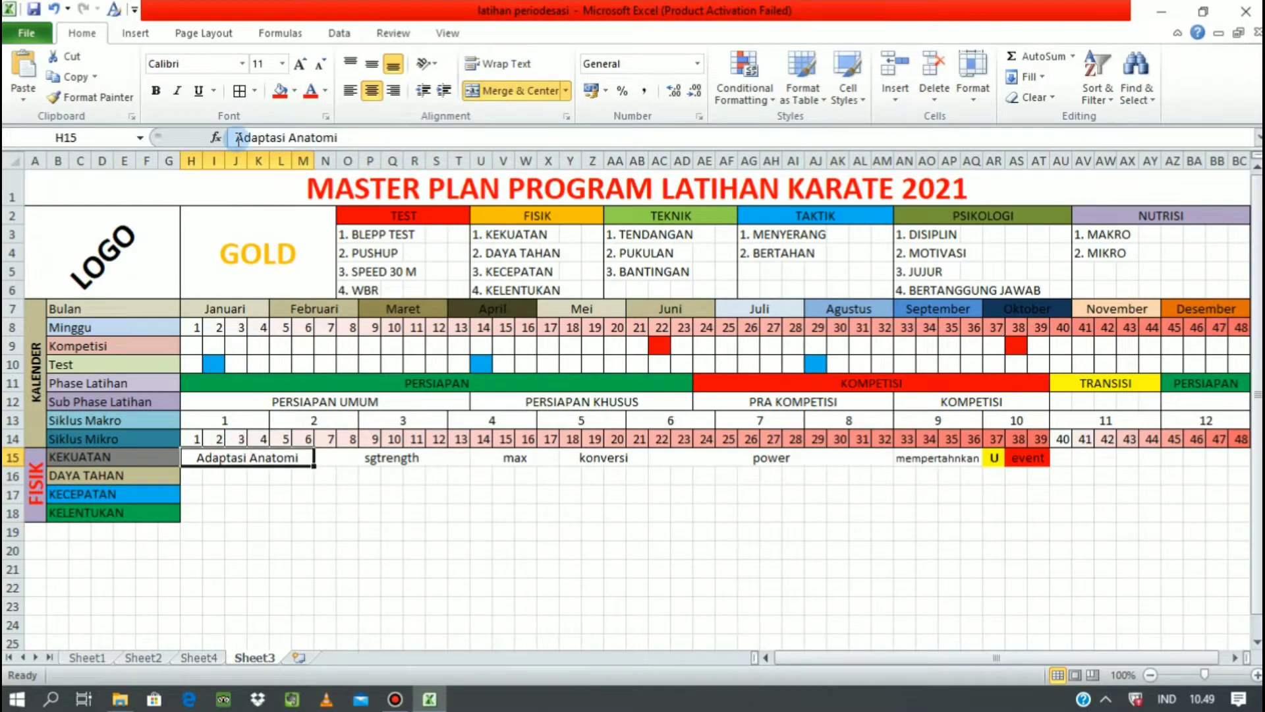
pyautogui.click(294, 91)
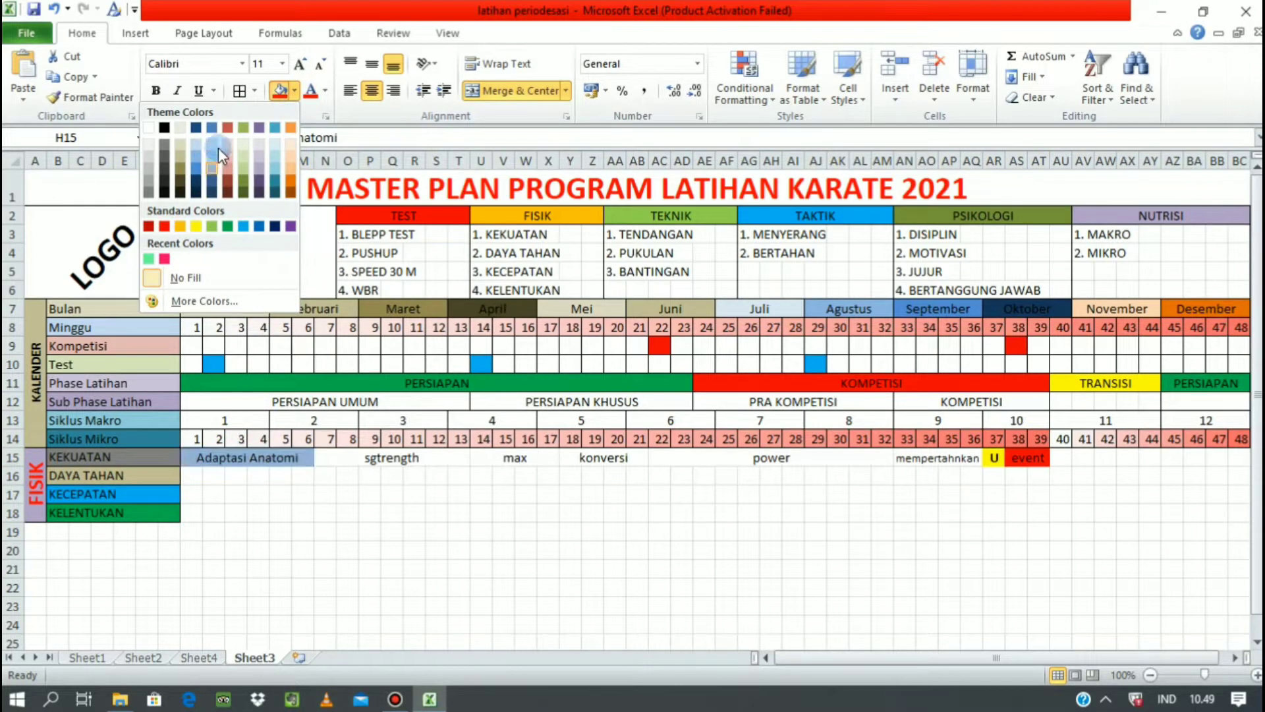
pyautogui.click(243, 146)
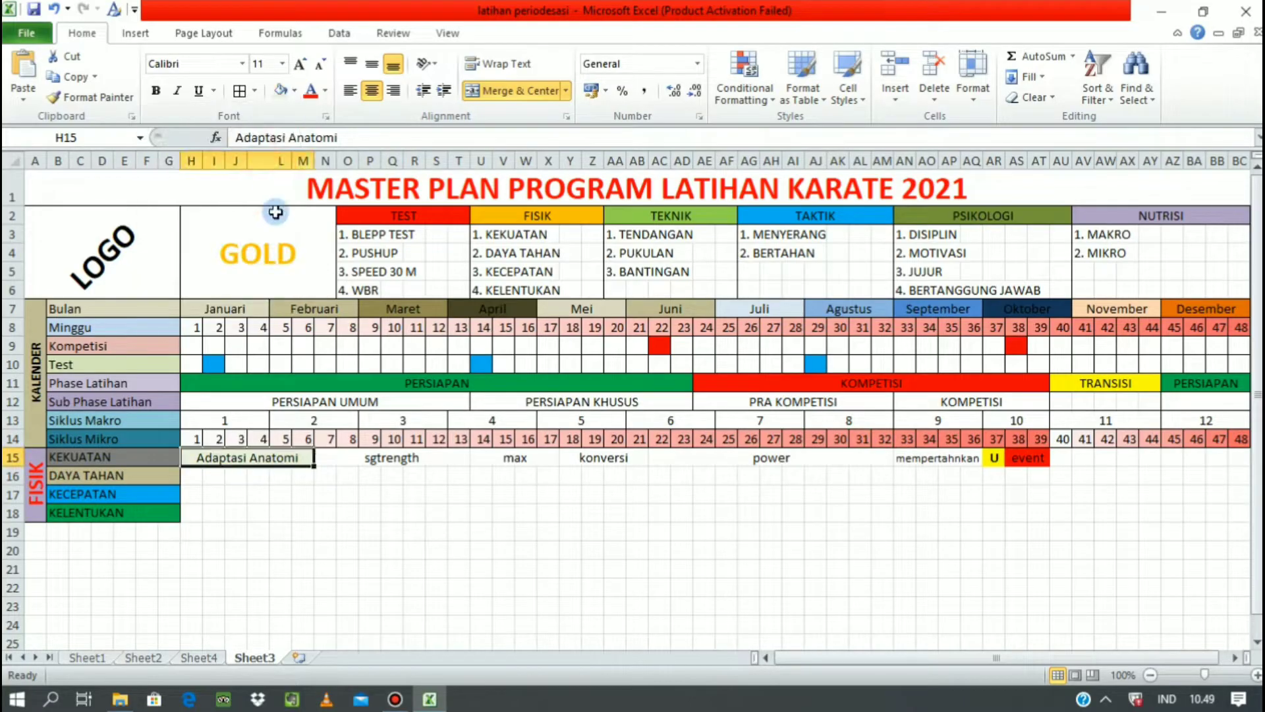
pyautogui.press('Tab')
pyautogui.click(294, 92)
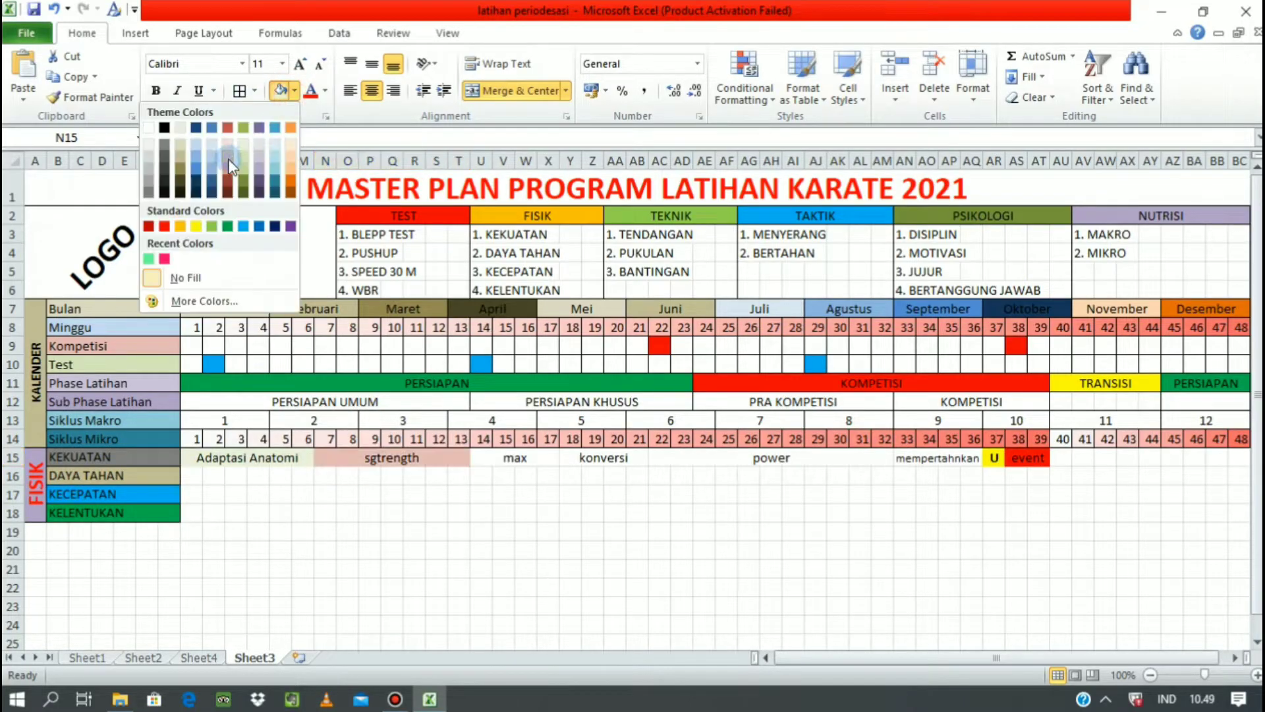
pyautogui.click(242, 160)
pyautogui.click(513, 462)
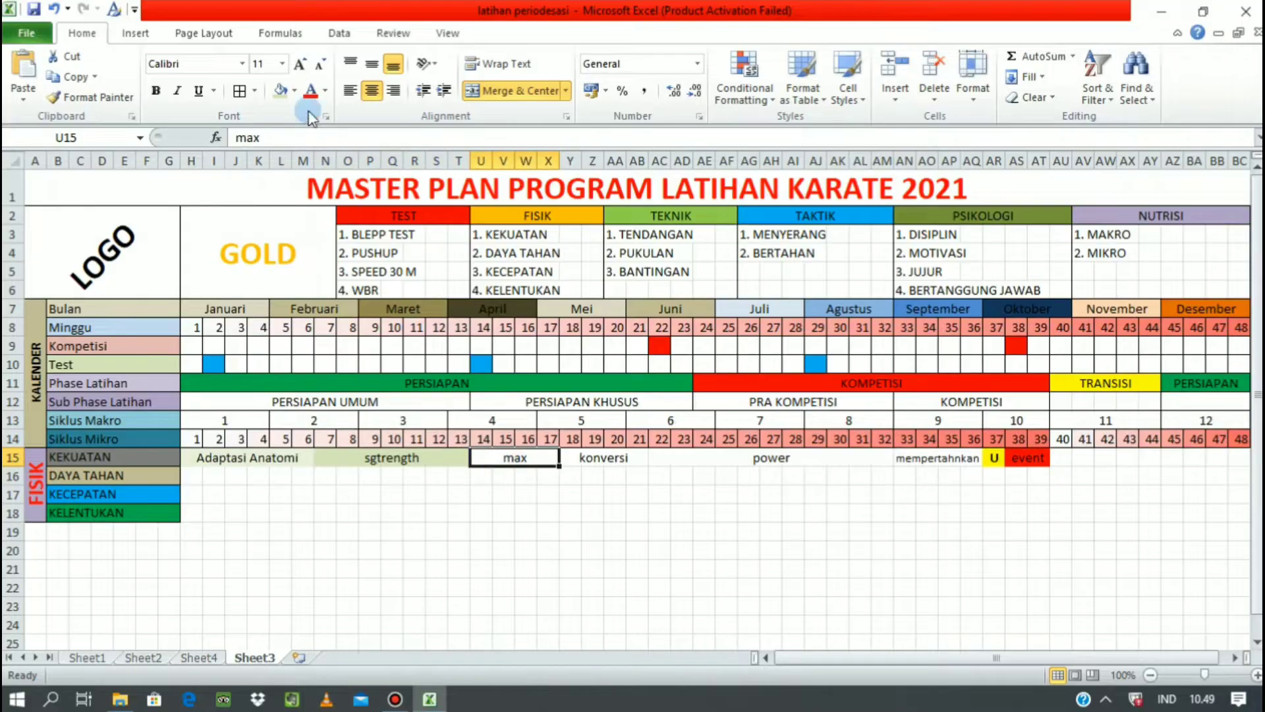
# Step: Fill the max, konversi and power cells in the KEKUATAN row with progressively darker theme greens
pyautogui.click(294, 92)
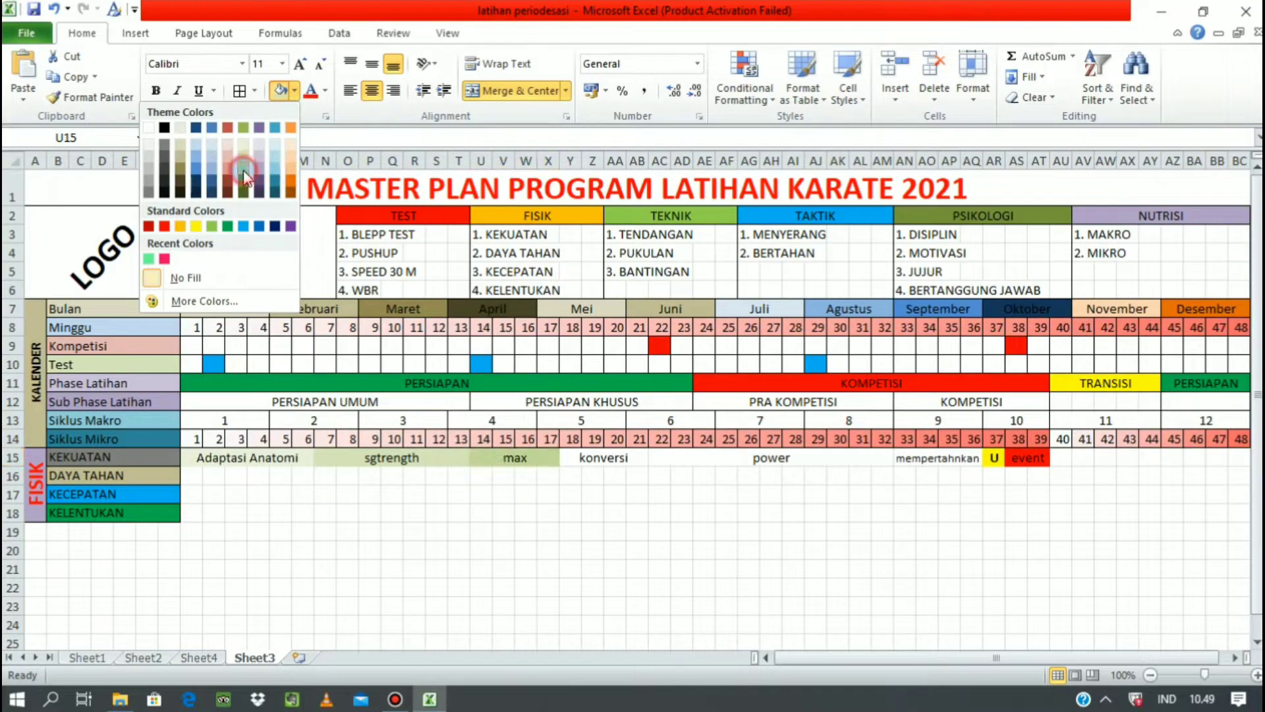
pyautogui.click(243, 170)
pyautogui.click(591, 461)
pyautogui.click(294, 91)
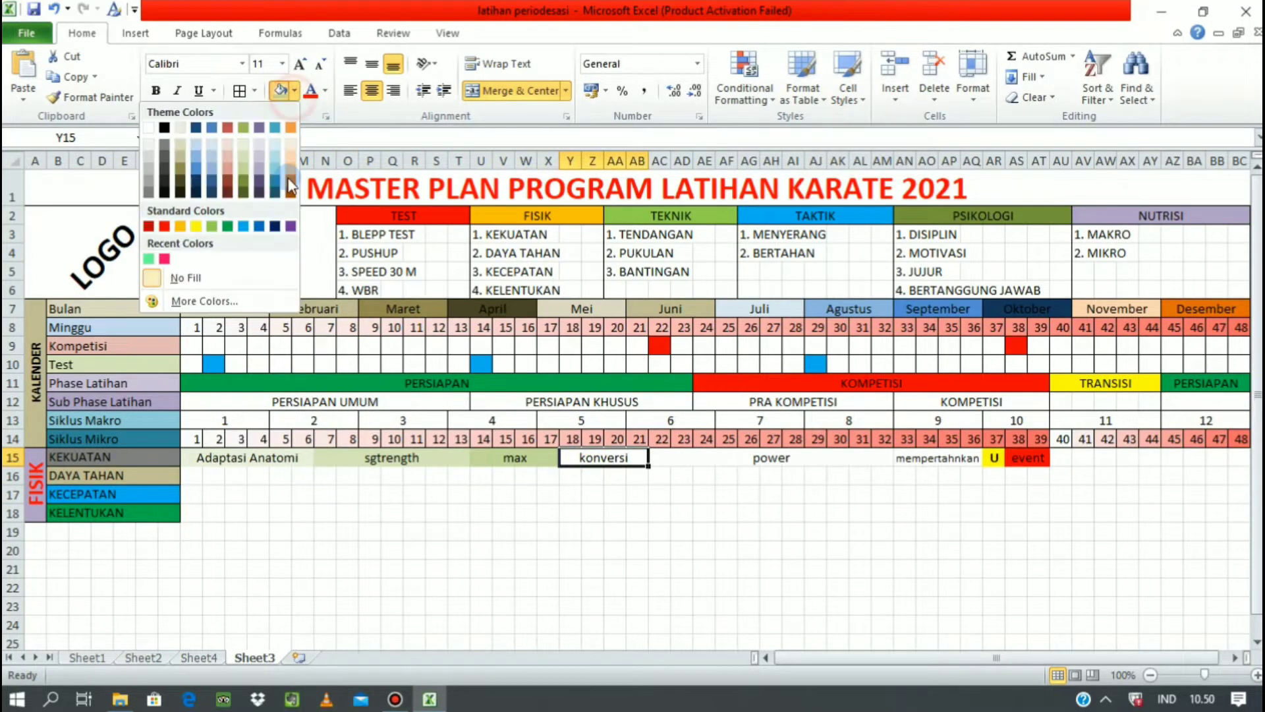
pyautogui.click(243, 176)
pyautogui.click(771, 458)
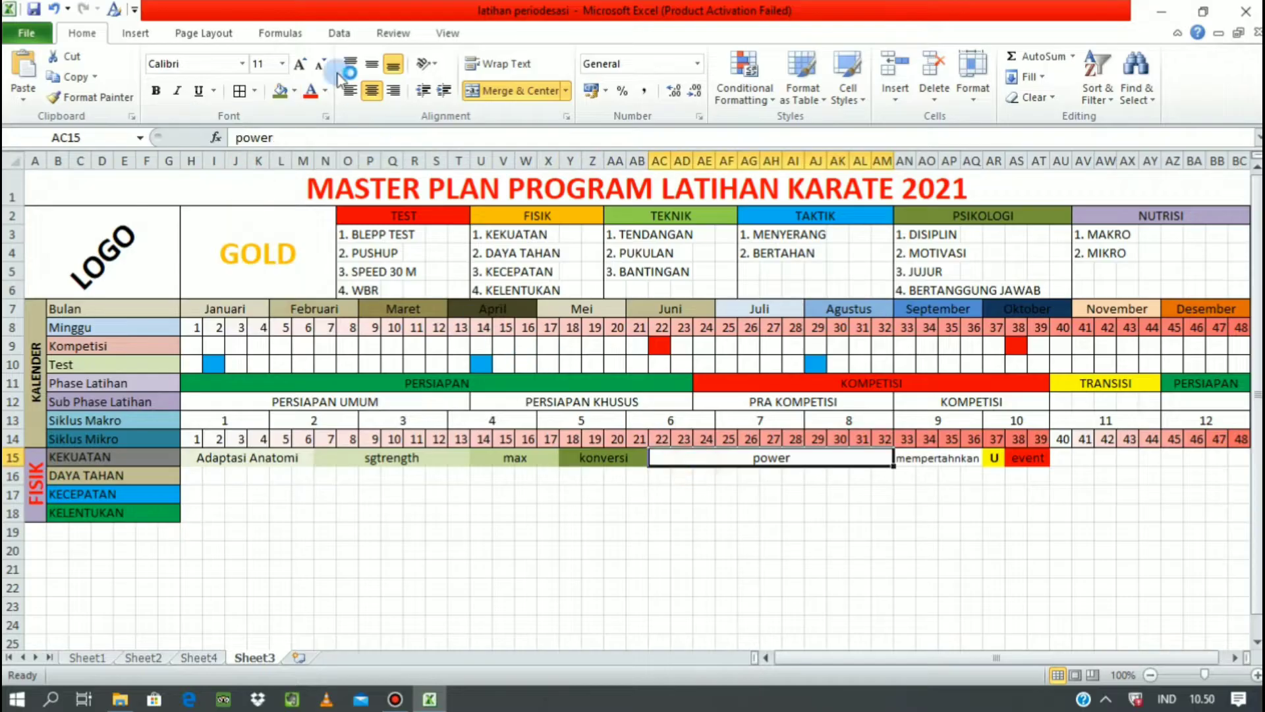
pyautogui.click(293, 92)
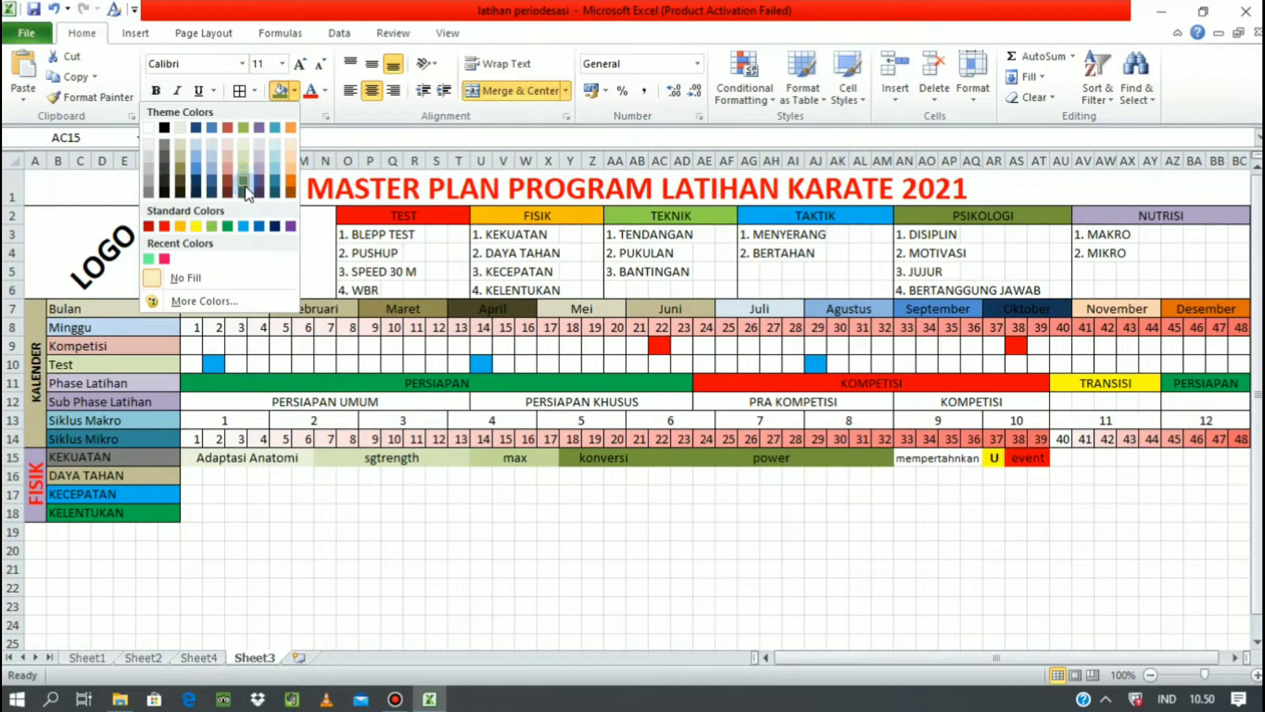
pyautogui.click(244, 190)
# Step: Merge and center AN15:AQ15 containing mempertahnkan in the KEKUATAN row and fill it with light blue
pyautogui.click(921, 457)
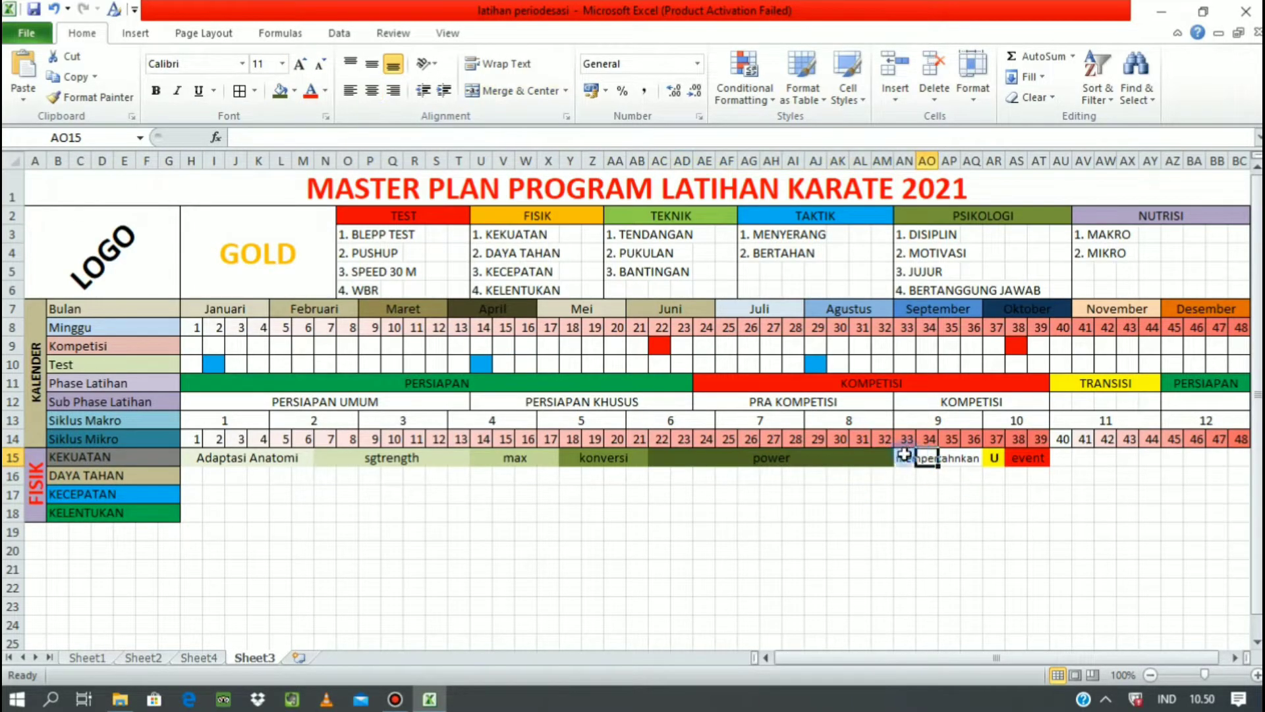
pyautogui.moveTo(904, 453); pyautogui.dragTo(976, 459)
pyautogui.click(491, 90)
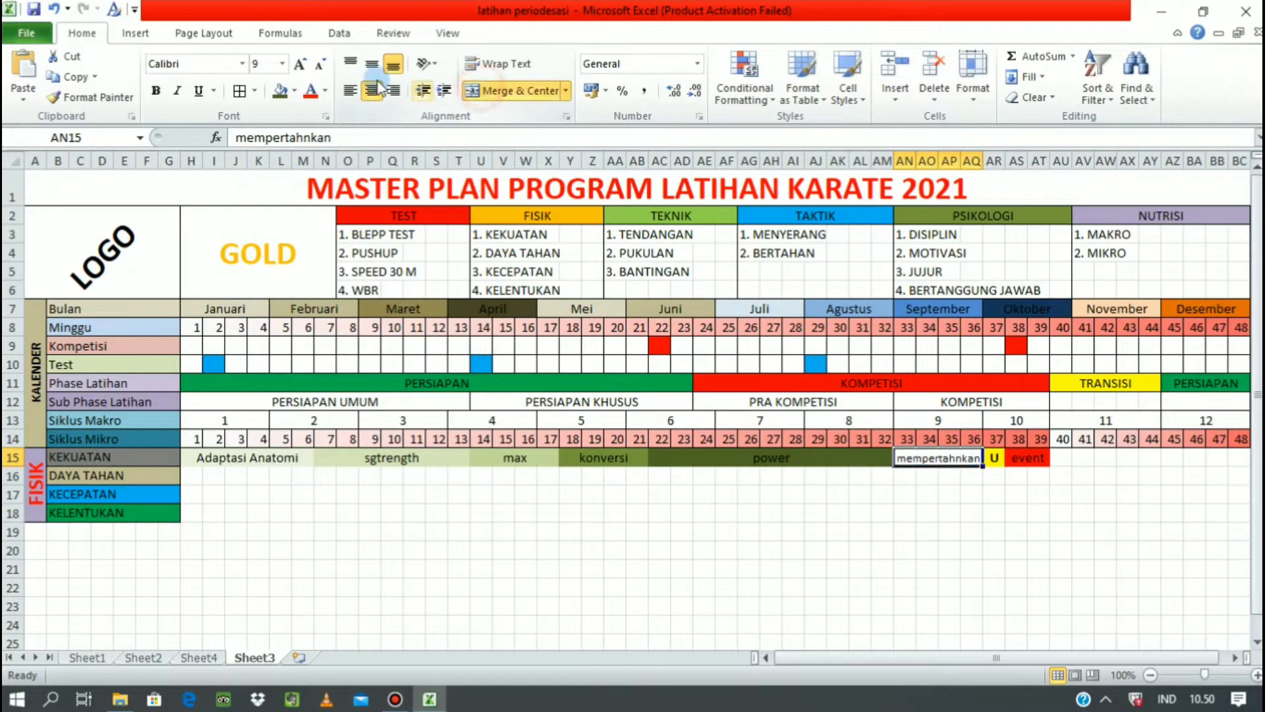
pyautogui.click(294, 91)
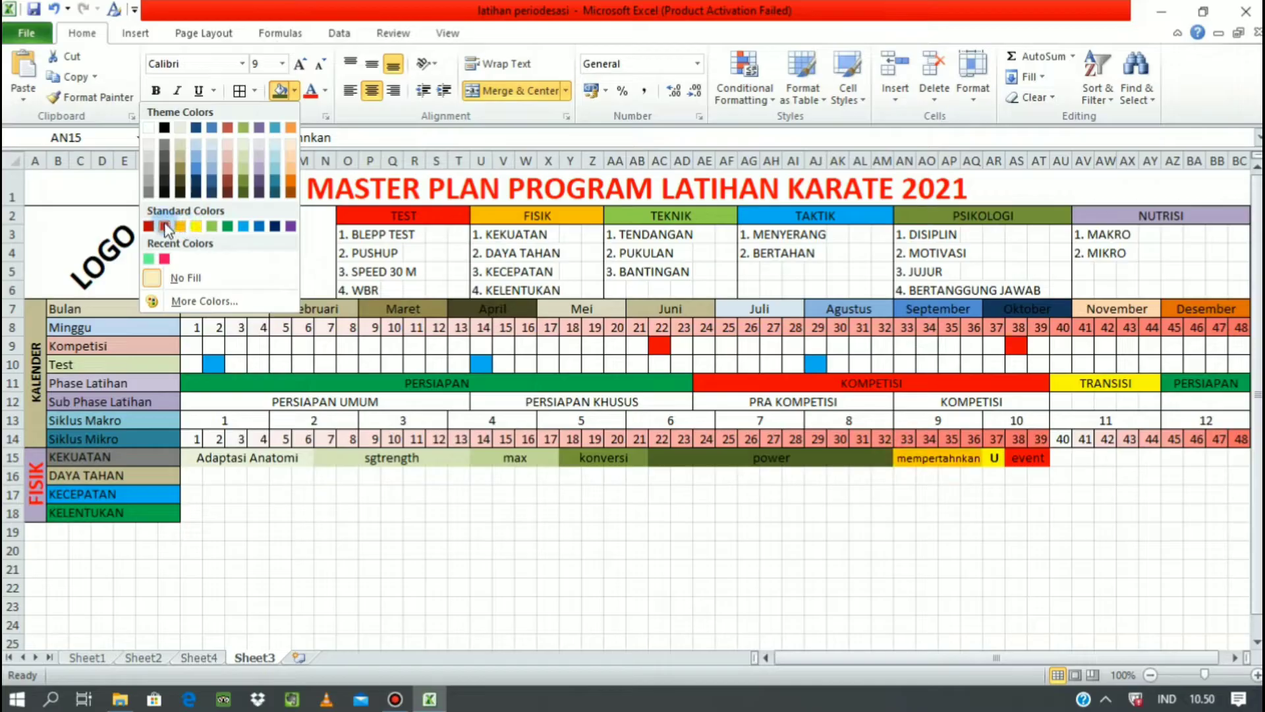
pyautogui.click(244, 226)
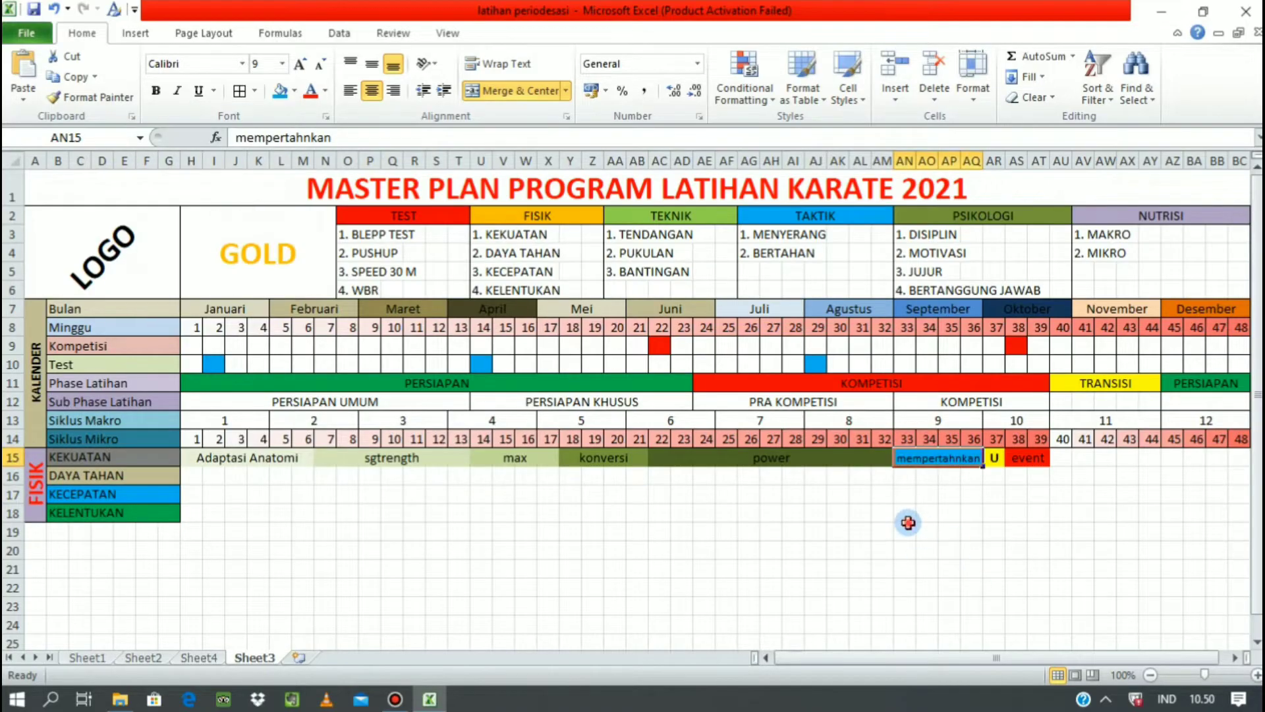
pyautogui.click(905, 520)
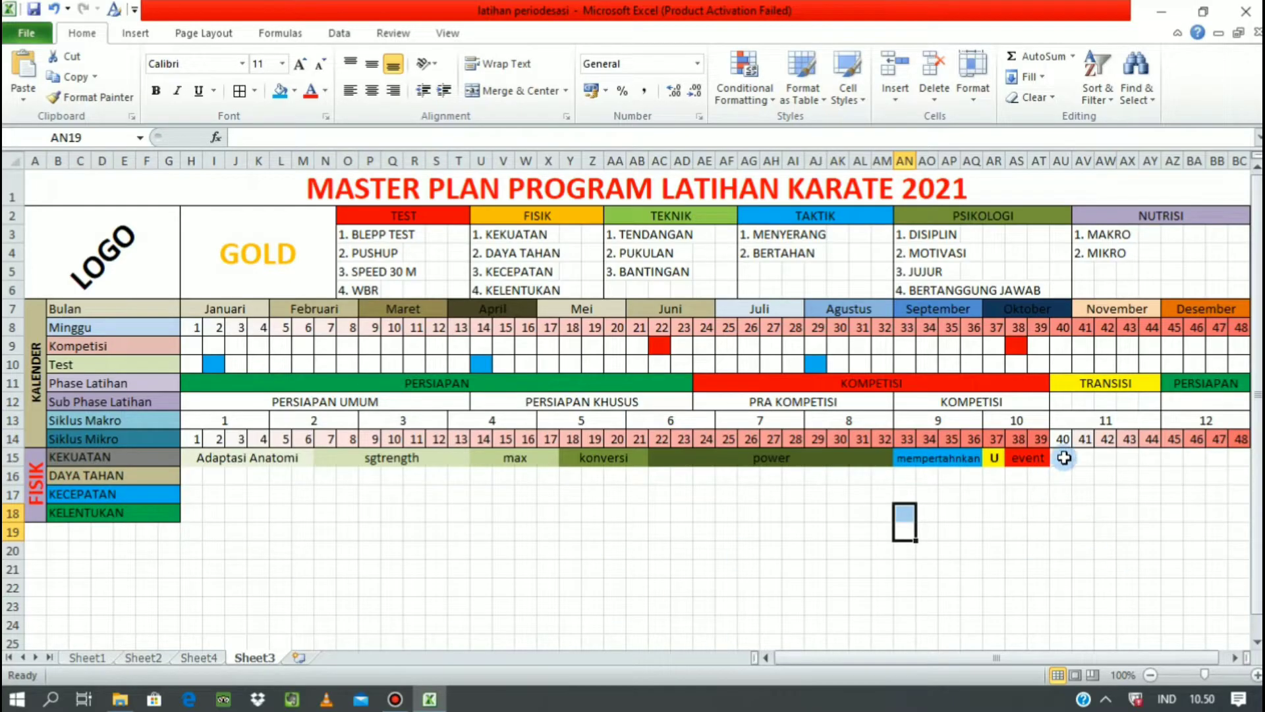
# Step: Fill AU15:AY15, weeks 40 to 44, with light purple and AZ15:BC15, weeks 45 to 48, with green
pyautogui.moveTo(1062, 457); pyautogui.dragTo(1148, 452)
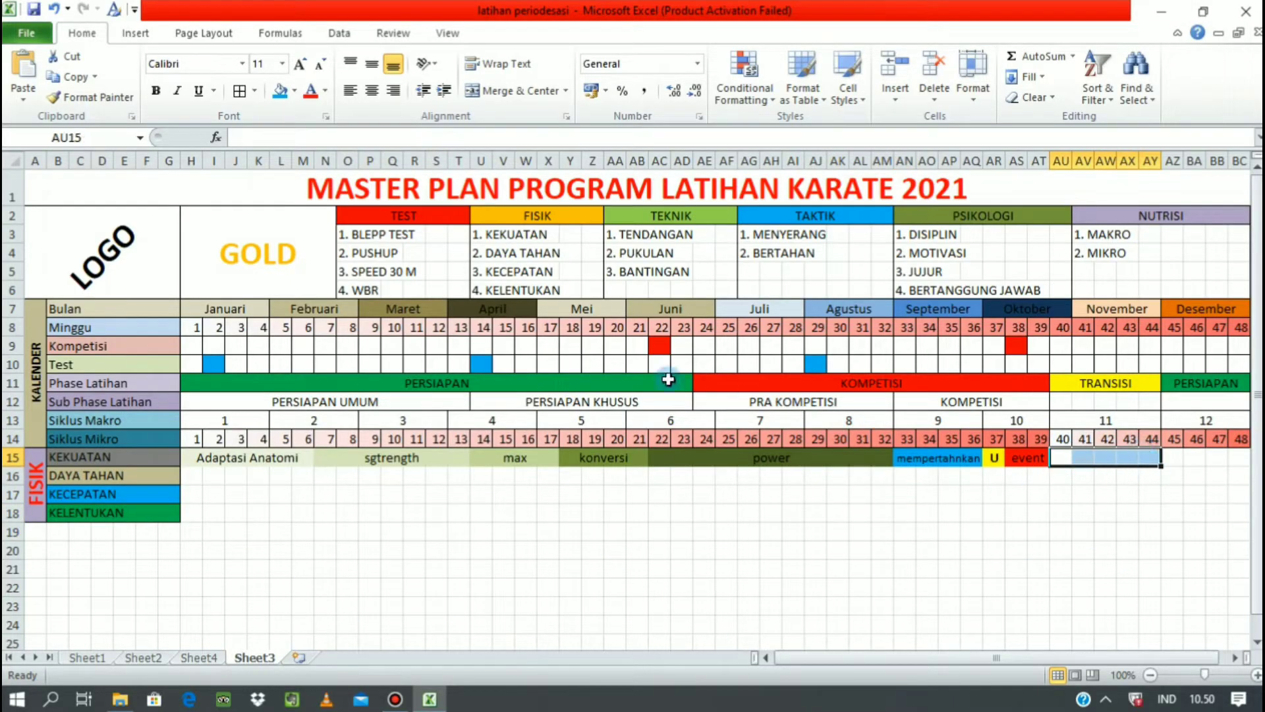
pyautogui.click(294, 91)
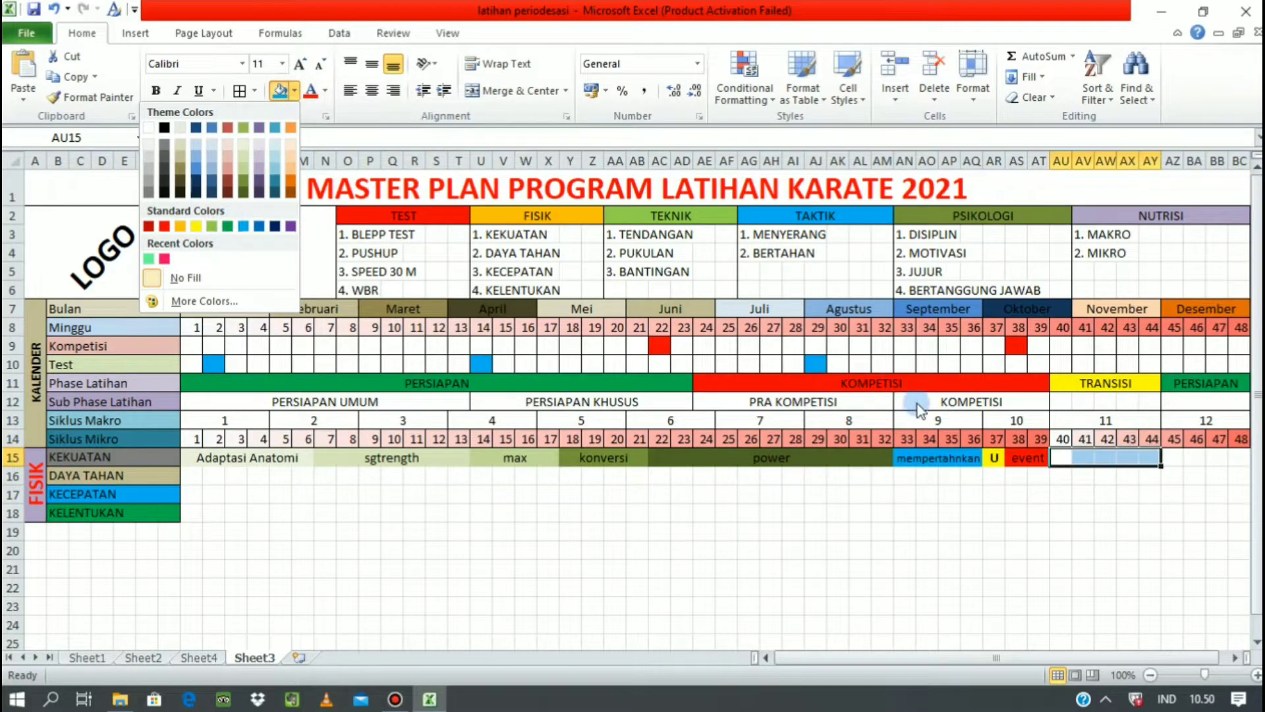
pyautogui.click(262, 170)
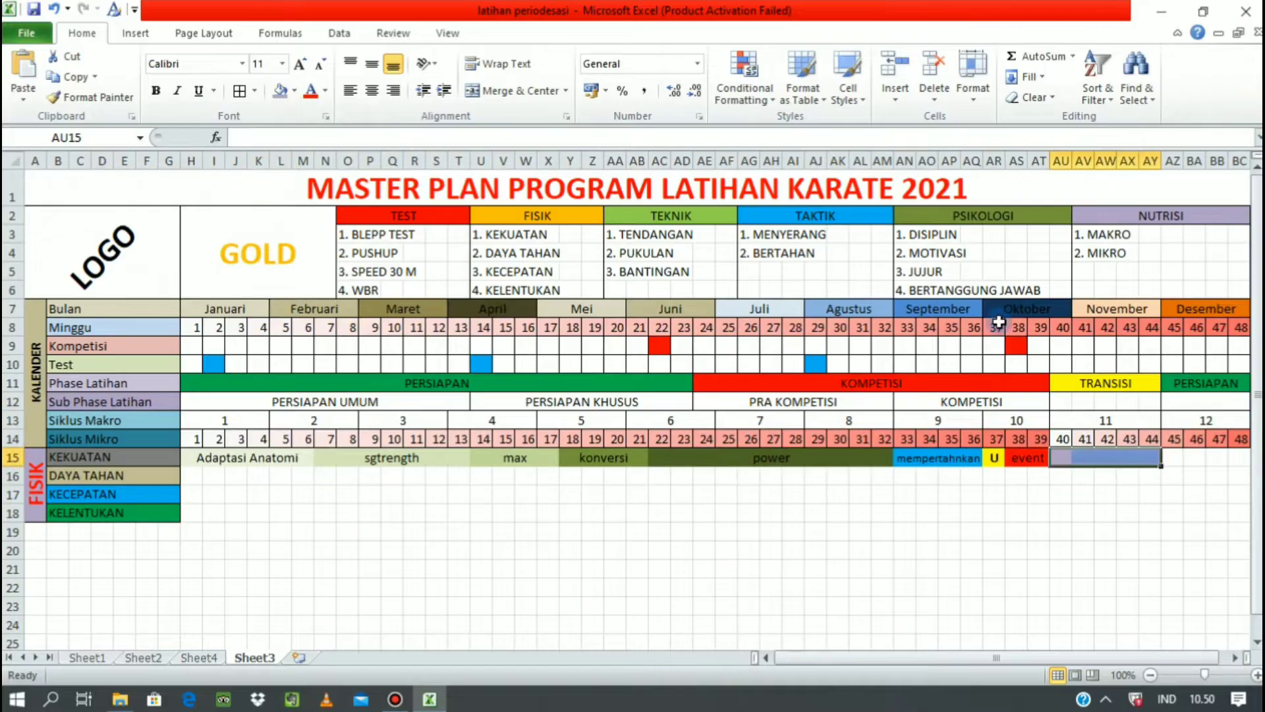
pyautogui.moveTo(1176, 459); pyautogui.dragTo(1229, 461)
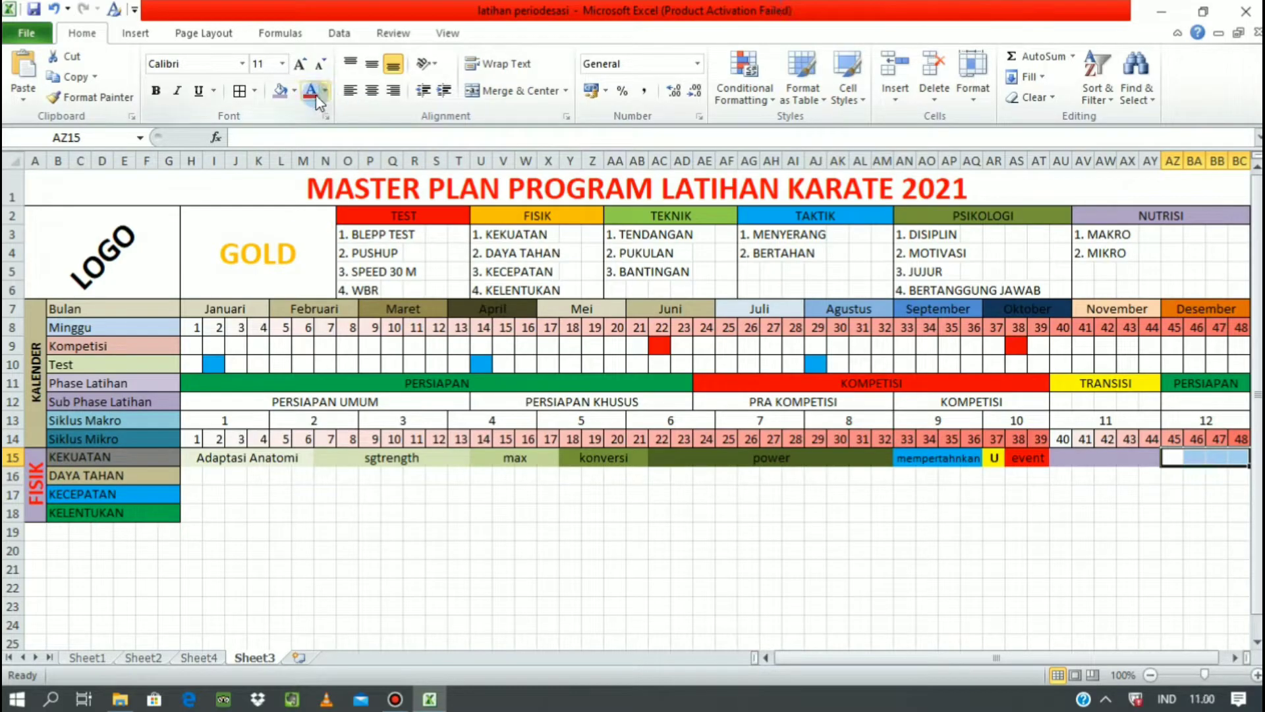
pyautogui.click(294, 91)
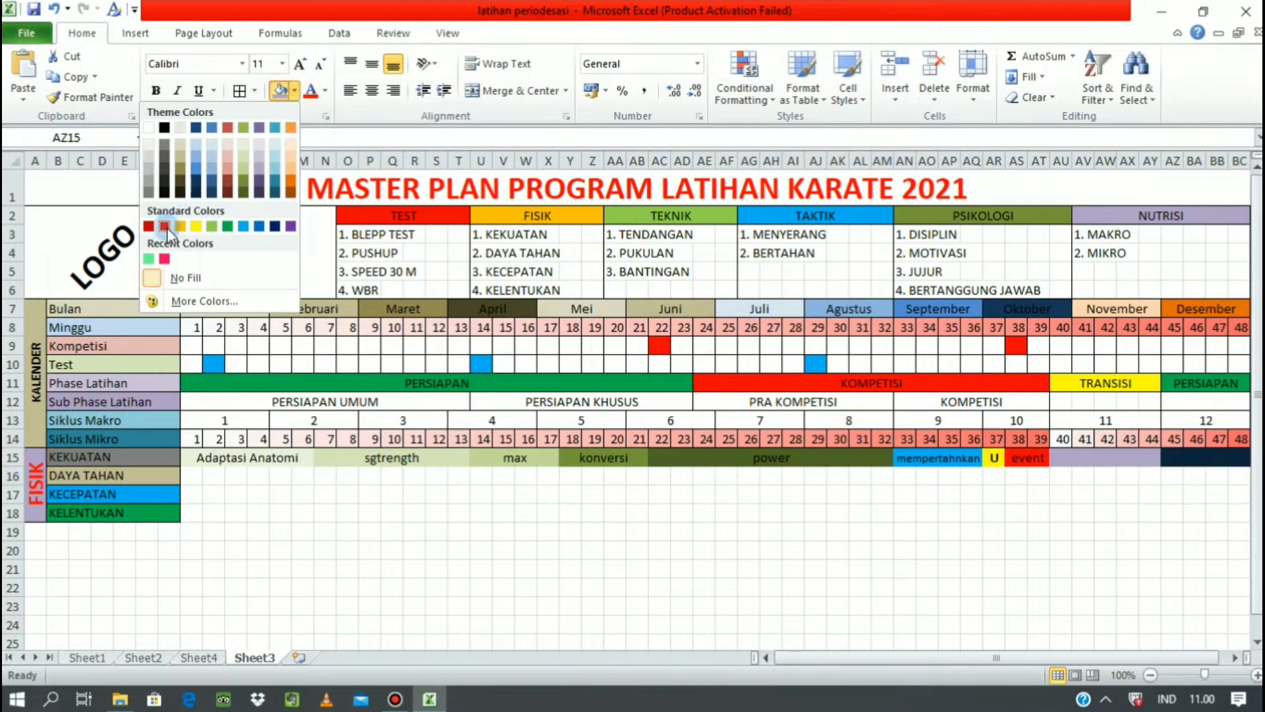
pyautogui.click(227, 226)
pyautogui.click(771, 551)
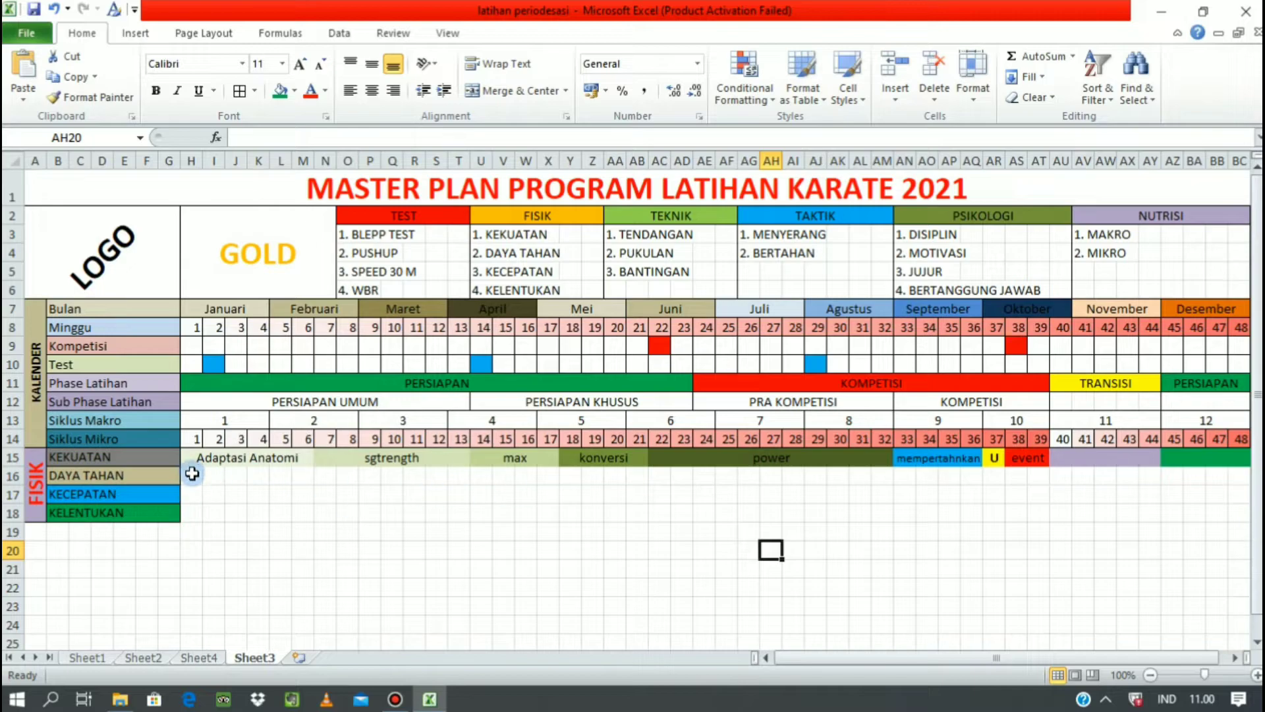
# Step: Merge and center H16:T16 in the DAYA TAHAN row, weeks 1 to 13, and enter "aerobic/anaerobic"
pyautogui.moveTo(192, 475); pyautogui.dragTo(455, 479)
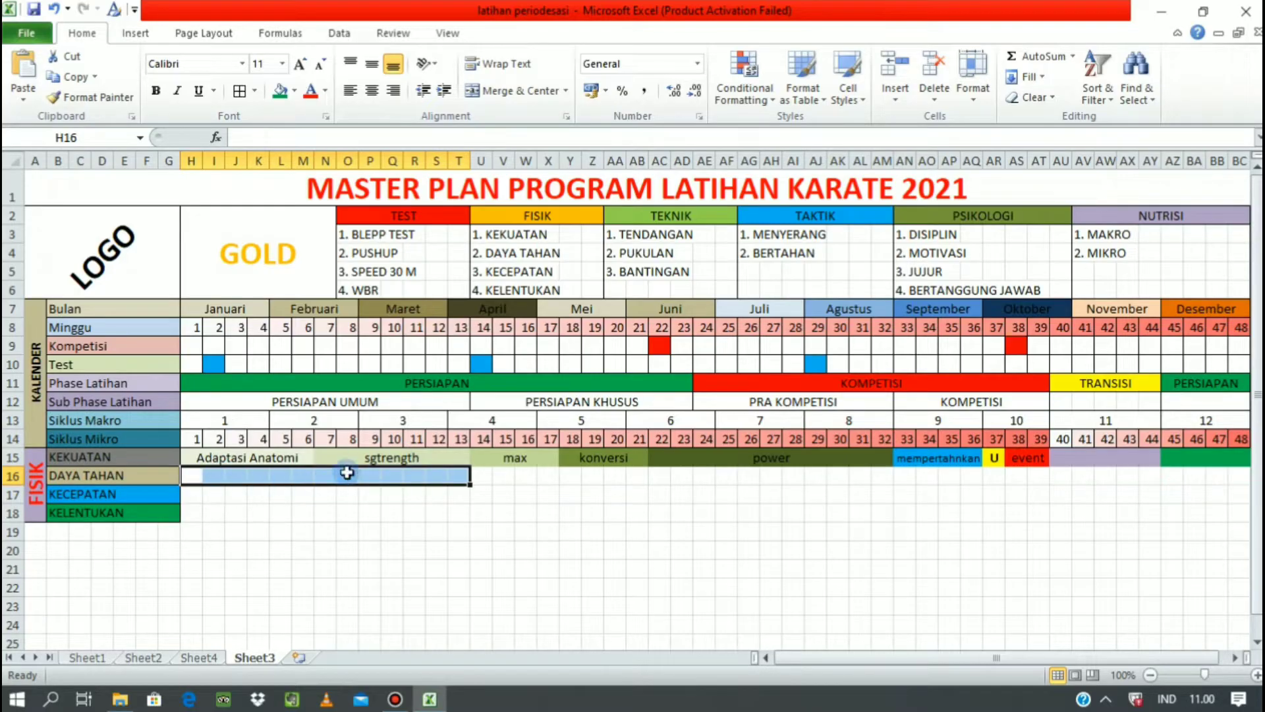
pyautogui.click(513, 90)
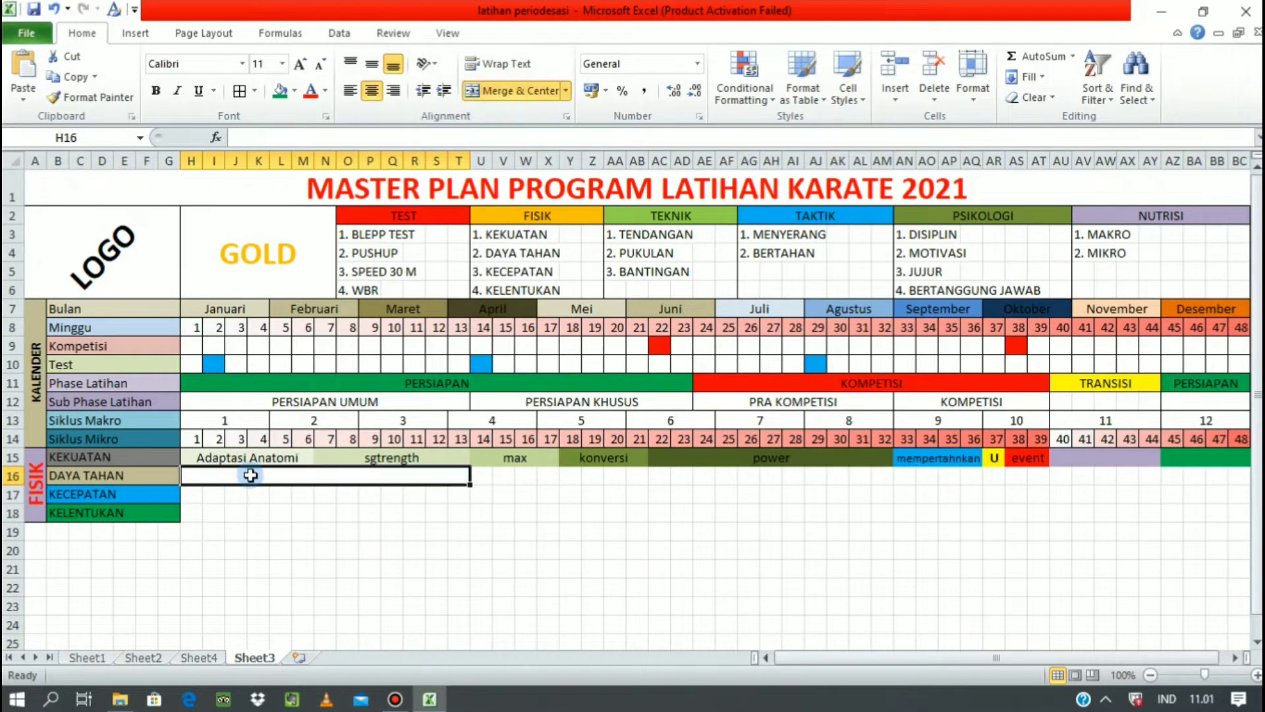
pyautogui.write('aerobic')
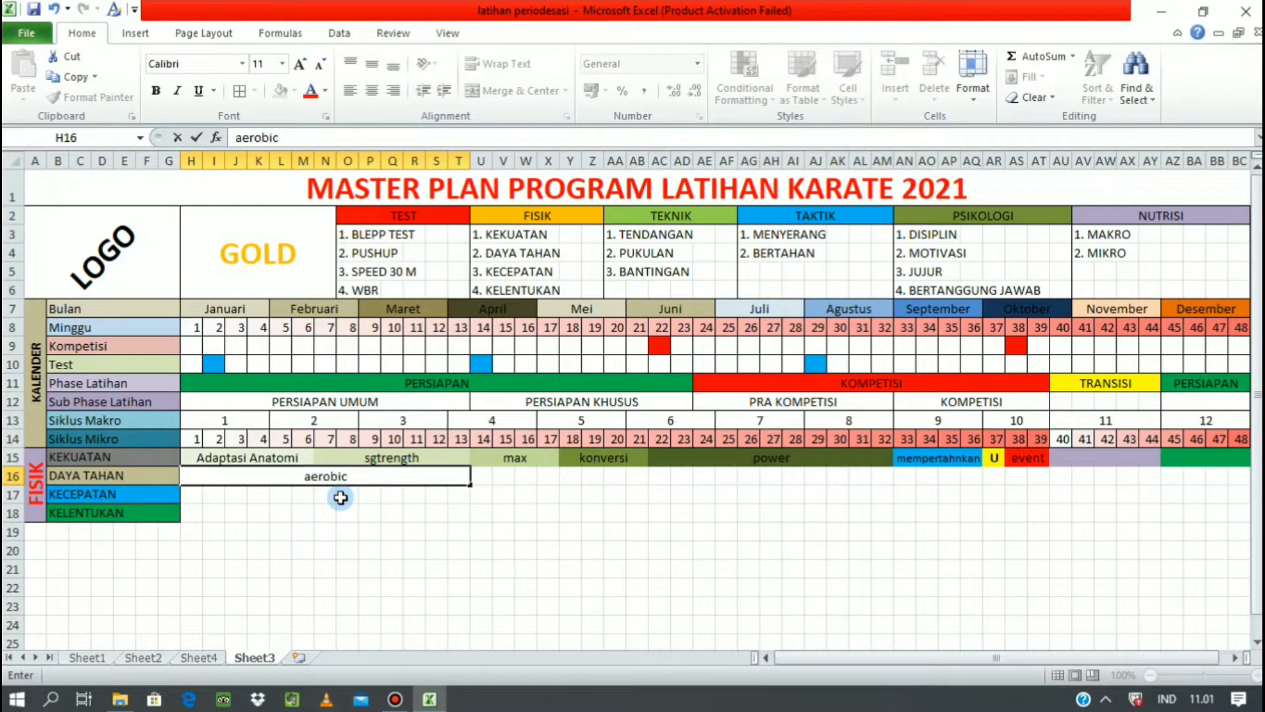
pyautogui.write('/anaerobi')
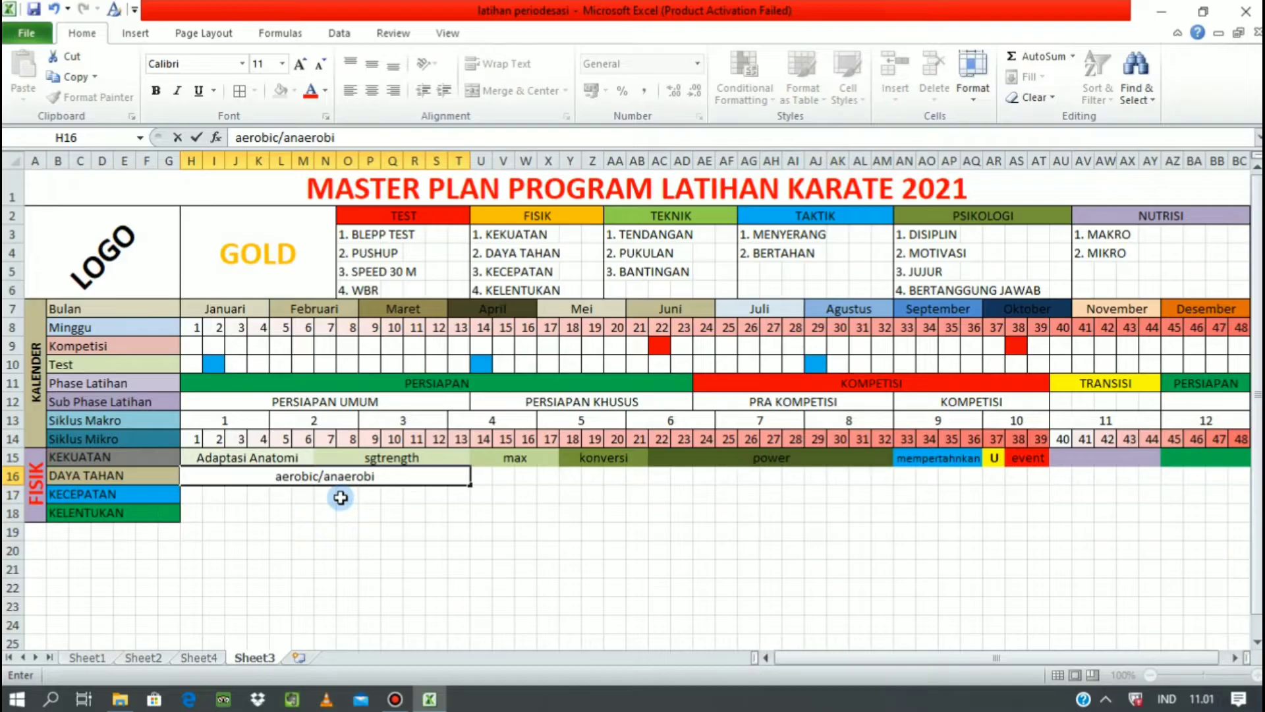
pyautogui.write('c')
pyautogui.click(486, 476)
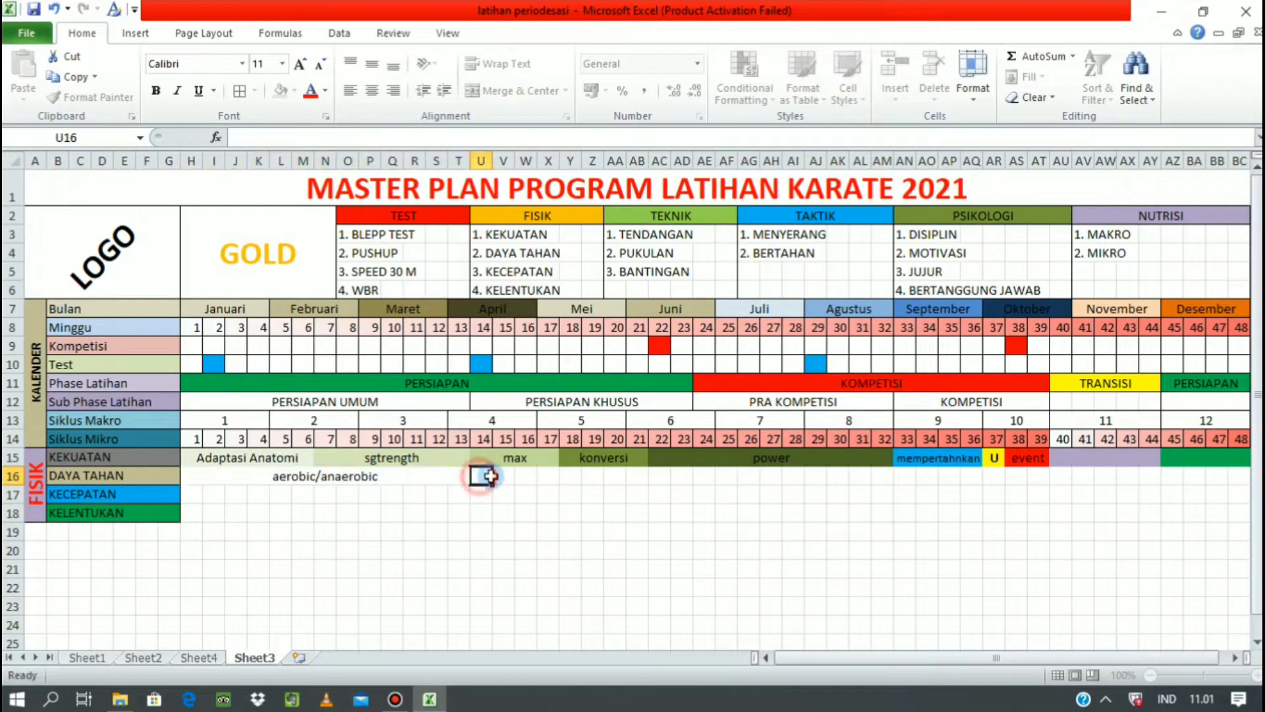
# Step: Merge and center U16:AE16 in the DAYA TAHAN row, weeks 14 to 24, and enter "daya tahan khusus"
pyautogui.moveTo(486, 476); pyautogui.dragTo(708, 475)
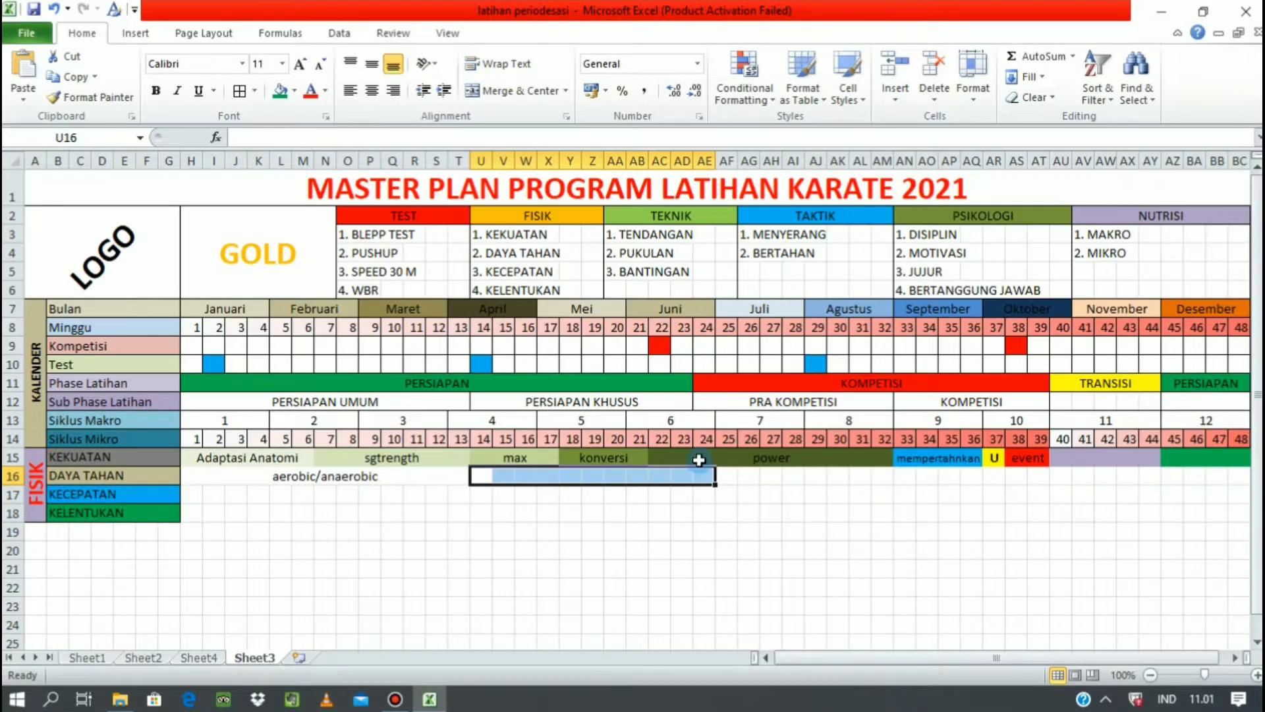
pyautogui.click(496, 92)
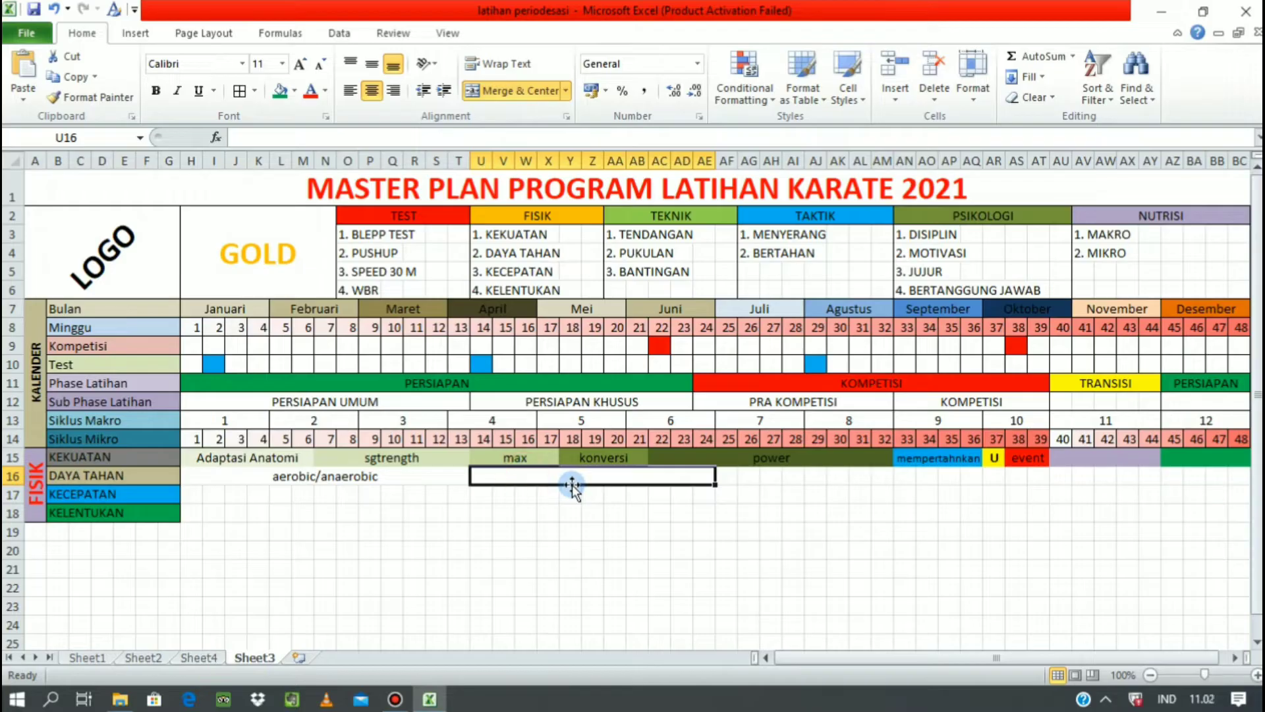
pyautogui.write('daya tah')
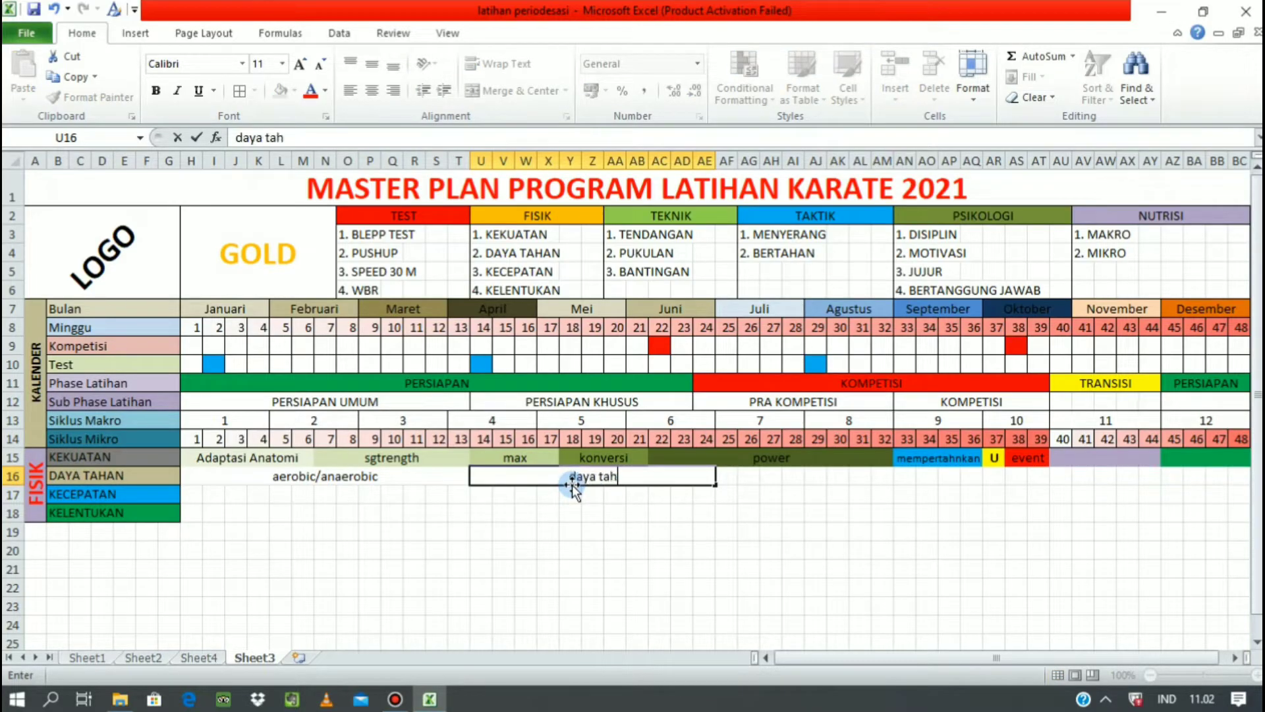
pyautogui.write('an khusus')
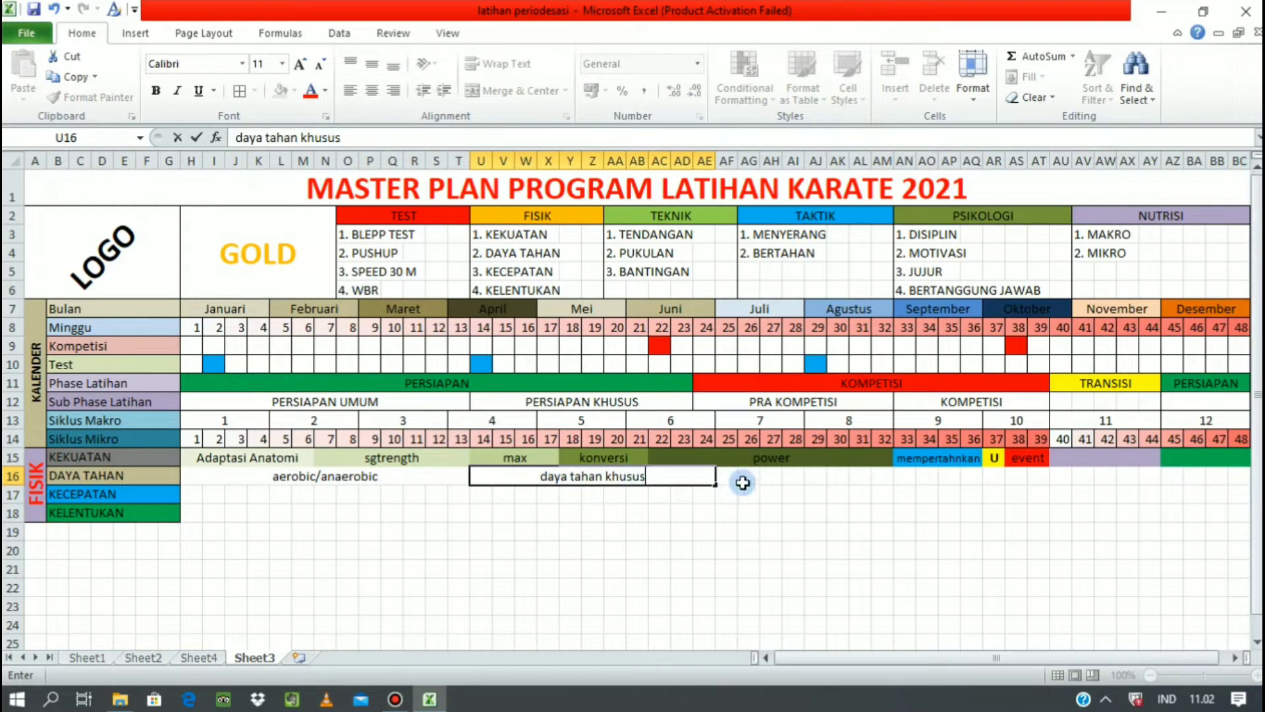
# Step: Merge and center AF16:AQ16 in the DAYA TAHAN row, weeks 25 to 36, and enter "mempertahankan"
pyautogui.moveTo(731, 476); pyautogui.dragTo(972, 480)
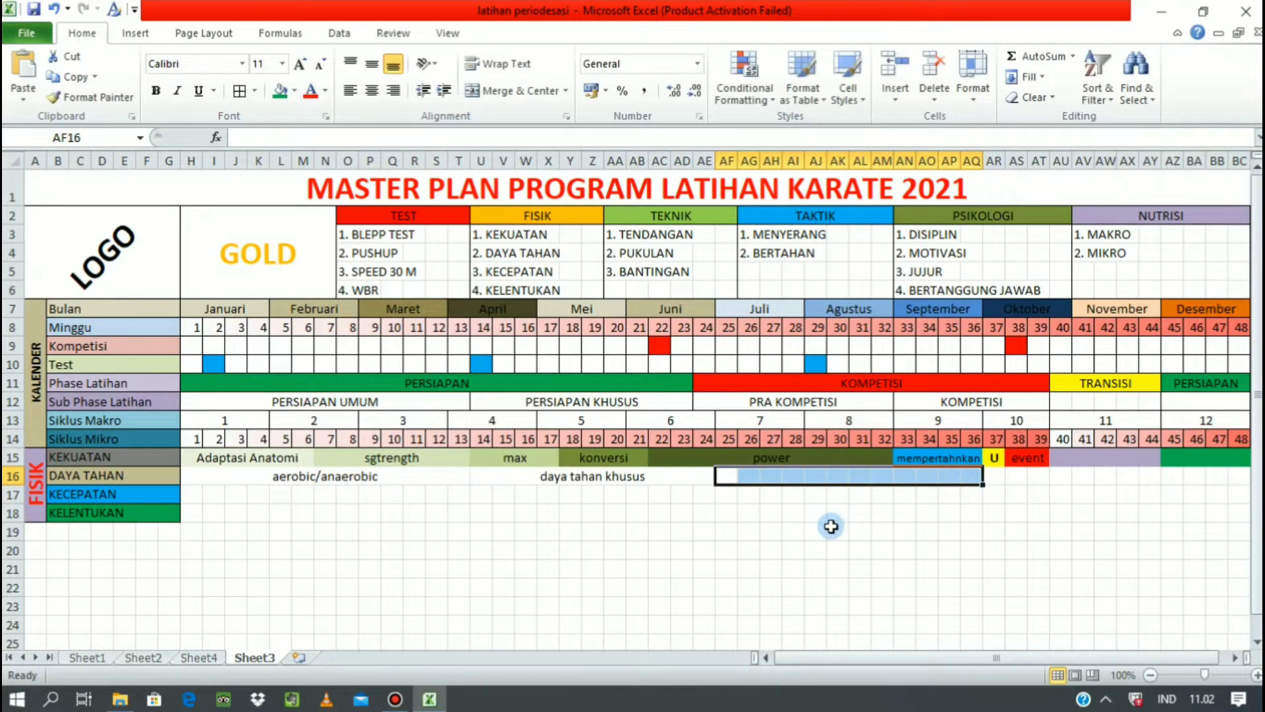
pyautogui.click(502, 91)
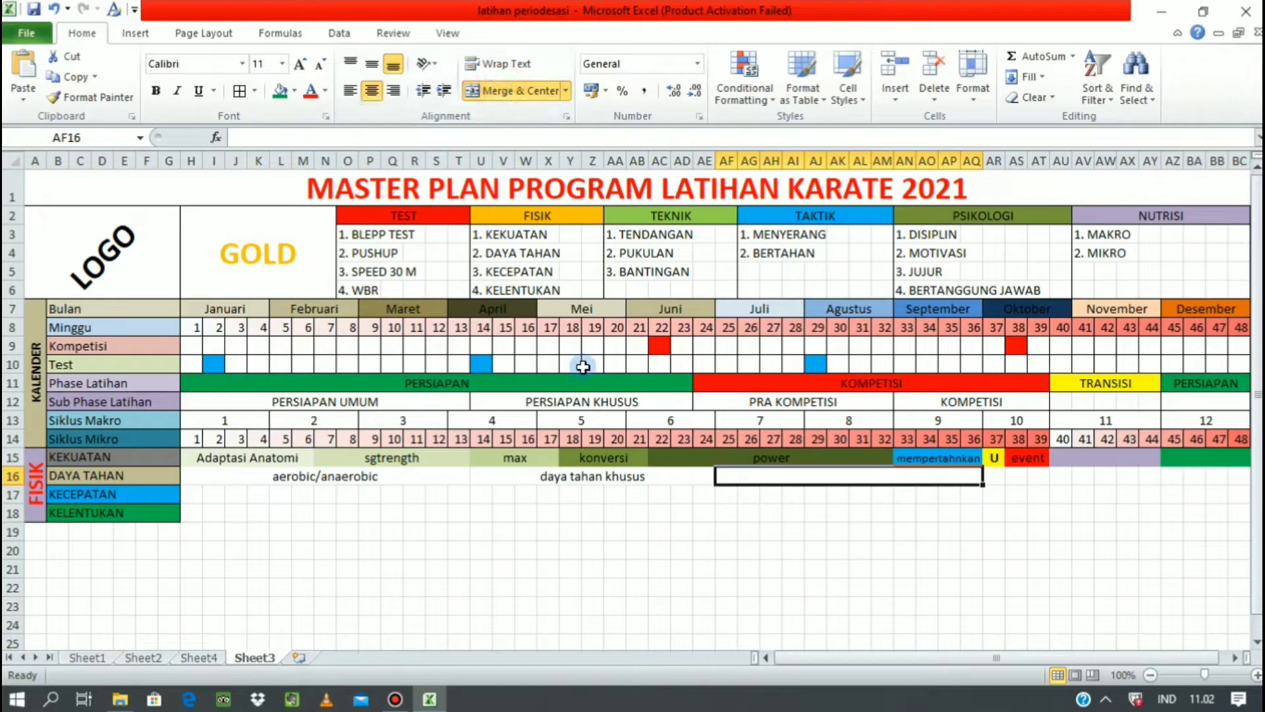
pyautogui.write('mempertahan')
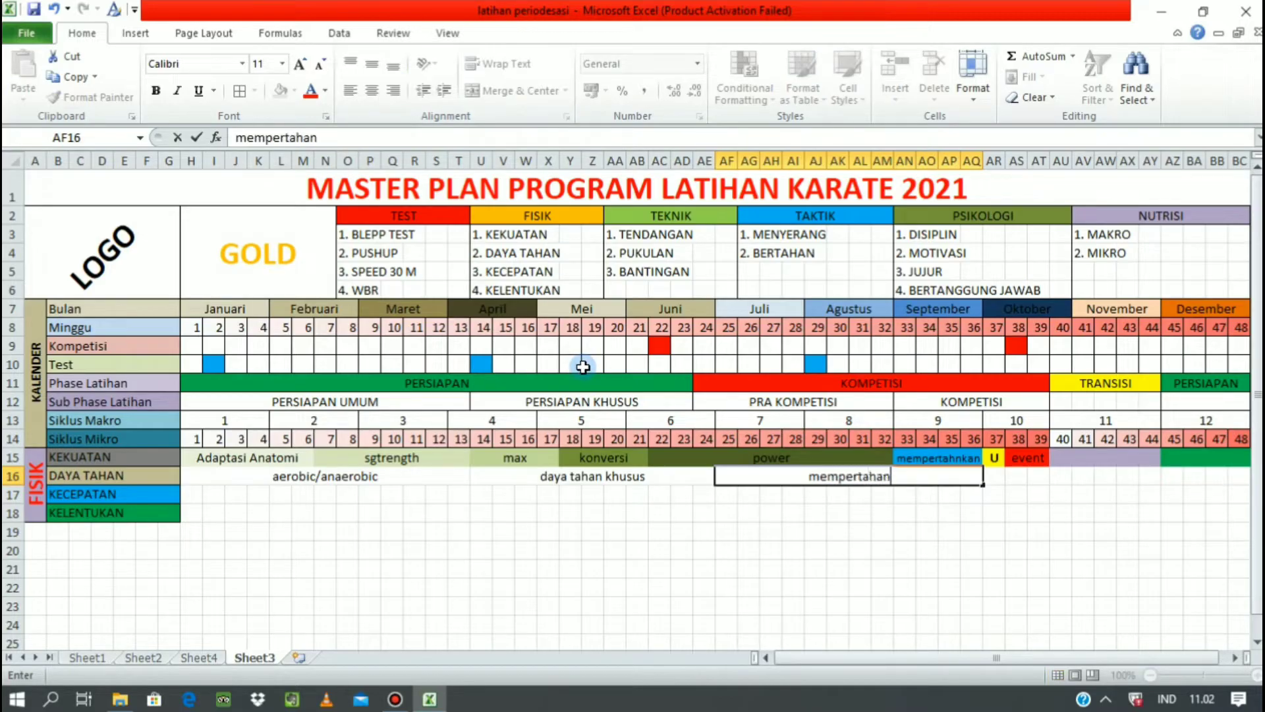
pyautogui.write('kan')
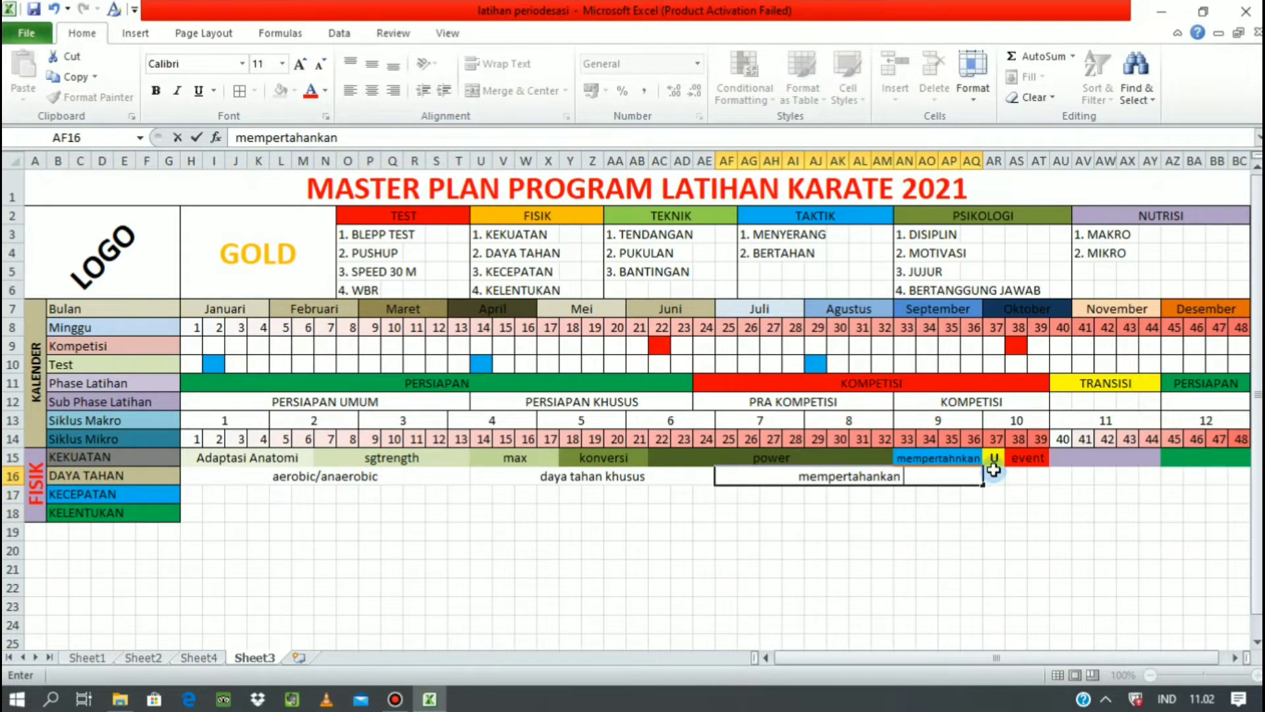
# Step: Fill AR15:AR18 with yellow and merge it into one centered "U" cell for week 37 across all four FISIK rows
pyautogui.moveTo(994, 460); pyautogui.dragTo(994, 517)
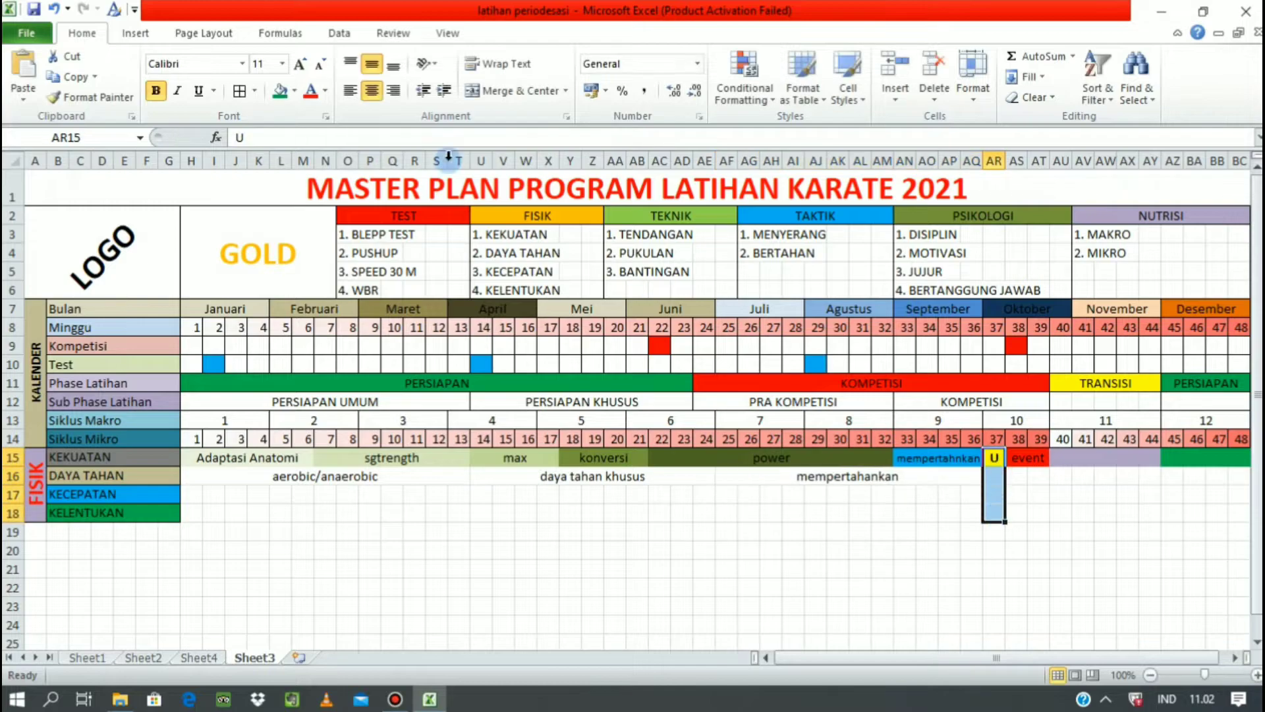
pyautogui.click(294, 91)
pyautogui.click(199, 222)
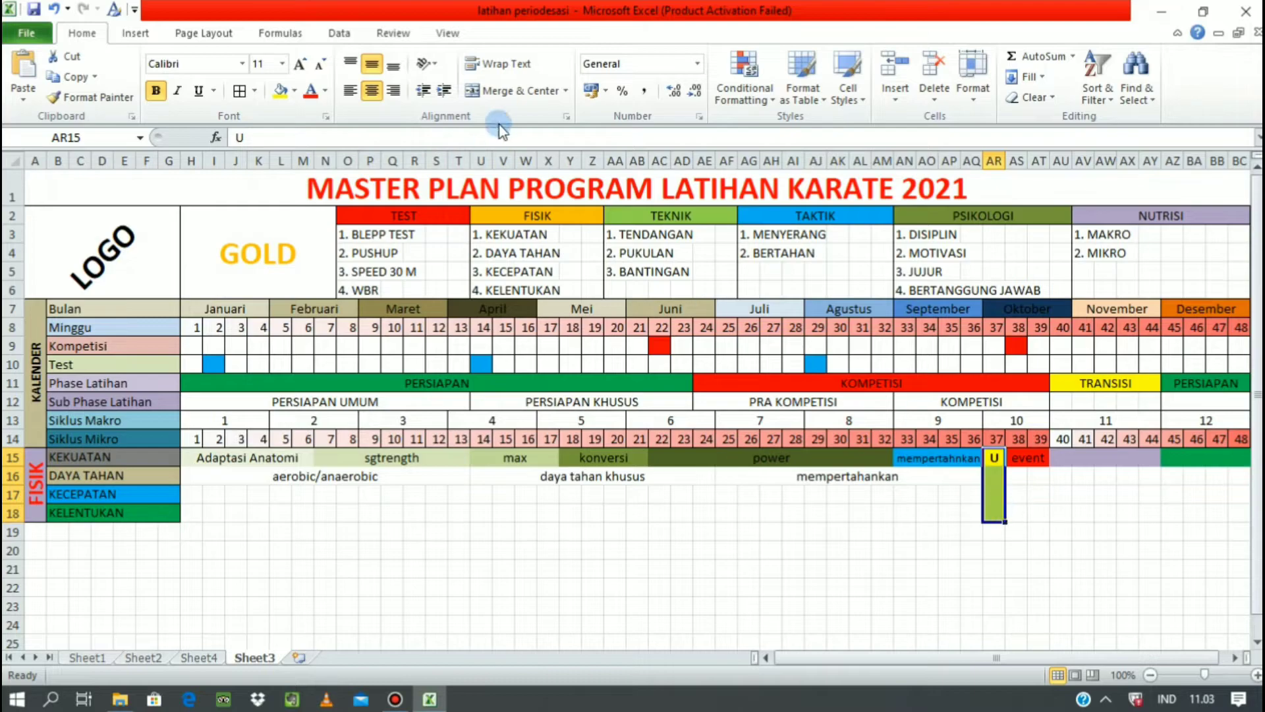
pyautogui.click(519, 99)
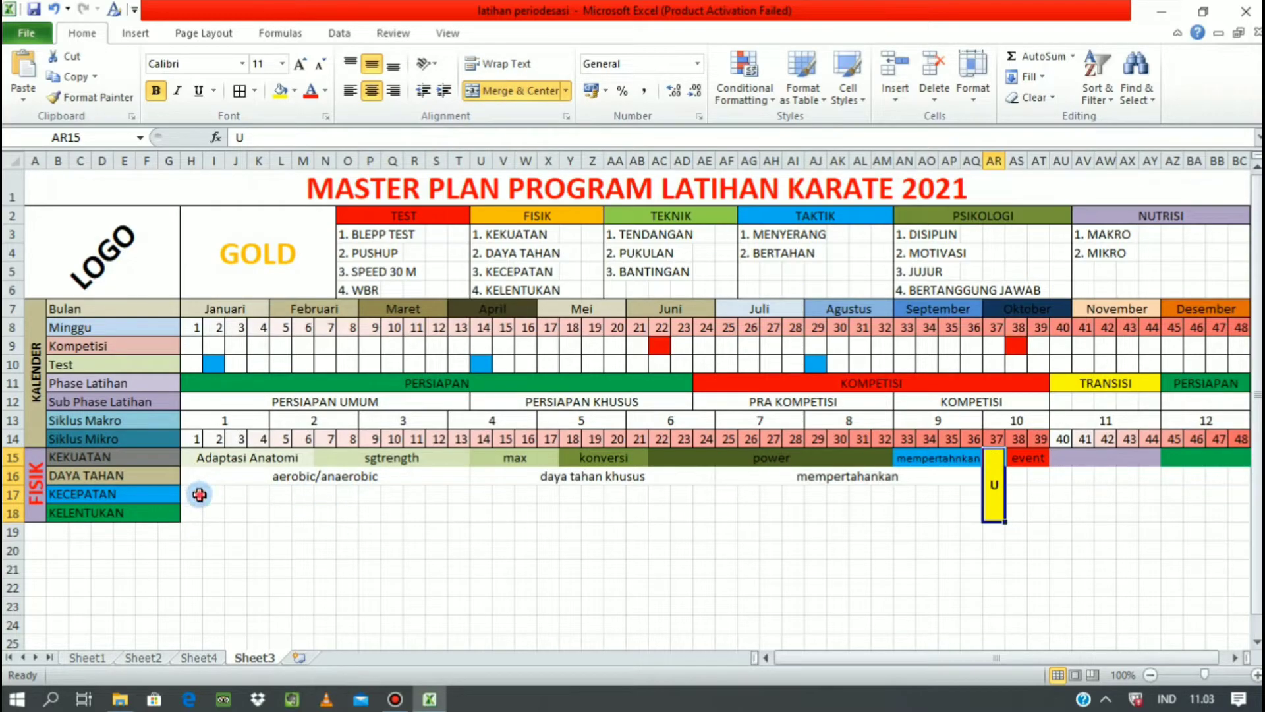
pyautogui.moveTo(199, 494); pyautogui.dragTo(717, 498)
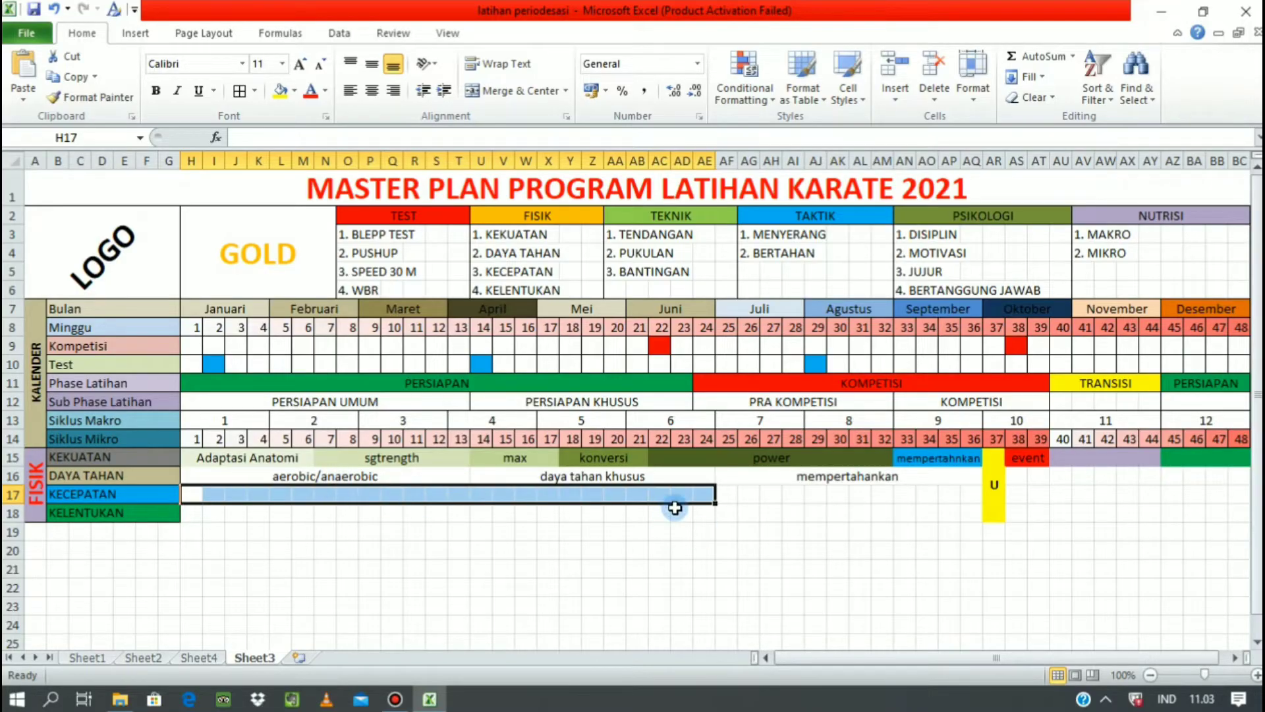
pyautogui.click(197, 496)
pyautogui.moveTo(198, 496); pyautogui.dragTo(262, 493)
pyautogui.click(259, 494)
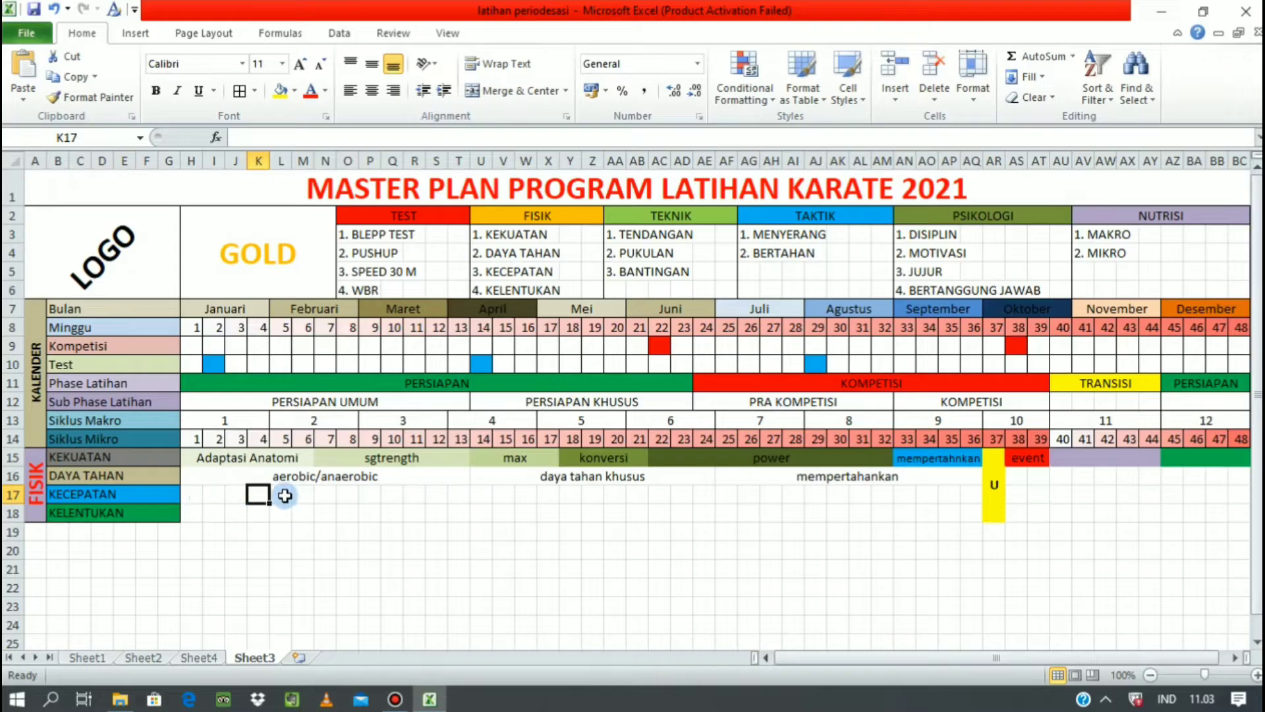
# Step: Merge and center L17:T17 in the KECEPATAN row, weeks 5 to 13, and enter "kecepatan"
pyautogui.moveTo(290, 495); pyautogui.dragTo(464, 496)
pyautogui.click(513, 91)
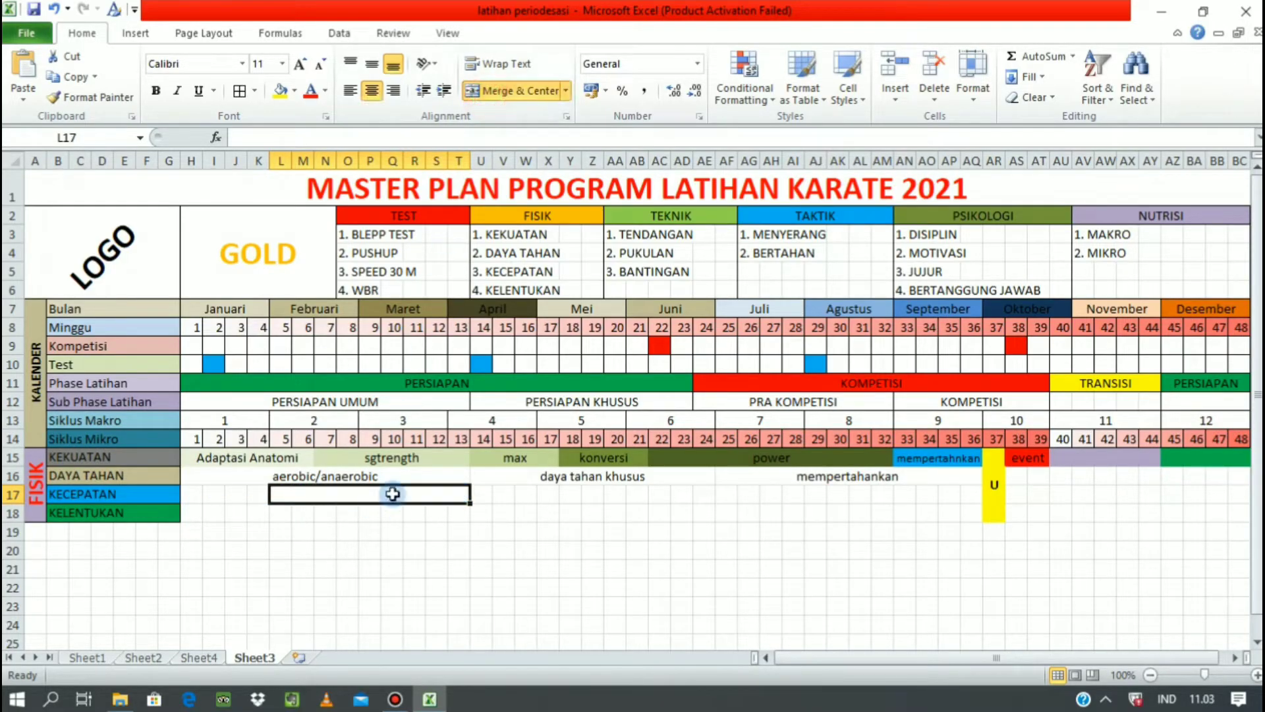
pyautogui.write('kecepatan')
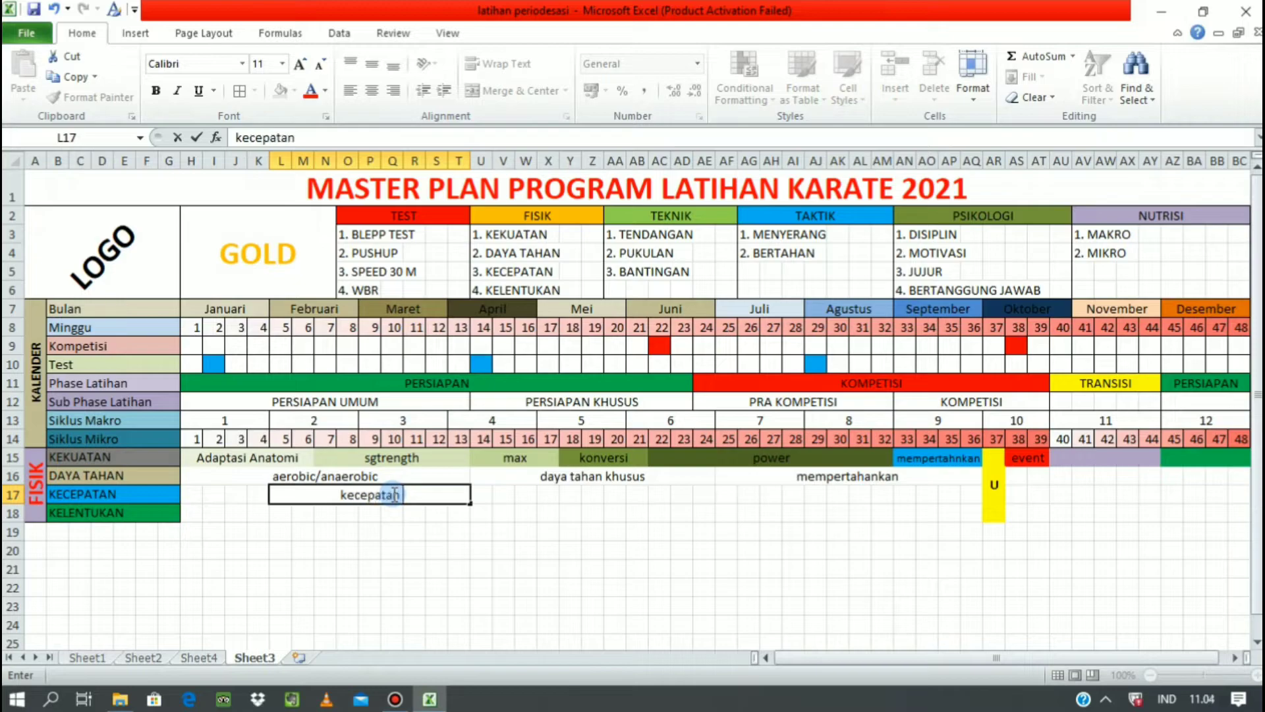
# Step: Complete the L17 label as "kecepatan umum", and merge and center U17:AE17 with the text "kecepatan khusus : SAQ"
pyautogui.write(' umum')
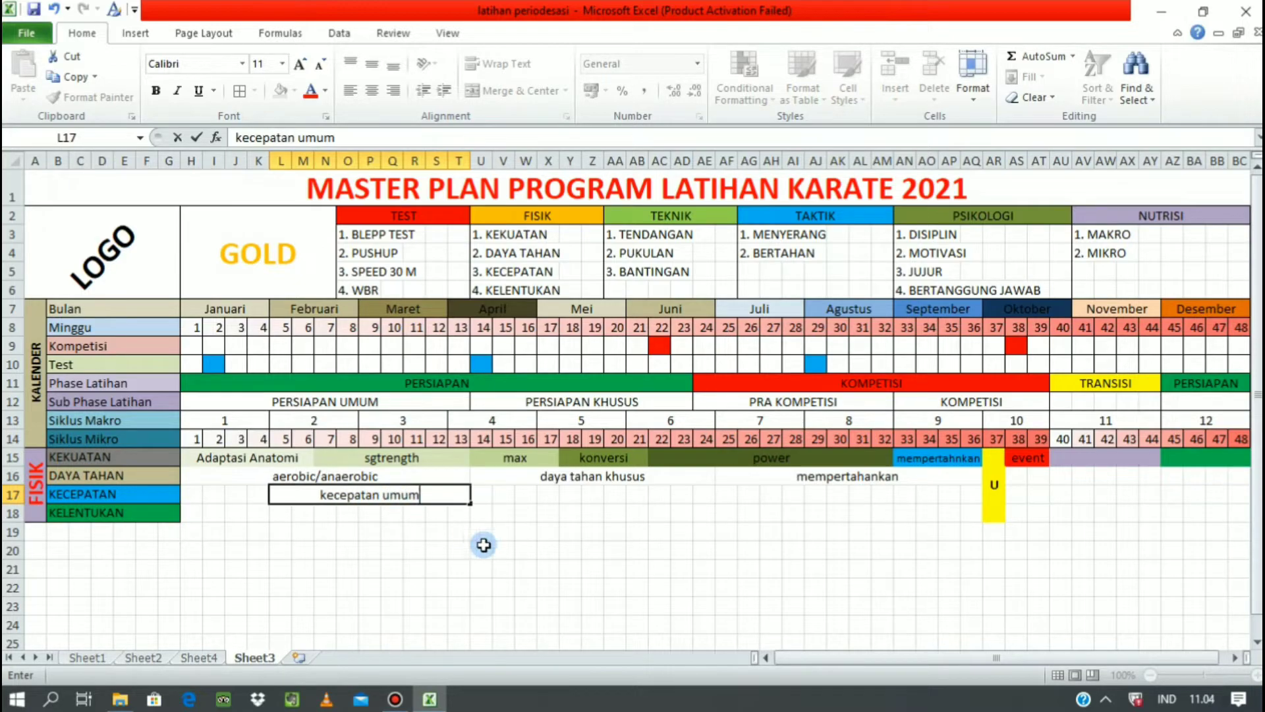
pyautogui.moveTo(478, 495); pyautogui.dragTo(713, 496)
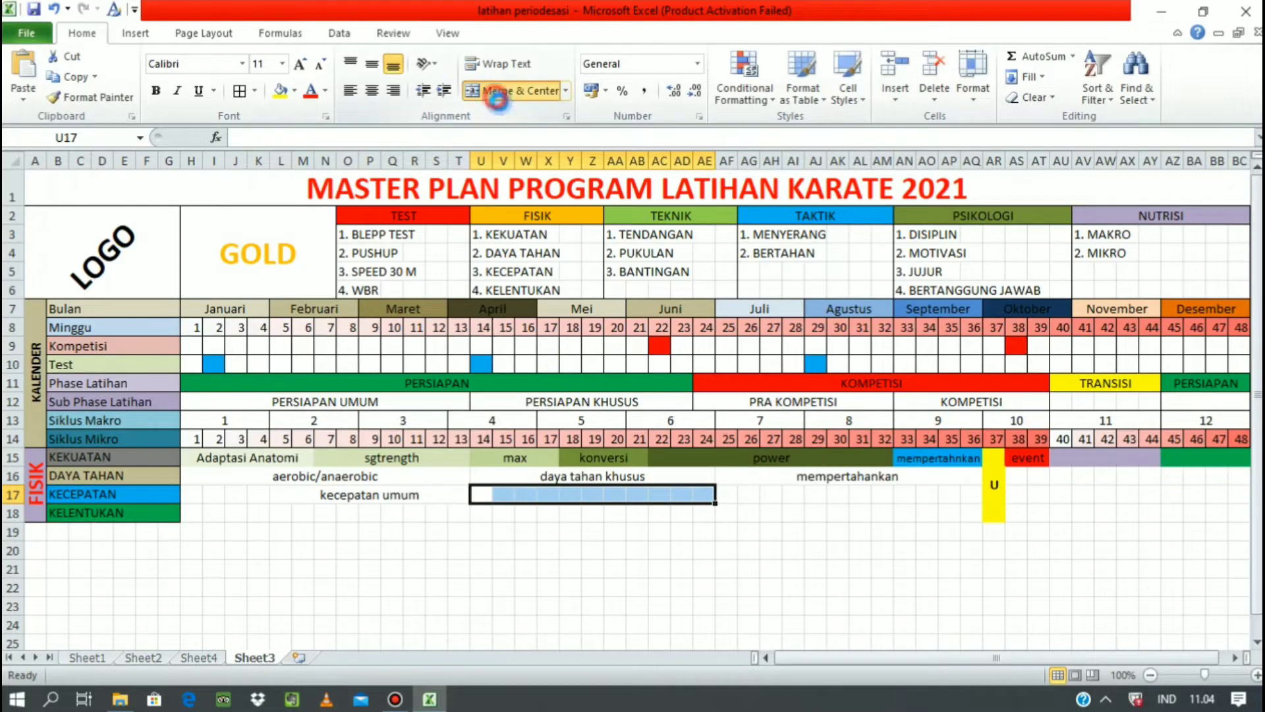
pyautogui.click(514, 91)
pyautogui.write('kecepatan kh')
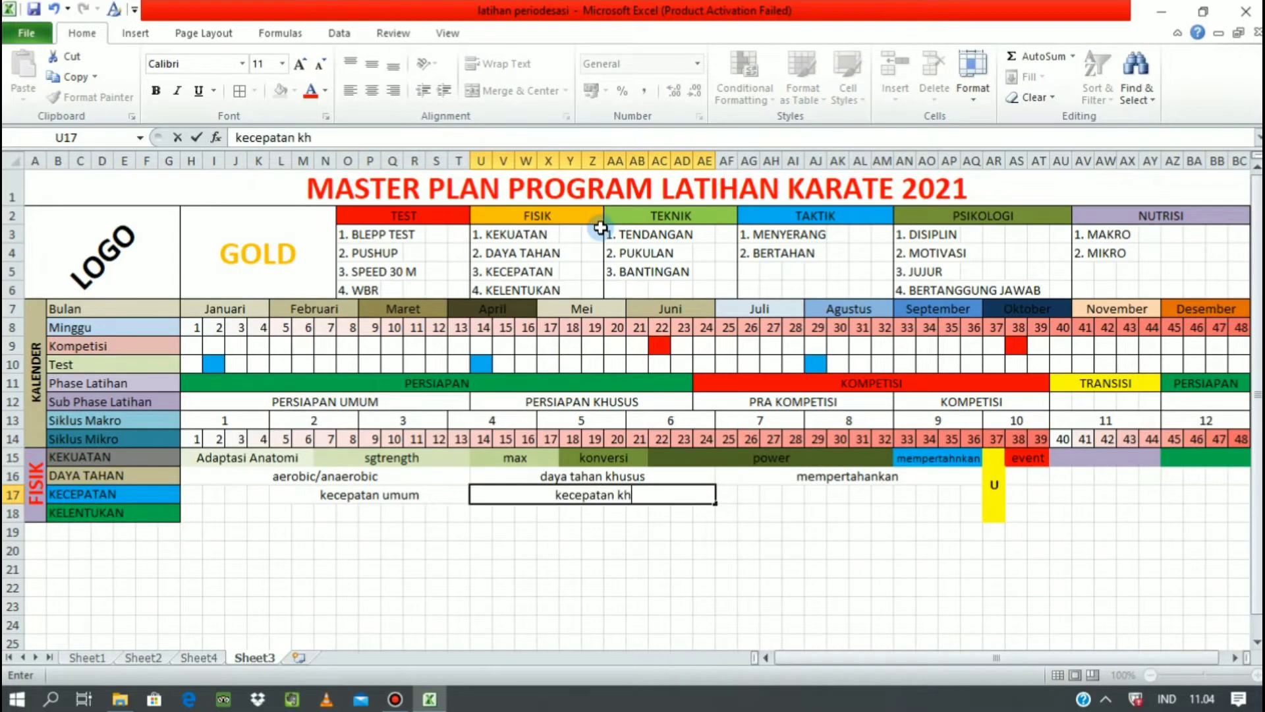
pyautogui.write('usus : ')
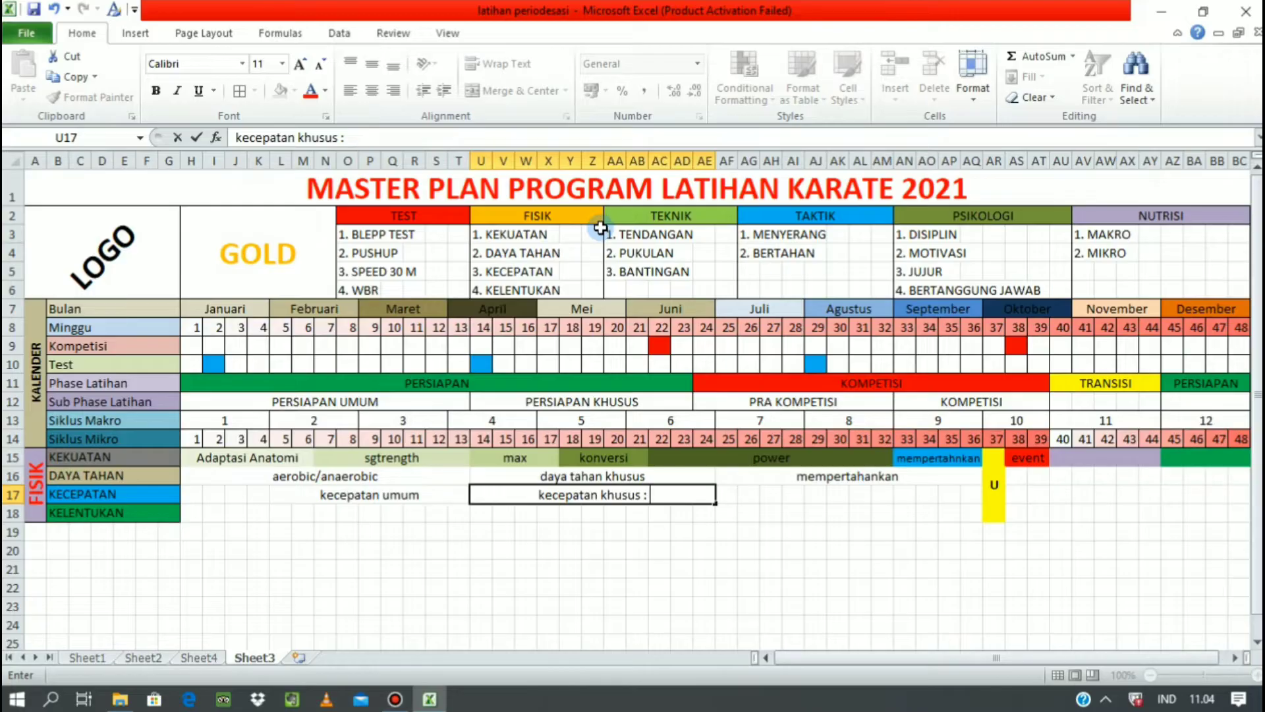
pyautogui.write('SAQ')
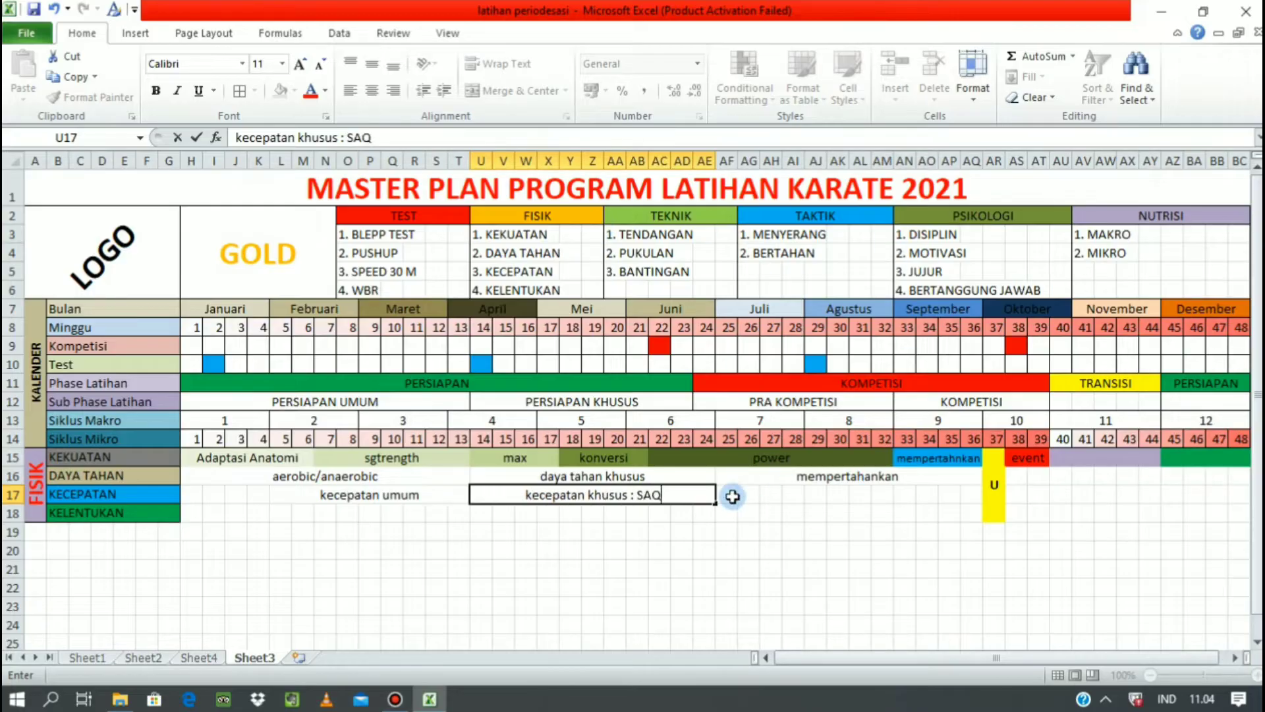
# Step: Merge and center AF17:AQ17 in the KECEPATAN row, weeks 25 to 36, and enter "mempertahankan"
pyautogui.moveTo(733, 496); pyautogui.dragTo(982, 498)
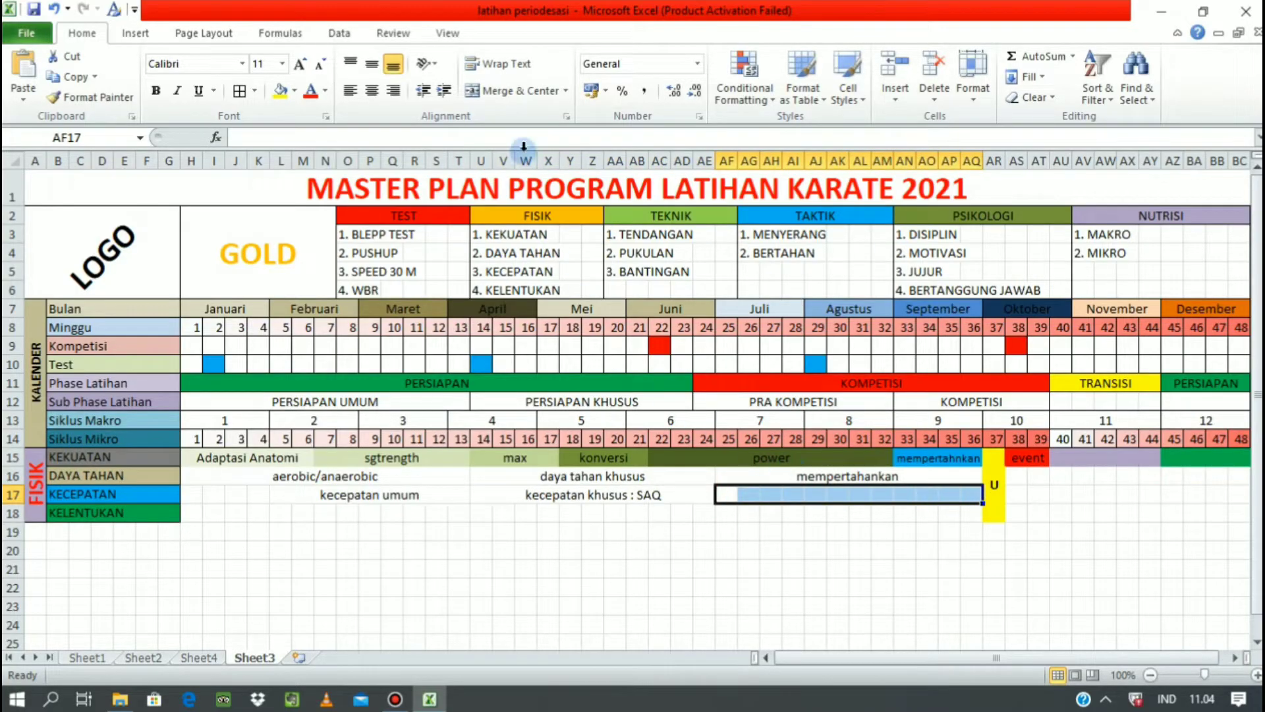
pyautogui.click(520, 90)
pyautogui.write('mempertahankan')
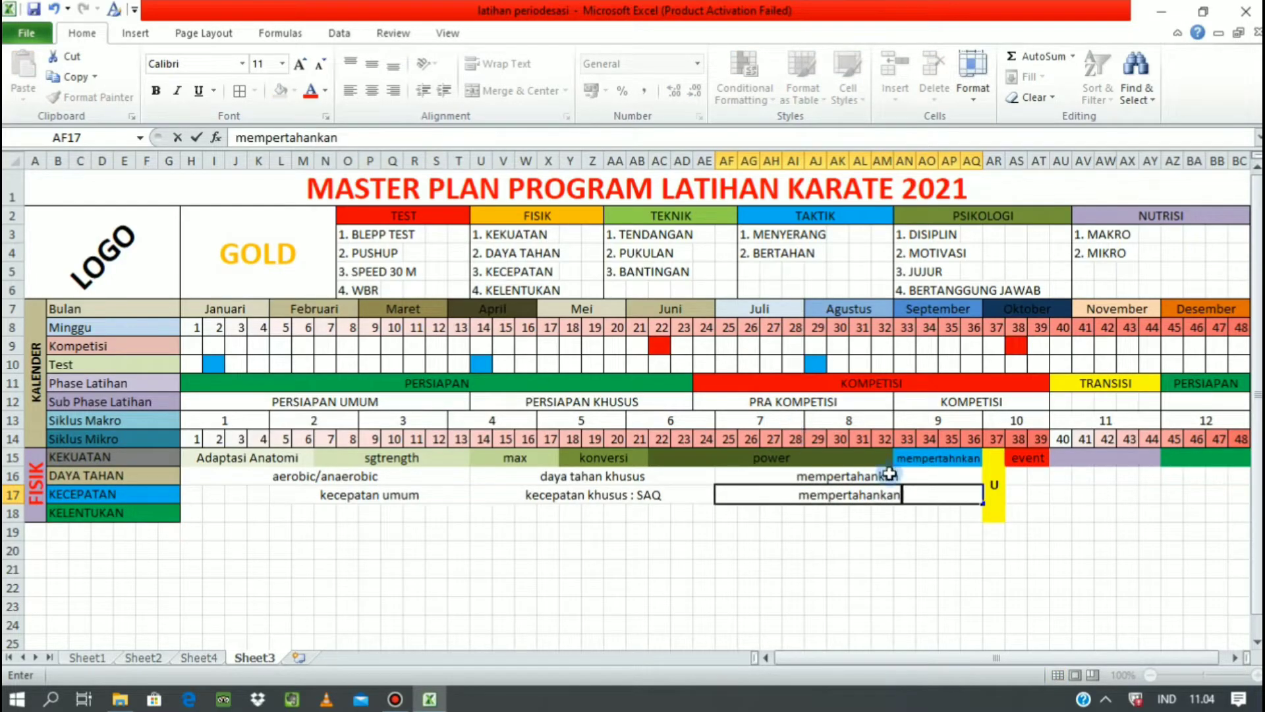
pyautogui.click(838, 531)
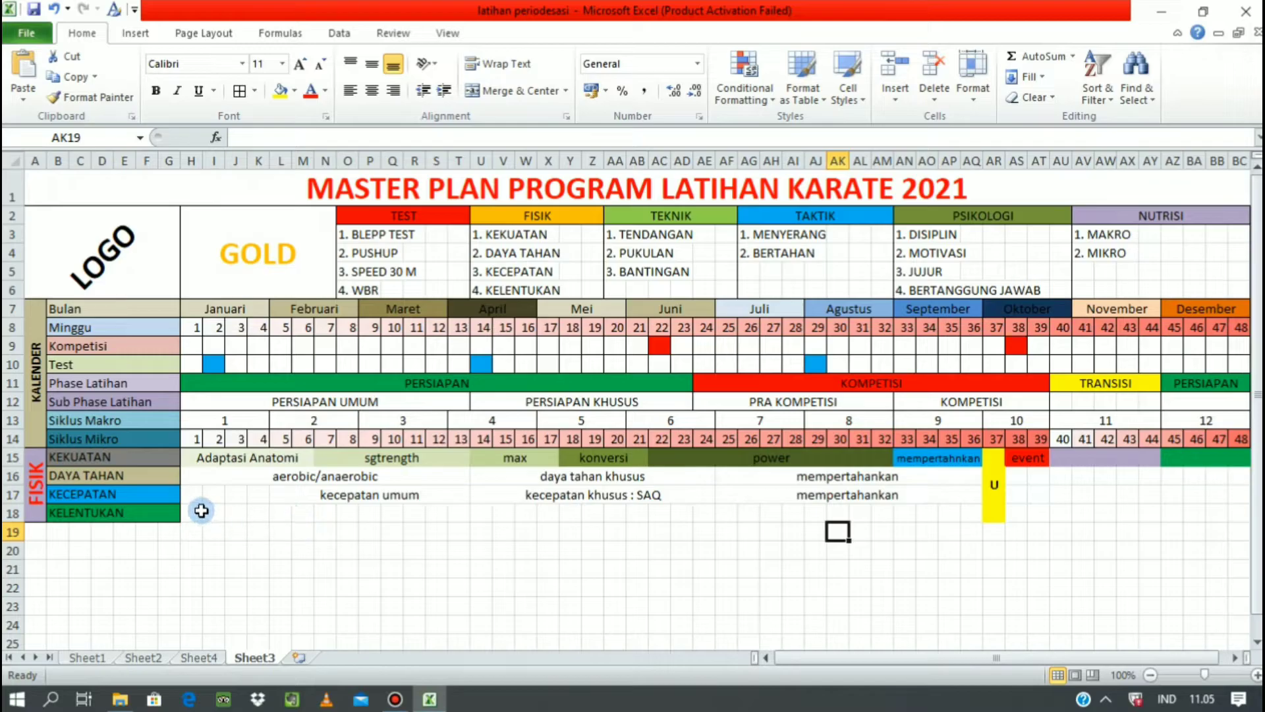
# Step: Merge and center H18:T18 in the KELENTUKAN row, weeks 1 to 13, and enter "PNF"
pyautogui.moveTo(194, 512); pyautogui.dragTo(459, 512)
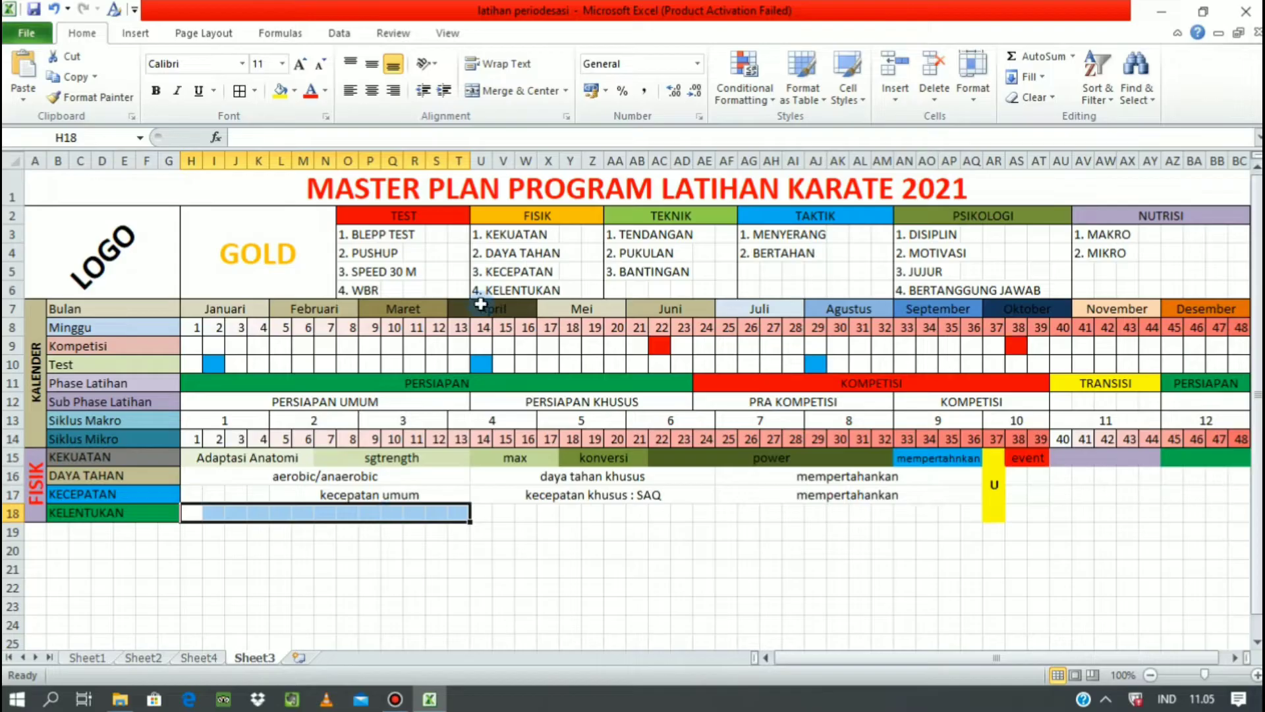
pyautogui.click(521, 90)
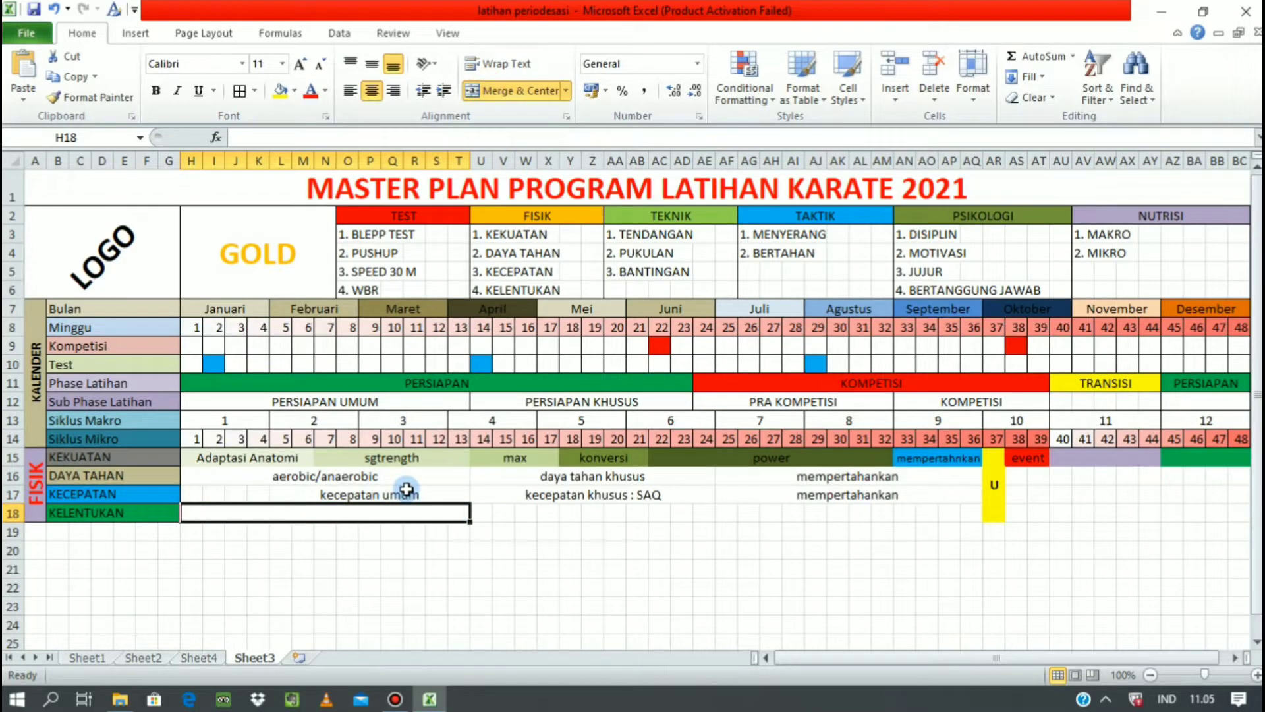
pyautogui.write('PNF')
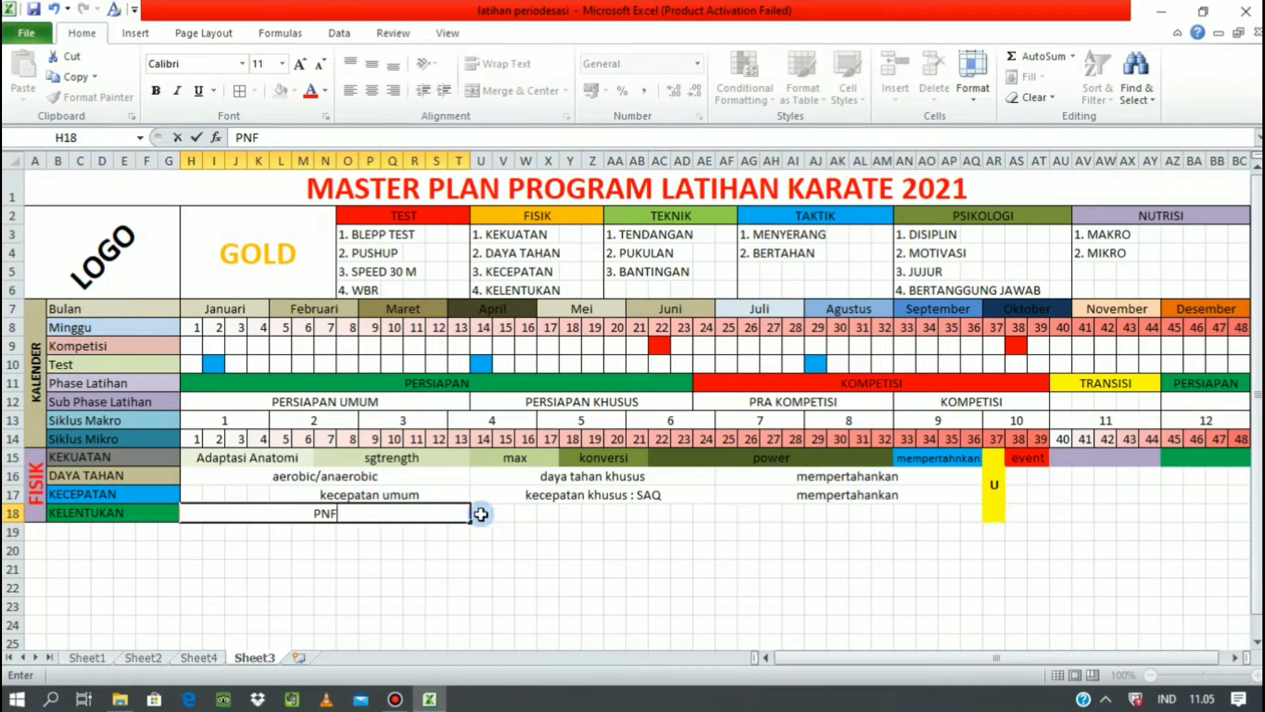
# Step: Merge and center U18:AF18 in the KELENTUKAN row, weeks 14 to 25, and enter "spesifik"
pyautogui.moveTo(481, 512); pyautogui.dragTo(732, 515)
pyautogui.click(512, 90)
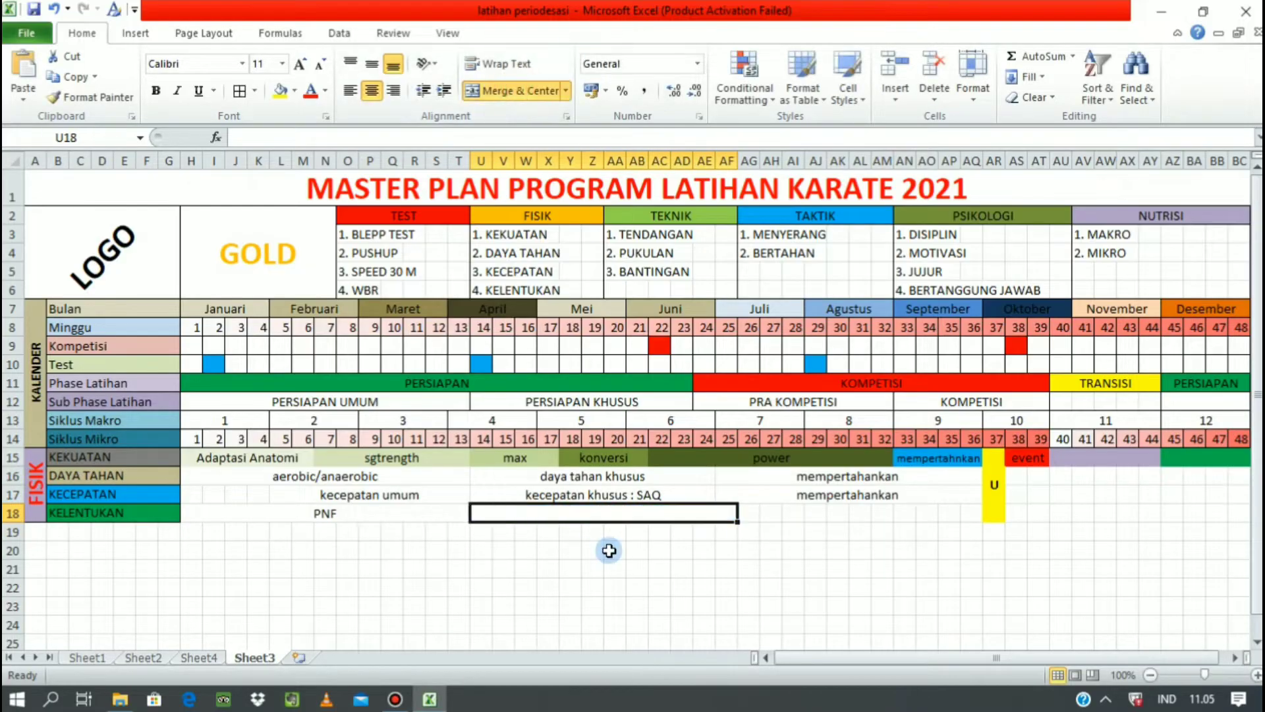
pyautogui.write('spesifik')
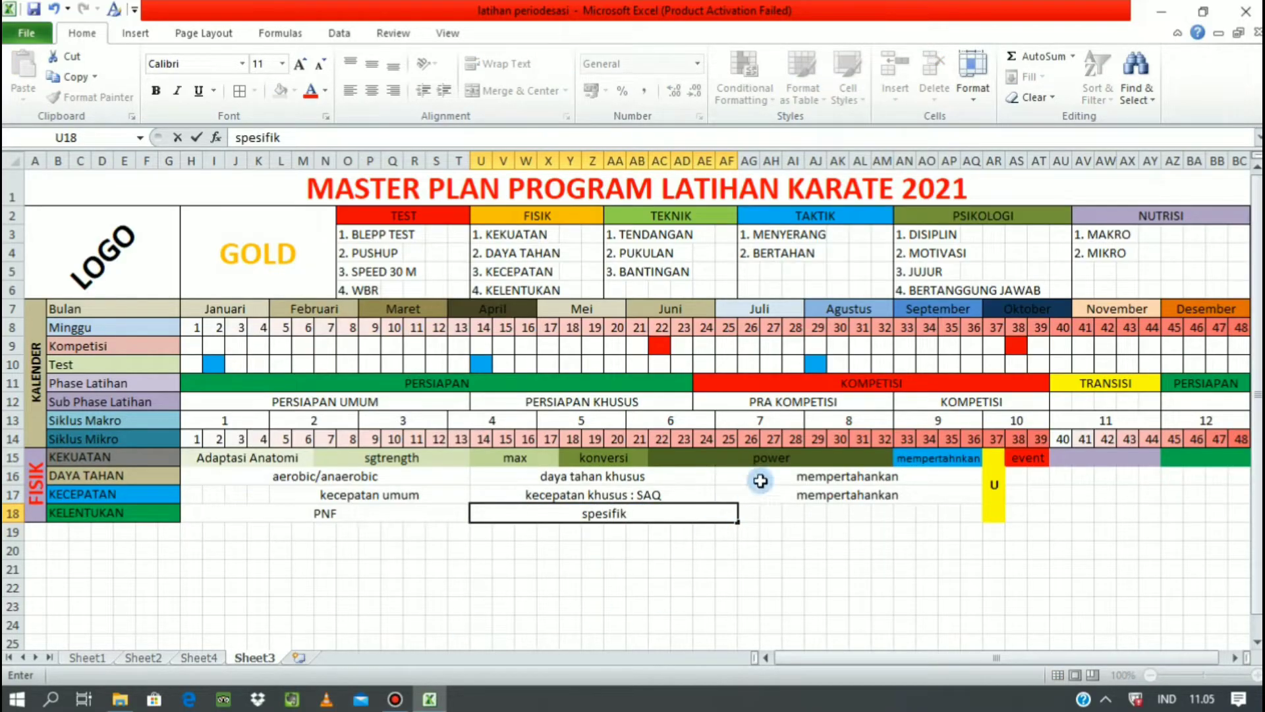
# Step: Merge and center AG18:AQ18 in the KELENTUKAN row, weeks 26 to 36, and enter "mempertahankan"
pyautogui.moveTo(749, 513); pyautogui.dragTo(961, 510)
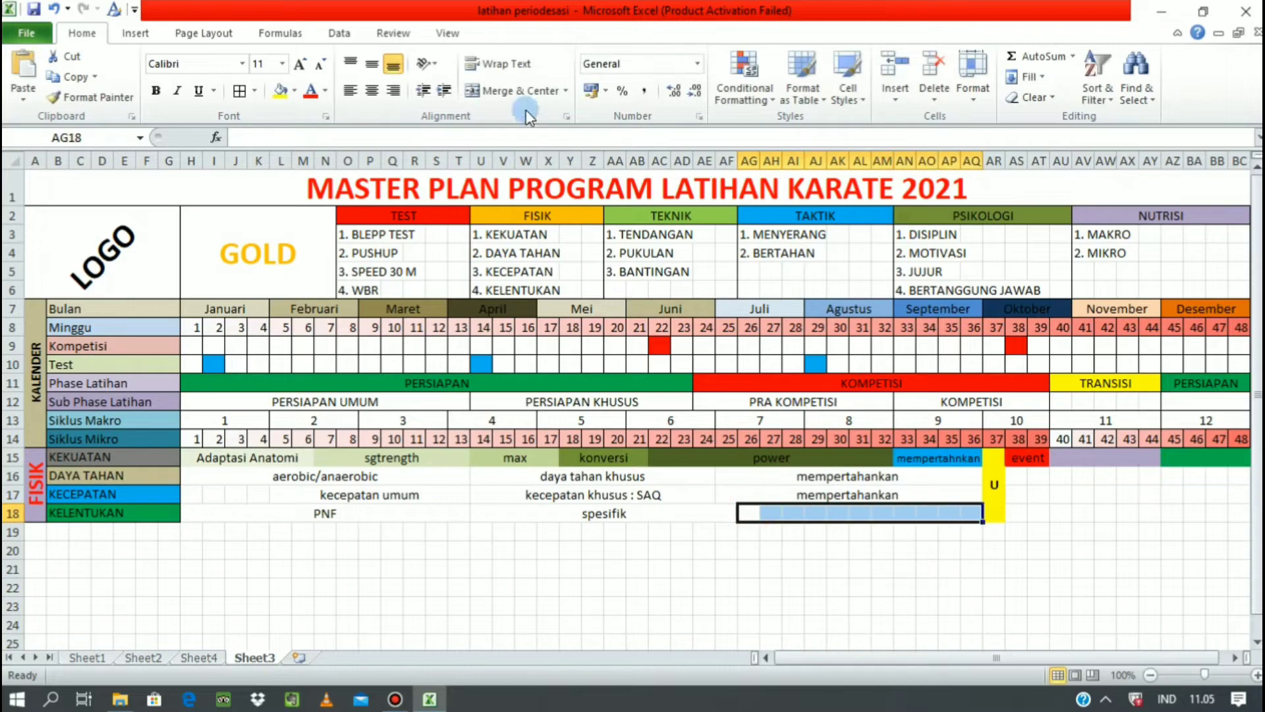
pyautogui.click(519, 98)
pyautogui.write('mempertahankan')
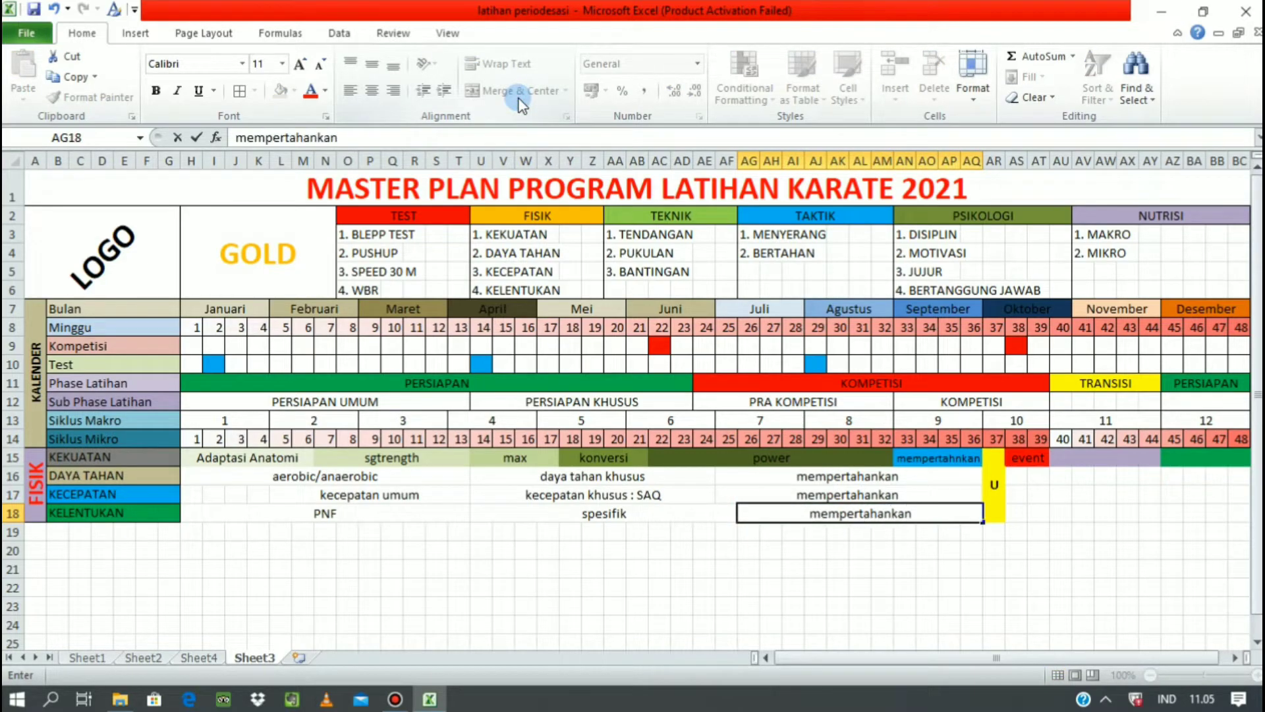
pyautogui.click(995, 507)
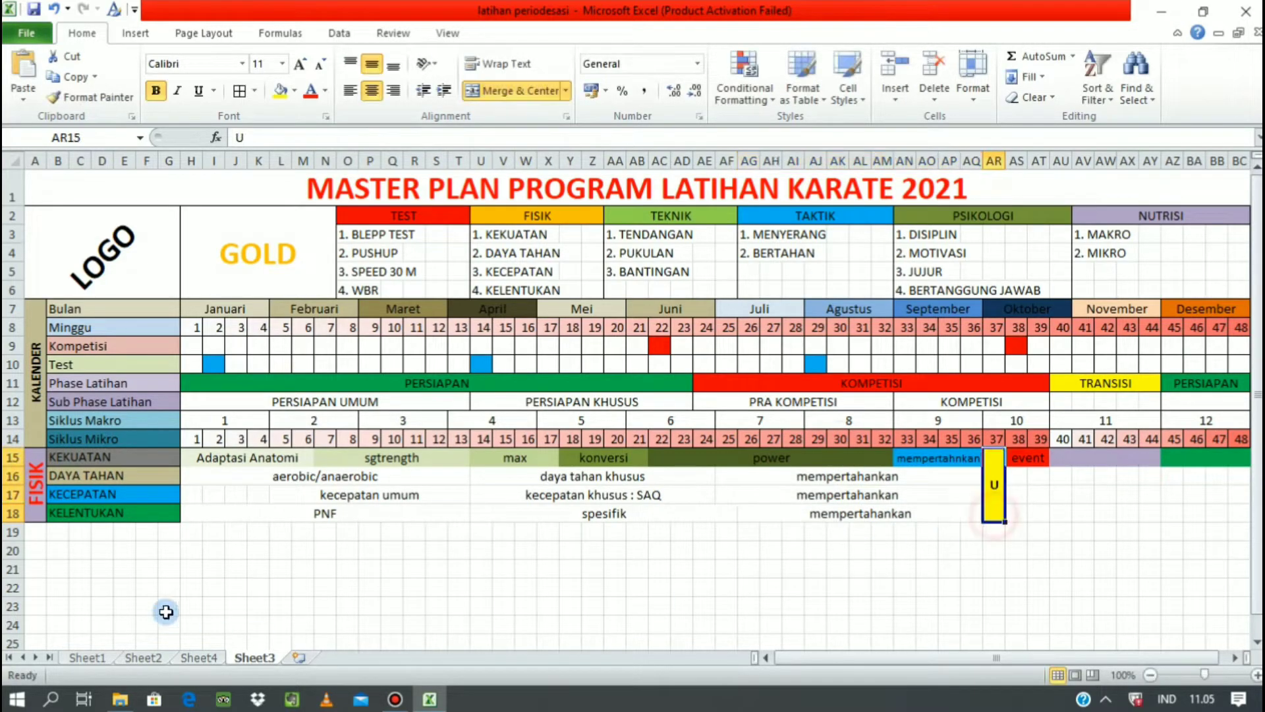
# Step: Apply all borders to the phase cells H16:AQ16, L17:AQ17 and H18:AQ18 of the DAYA TAHAN, KECEPATAN and KELENTUKAN rows
pyautogui.moveTo(206, 475); pyautogui.dragTo(891, 481)
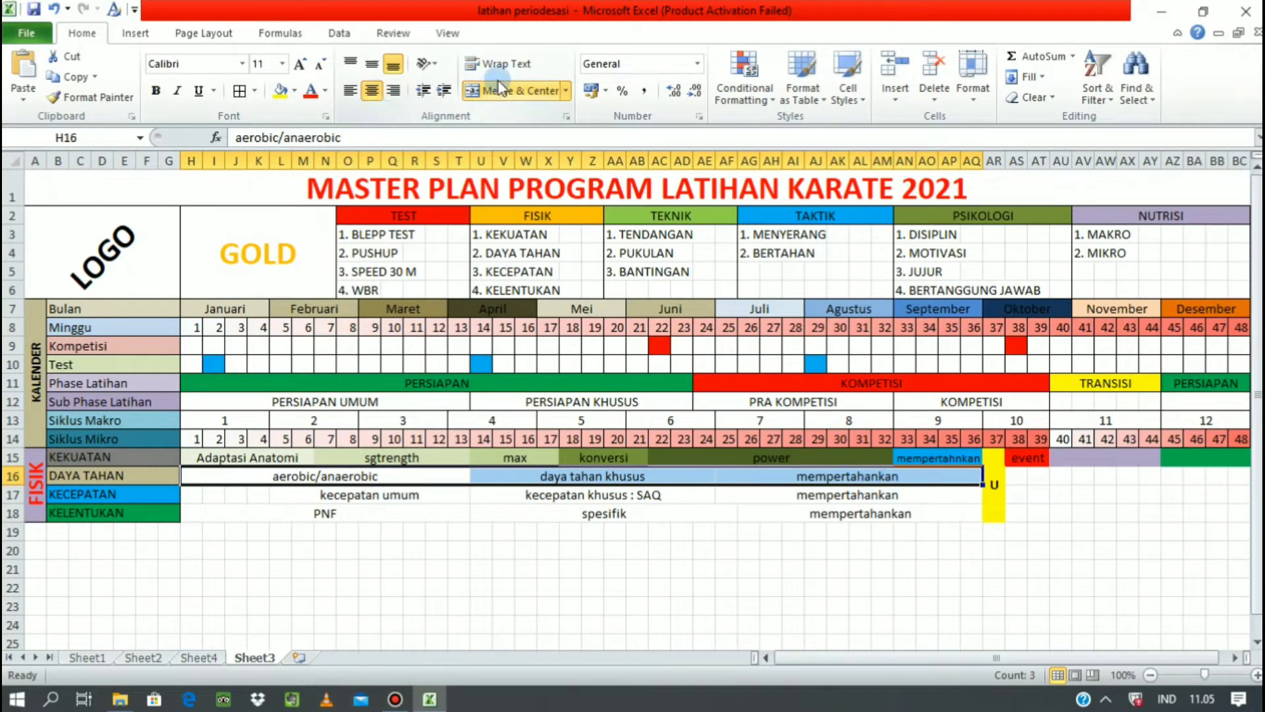
pyautogui.click(238, 92)
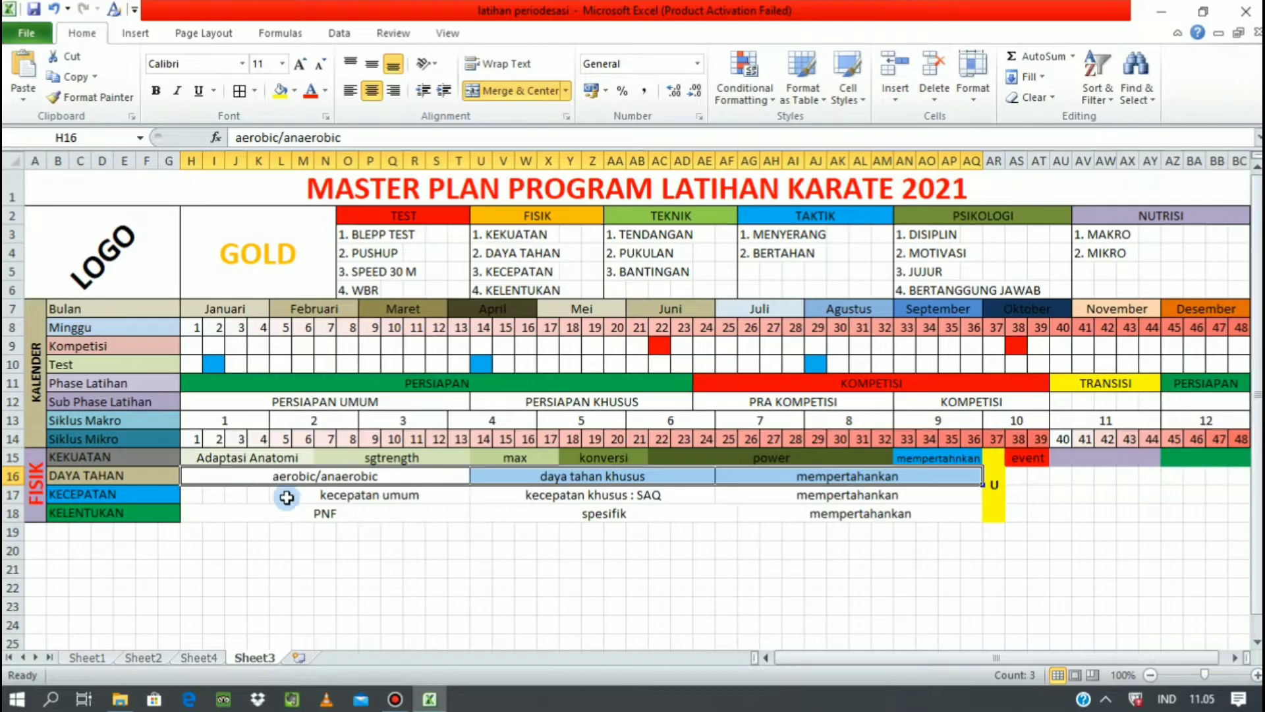
pyautogui.moveTo(288, 497); pyautogui.dragTo(810, 488)
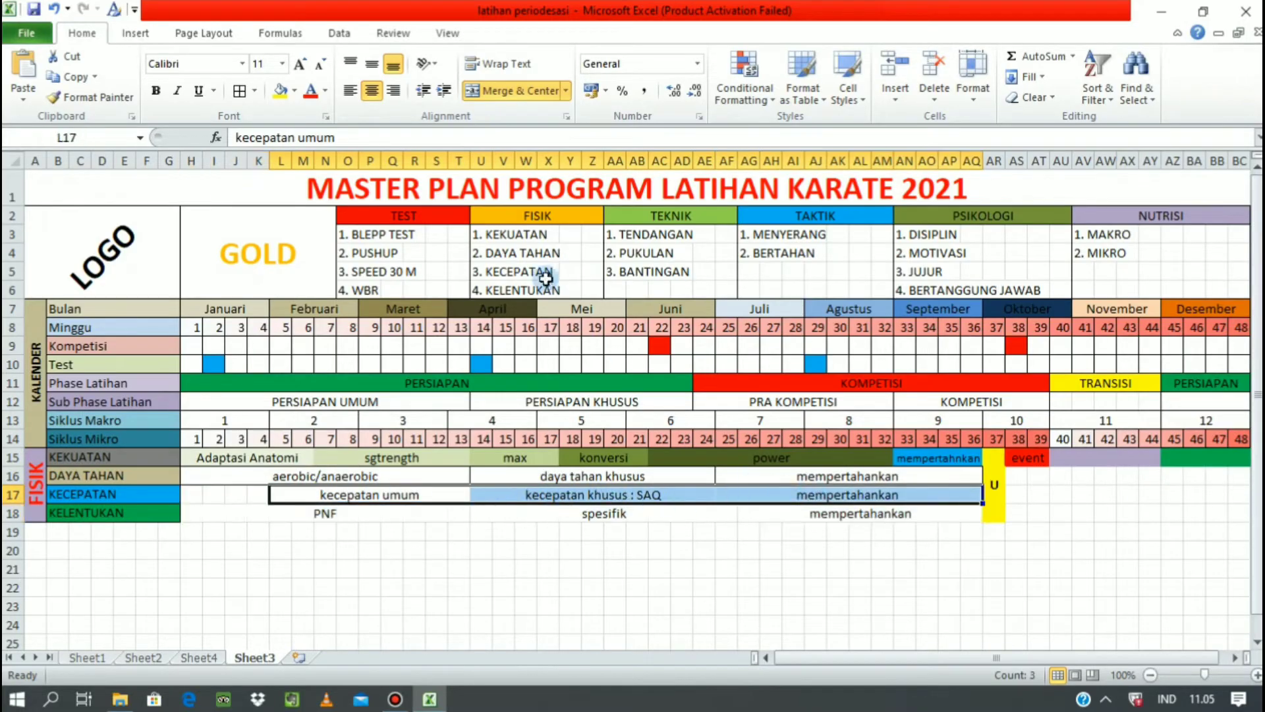
pyautogui.click(238, 92)
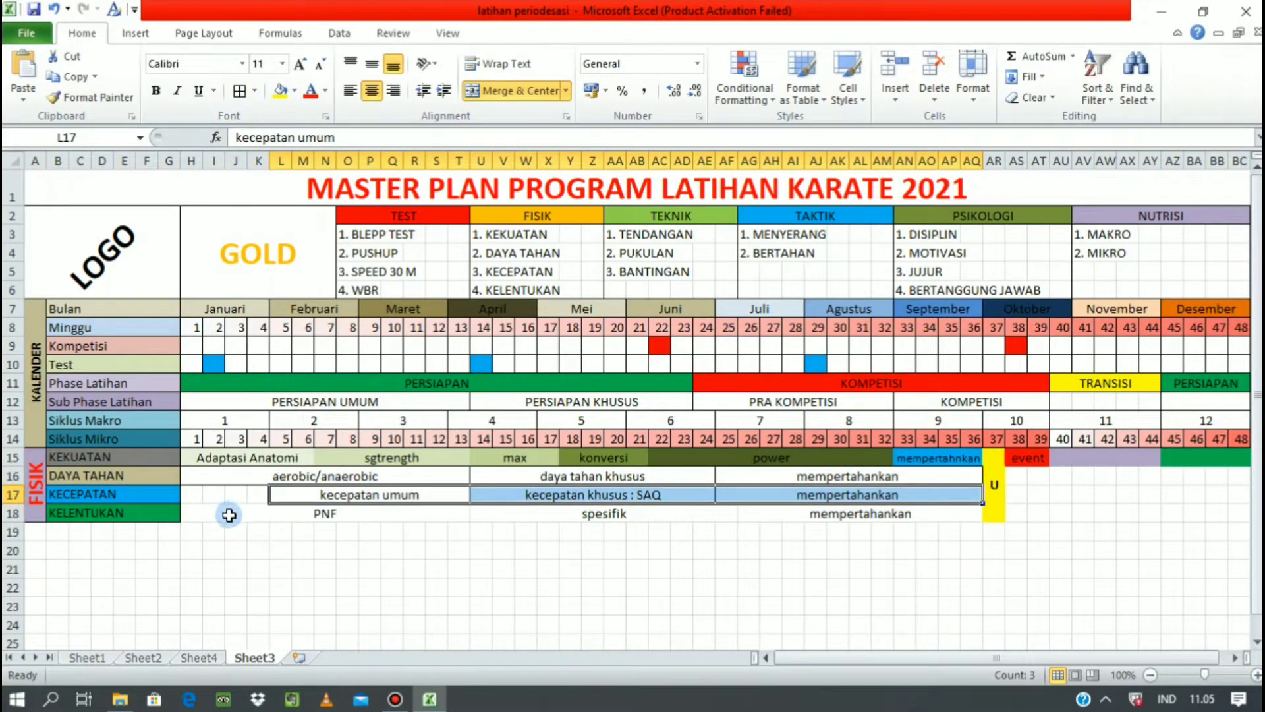
pyautogui.moveTo(226, 513); pyautogui.dragTo(962, 519)
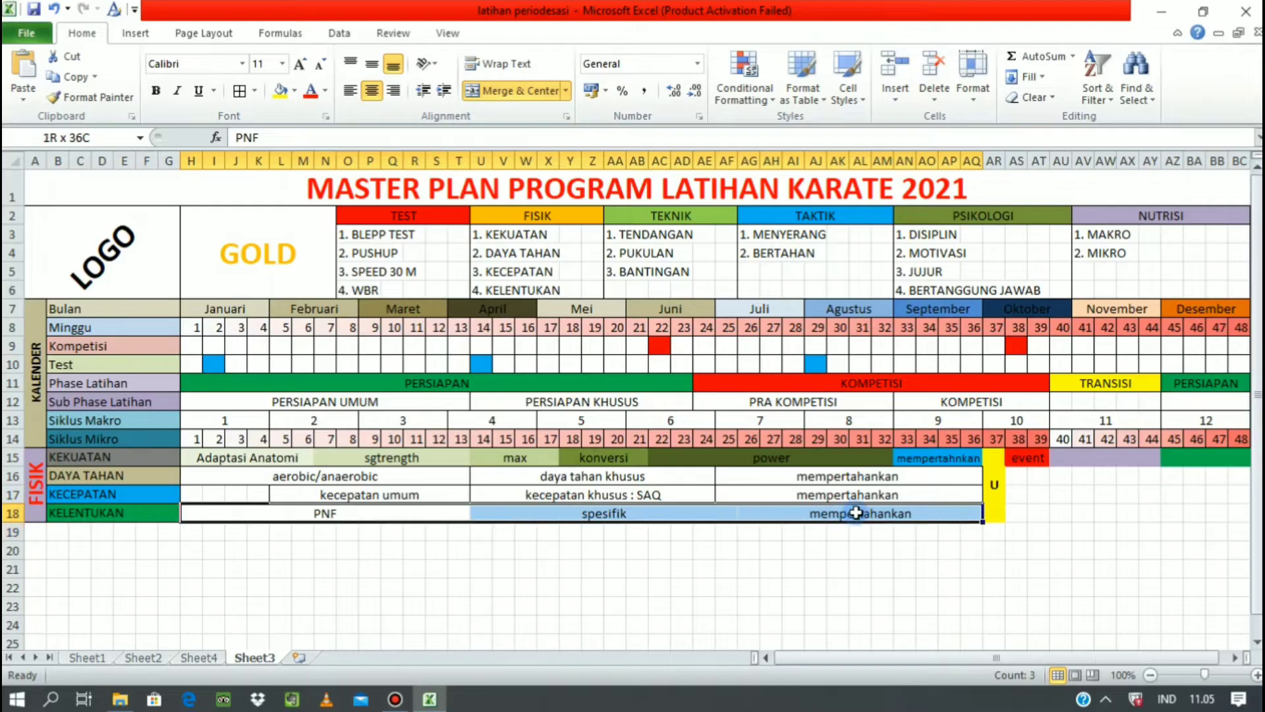
pyautogui.click(239, 93)
# Step: Fill the three DAYA TAHAN phase cells with progressively darker aqua shades, from aerobic/anaerobic through daya tahan khusus to mempertahankan
pyautogui.click(273, 477)
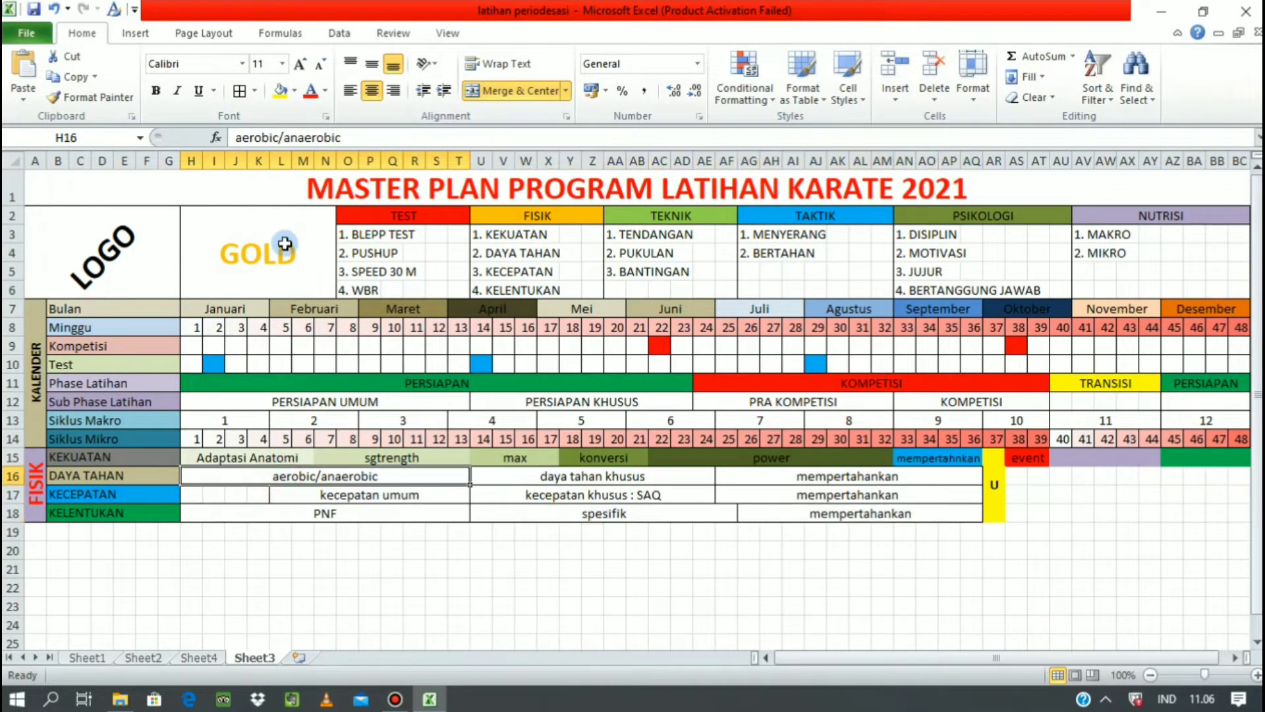
pyautogui.click(295, 91)
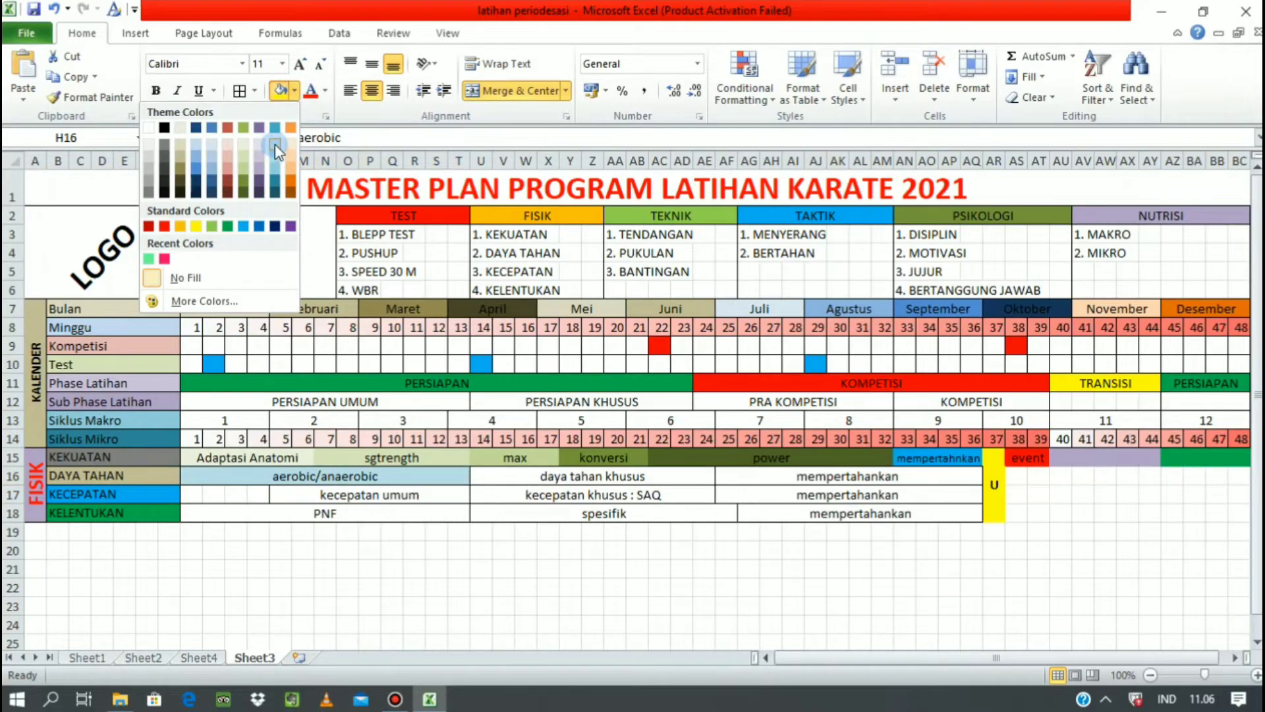
pyautogui.click(276, 149)
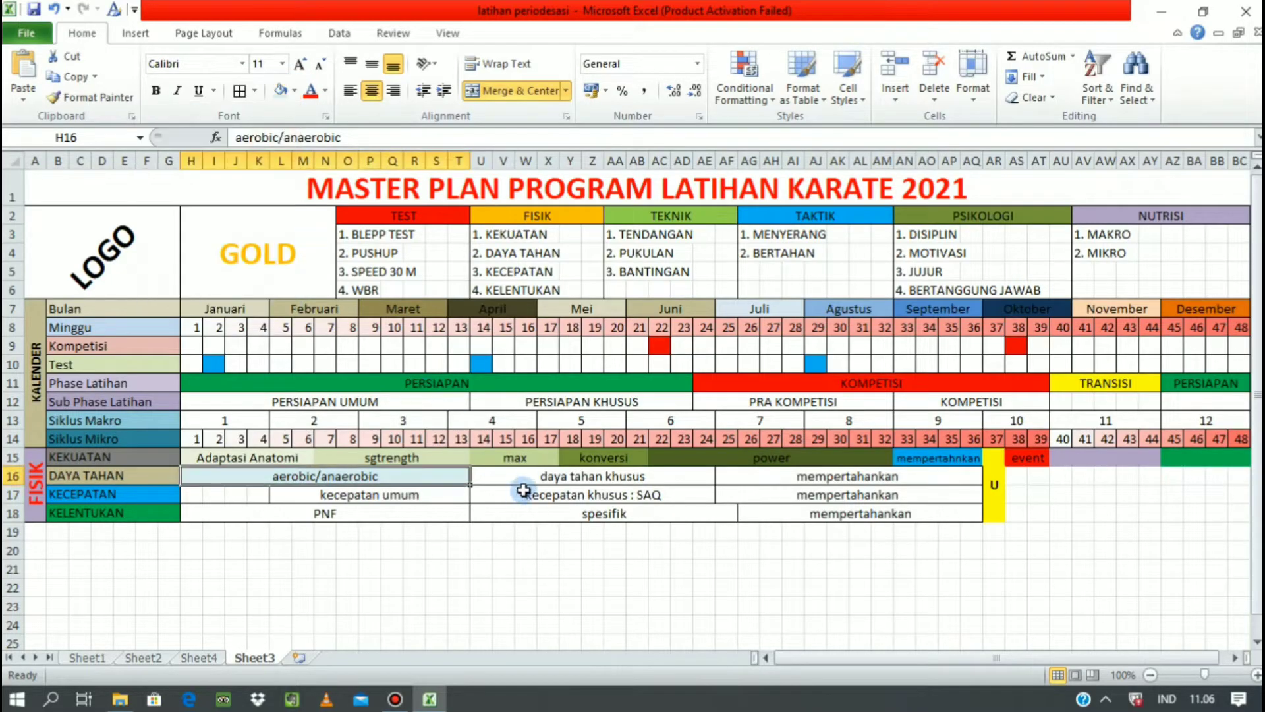
pyautogui.click(525, 479)
pyautogui.click(295, 91)
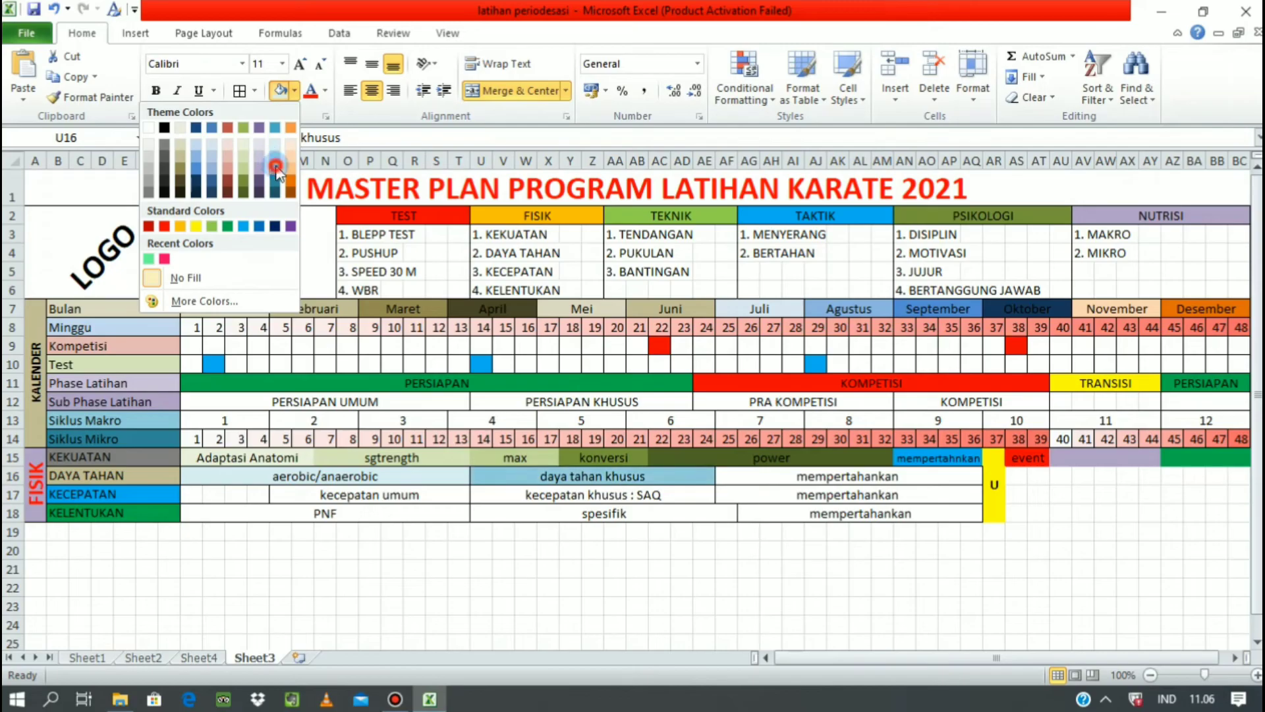
pyautogui.click(271, 160)
pyautogui.click(771, 479)
pyautogui.click(294, 90)
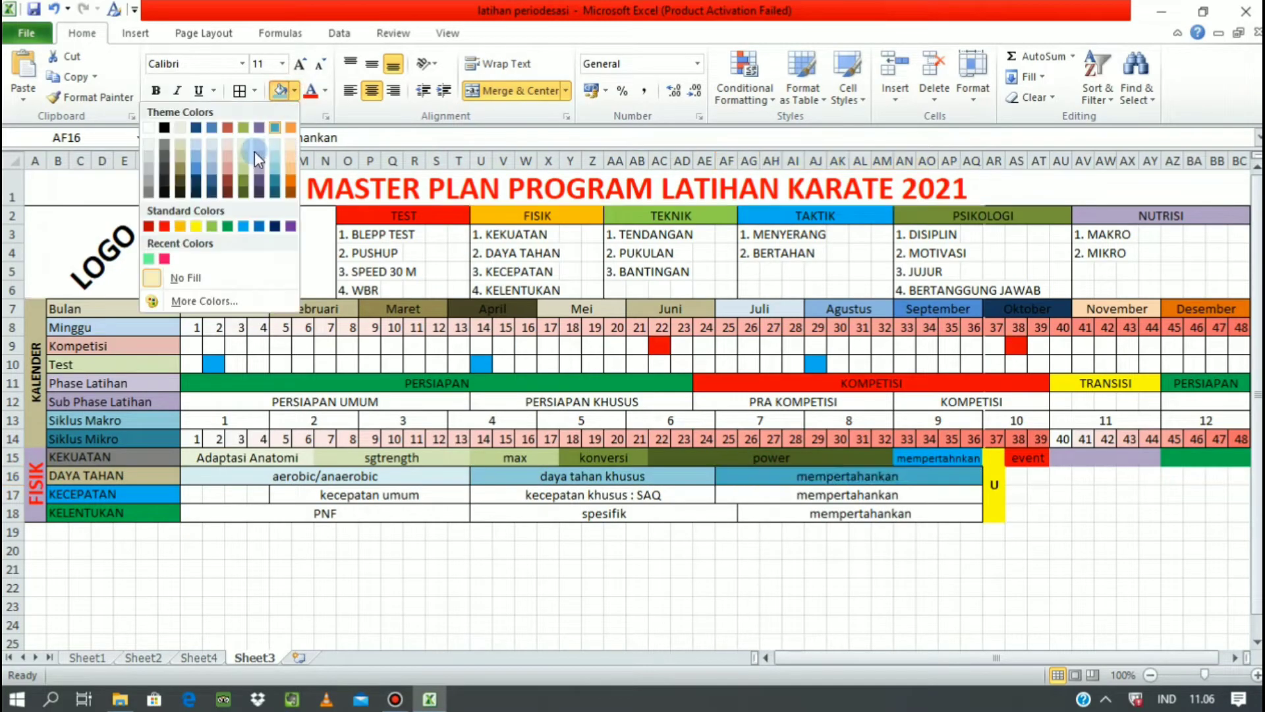
pyautogui.click(277, 184)
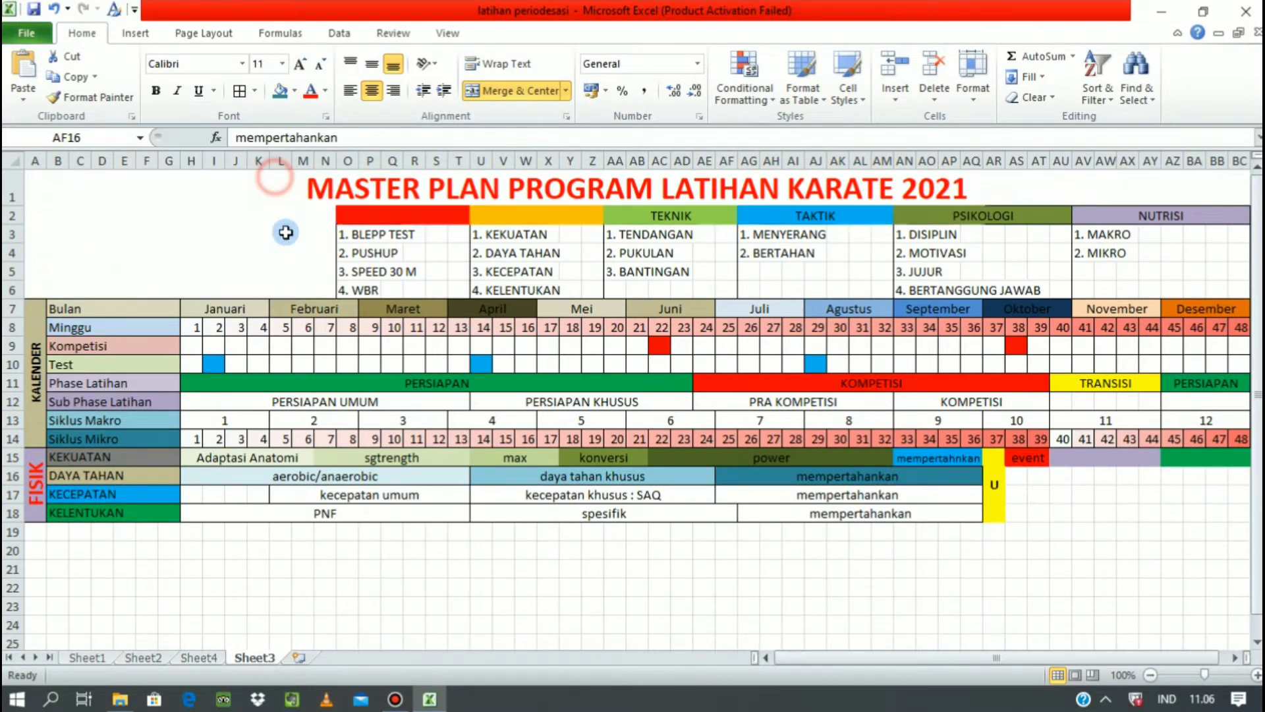
# Step: Fill the three KECEPATAN phase cells with progressively darker orange shades, from kecepatan umum through kecepatan khusus : SAQ to mempertahankan
pyautogui.click(317, 496)
pyautogui.click(294, 92)
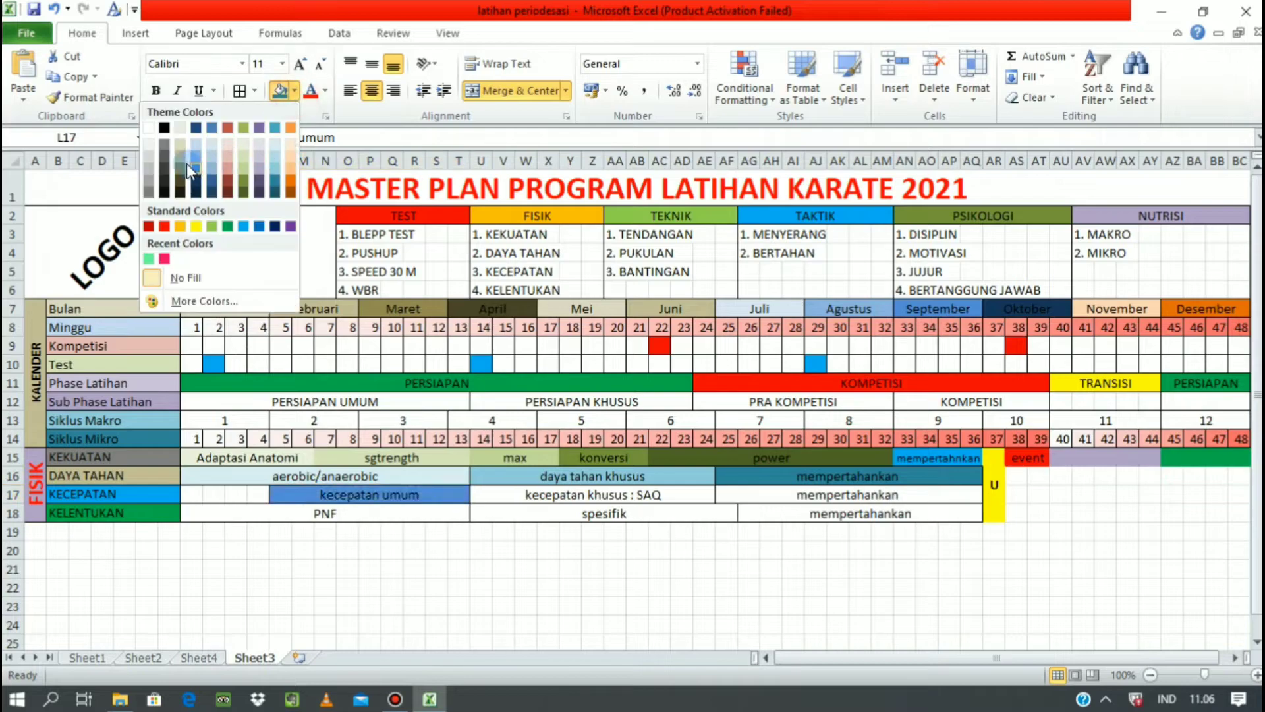
pyautogui.click(291, 152)
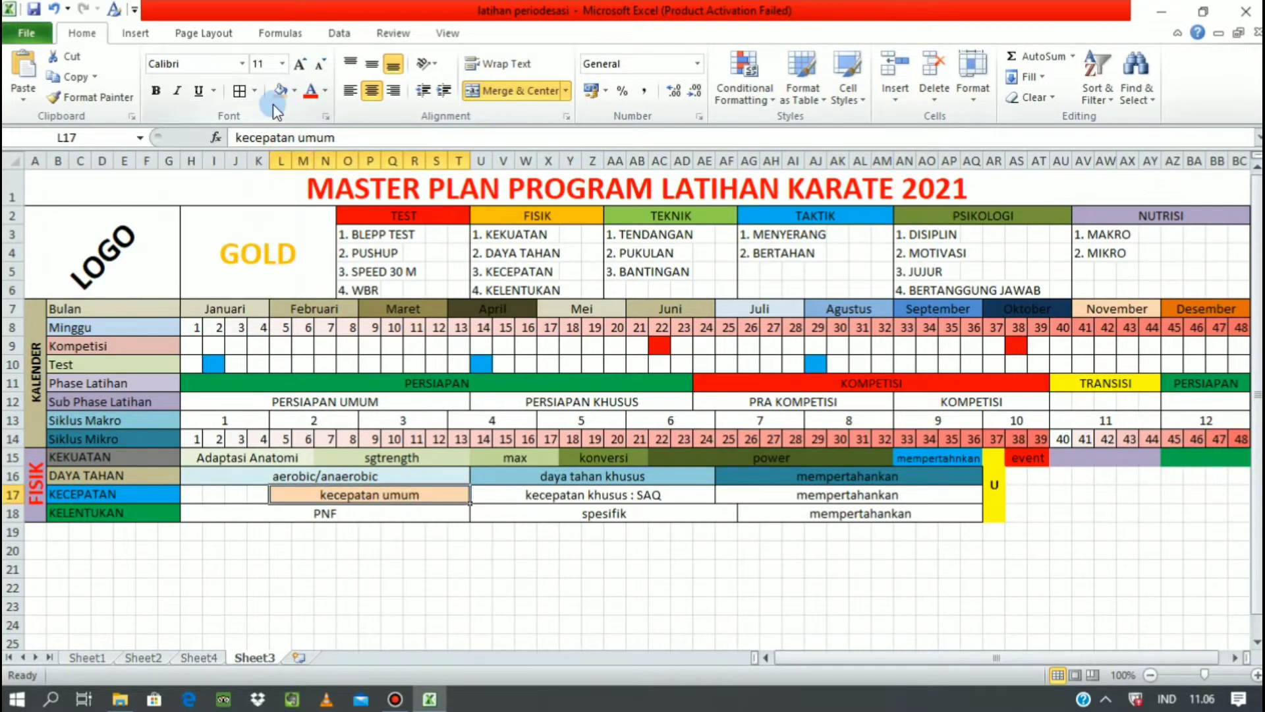
pyautogui.click(568, 495)
pyautogui.click(294, 90)
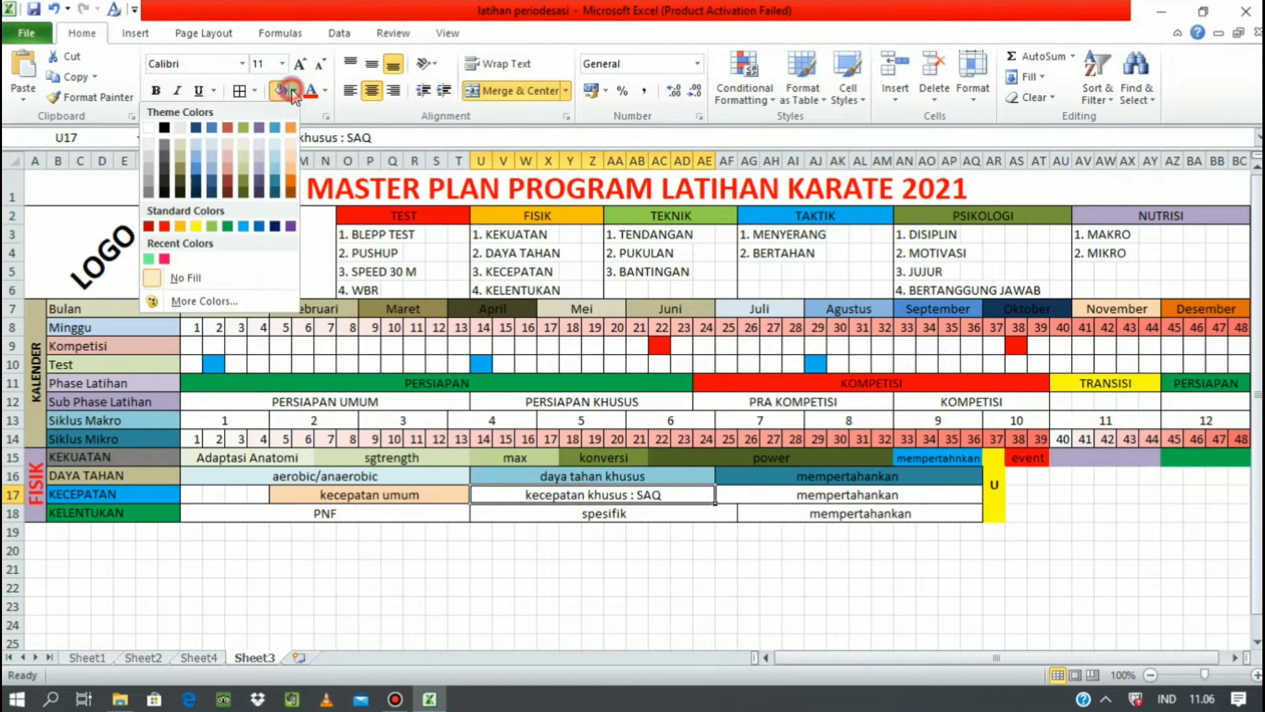
pyautogui.click(294, 175)
pyautogui.click(766, 494)
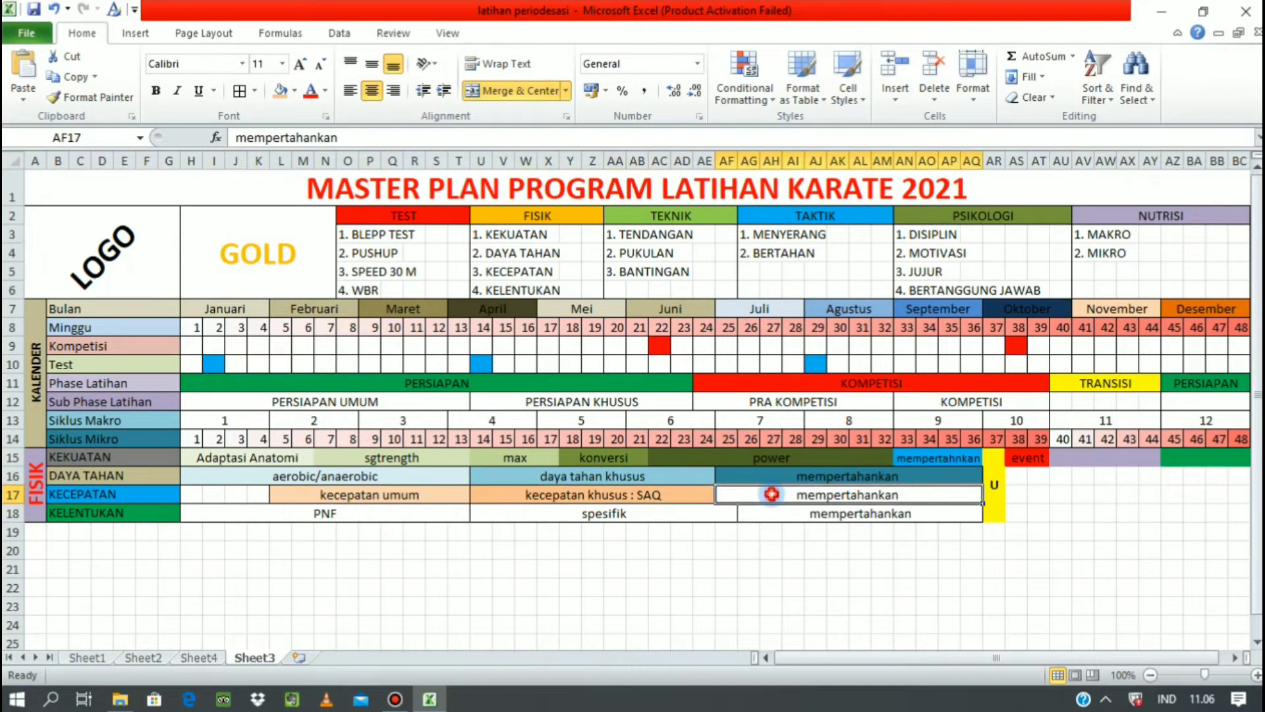
pyautogui.click(294, 90)
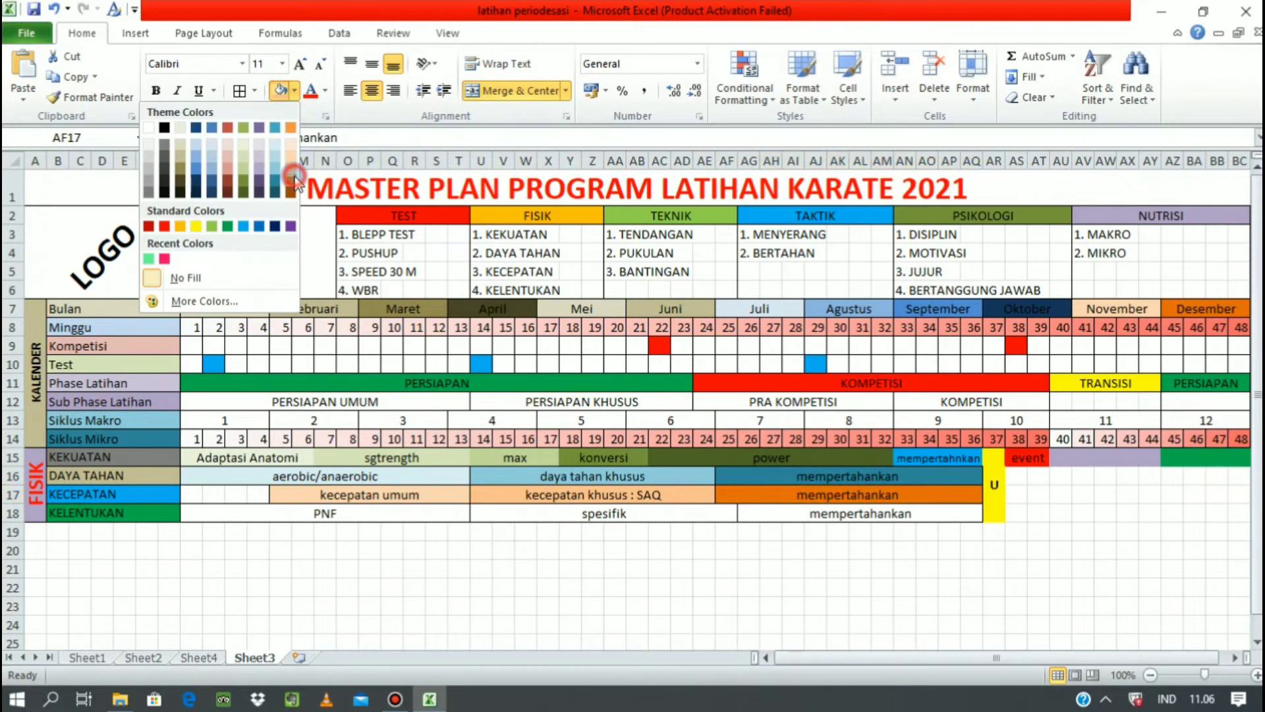
pyautogui.click(295, 199)
# Step: Fill the three KELENTUKAN phase cells with progressively darker gray shades, from PNF through spesifik to mempertahankan
pyautogui.click(326, 517)
pyautogui.click(295, 91)
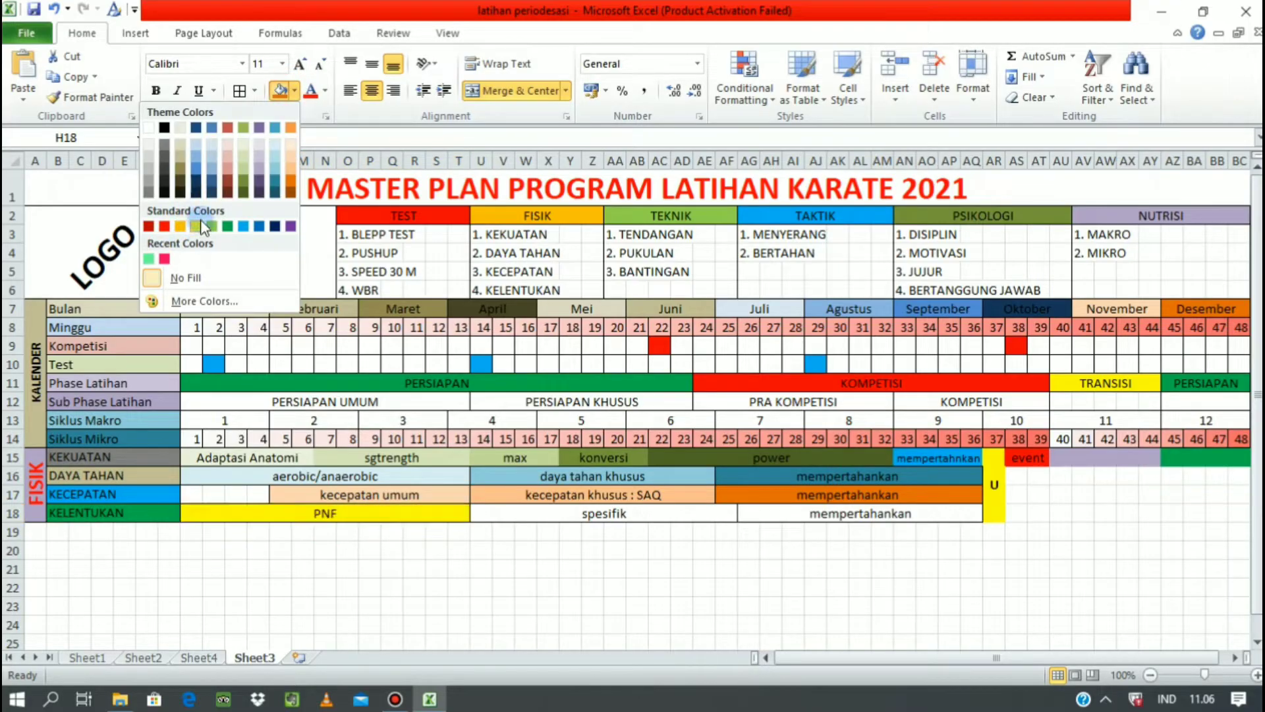
pyautogui.click(149, 141)
pyautogui.click(510, 513)
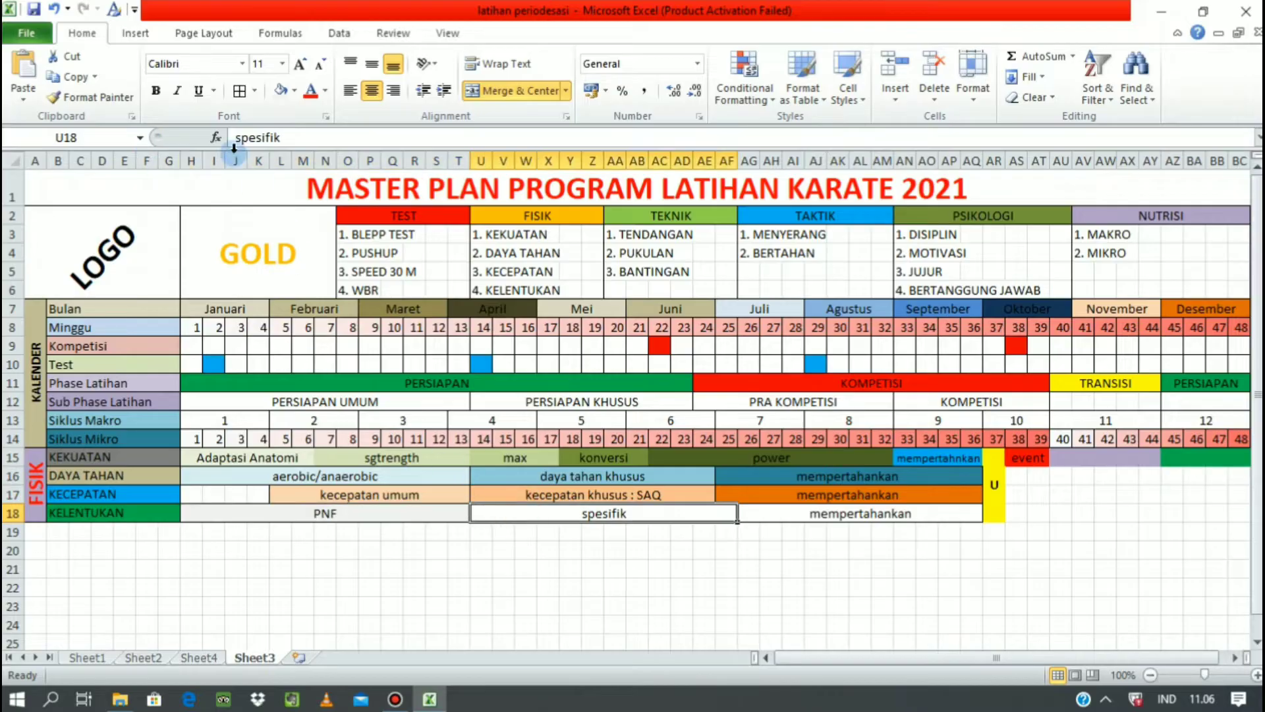
pyautogui.click(294, 91)
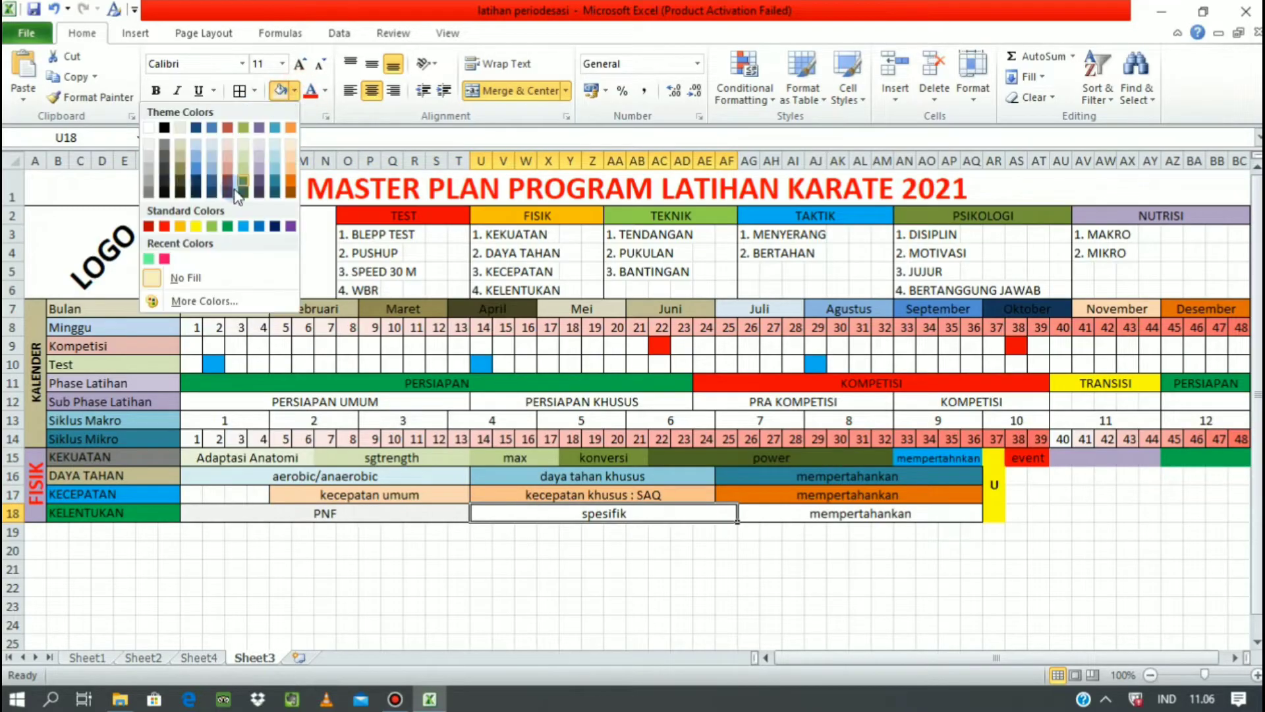
pyautogui.click(147, 158)
pyautogui.click(784, 513)
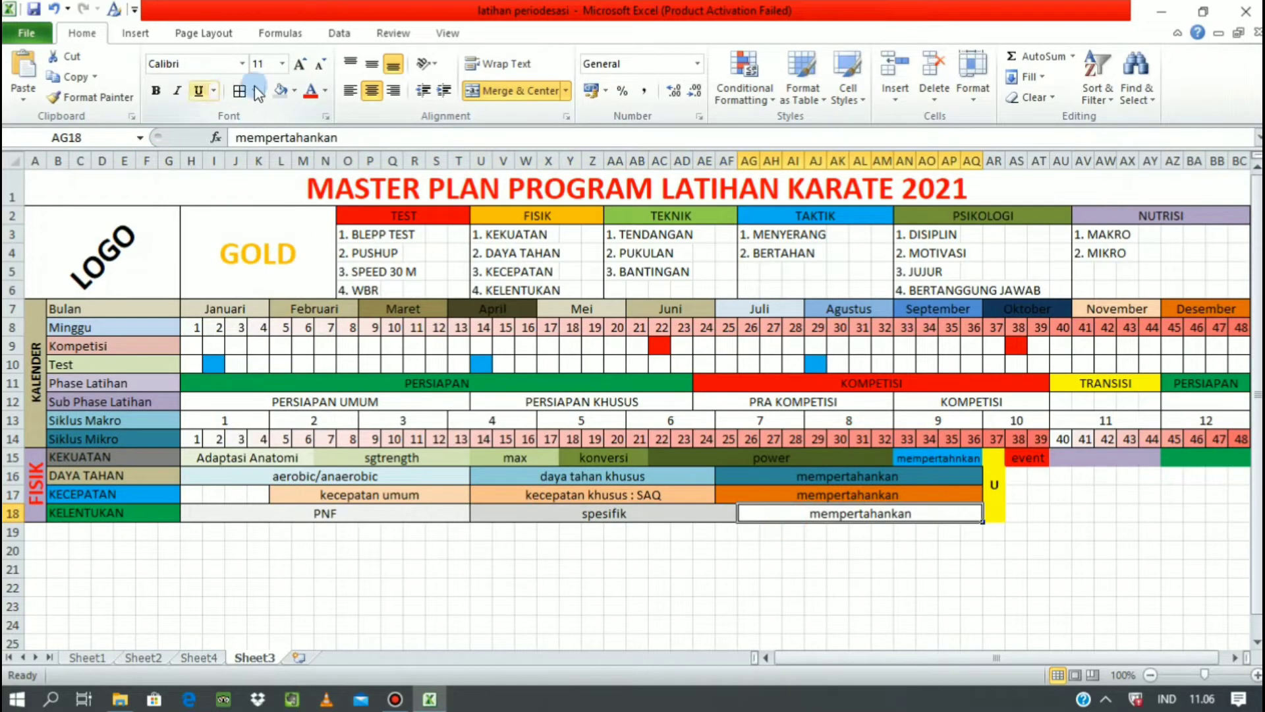
pyautogui.click(294, 91)
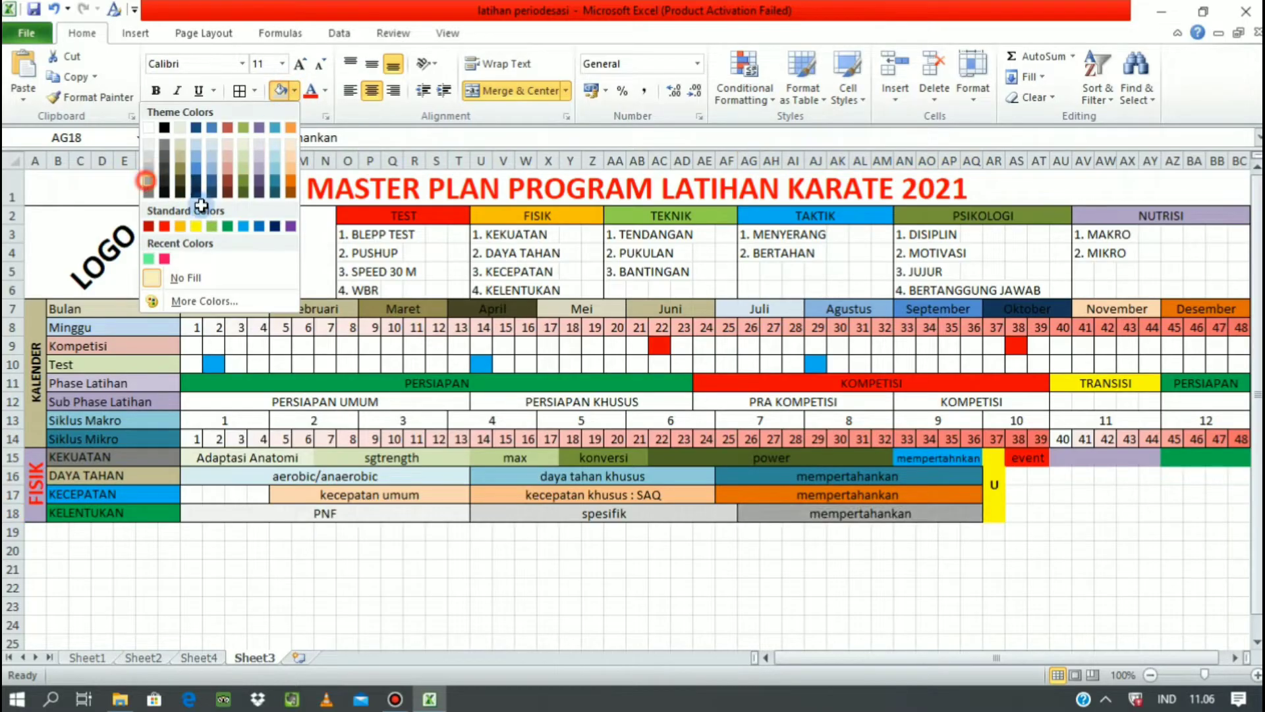
pyautogui.click(146, 182)
# Step: Fill AS16:AT18 below the event cell with red and the transition block AU15:AY18 with light blue
pyautogui.moveTo(1017, 475); pyautogui.dragTo(1040, 517)
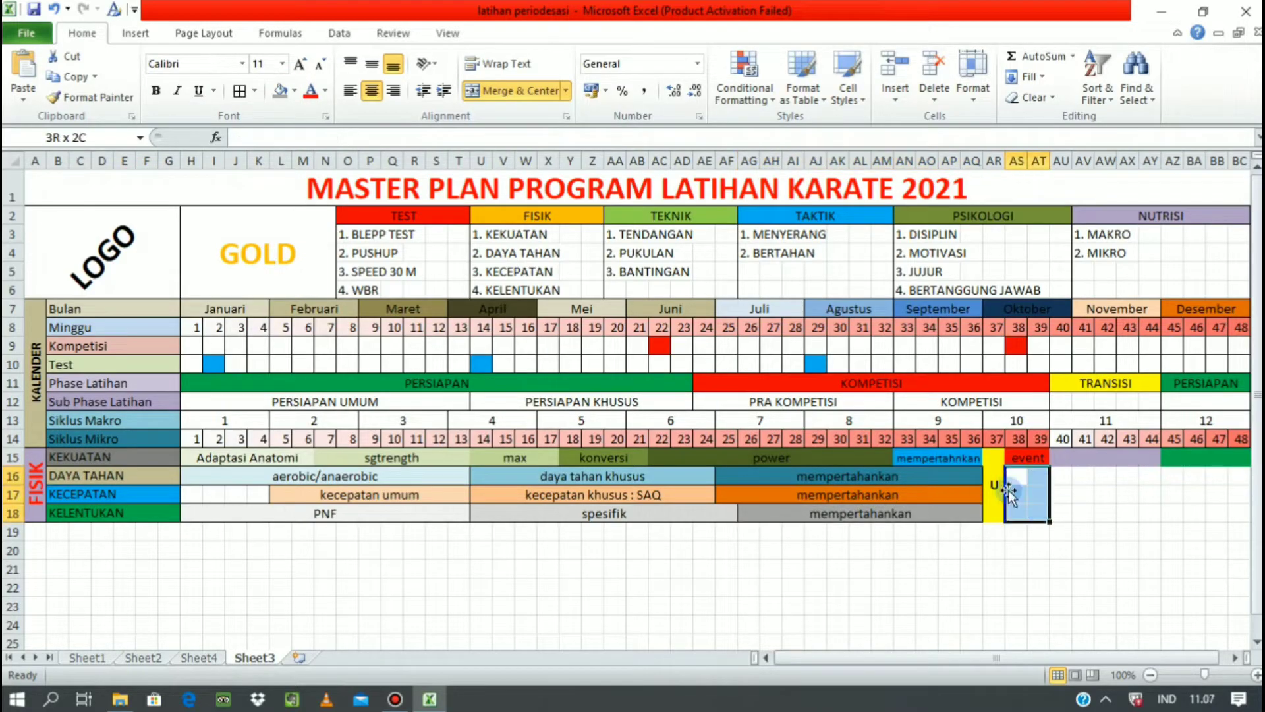
pyautogui.click(295, 91)
pyautogui.click(146, 221)
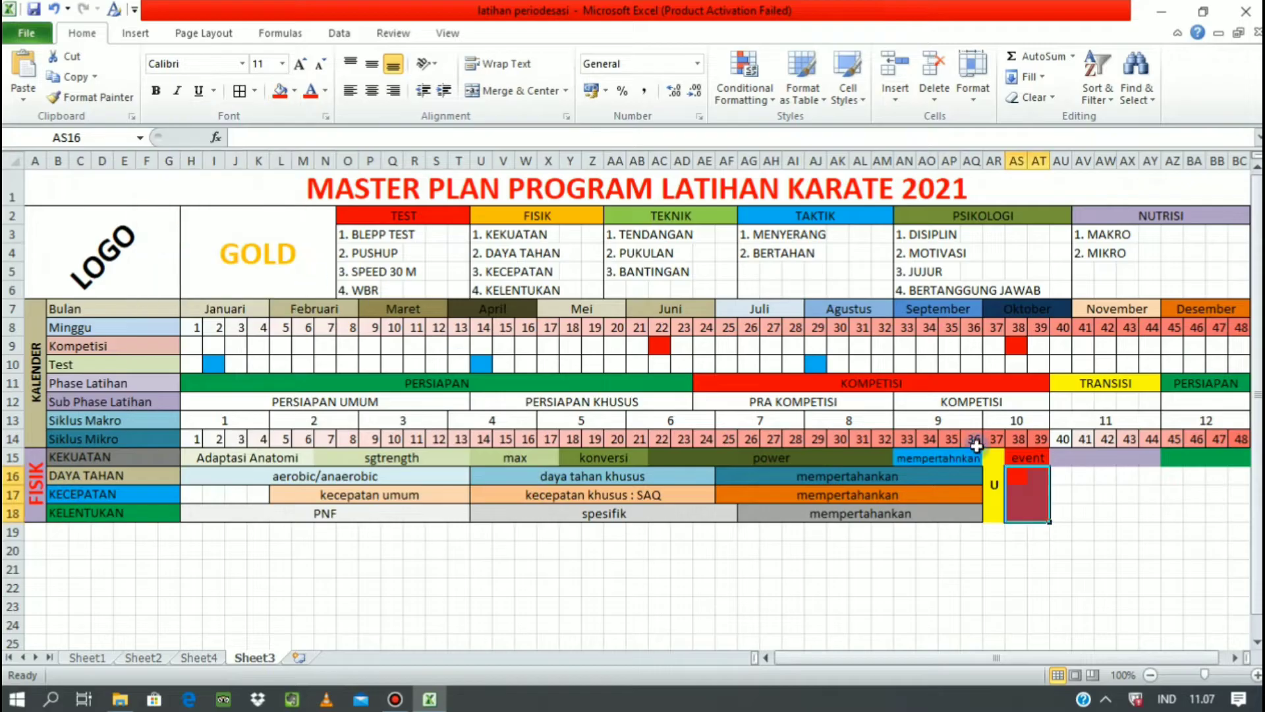
pyautogui.moveTo(1061, 461); pyautogui.dragTo(1152, 515)
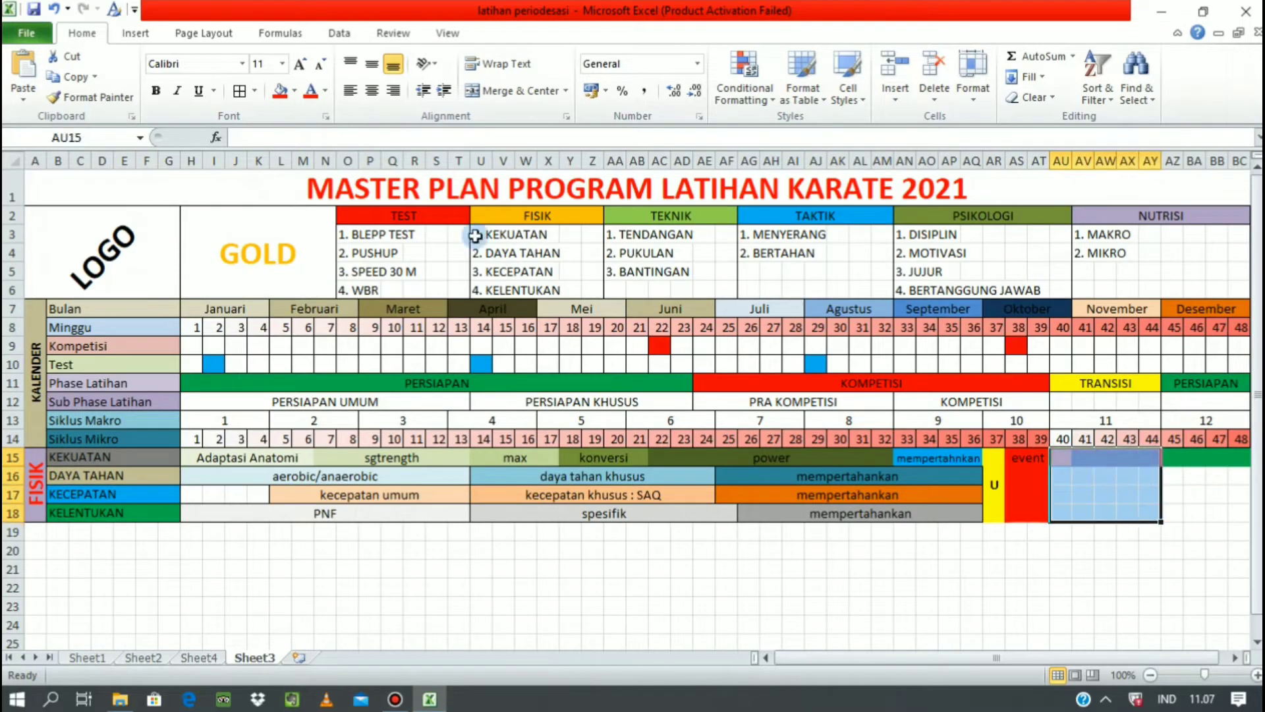
pyautogui.click(293, 94)
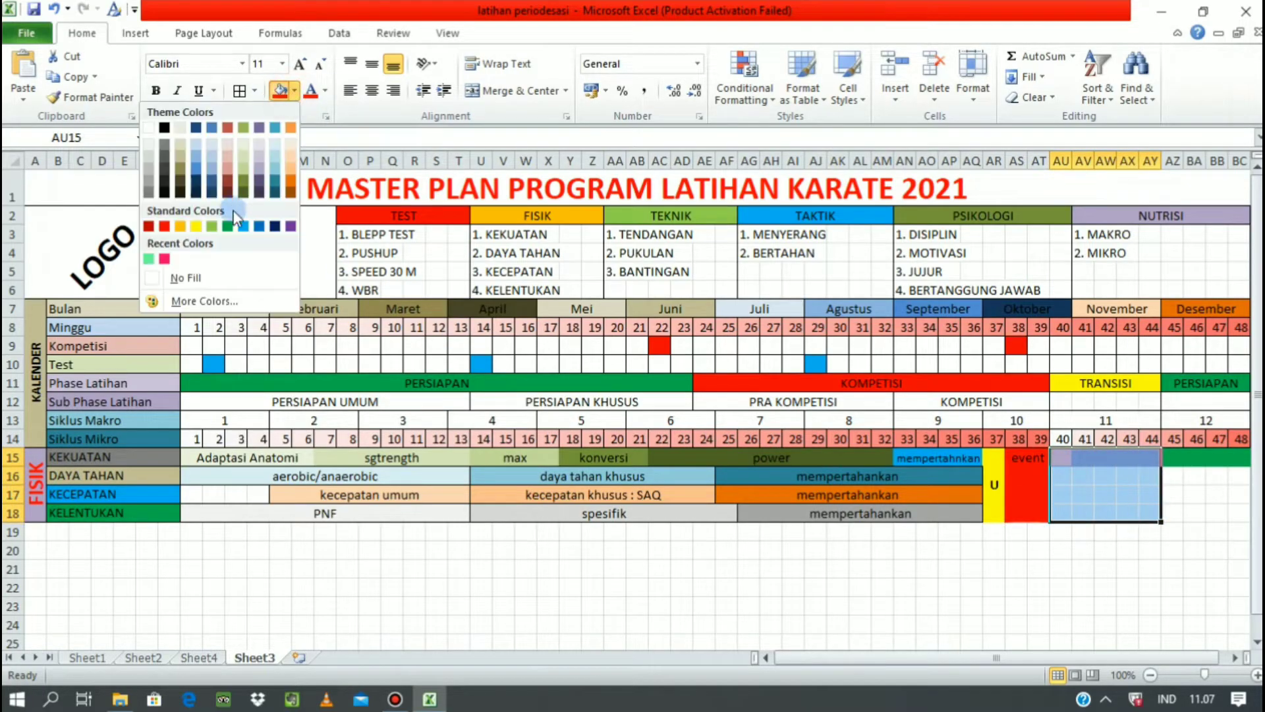
pyautogui.click(207, 166)
# Step: Fill the final preparation block AZ15:BC18, weeks 45 to 48, with green
pyautogui.moveTo(1182, 452); pyautogui.dragTo(1239, 517)
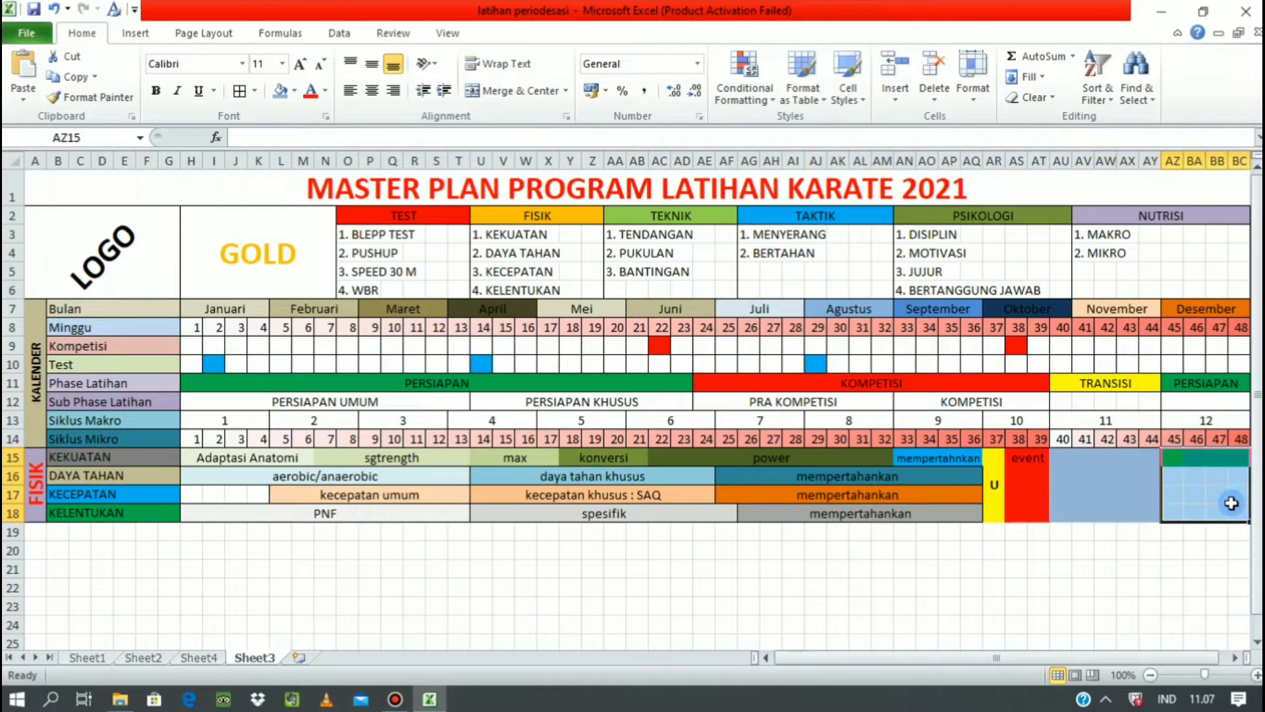
pyautogui.click(293, 91)
pyautogui.click(819, 562)
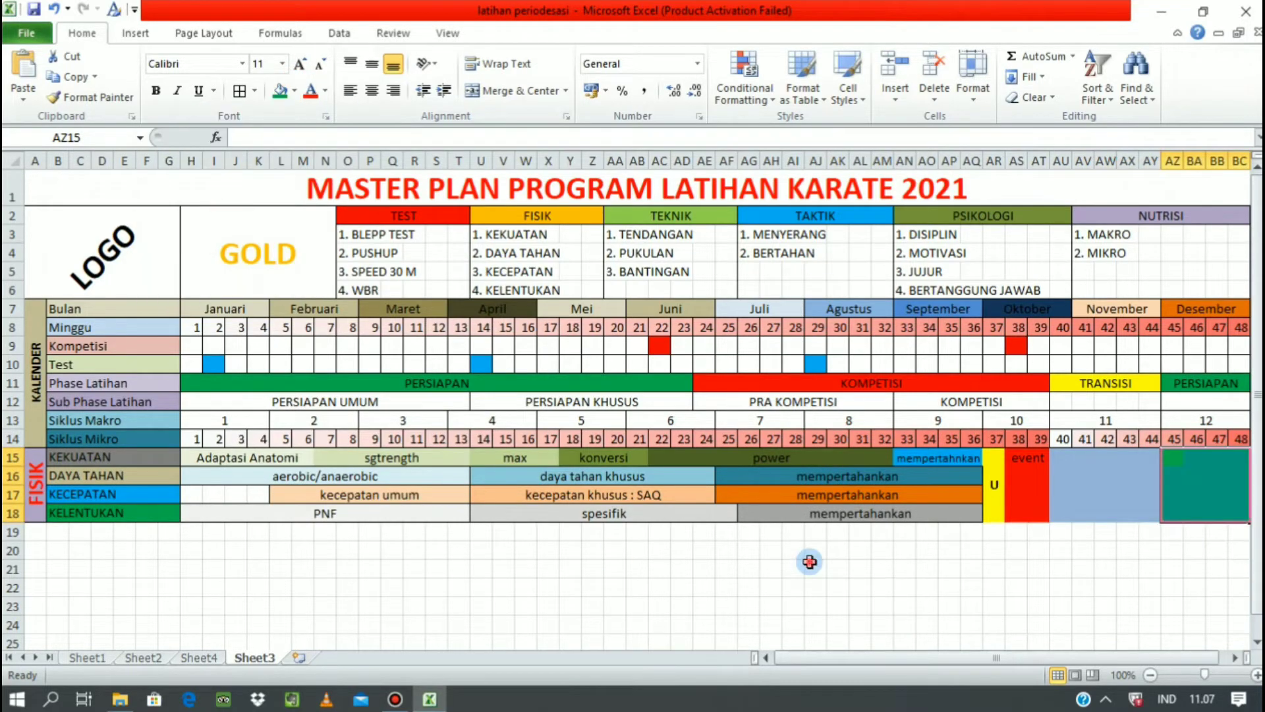
pyautogui.click(816, 568)
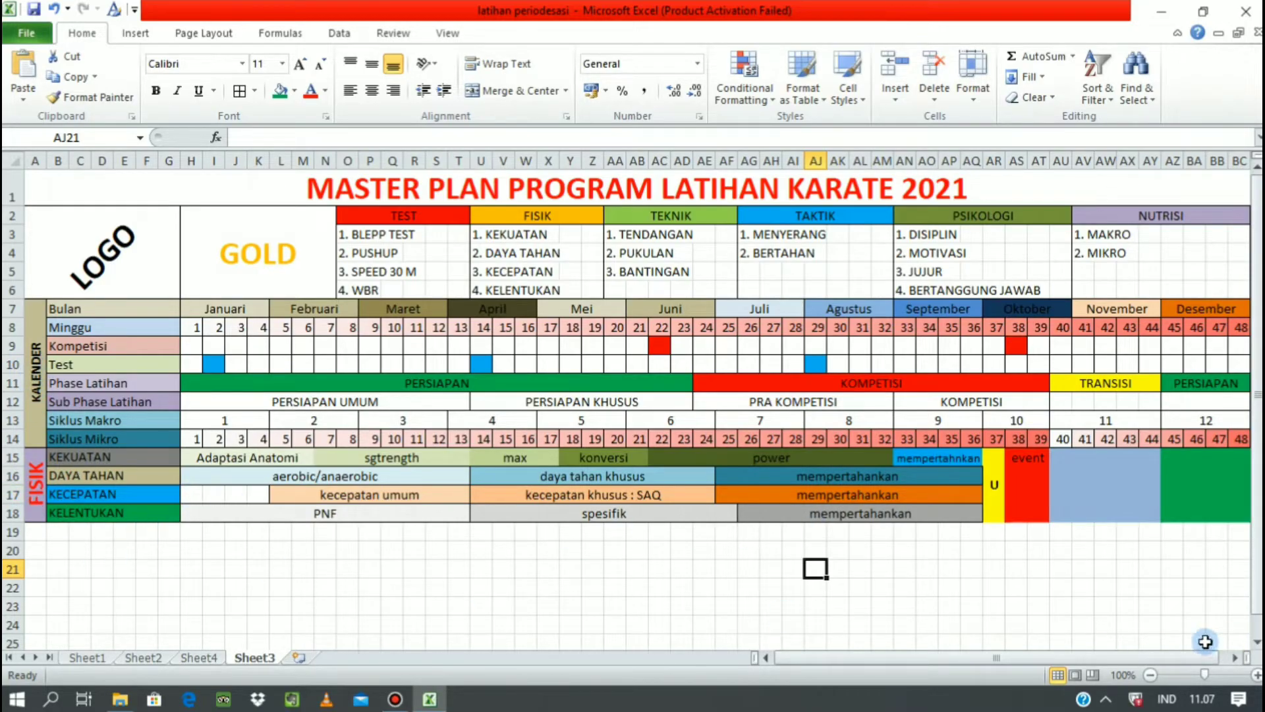
# Step: Apply an outside border to the light blue transition block AU15:AY18
pyautogui.moveTo(1068, 457); pyautogui.dragTo(1249, 506)
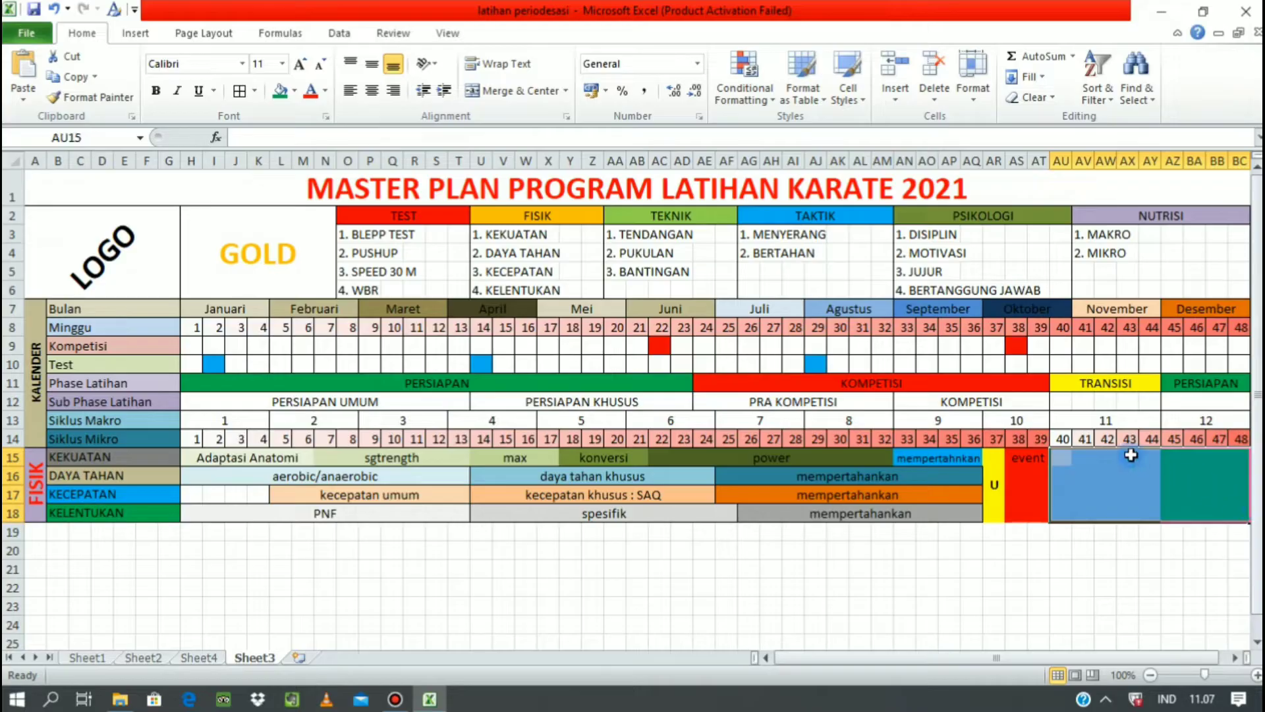
pyautogui.moveTo(1062, 457); pyautogui.dragTo(1150, 512)
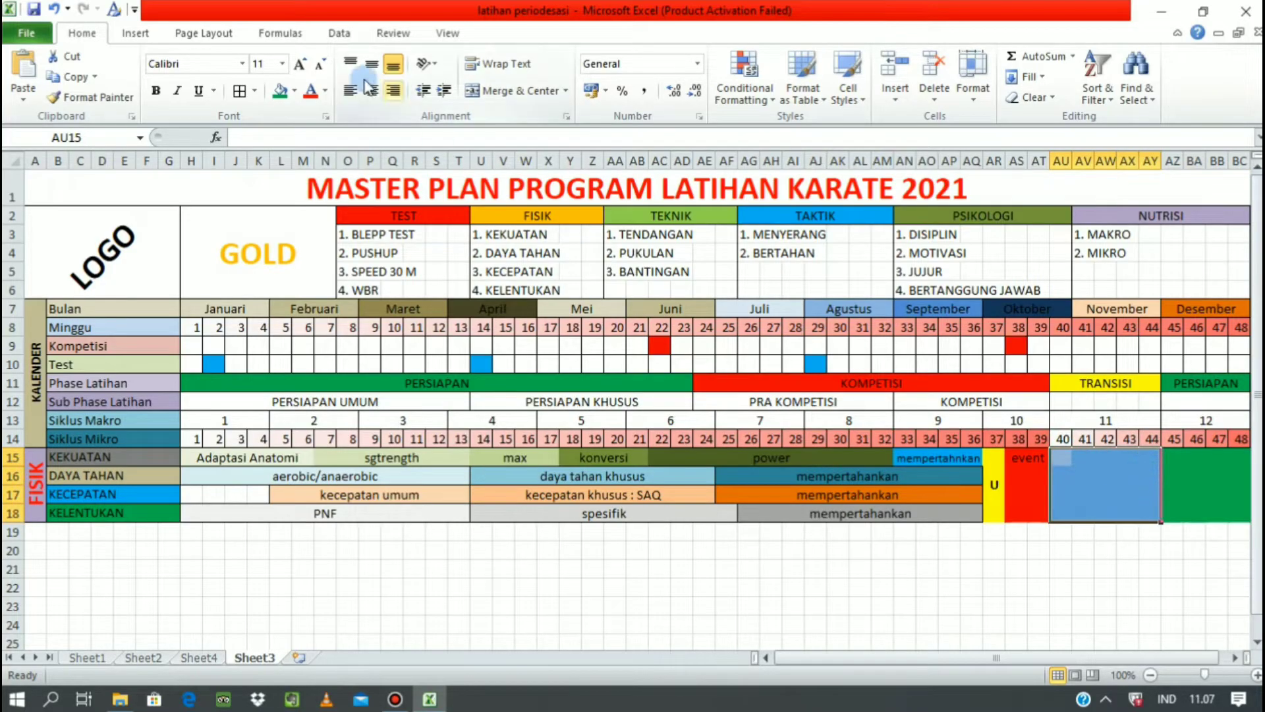
pyautogui.click(255, 90)
pyautogui.click(106, 240)
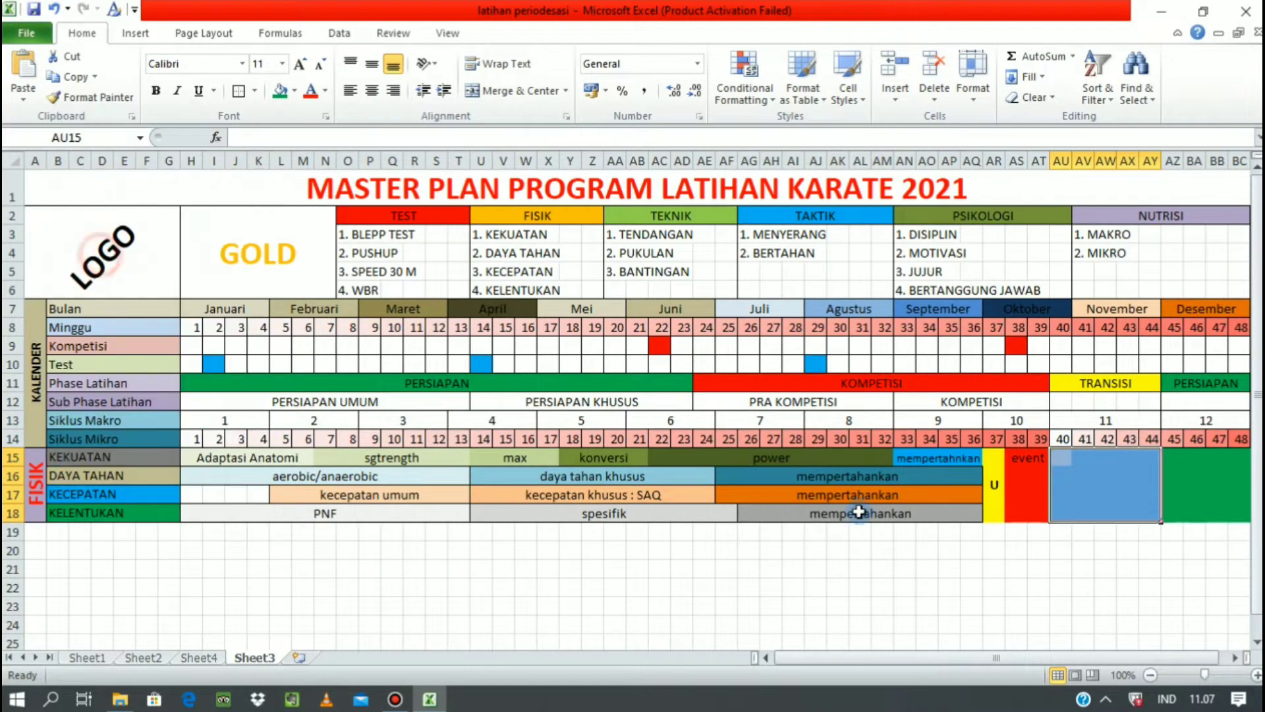
pyautogui.moveTo(1173, 458); pyautogui.dragTo(1255, 577)
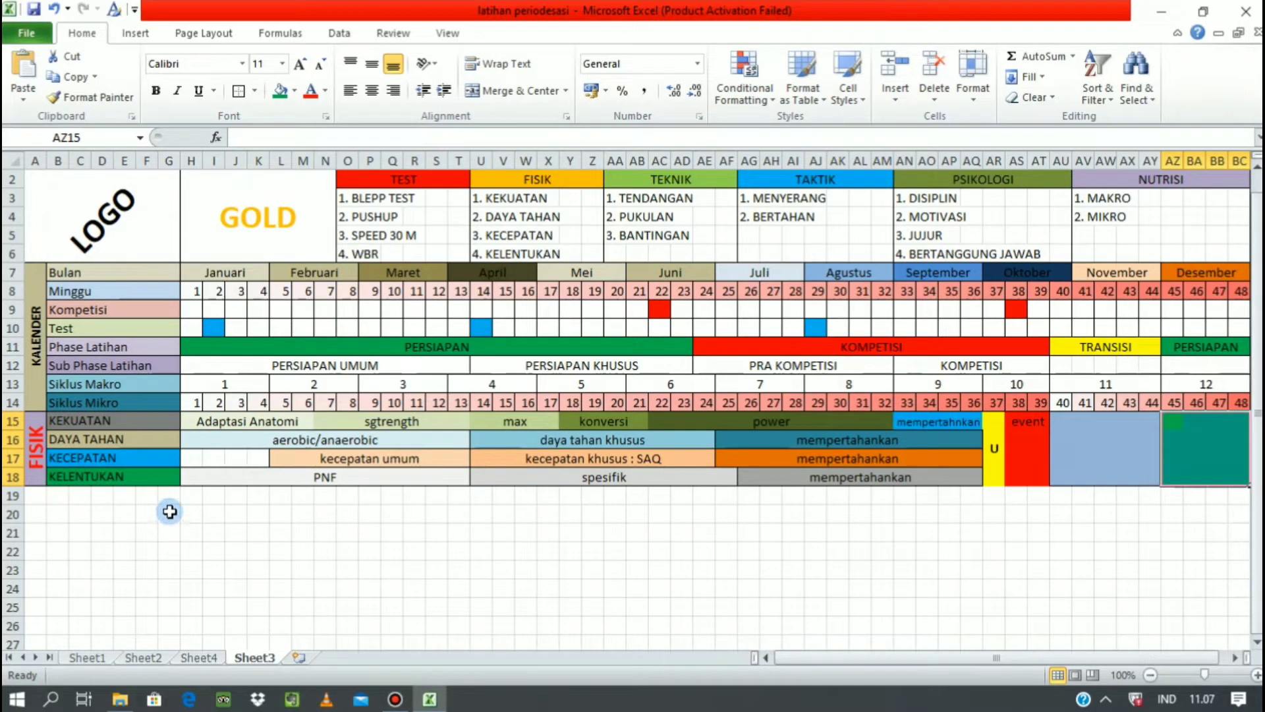
# Step: Enter a descending scale in G20:G29, from 100 down to 10 in steps of 10
pyautogui.click(170, 511)
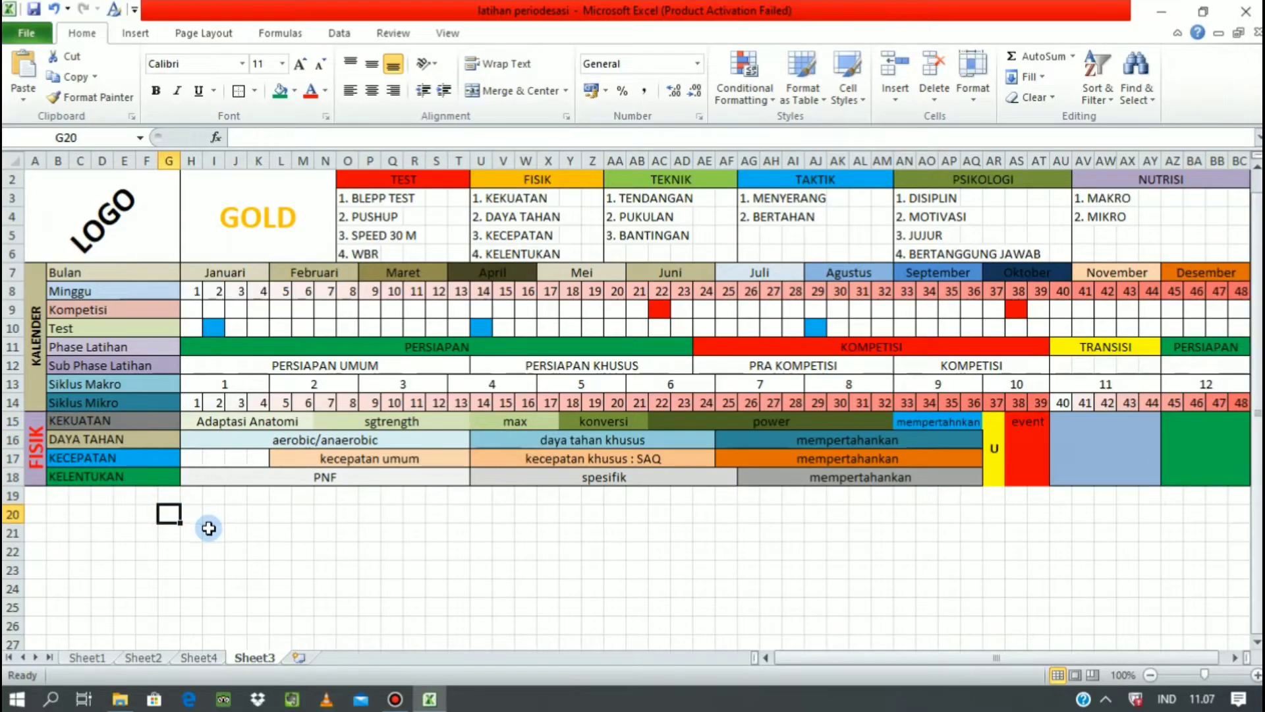
pyautogui.write('100')
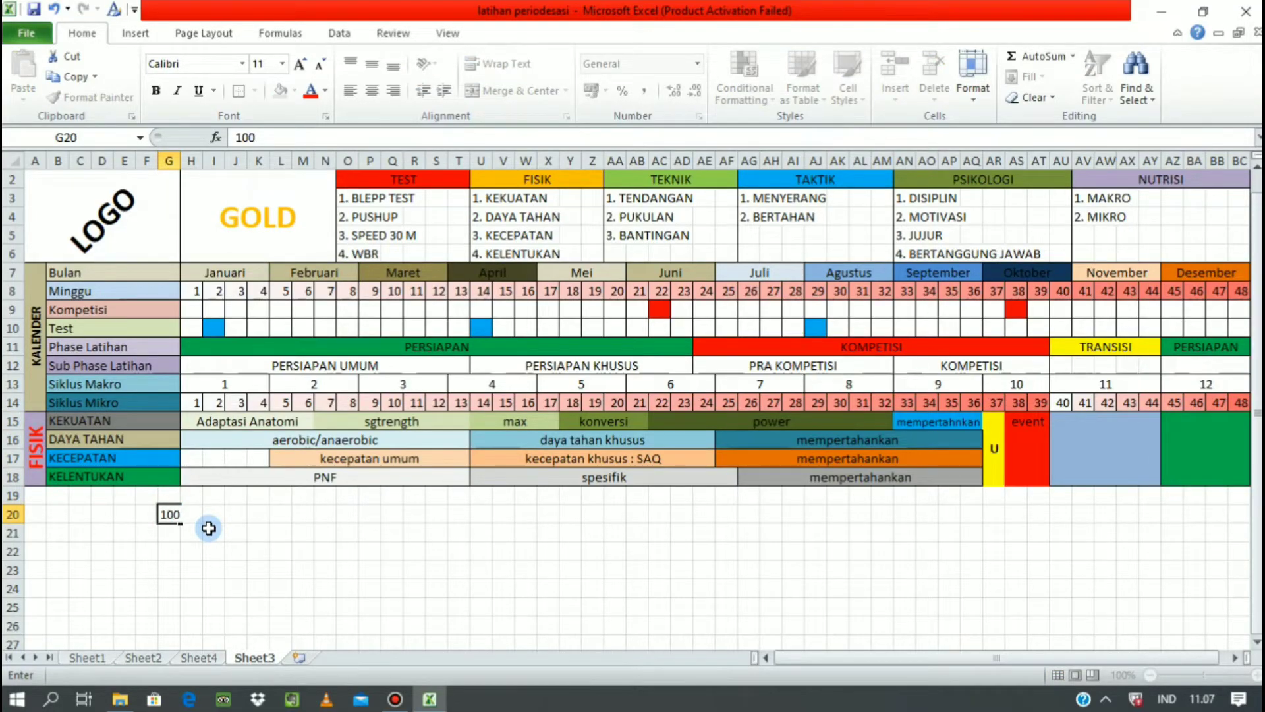
pyautogui.press('Return')
pyautogui.write('90')
pyautogui.press('Return')
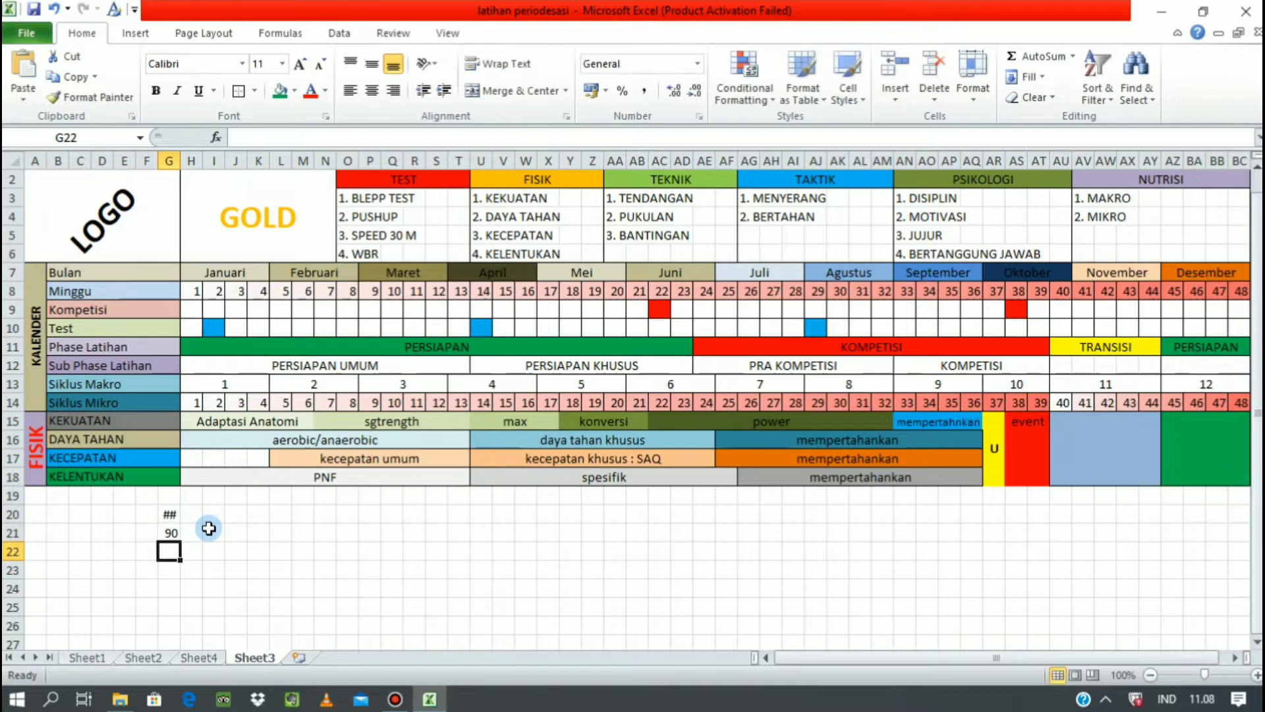
pyautogui.write('80')
pyautogui.press('Return')
pyautogui.write('70')
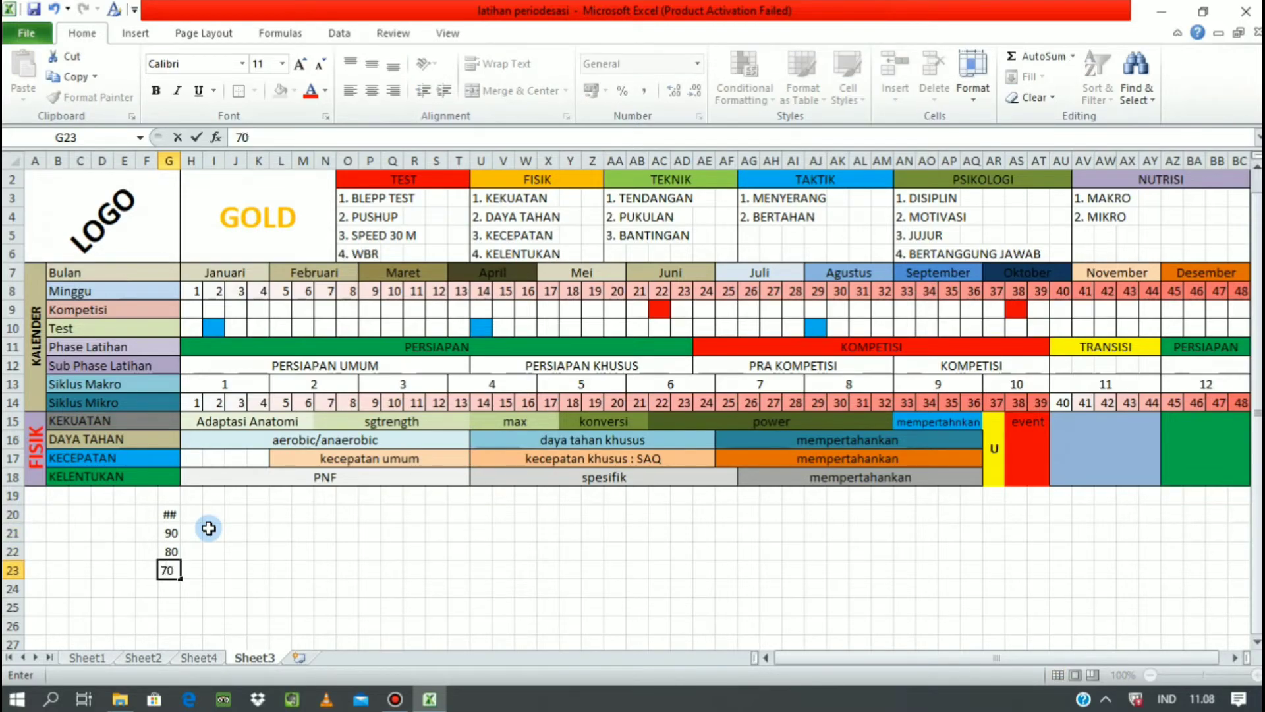
pyautogui.press('Return')
pyautogui.write('60')
pyautogui.press('Return')
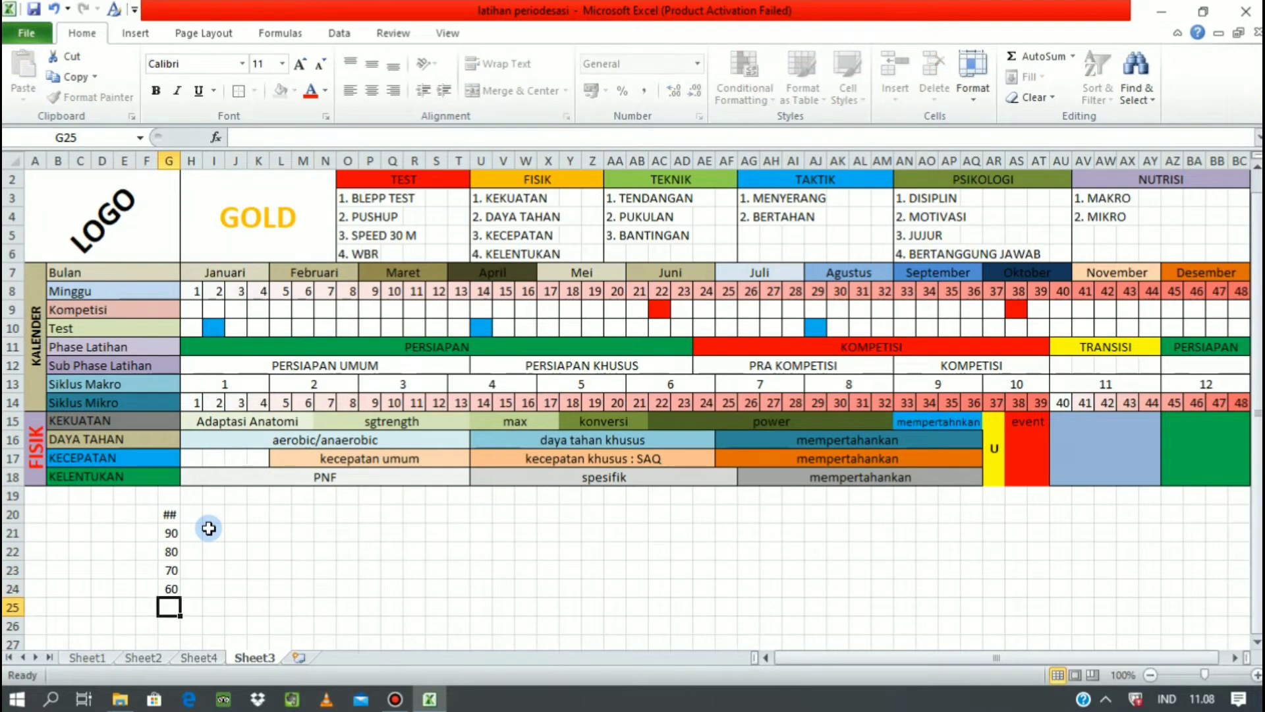
pyautogui.write('50')
pyautogui.press('Return')
pyautogui.write('40')
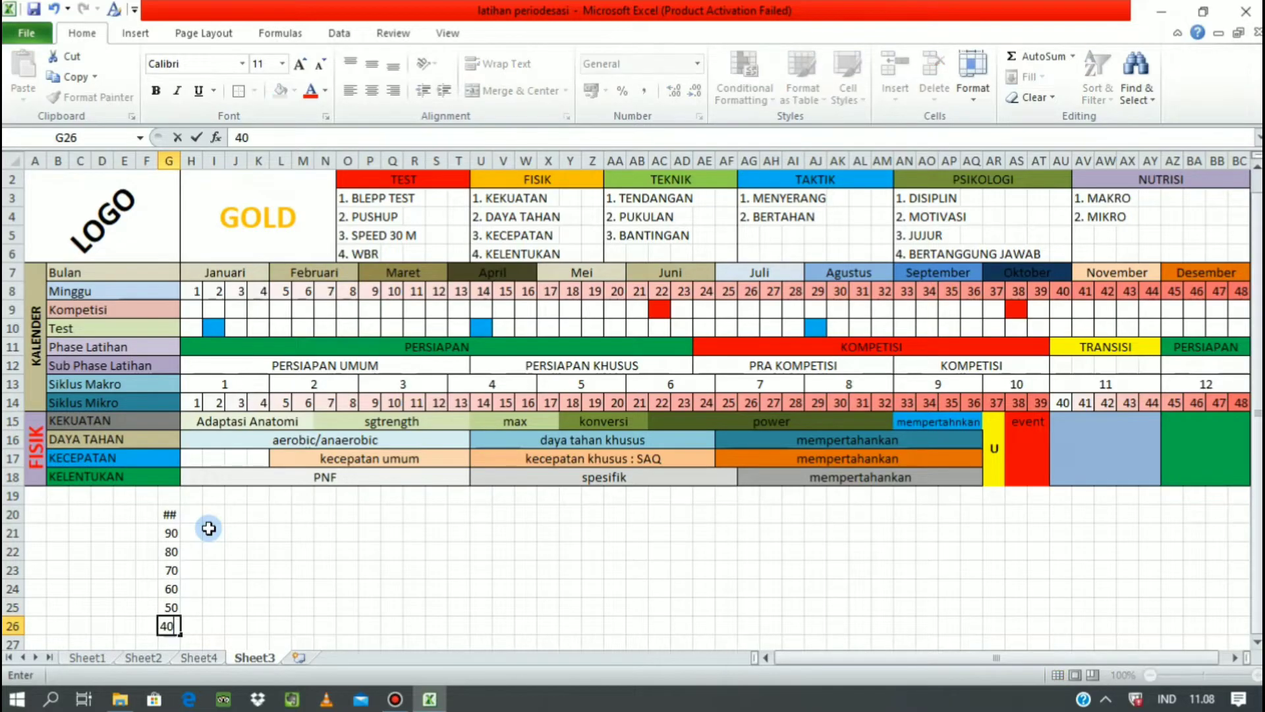
pyautogui.press('Return')
pyautogui.write('30')
pyautogui.press('Return')
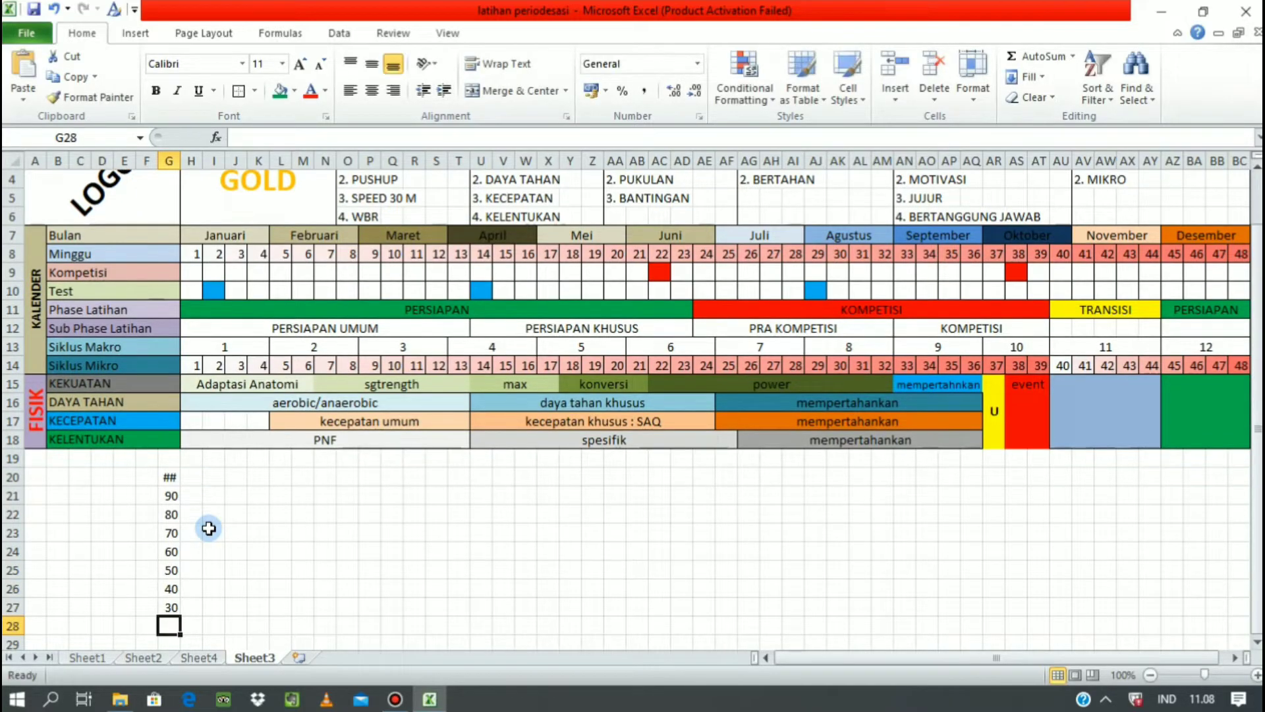
pyautogui.write('20')
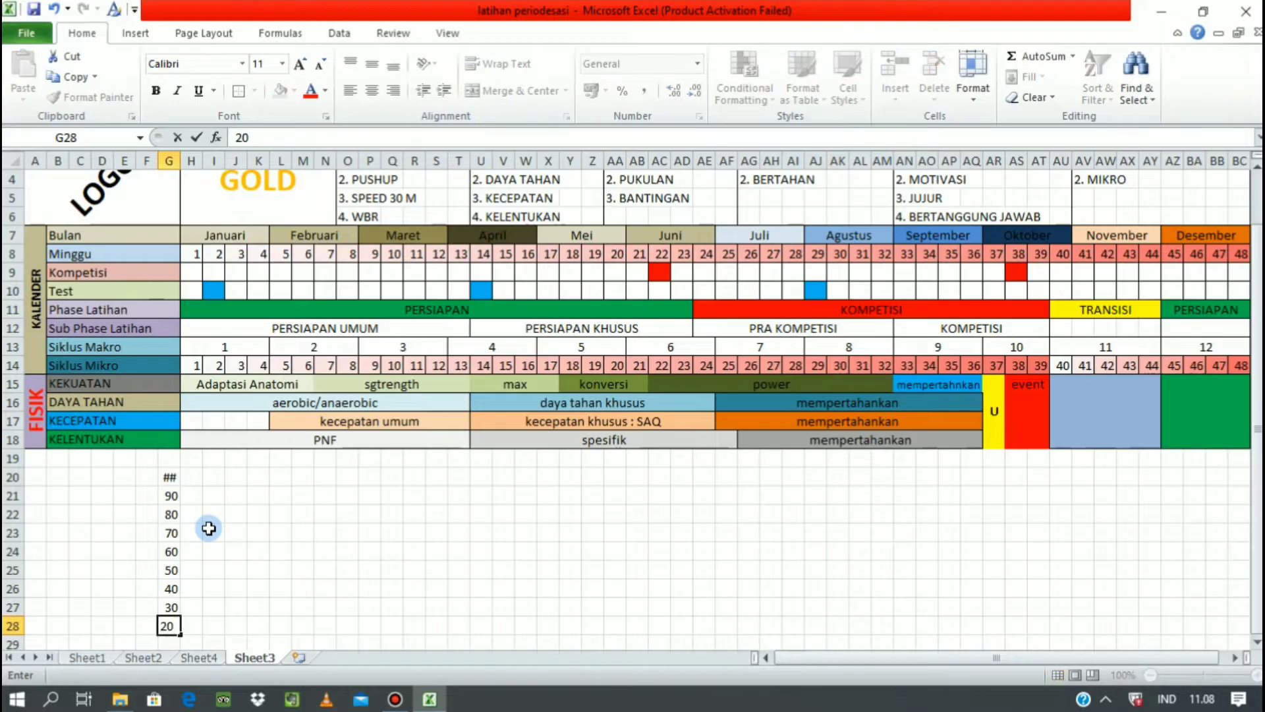
pyautogui.press('Return')
pyautogui.write('10')
pyautogui.click(255, 600)
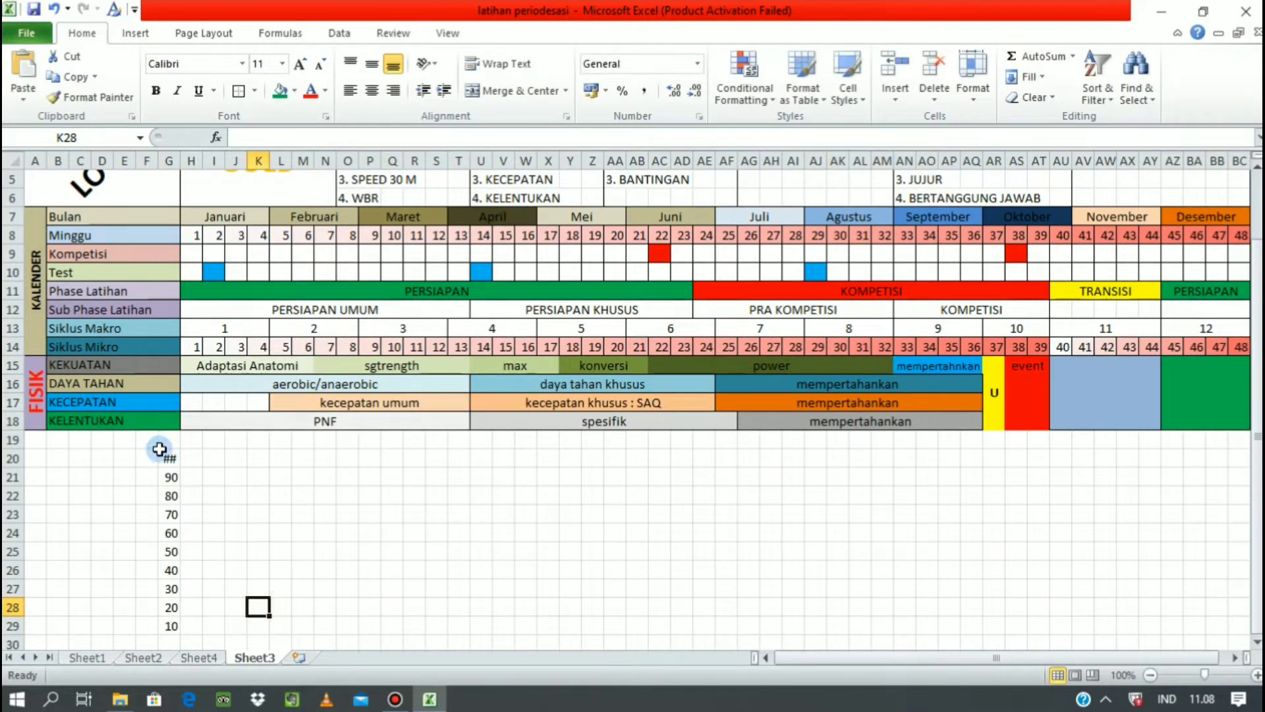
# Step: Widen column G slightly so the three-digit value in G20 fits
pyautogui.click(169, 438)
pyautogui.moveTo(180, 160); pyautogui.dragTo(188, 161)
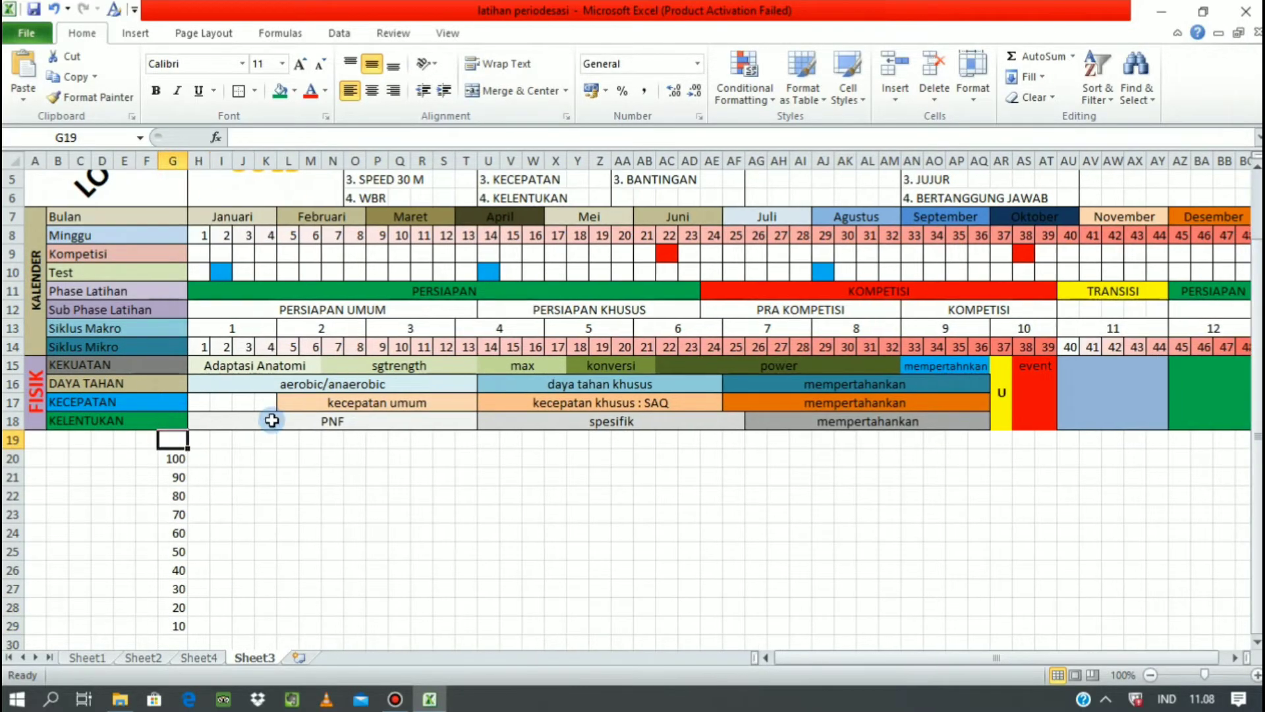
pyautogui.click(268, 419)
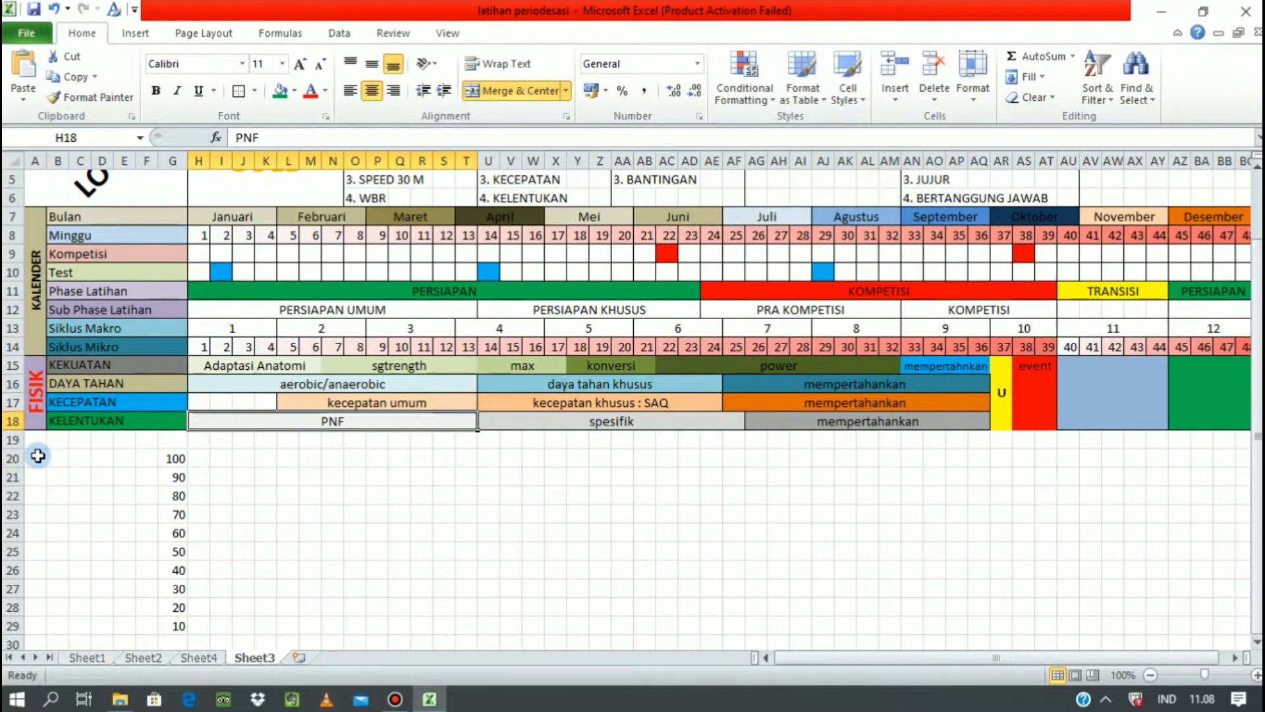
# Step: Merge and center A19:A29 below the FISIK label and enter "FAKTOR LATIHAN"
pyautogui.moveTo(33, 438); pyautogui.dragTo(37, 627)
pyautogui.click(506, 90)
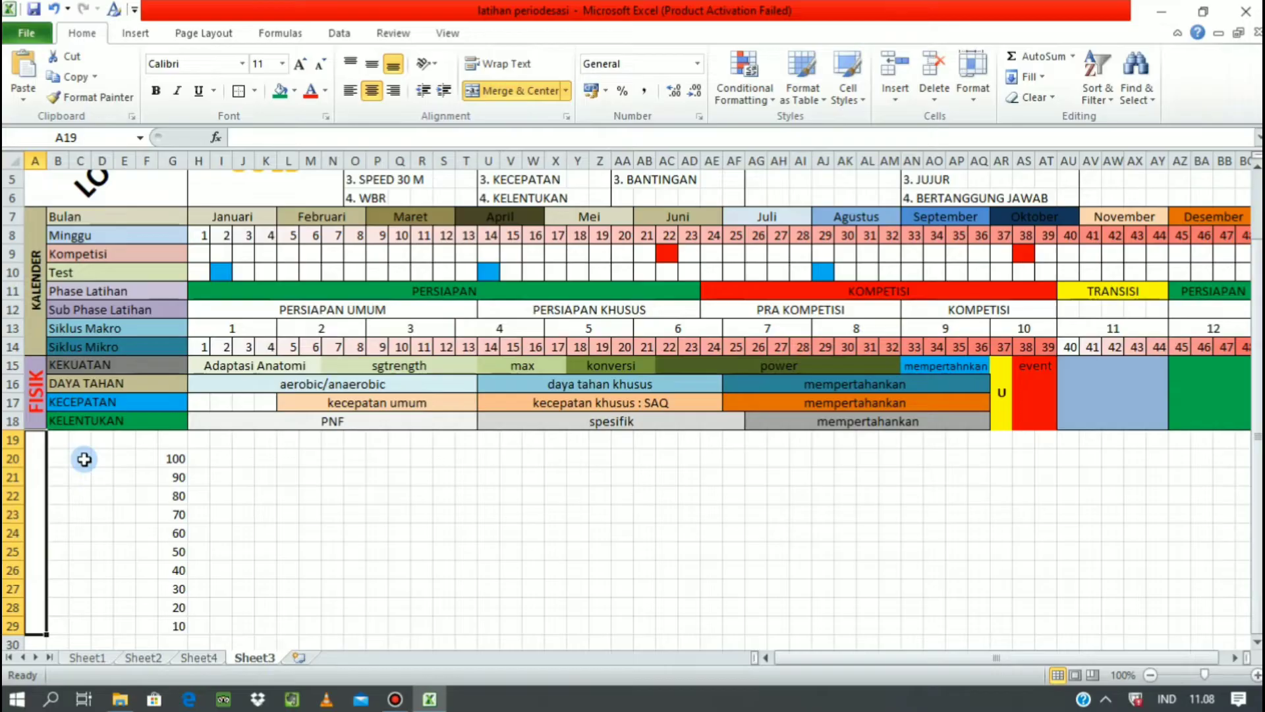
pyautogui.write('FAKTOR LAT')
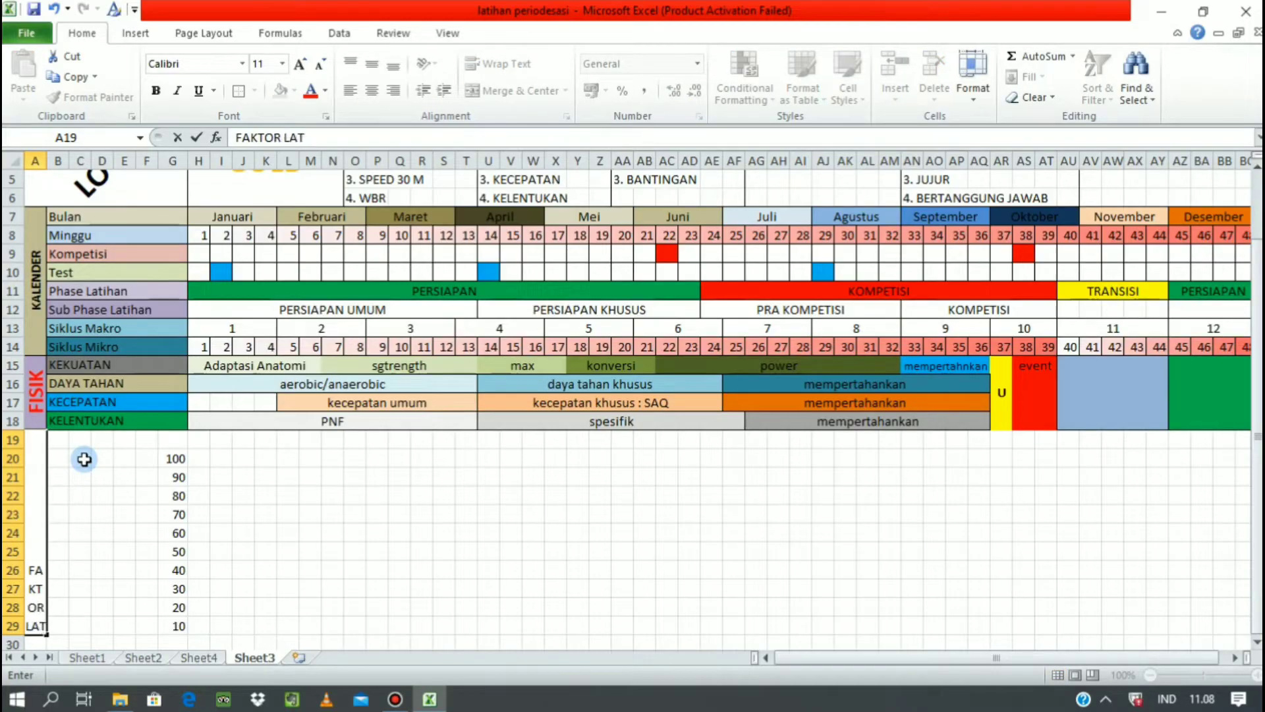
pyautogui.write('IHAN')
pyautogui.hotkey('ctrl', 'Return')
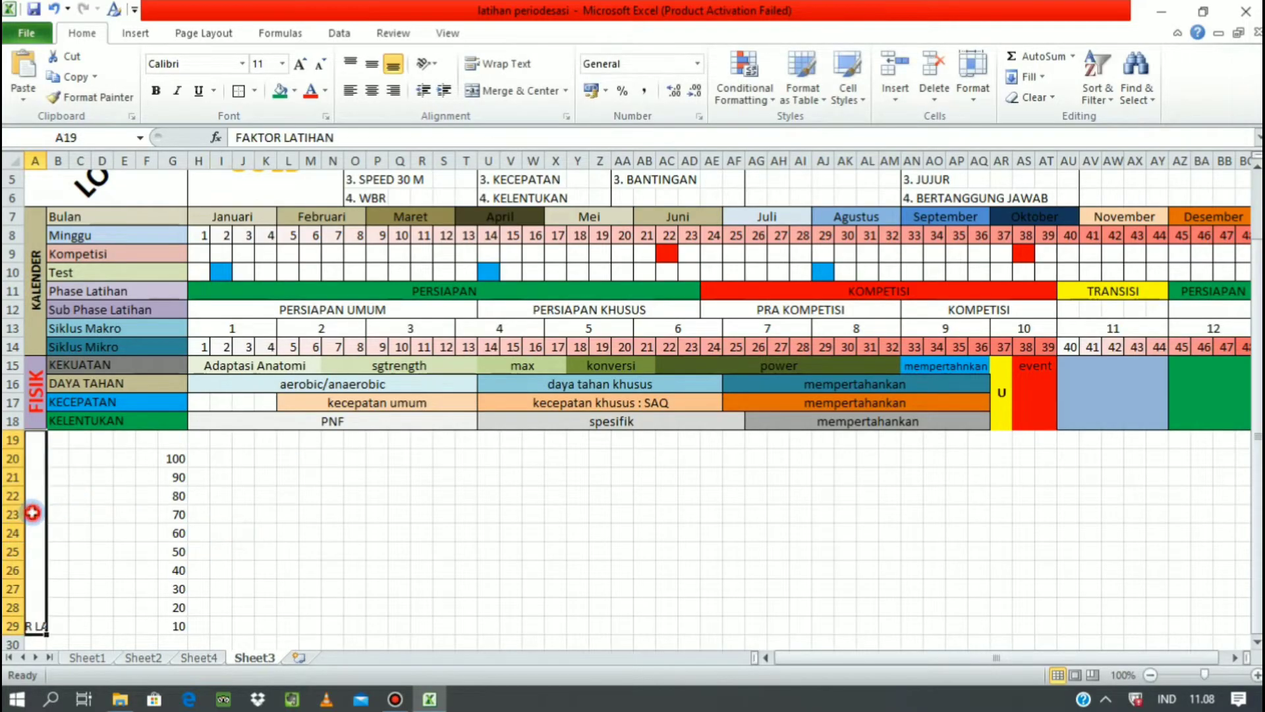
# Step: Rotate the FAKTOR LATIHAN text upward, middle-align it, and make it bold at font size 20
pyautogui.click(426, 63)
pyautogui.click(320, 145)
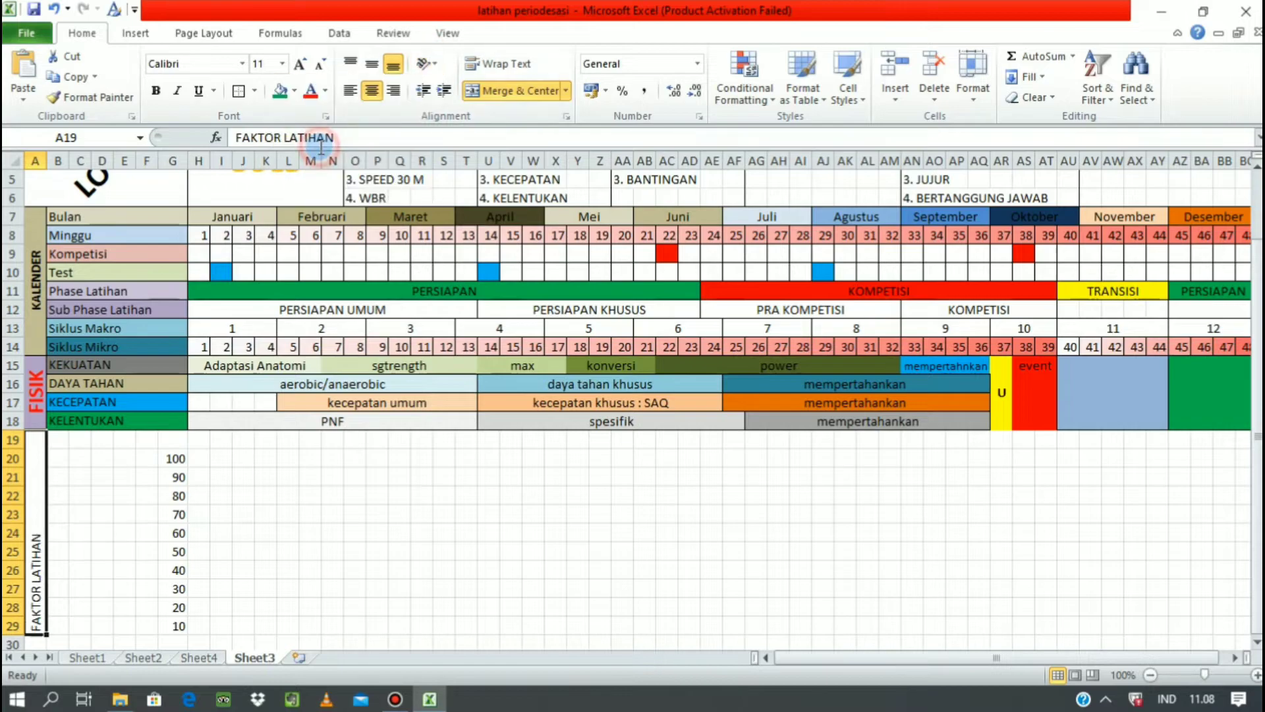
pyautogui.click(371, 63)
pyautogui.click(159, 93)
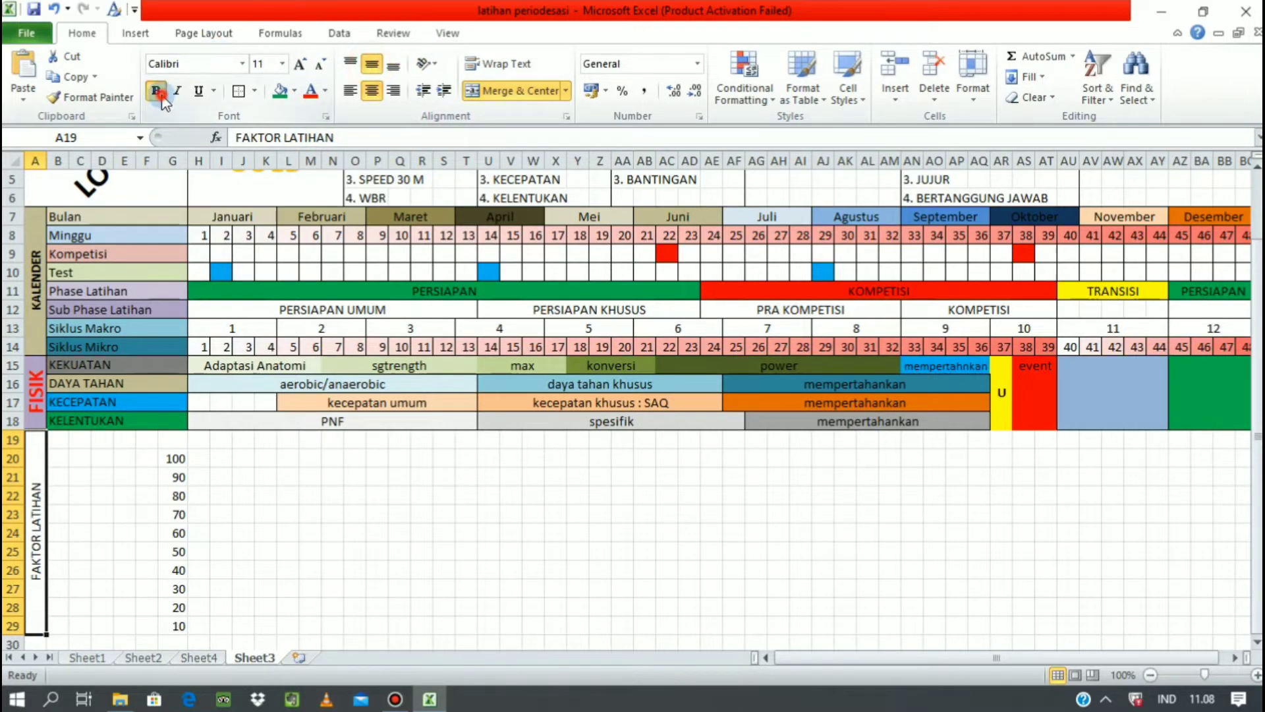
pyautogui.click(282, 63)
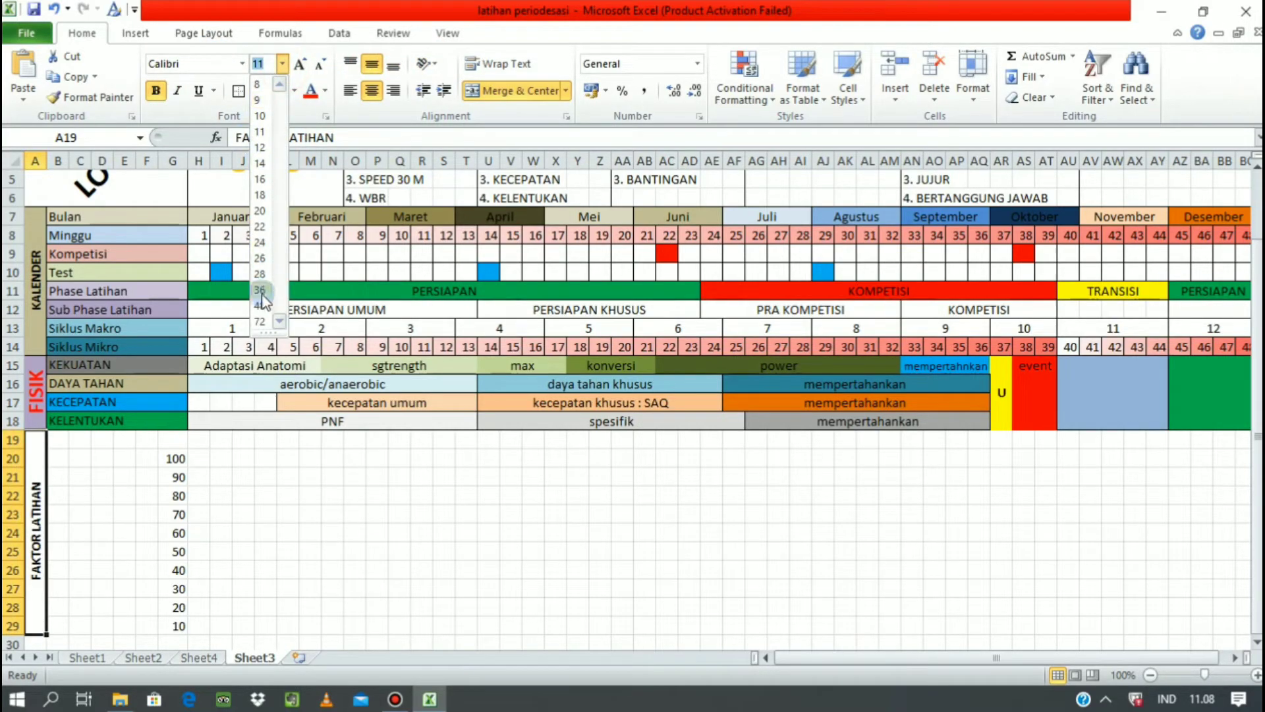
pyautogui.click(253, 208)
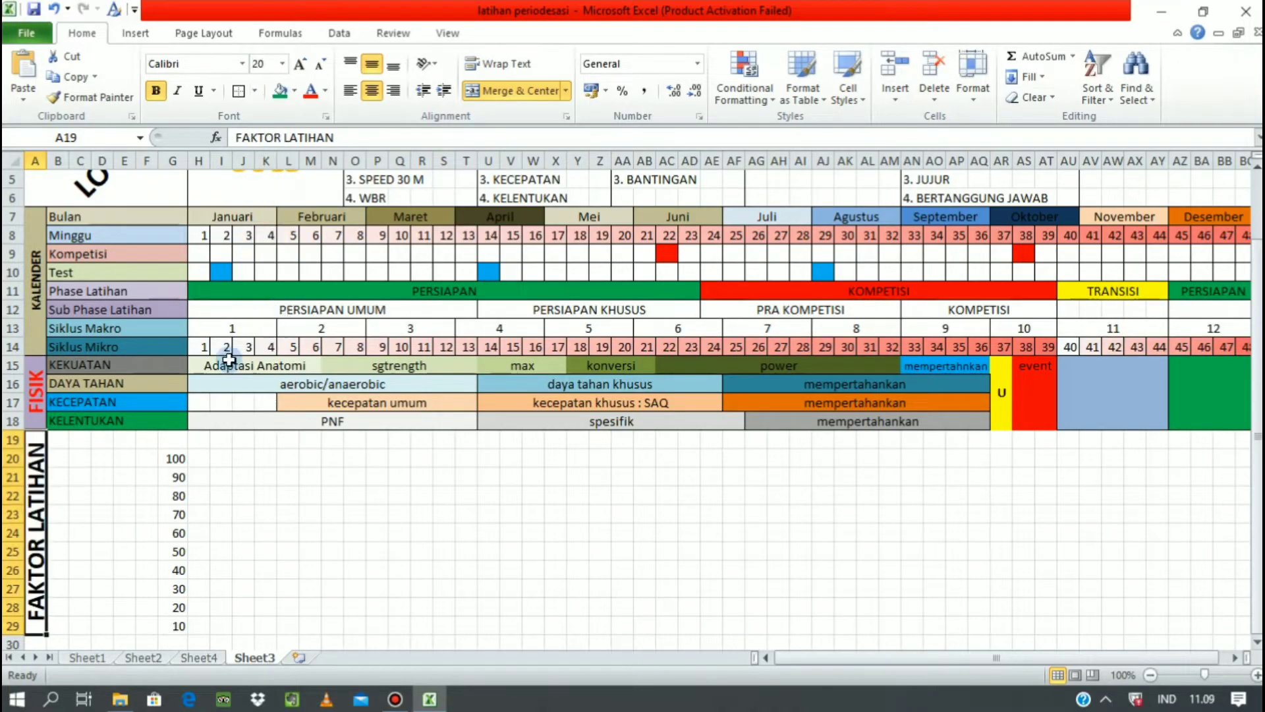
# Step: Fill the merged FAKTOR LATIHAN label with orange and change its text color to a darker theme blue
pyautogui.click(294, 92)
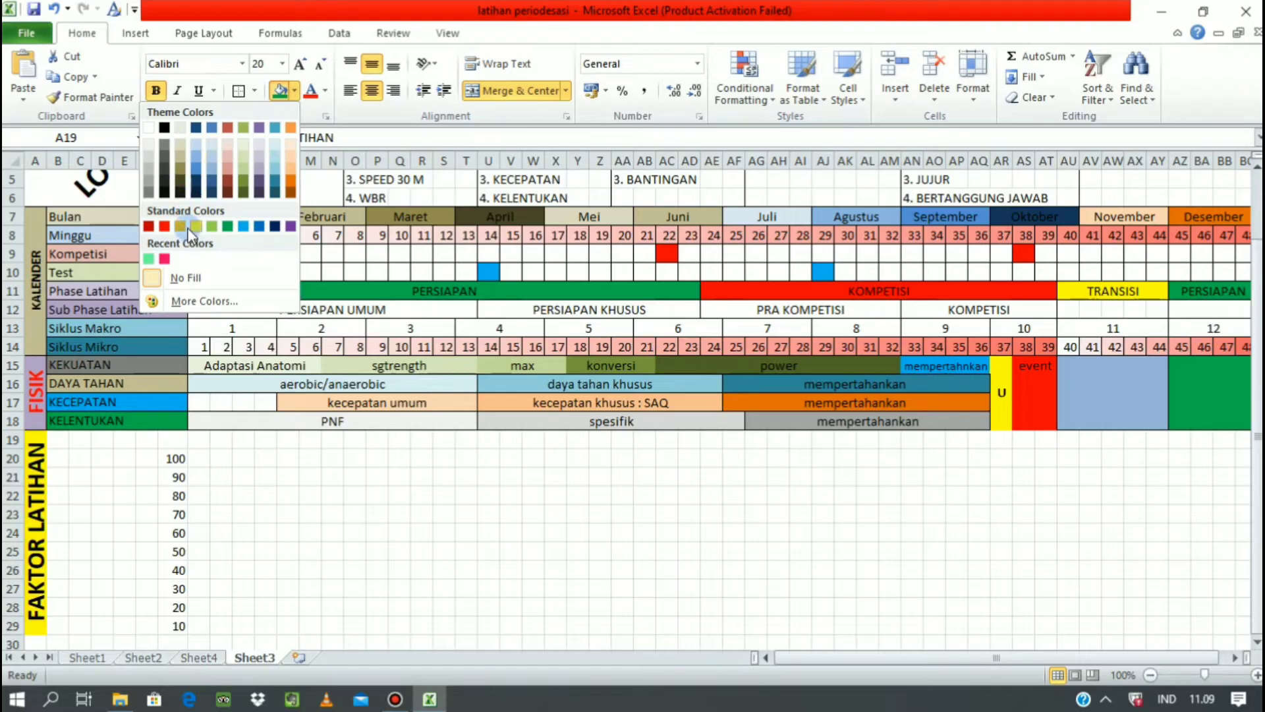
pyautogui.click(189, 229)
pyautogui.moveTo(263, 458); pyautogui.dragTo(265, 475)
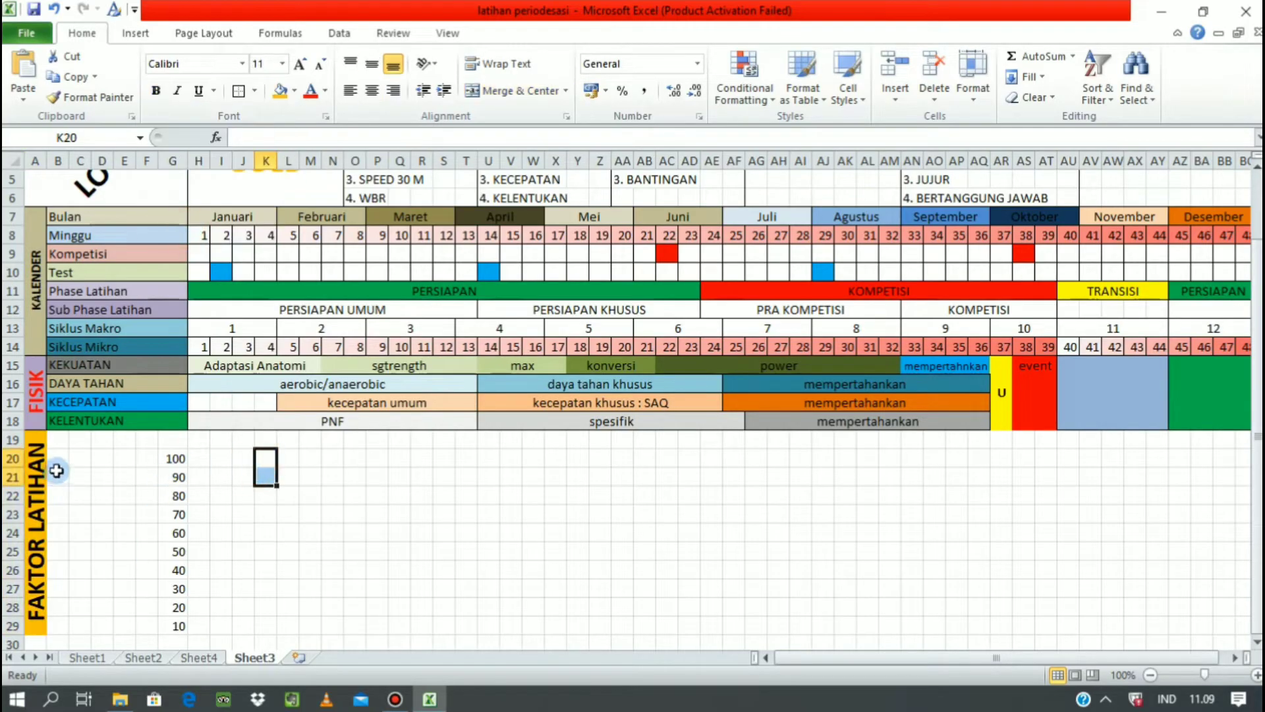
pyautogui.click(38, 502)
pyautogui.click(325, 91)
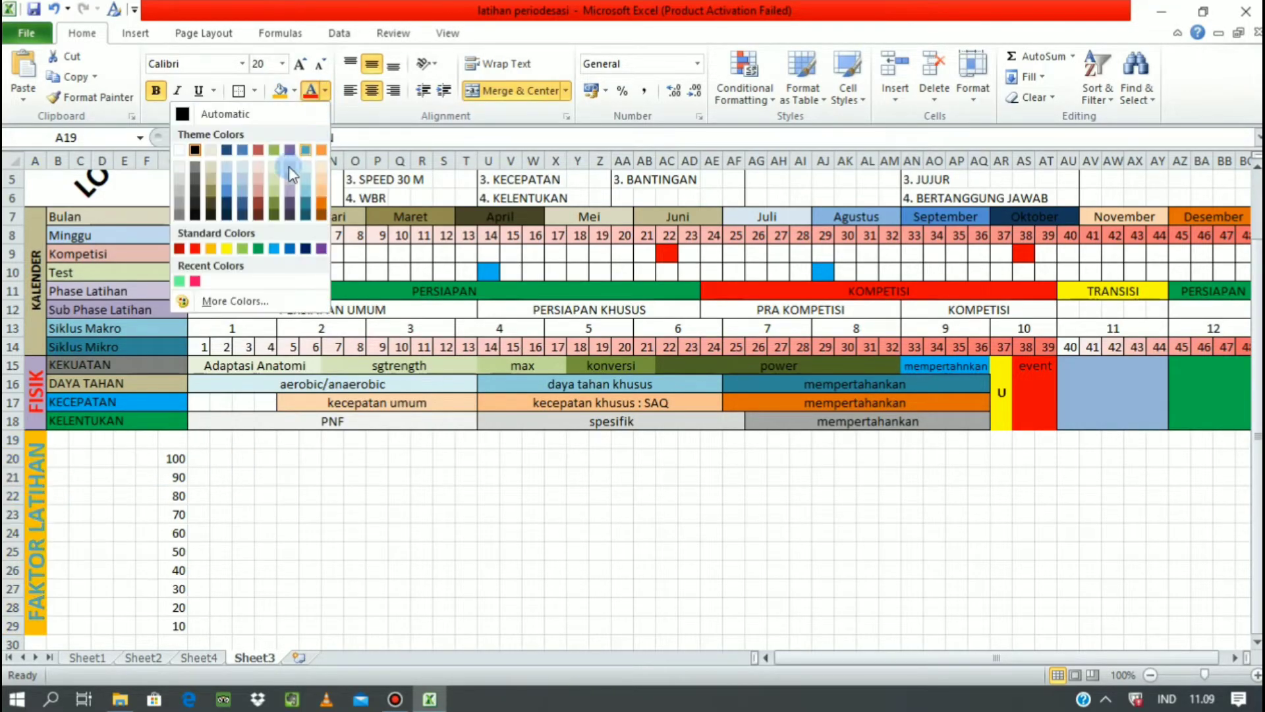
pyautogui.click(240, 204)
pyautogui.click(288, 513)
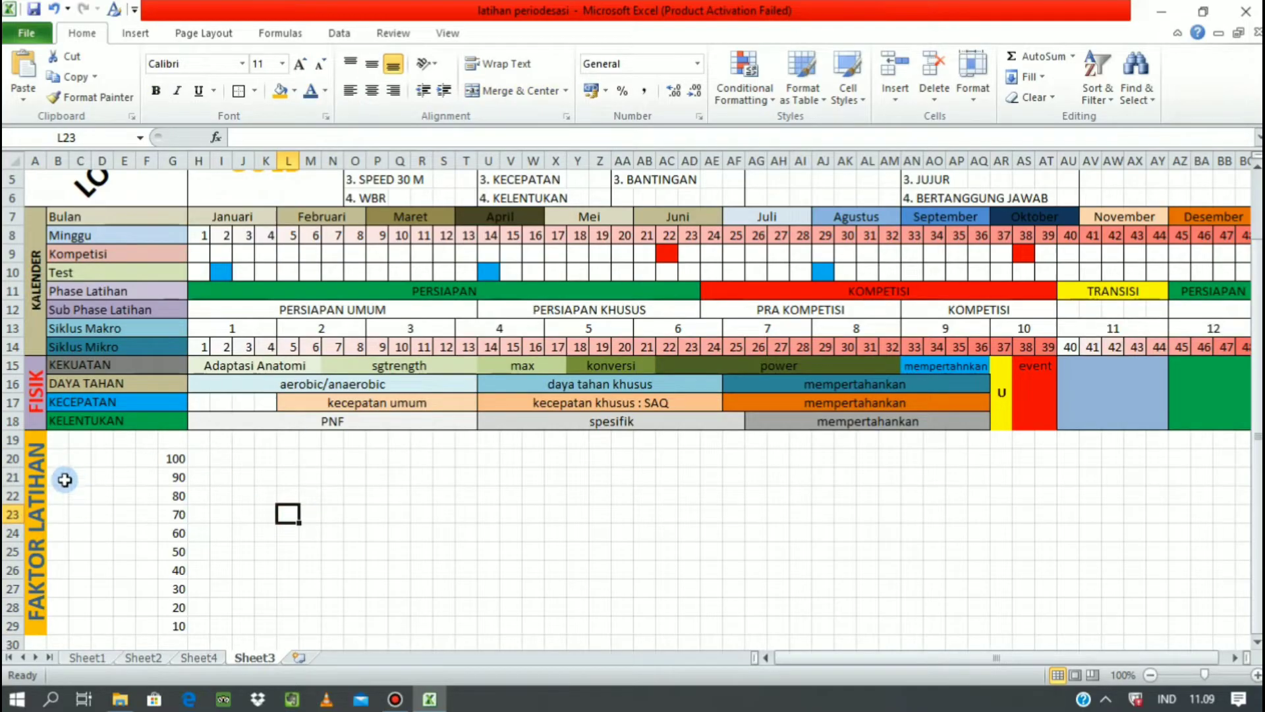
# Step: Enter the labels VOLUME, INTENSITAS and PEAK in cells B21 to B23 beside the FAKTOR LATIHAN heading
pyautogui.click(60, 479)
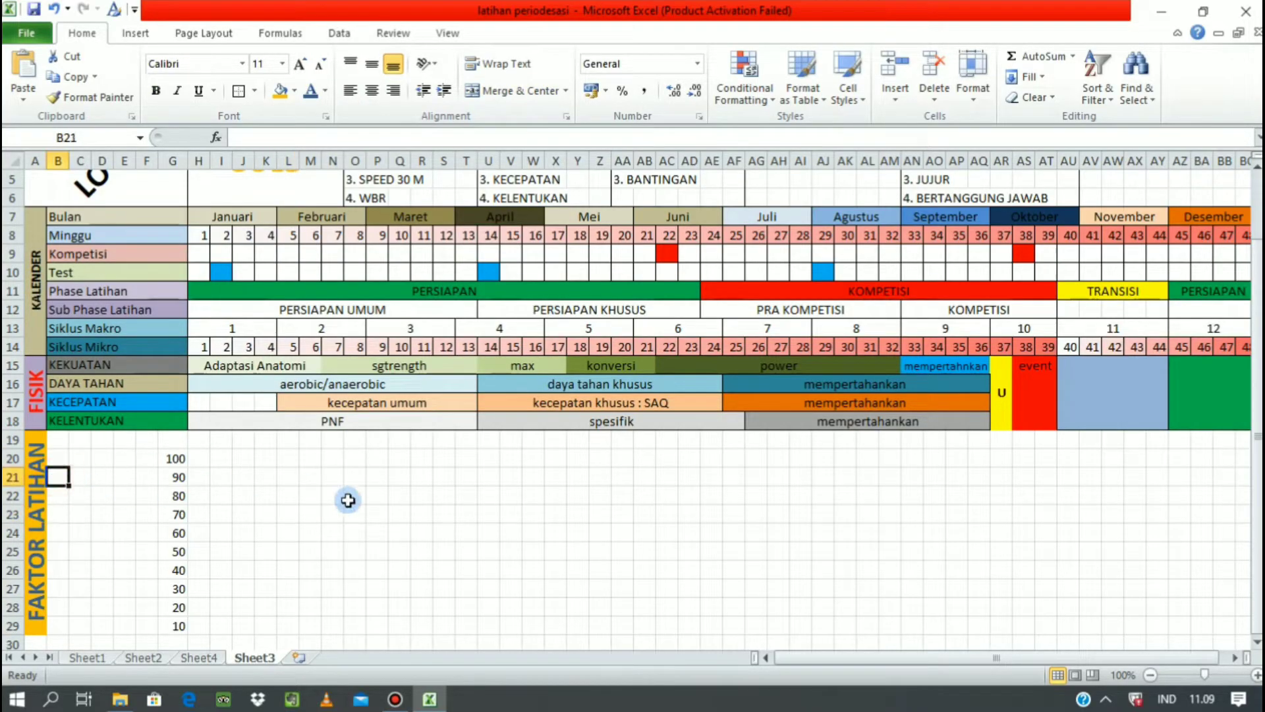
pyautogui.write('VOLUME')
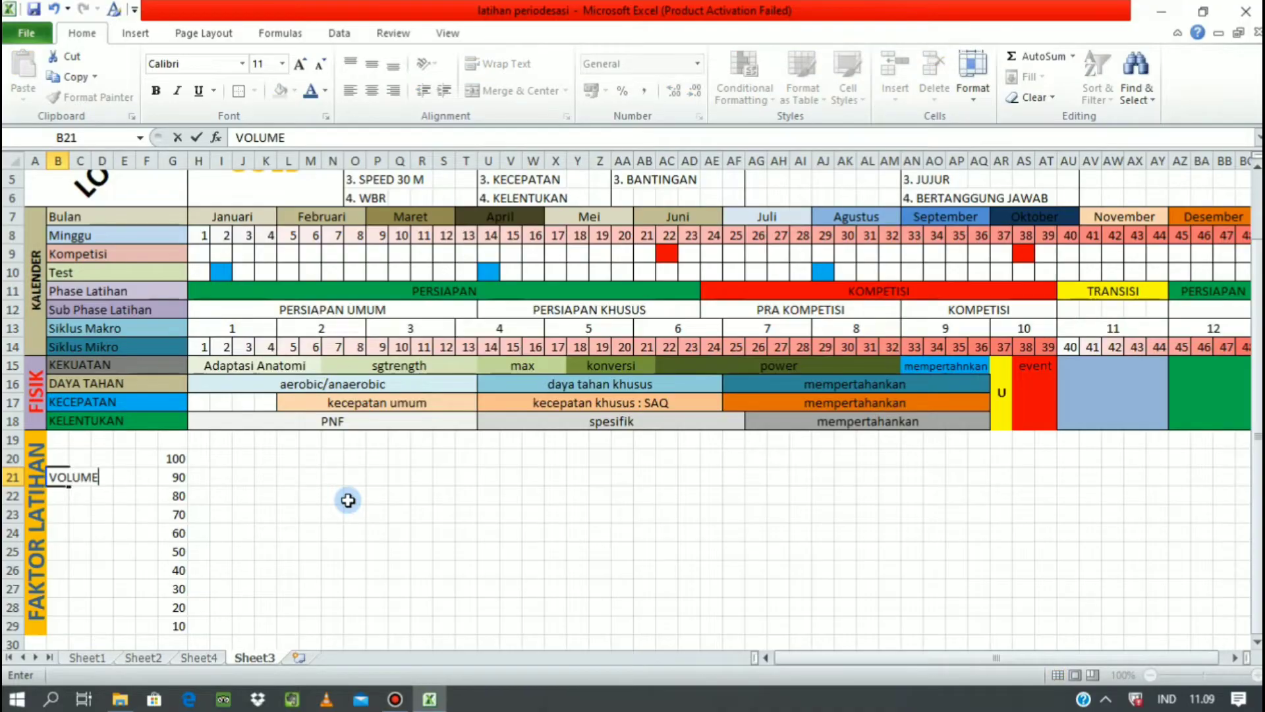
pyautogui.click(58, 496)
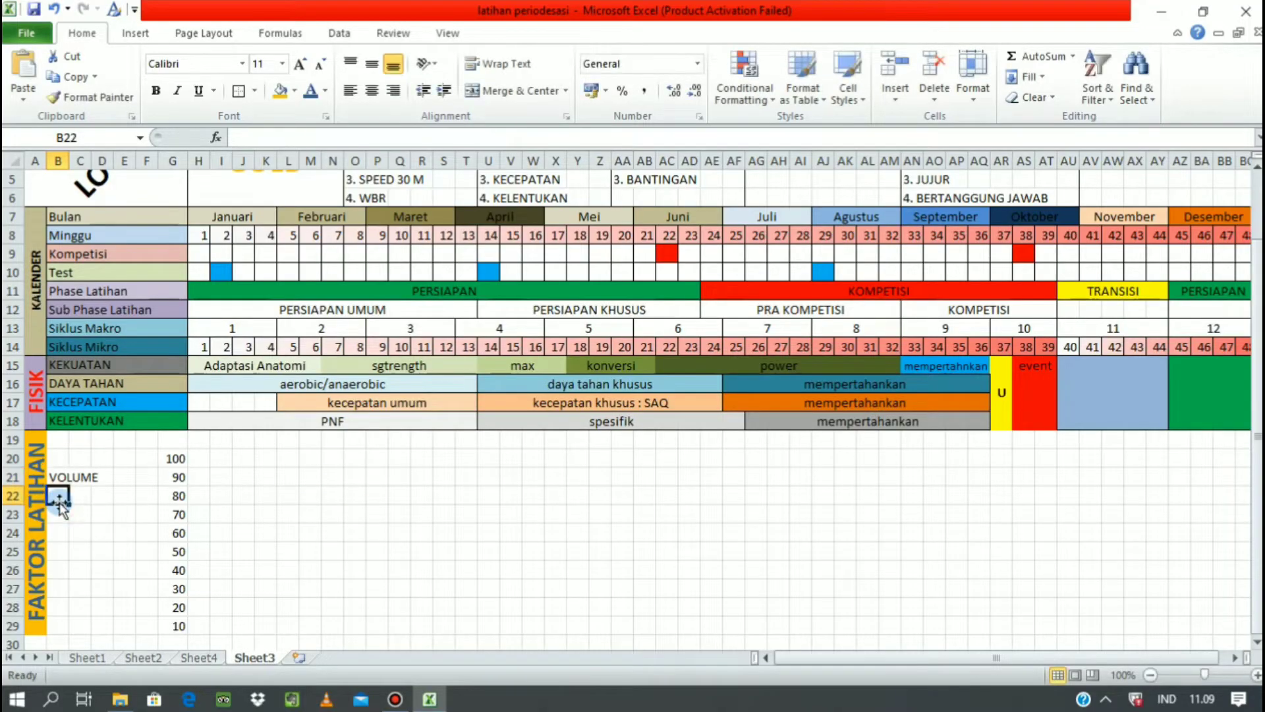
pyautogui.write('O')
pyautogui.press('BackSpace')
pyautogui.write('INTENSITAS')
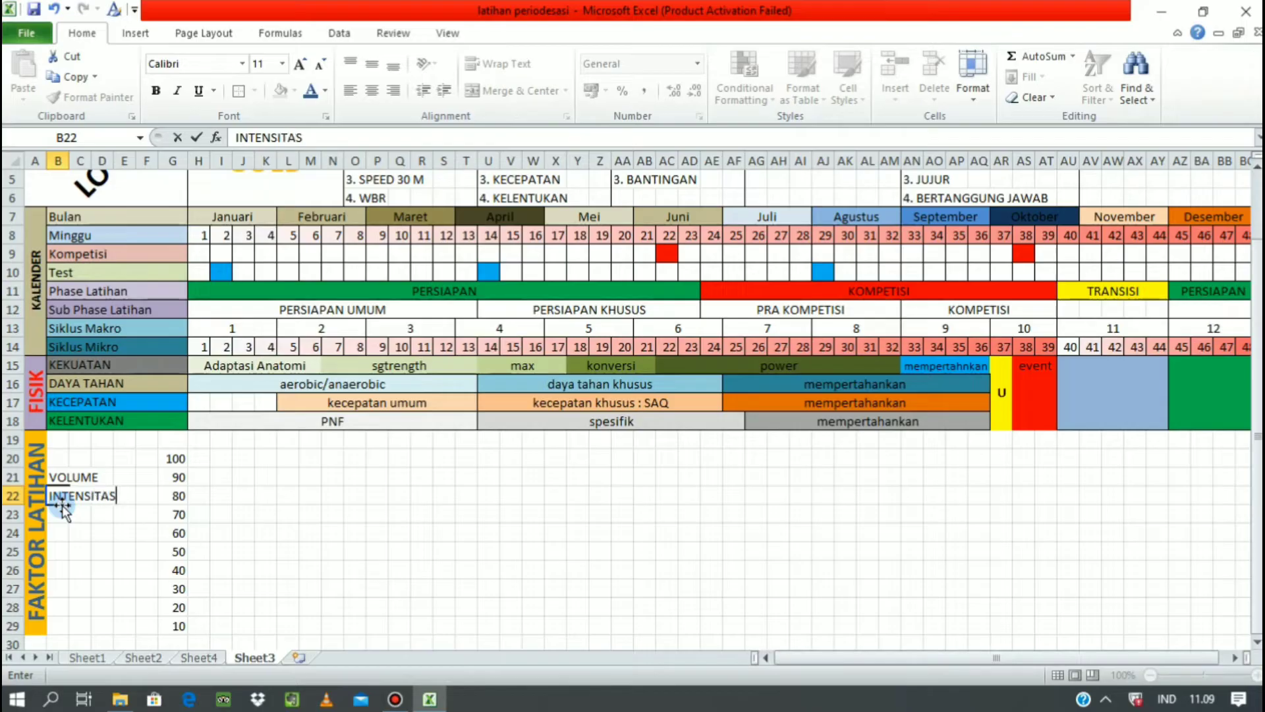
pyautogui.press('Return')
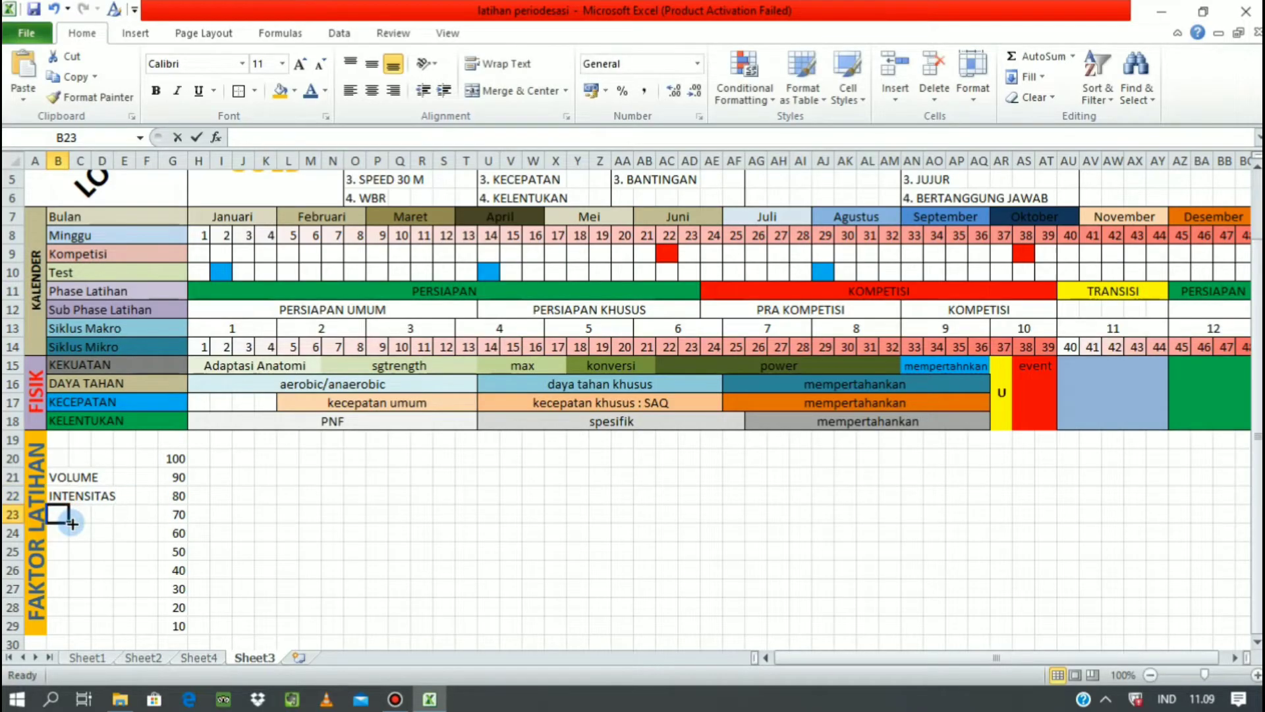
pyautogui.write('PEAK')
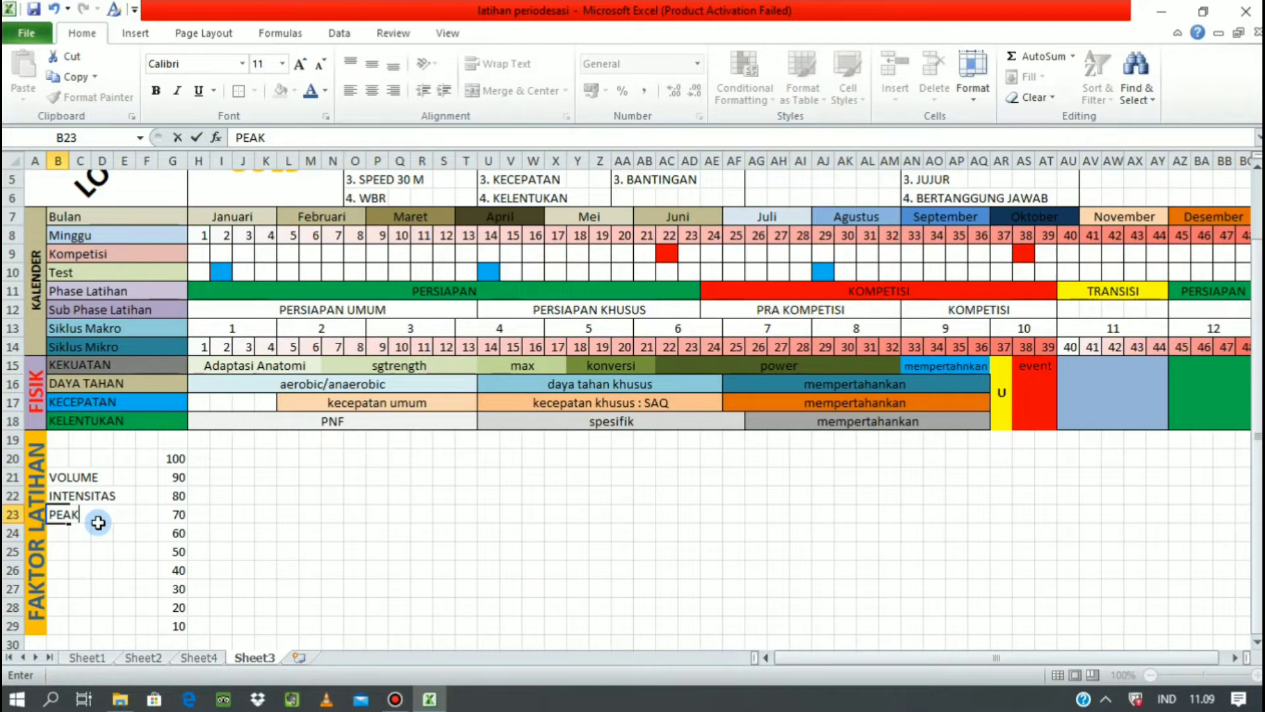
# Step: Enter the training factor labels FISIK, TEKNIK, TAKTIK and MENTAL in cells B25 to B28
pyautogui.click(57, 556)
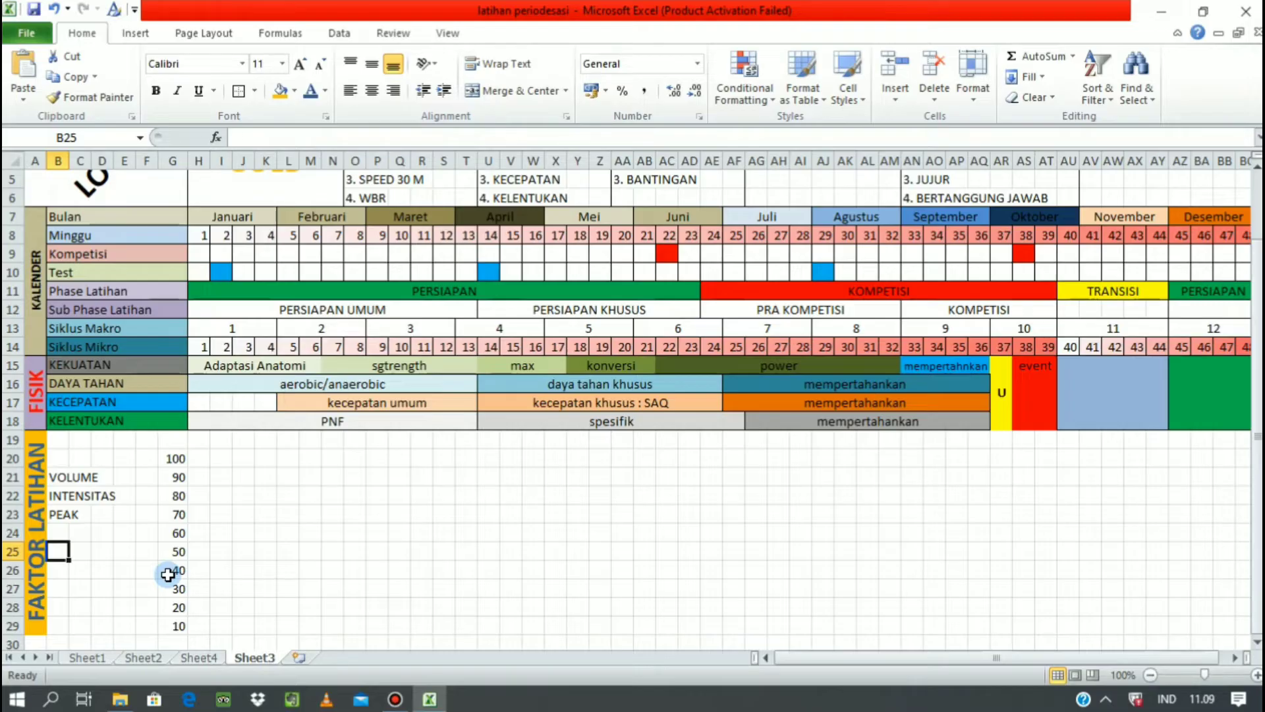
pyautogui.write('FISIK')
pyautogui.press('Return')
pyautogui.write('TEKNIK')
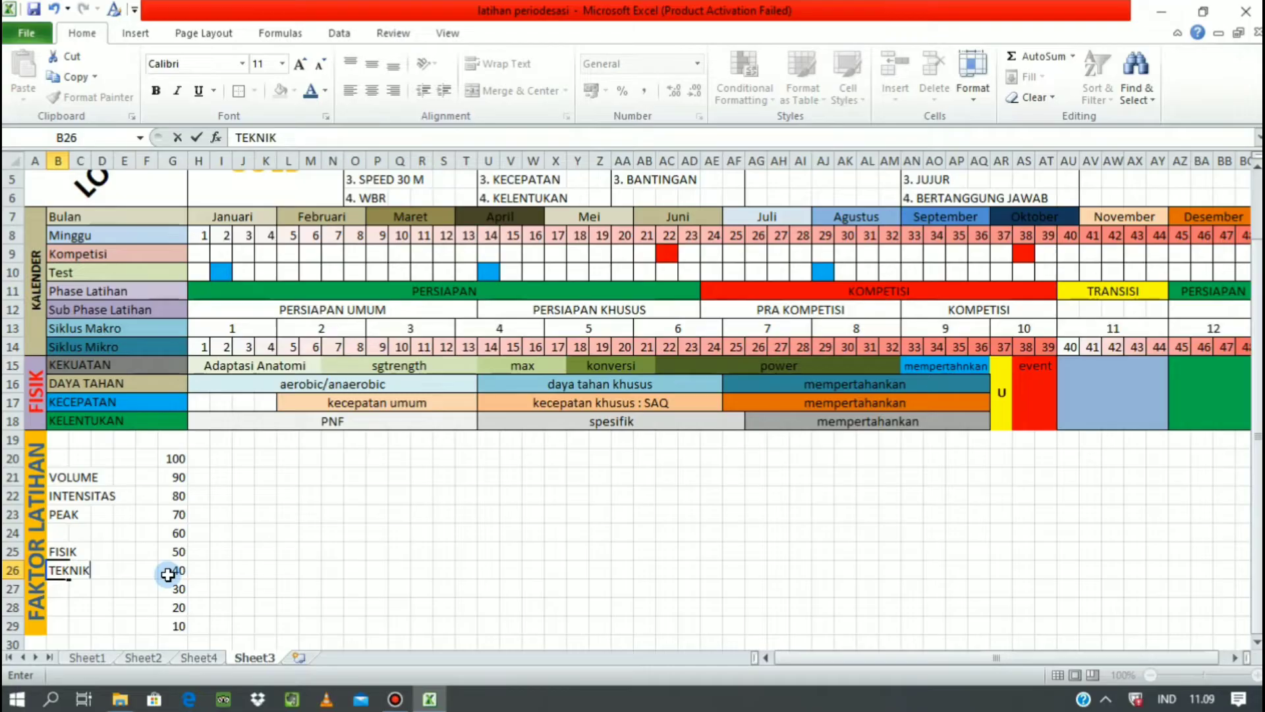
pyautogui.press('Return')
pyautogui.write('TAKTIK')
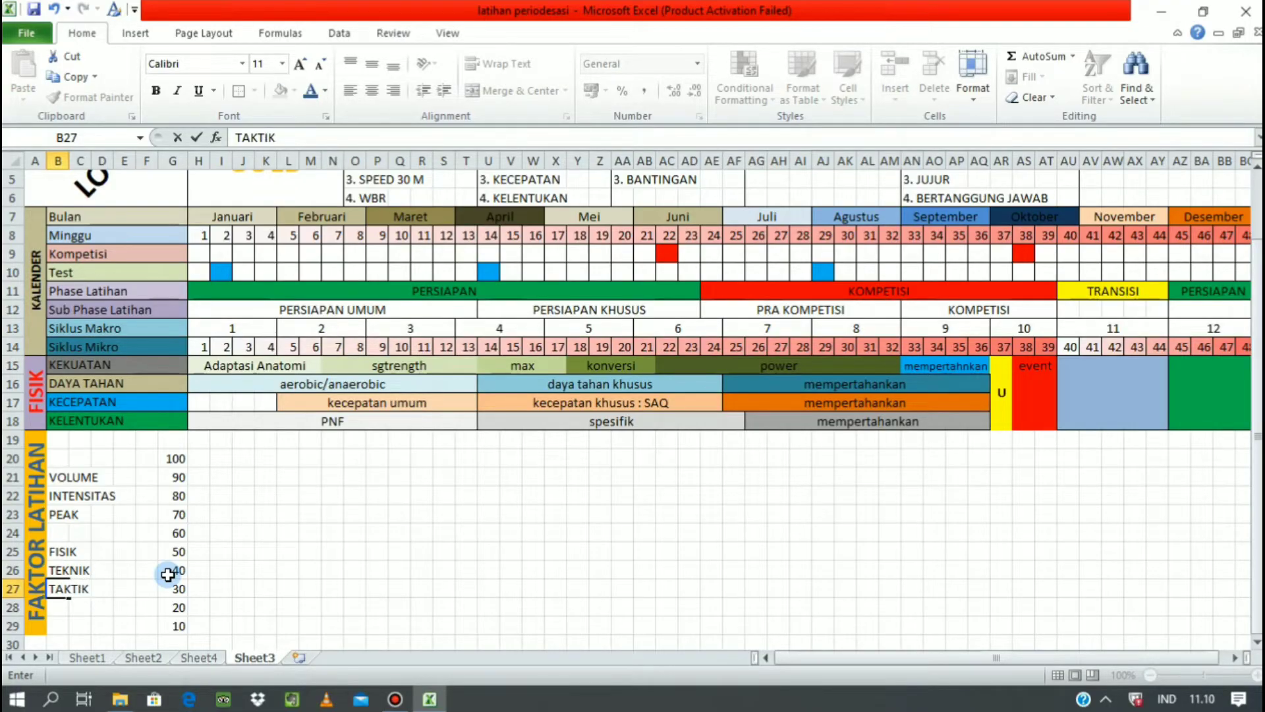
pyautogui.press('Return')
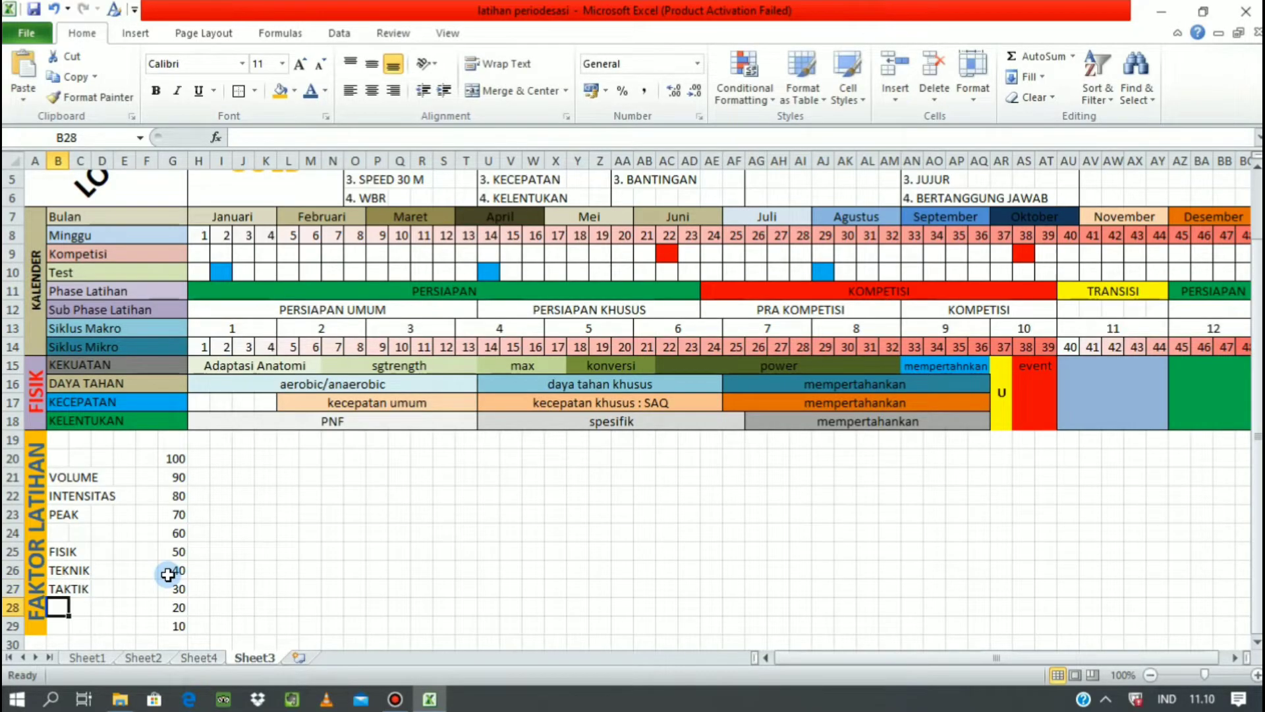
pyautogui.write('MENTAL')
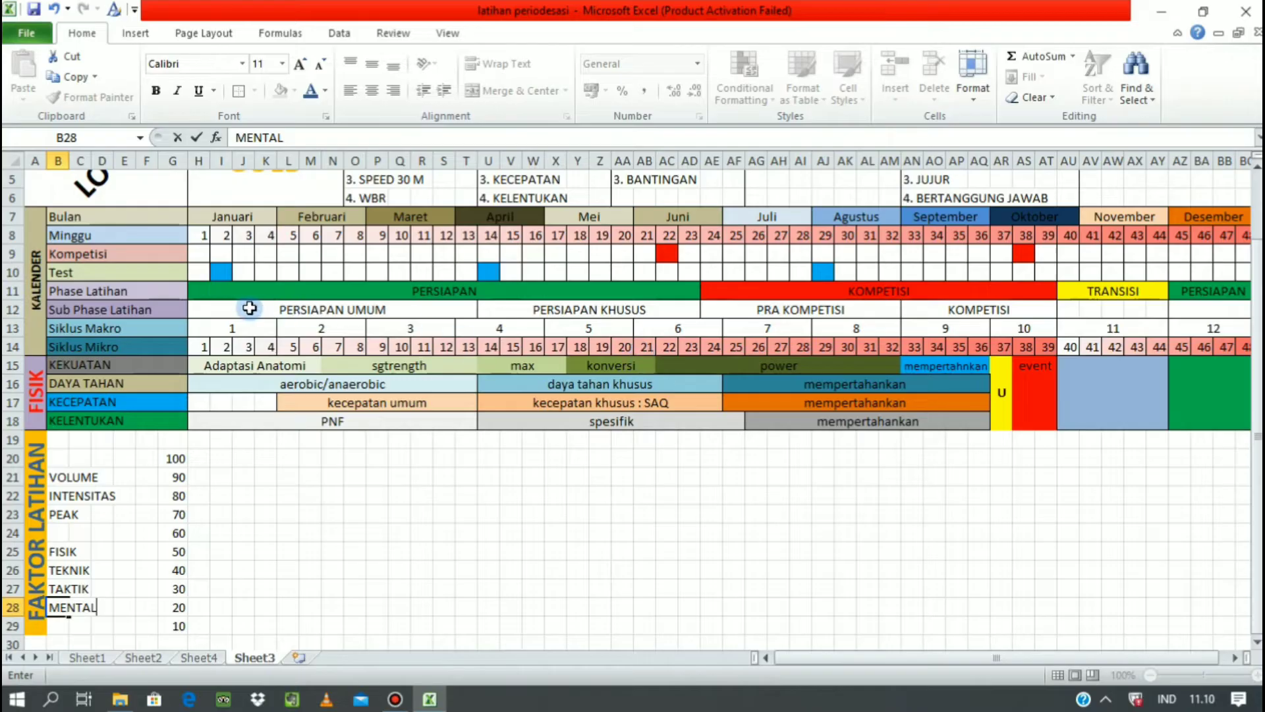
# Step: In the Sub Phase Latihan row, fill PERSIAPAN UMUM with yellow and PERSIAPAN KHUSUS with orange
pyautogui.click(225, 308)
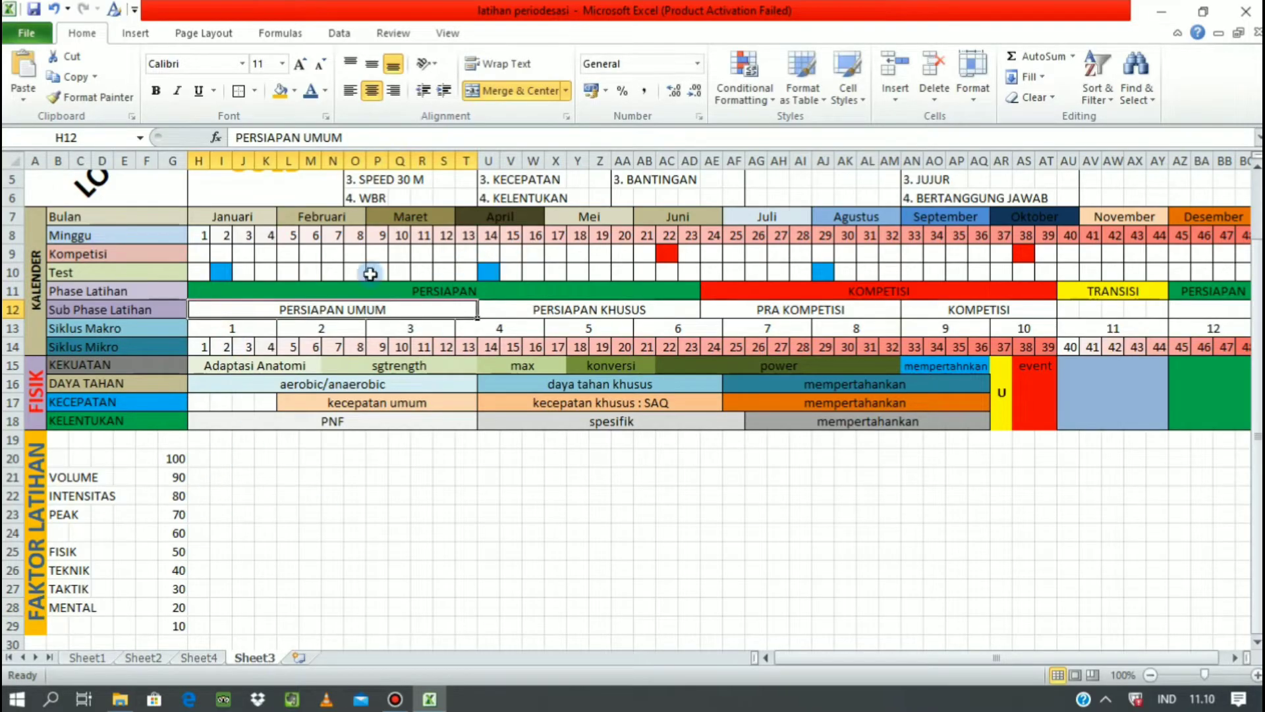
pyautogui.click(295, 91)
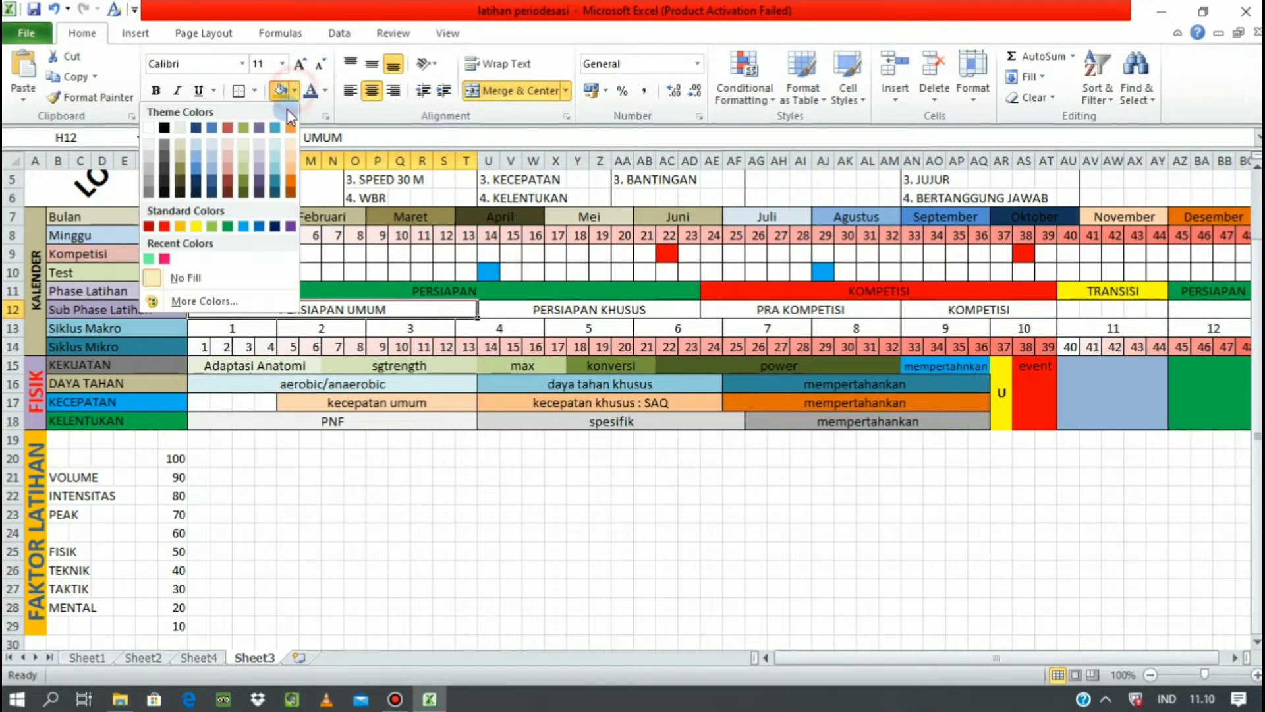
pyautogui.click(196, 226)
pyautogui.click(532, 313)
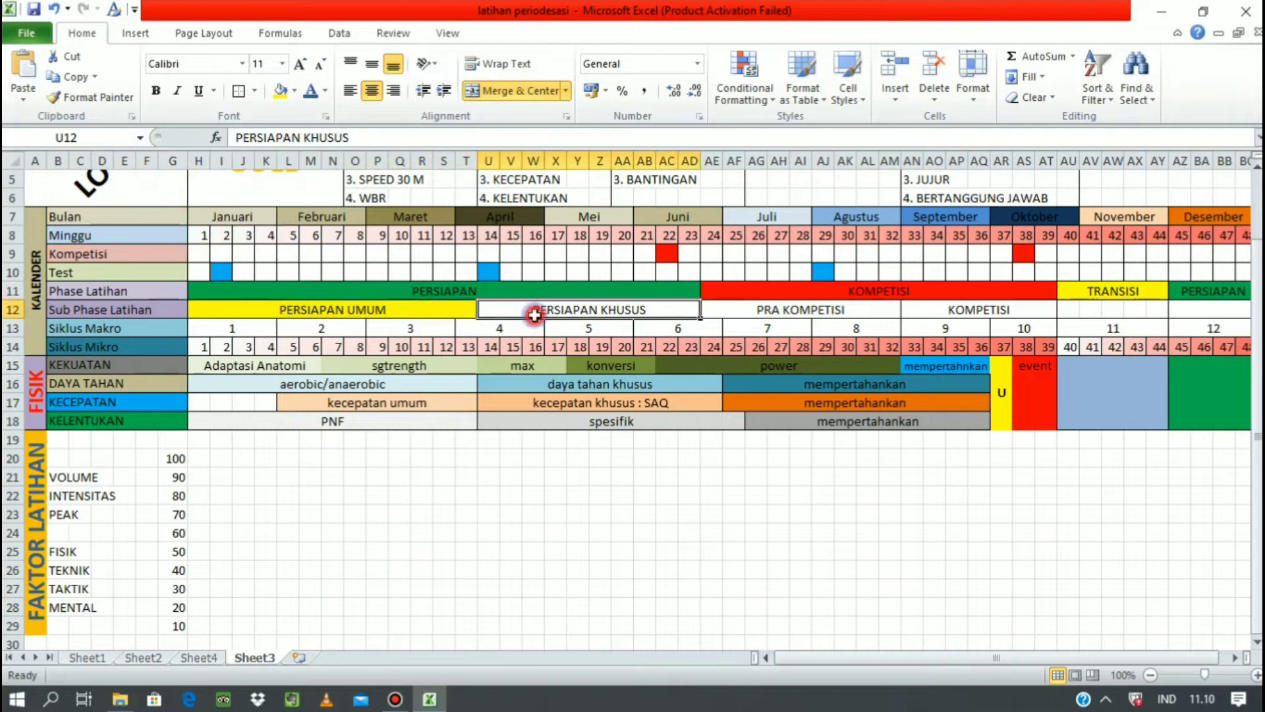
pyautogui.click(295, 91)
pyautogui.click(185, 226)
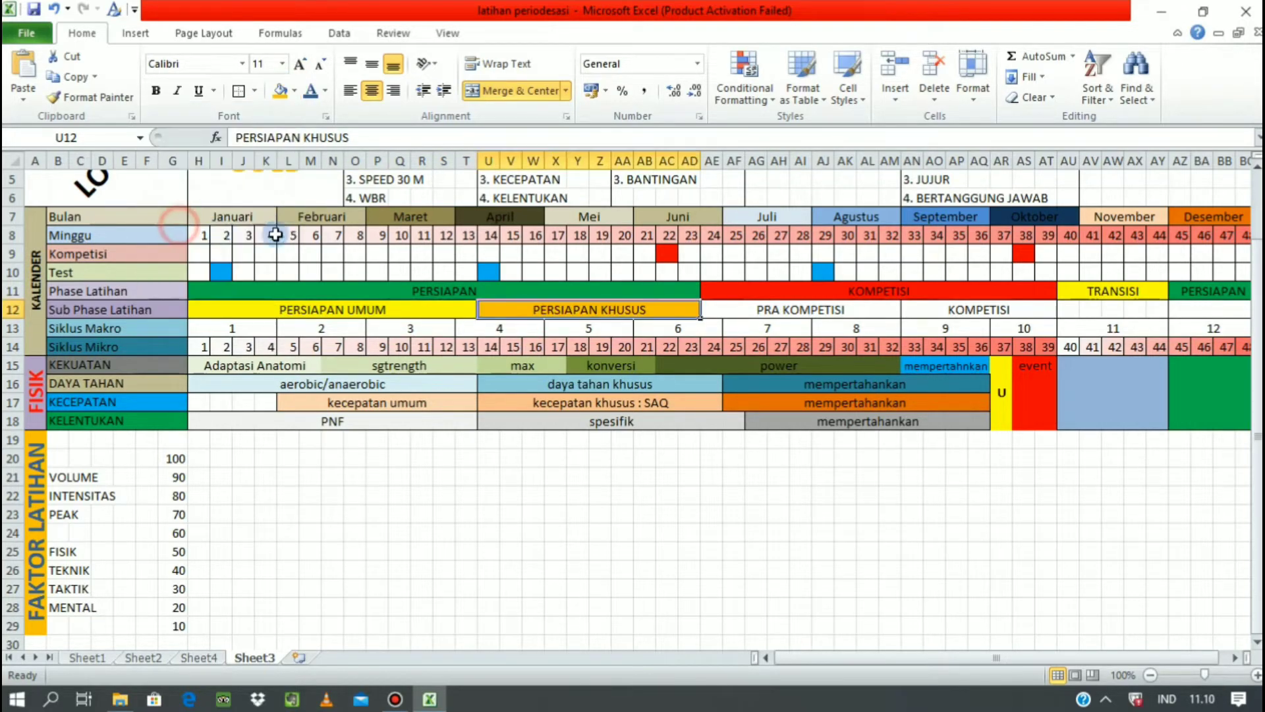
# Step: In the Sub Phase Latihan row, fill PRA KOMPETISI with light green and KOMPETISI with red
pyautogui.click(806, 312)
pyautogui.click(293, 93)
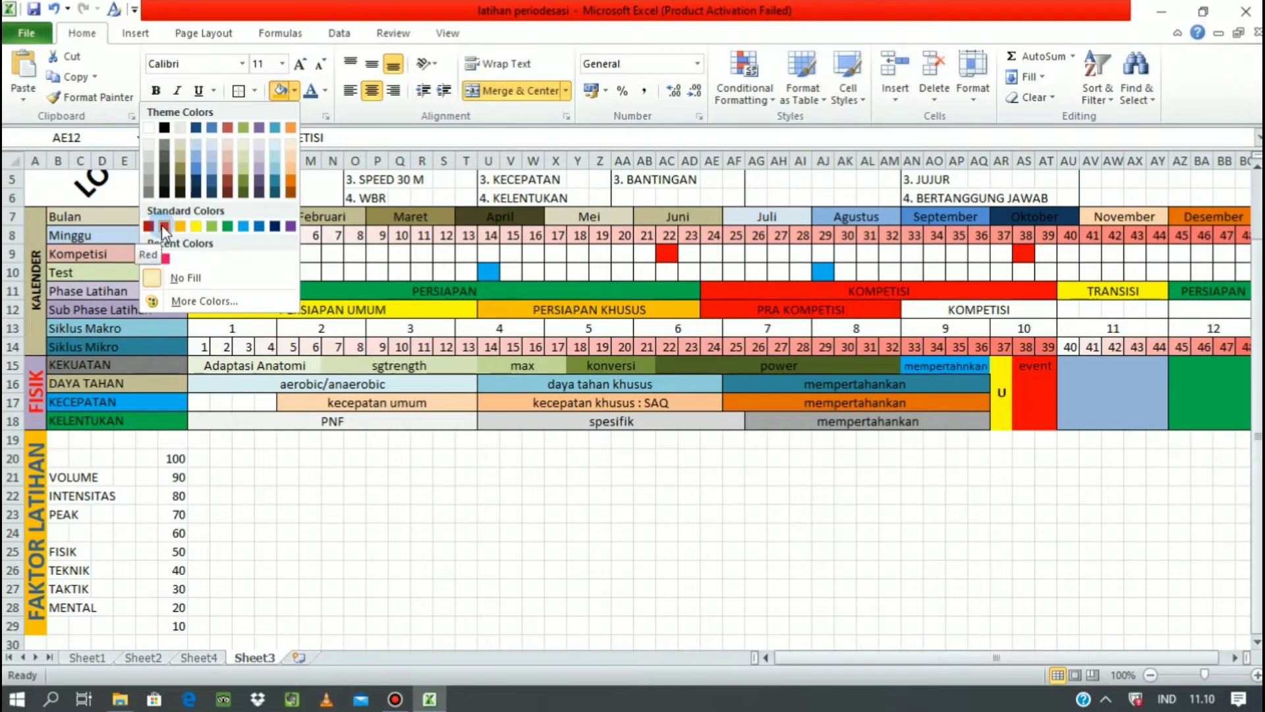
pyautogui.click(211, 226)
pyautogui.click(944, 311)
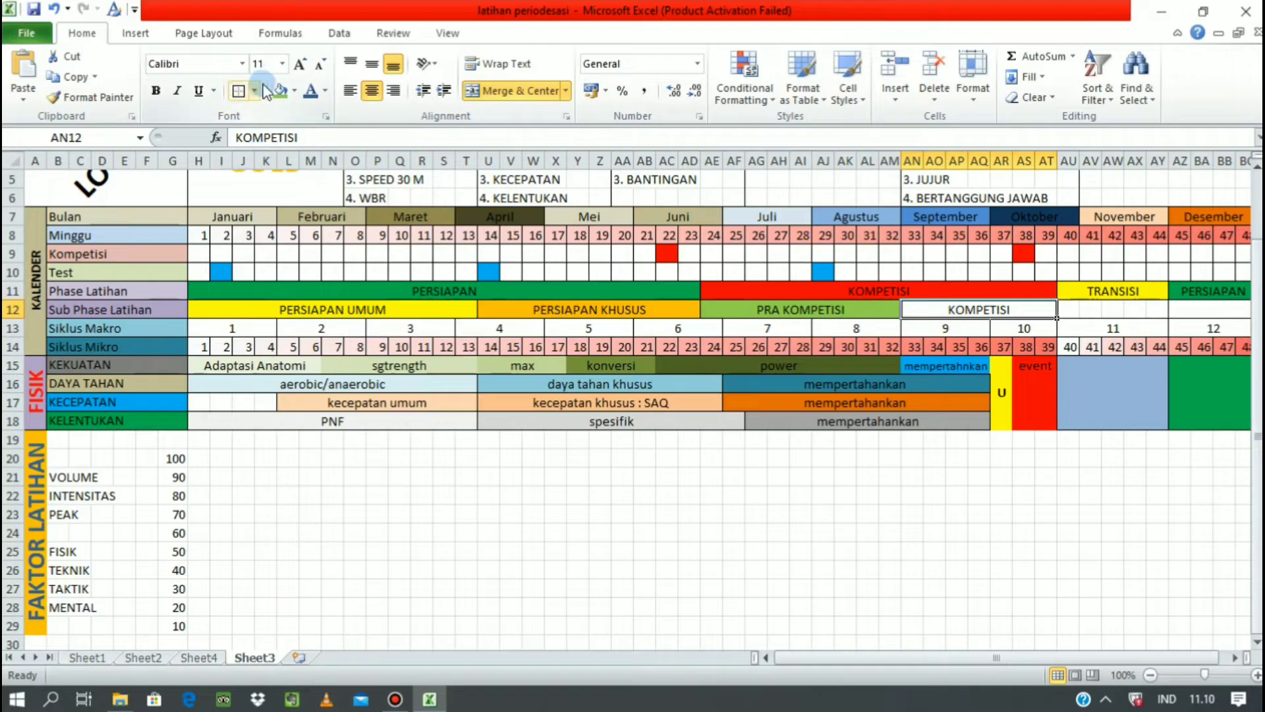
pyautogui.click(295, 90)
pyautogui.click(180, 227)
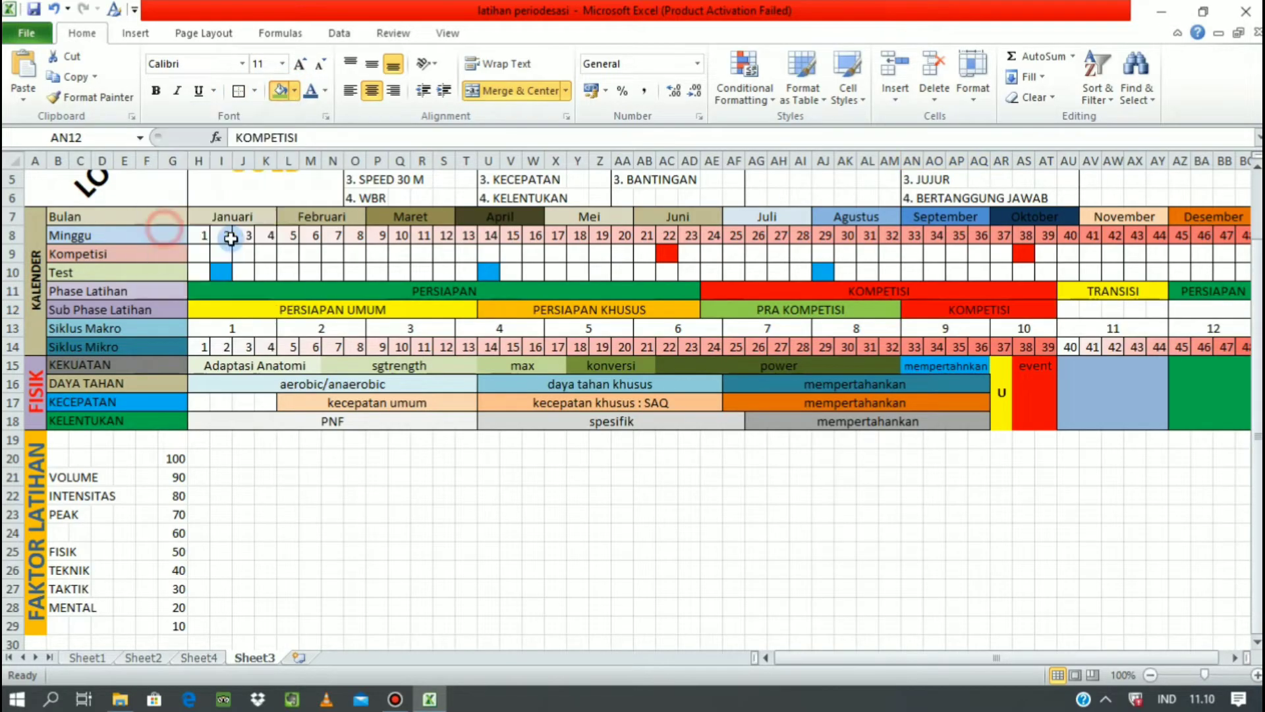
# Step: Fill the empty sub-phase cells AU12:AY12 under TRANSISI with light theme blue and the merged cell AZ12 with light green
pyautogui.click(1083, 311)
pyautogui.moveTo(1067, 307); pyautogui.dragTo(1156, 309)
pyautogui.click(294, 90)
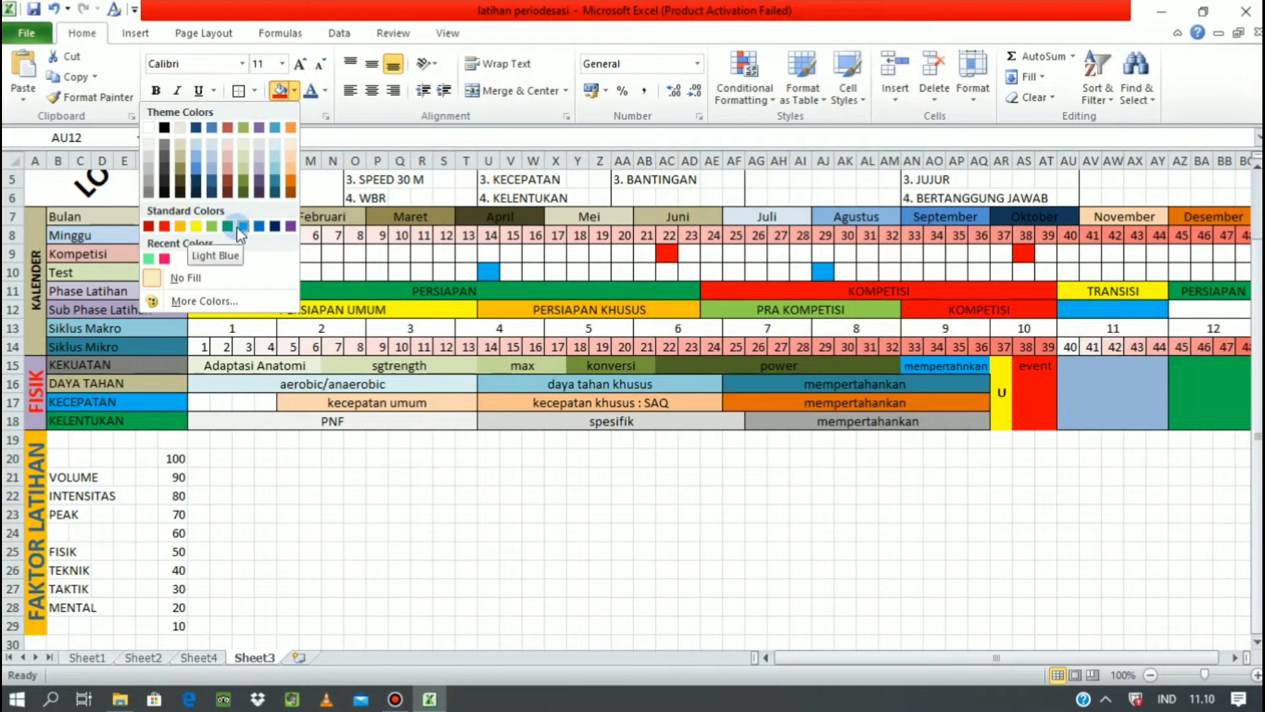
pyautogui.click(201, 169)
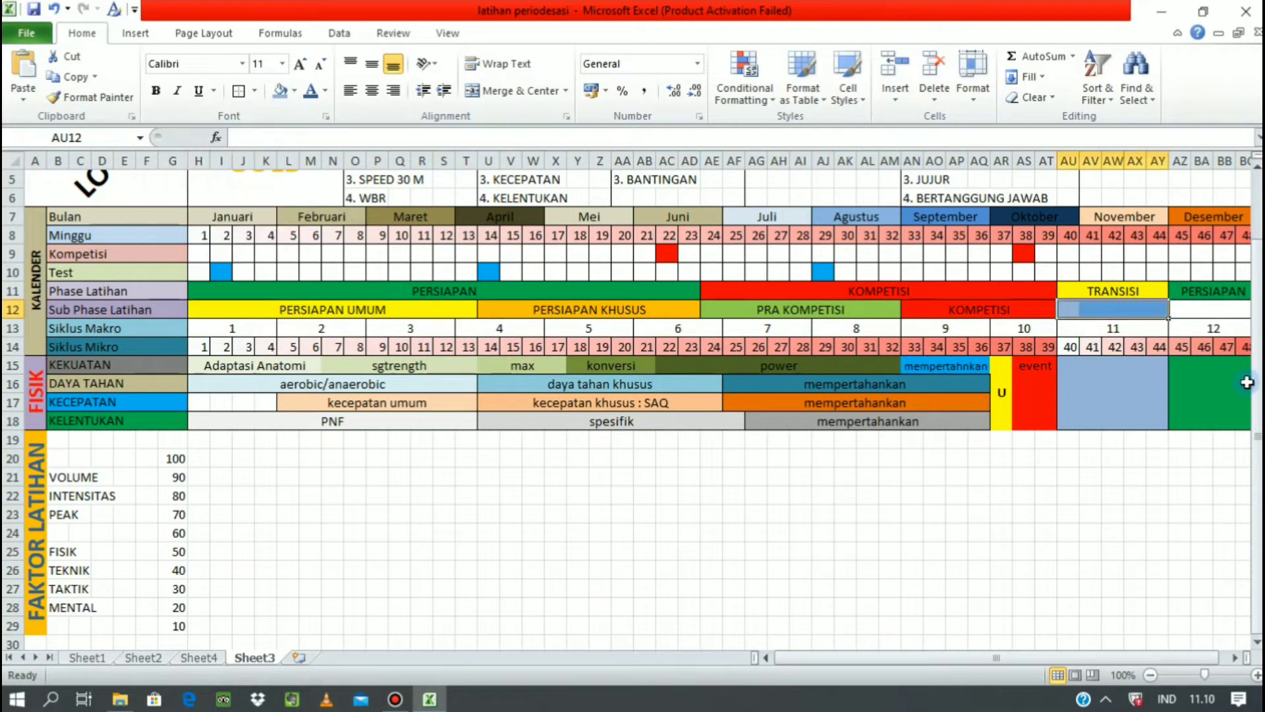
pyautogui.click(1207, 309)
pyautogui.click(294, 91)
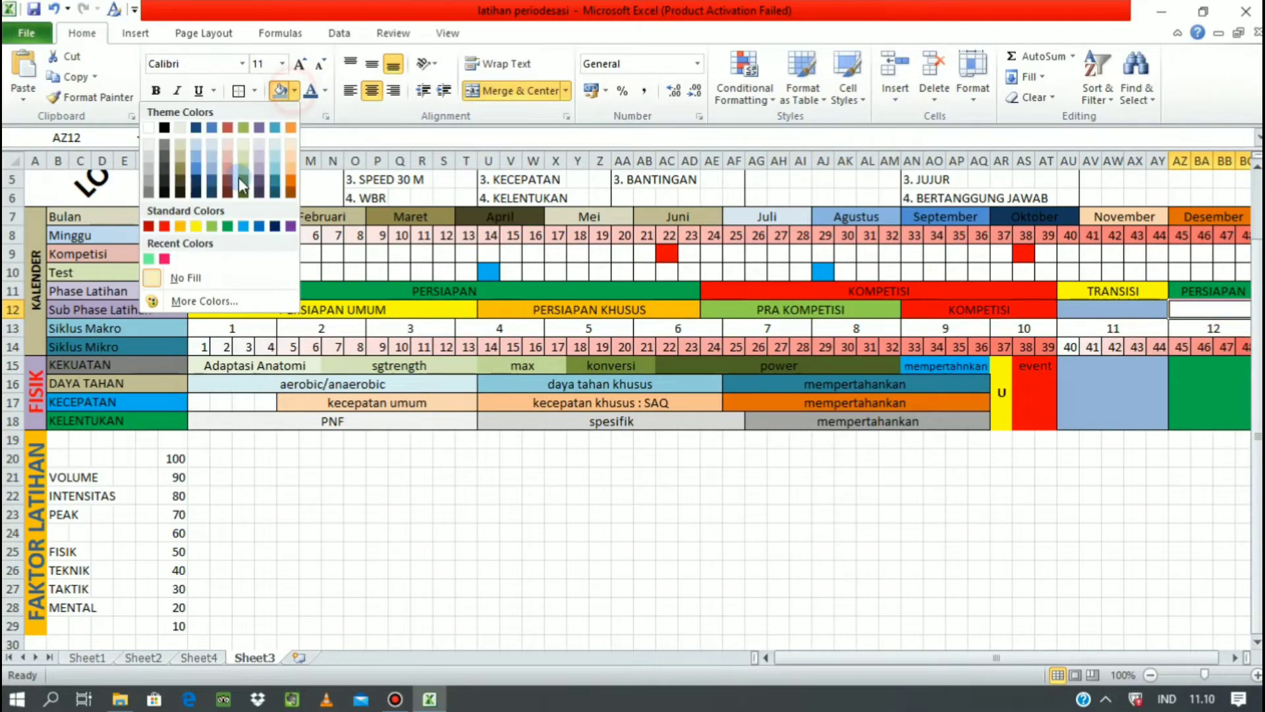
pyautogui.click(210, 228)
pyautogui.click(555, 595)
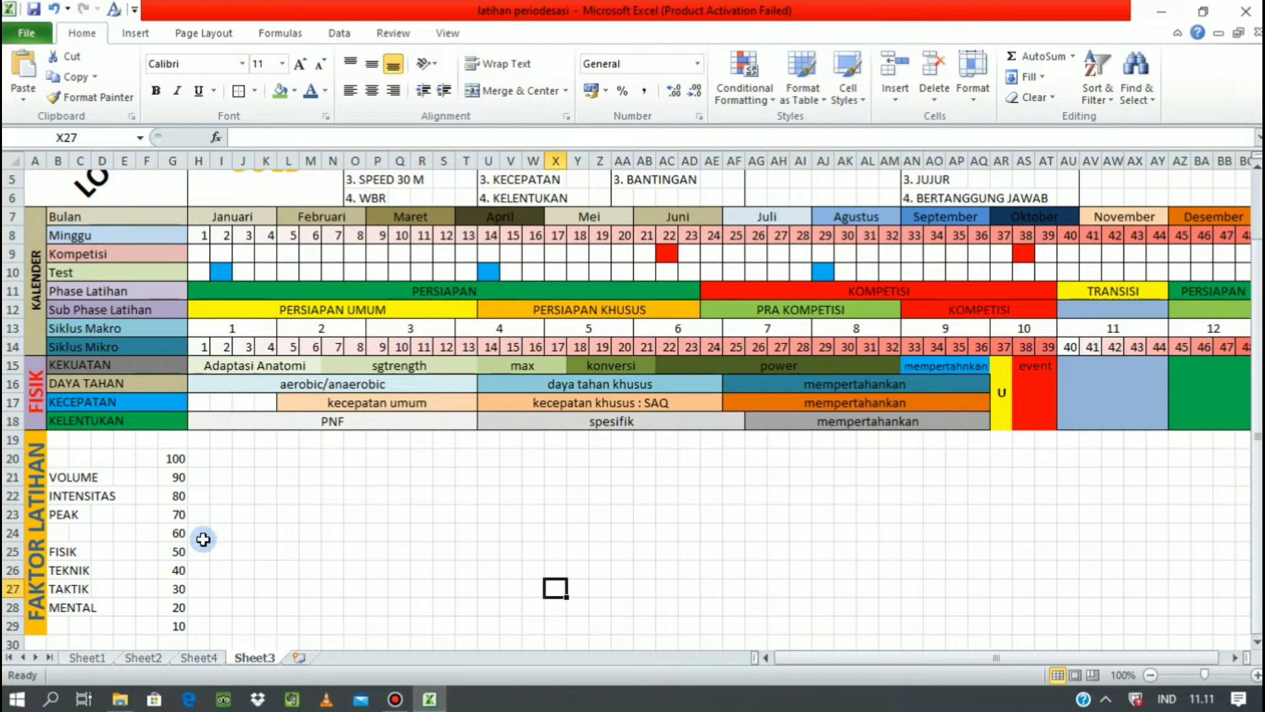
# Step: Add legend colors beside the factor labels: fill E25 next to FISIK with red and E26 next to TEKNIK with orange
pyautogui.click(135, 34)
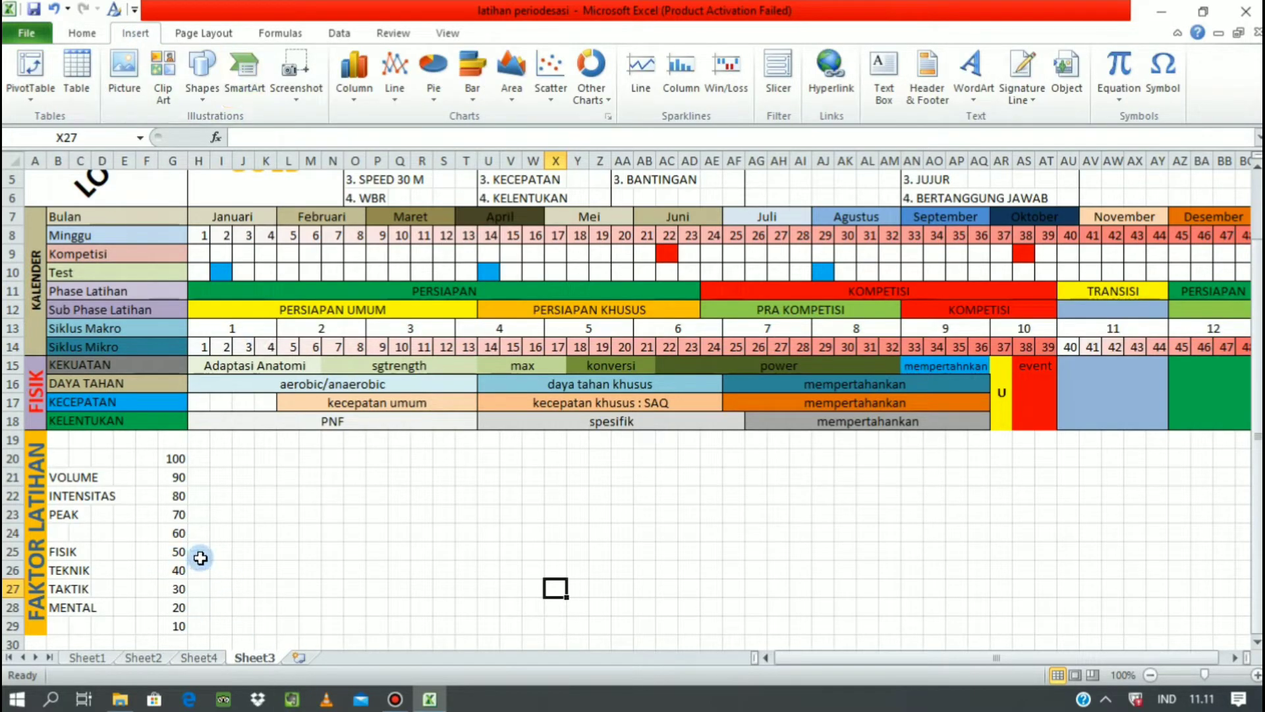
pyautogui.click(124, 551)
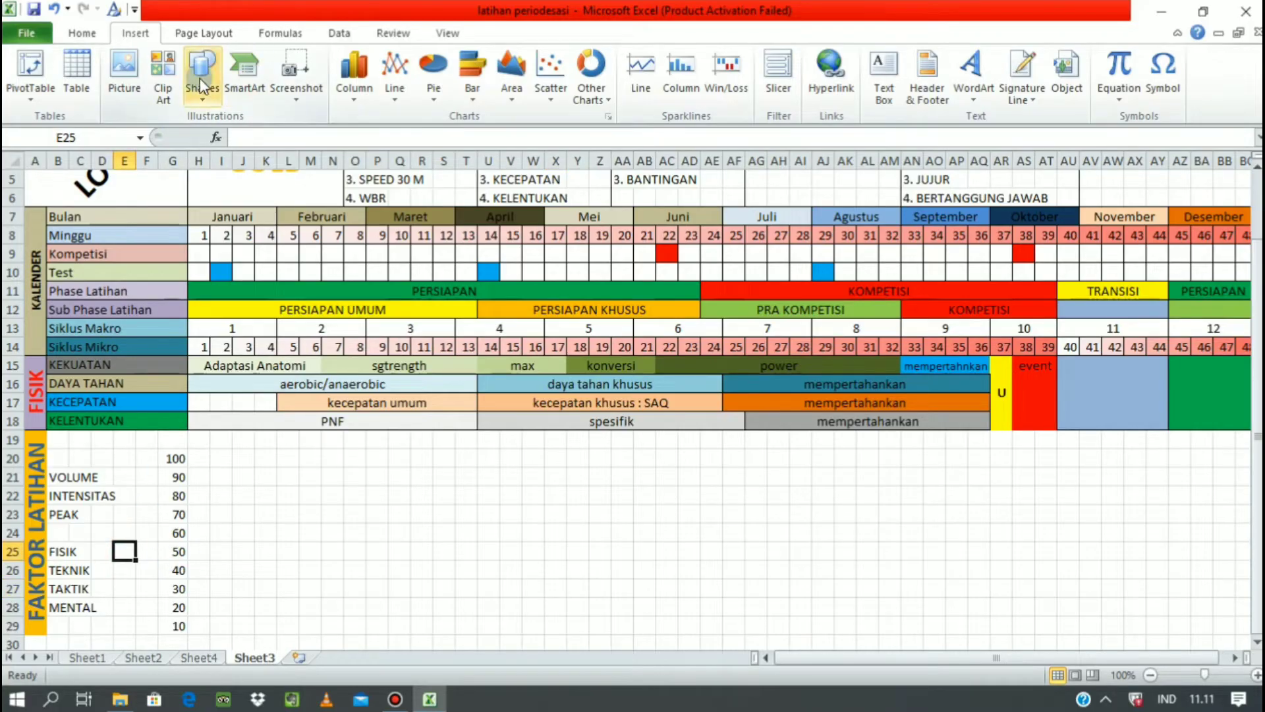
pyautogui.click(81, 32)
pyautogui.click(295, 91)
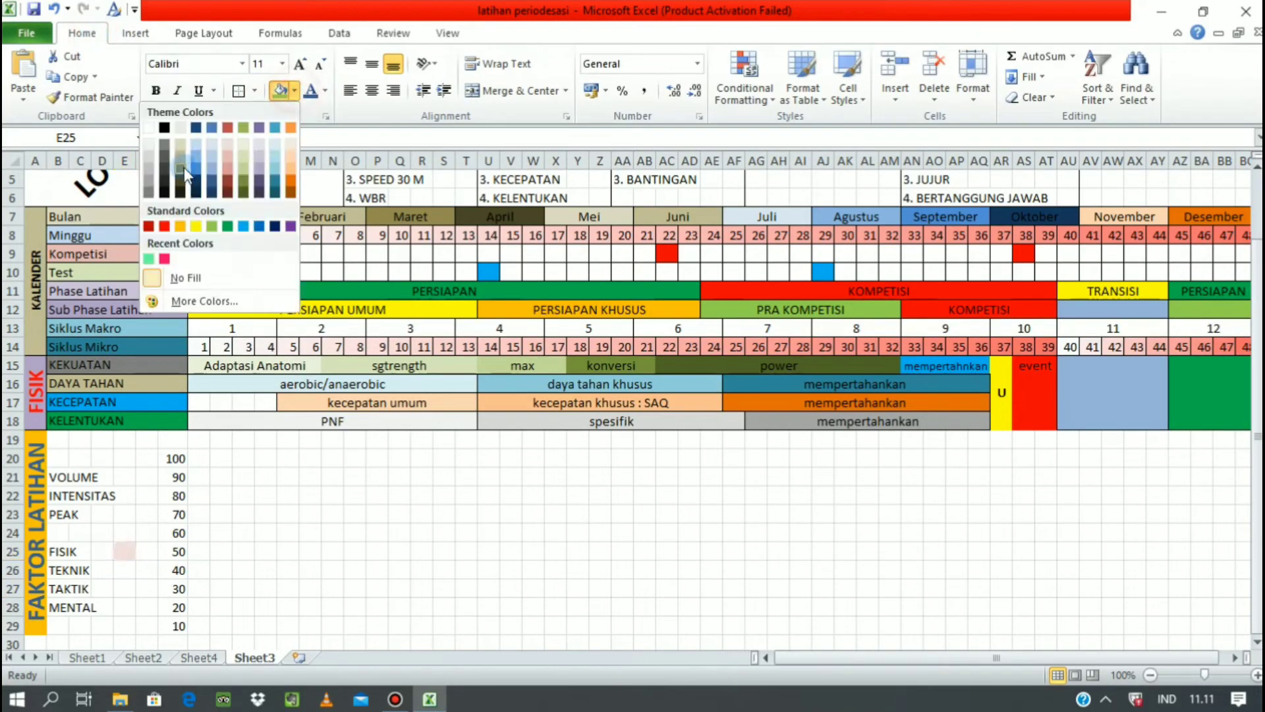
pyautogui.click(166, 226)
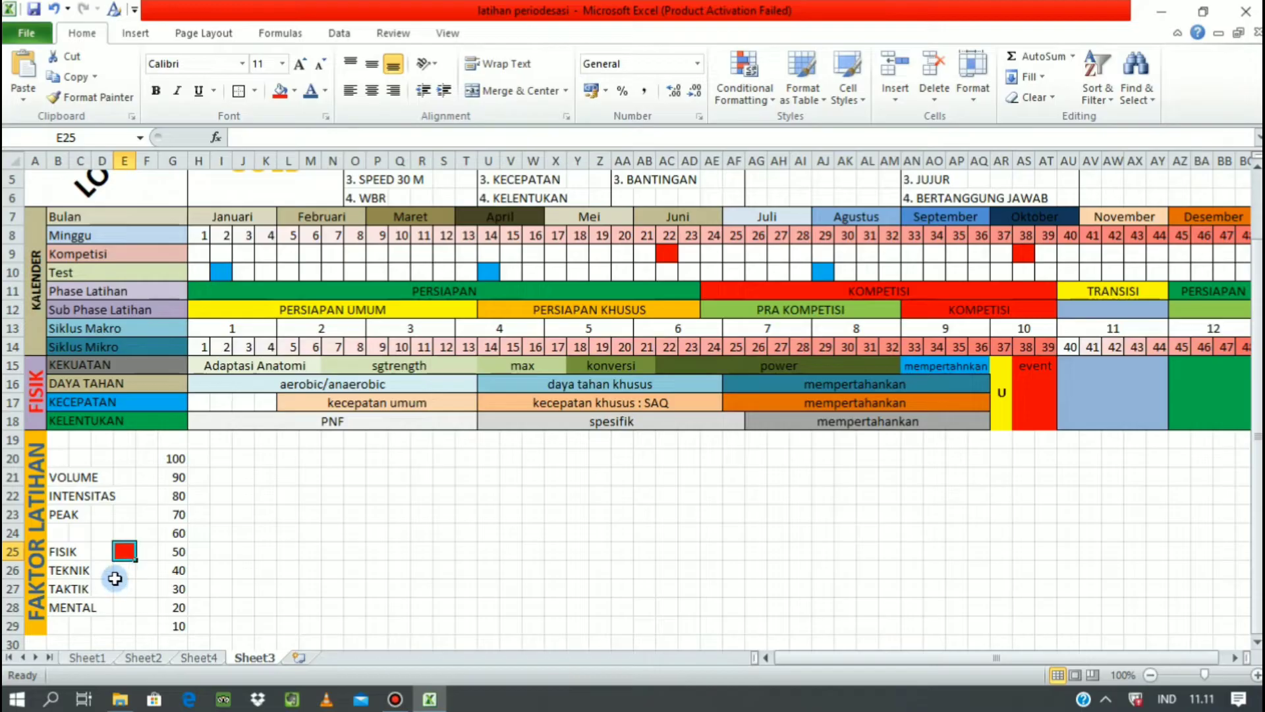
pyautogui.click(124, 571)
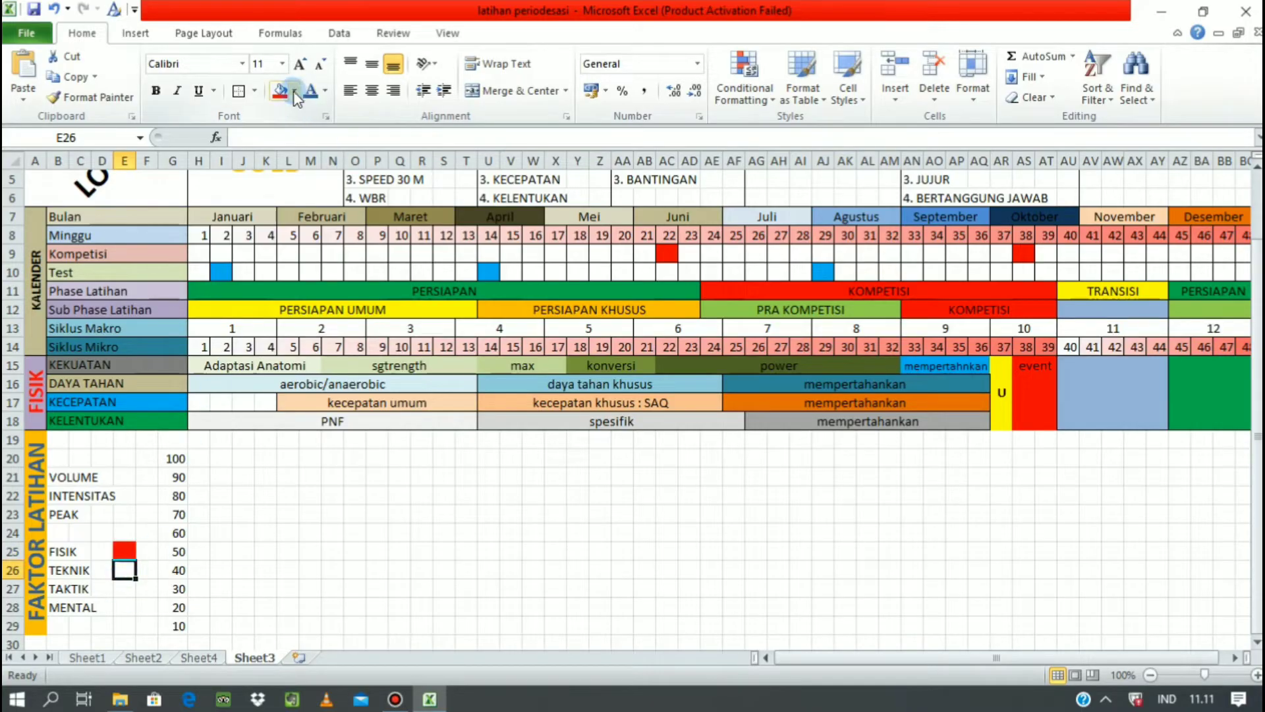
pyautogui.click(293, 91)
pyautogui.click(179, 226)
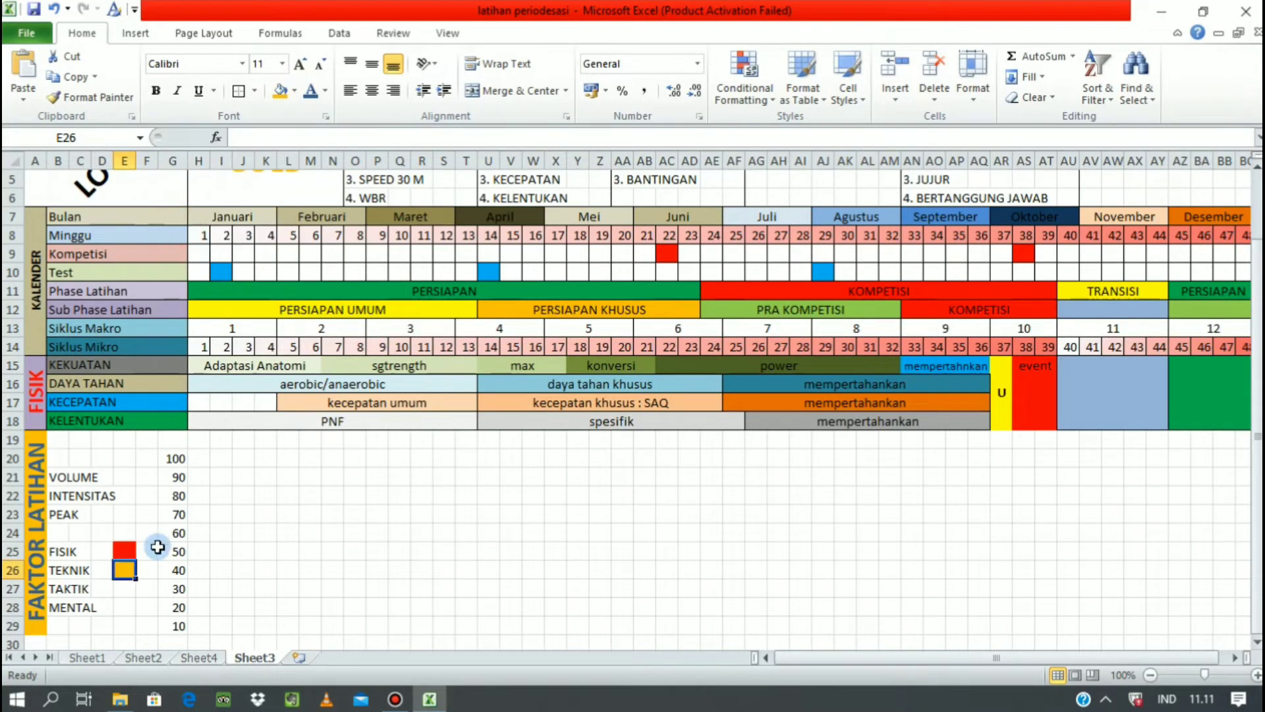
# Step: Fill legend cell E27 beside TAKTIK with light green and E28 beside MENTAL with light blue
pyautogui.click(124, 588)
pyautogui.click(294, 91)
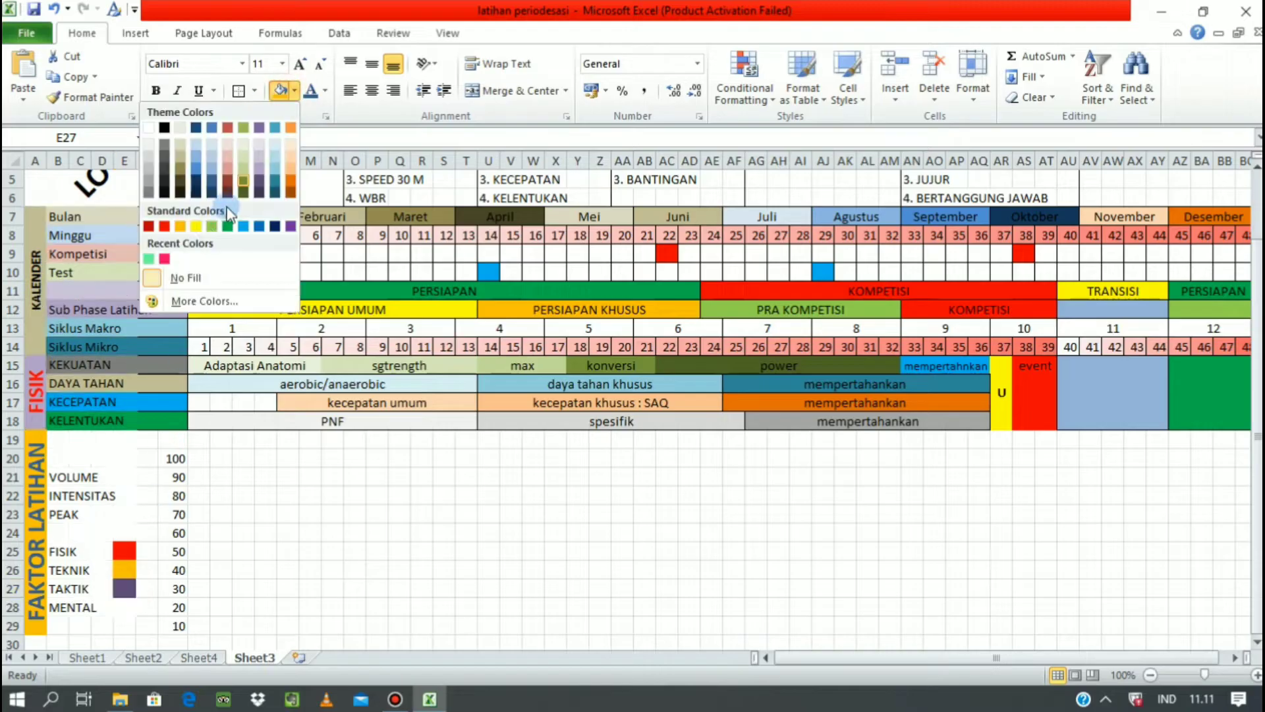
pyautogui.click(201, 226)
pyautogui.click(126, 607)
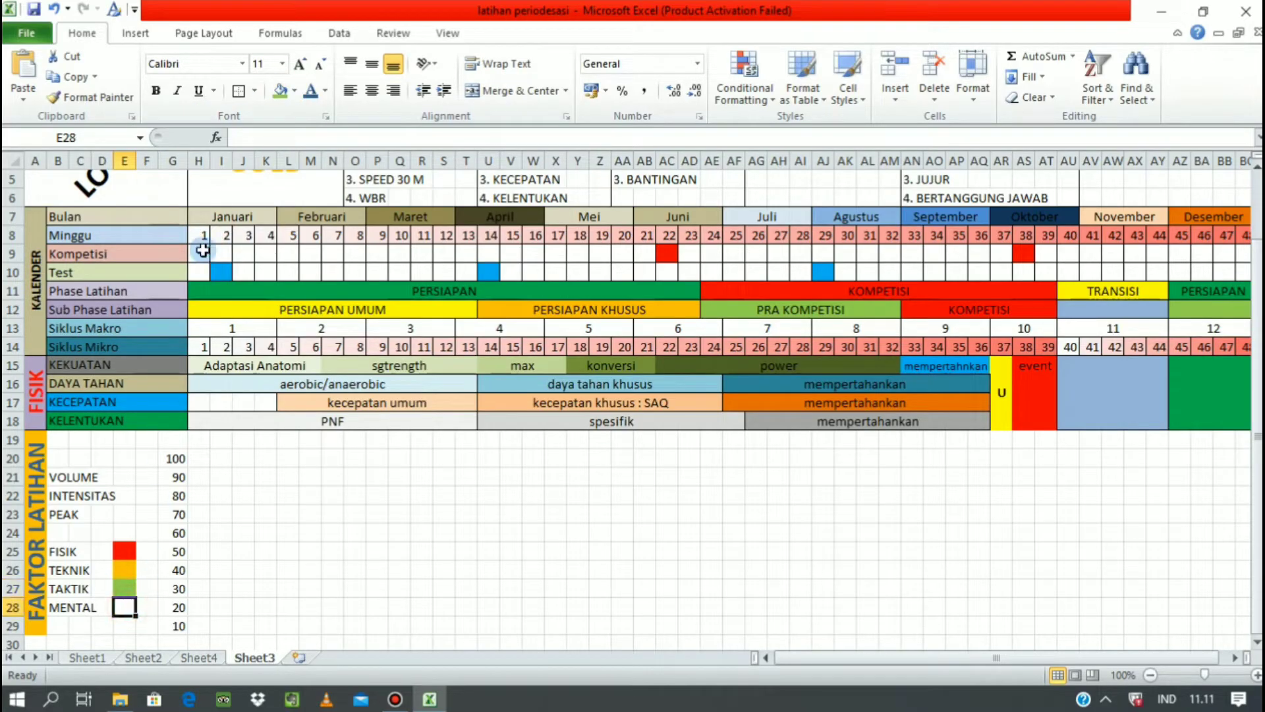
pyautogui.click(294, 91)
pyautogui.click(243, 226)
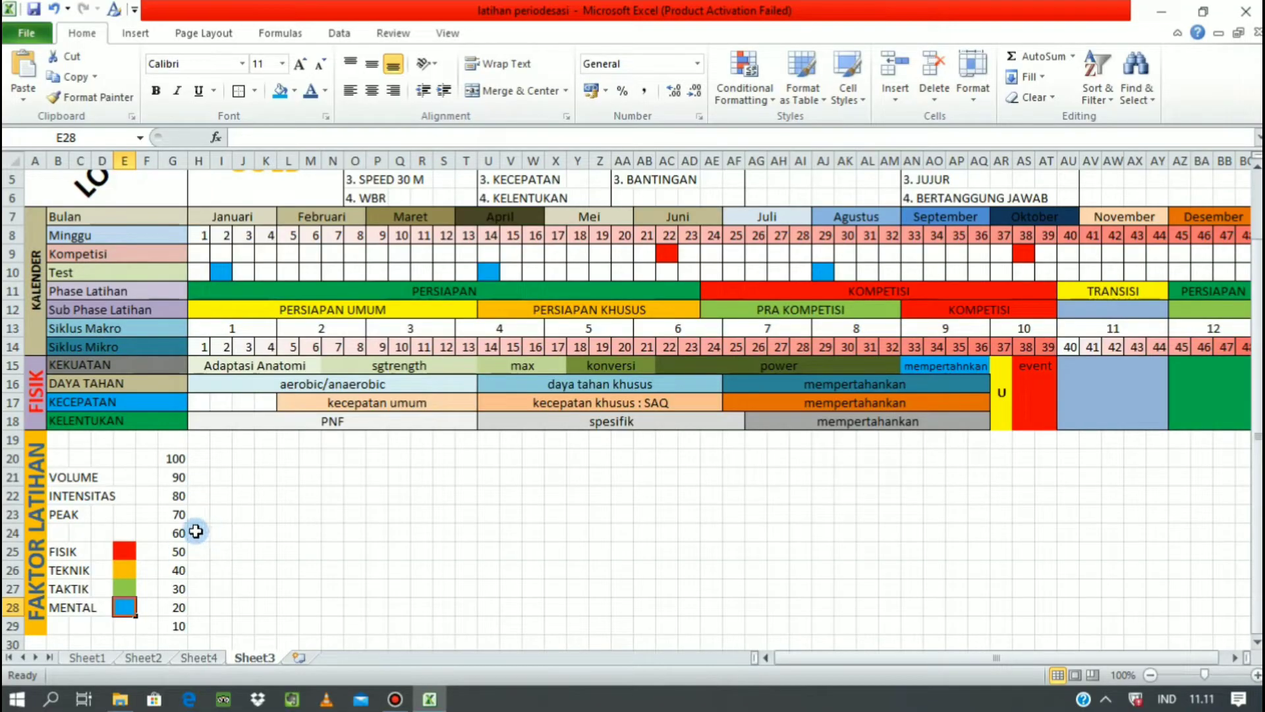
# Step: Add the first persiapan umum bars on the scale: fill H24:H29 with red and K27:K29 with orange
pyautogui.moveTo(195, 531); pyautogui.dragTo(200, 627)
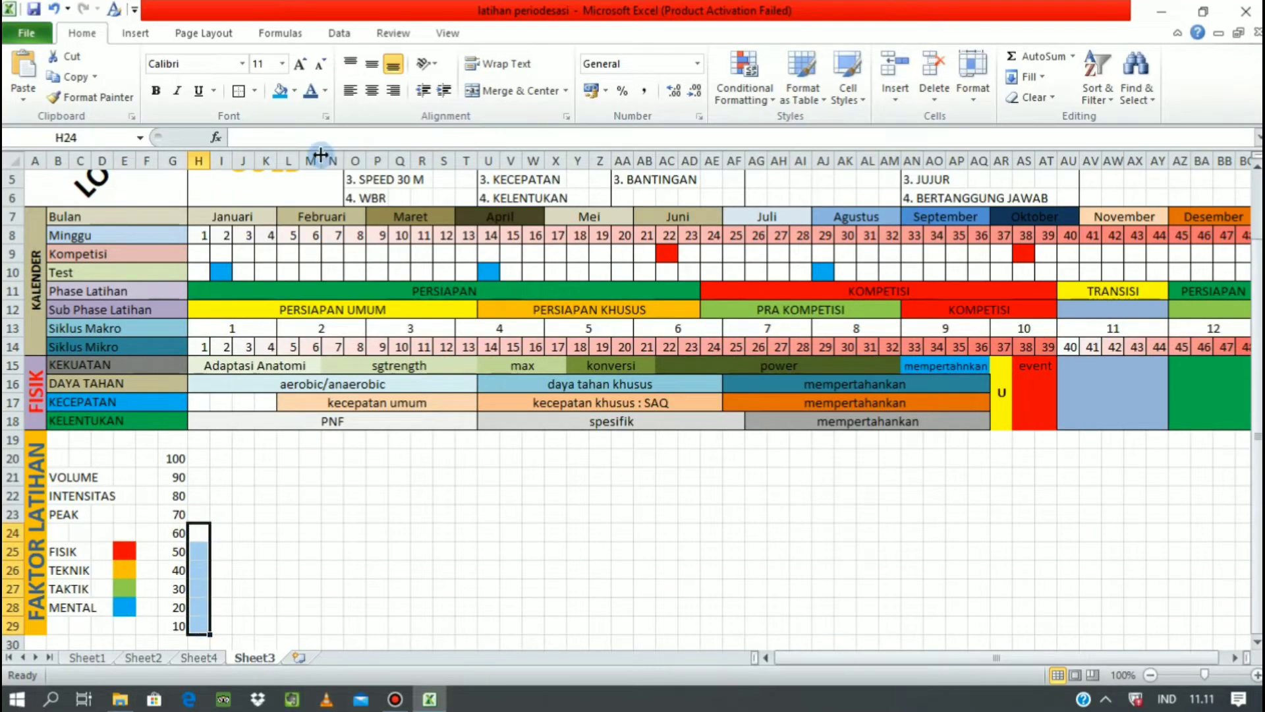
pyautogui.click(294, 90)
pyautogui.click(170, 226)
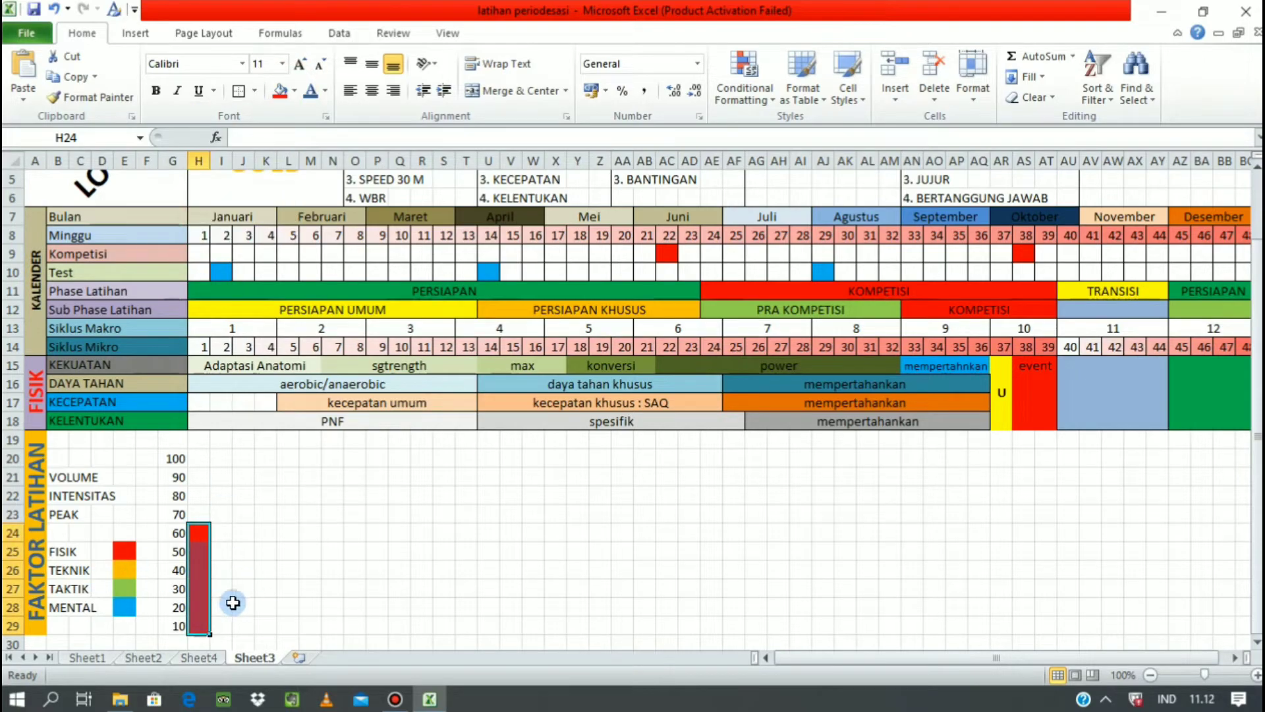
pyautogui.moveTo(244, 586); pyautogui.dragTo(266, 623)
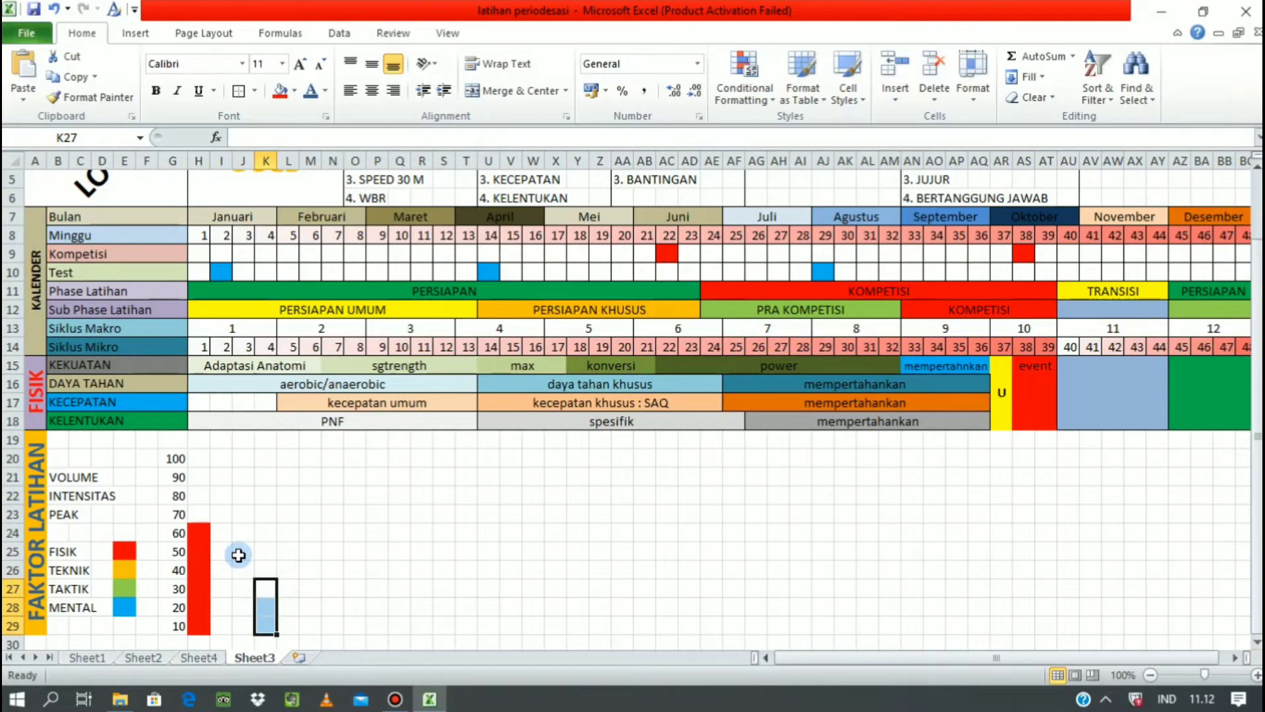
pyautogui.click(294, 90)
pyautogui.click(176, 218)
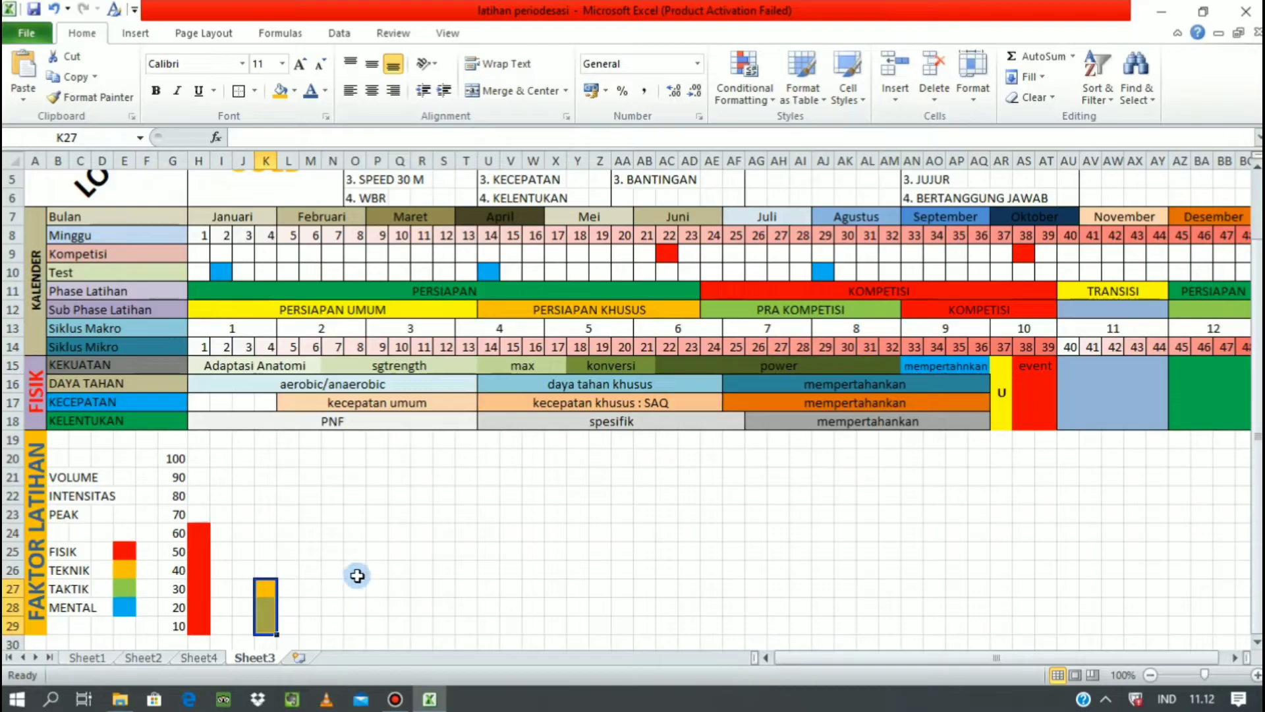
# Step: Fill cell O29 under week 8 with light blue as a MENTAL bar at level 10
pyautogui.click(358, 624)
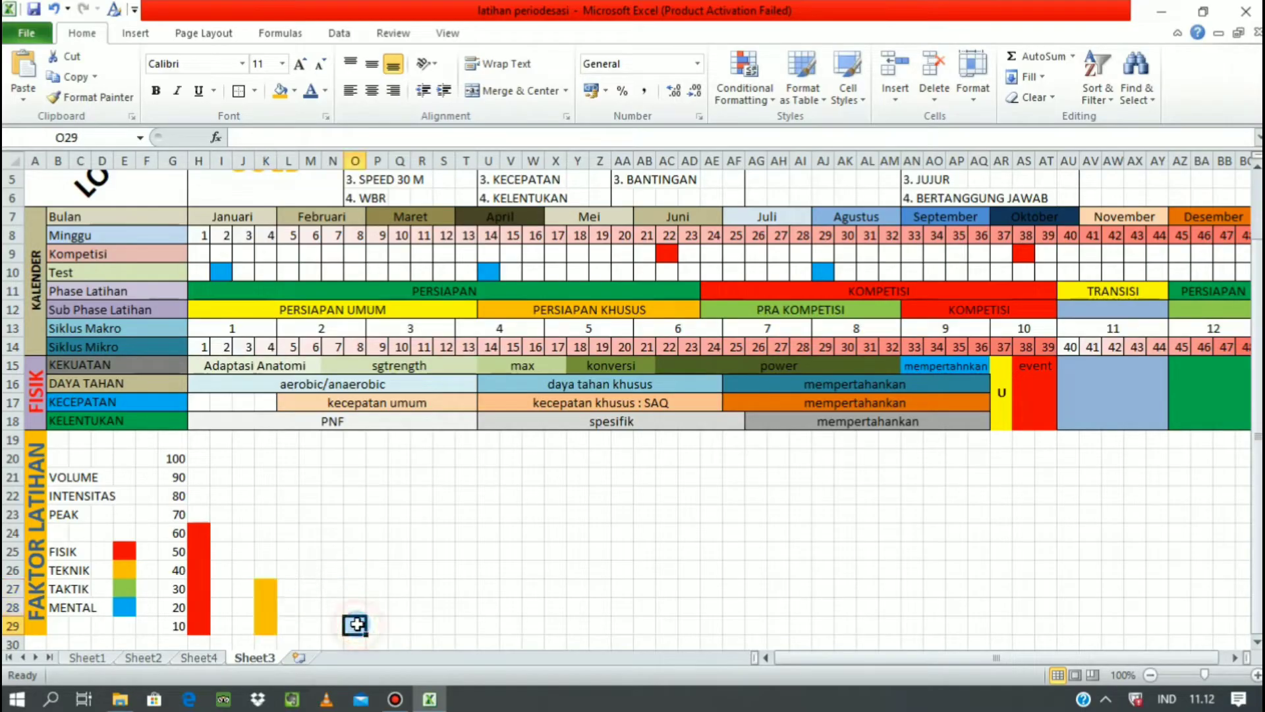
pyautogui.click(294, 92)
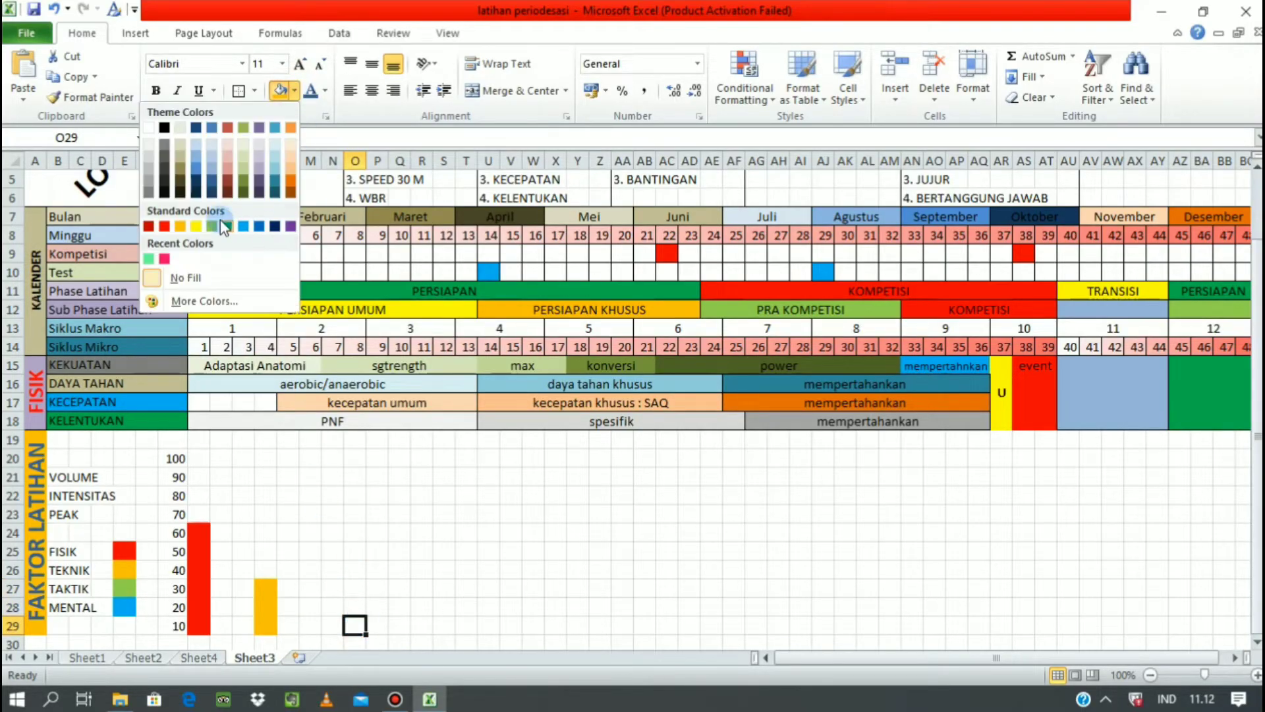
pyautogui.click(216, 220)
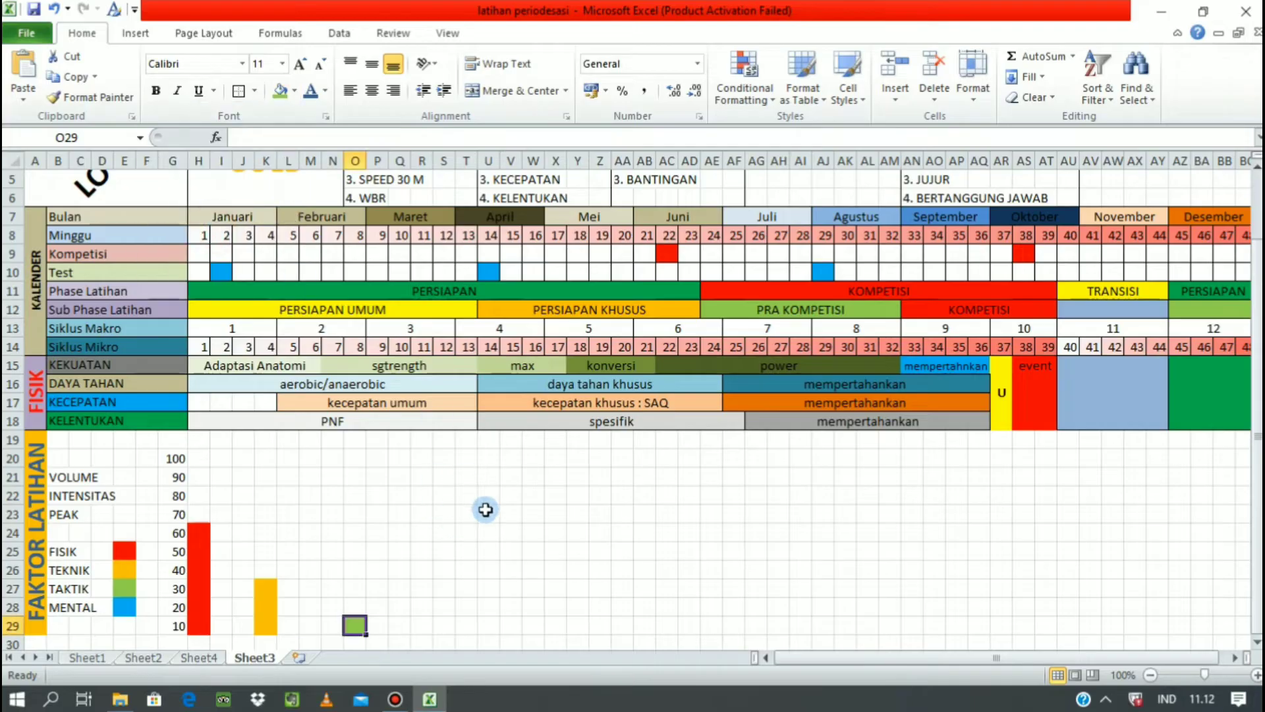
pyautogui.click(295, 94)
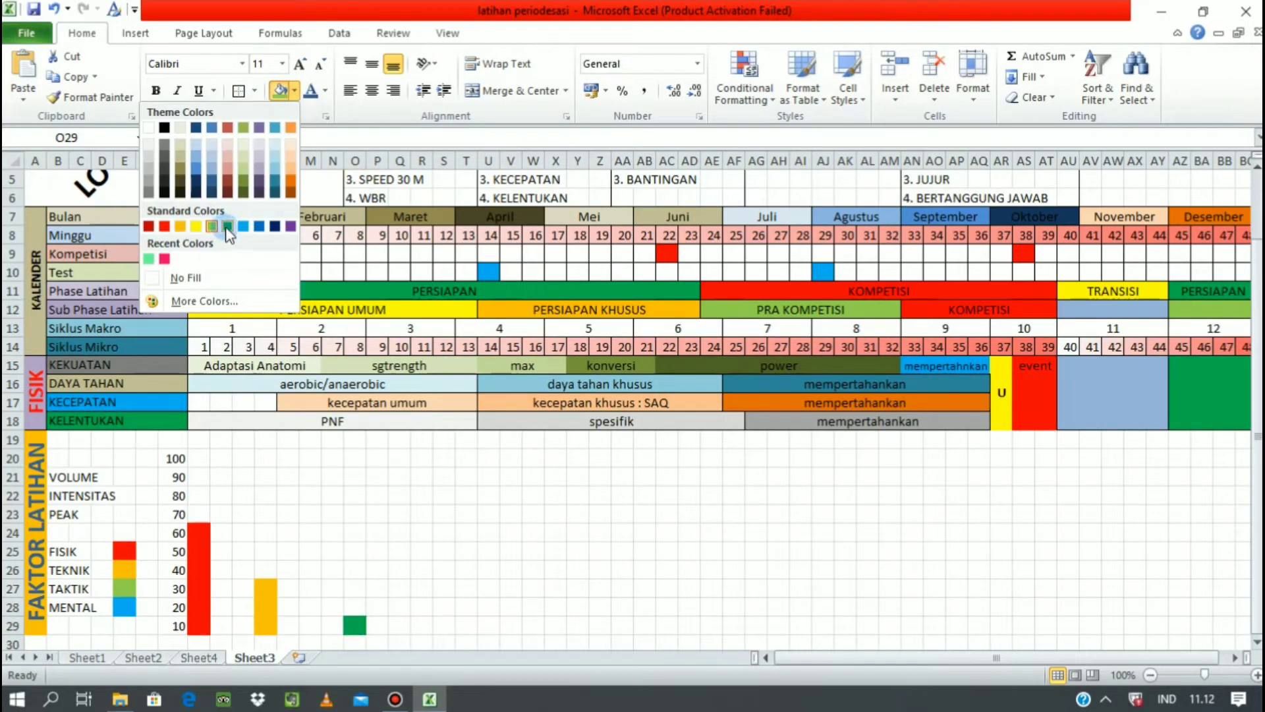
pyautogui.click(243, 226)
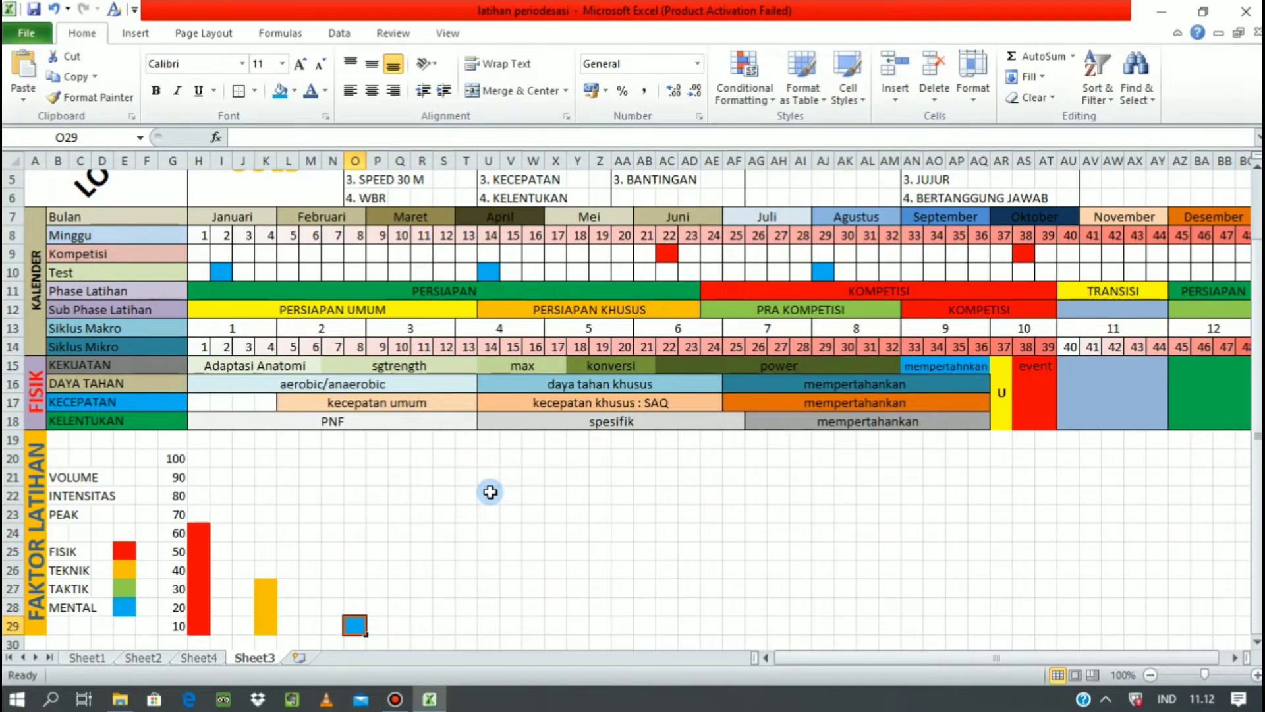
# Step: Under PERSIAPAN KHUSUS, fill U22:U29 with red for FISIK and X24:X29 with orange for TEKNIK
pyautogui.moveTo(489, 490); pyautogui.dragTo(490, 626)
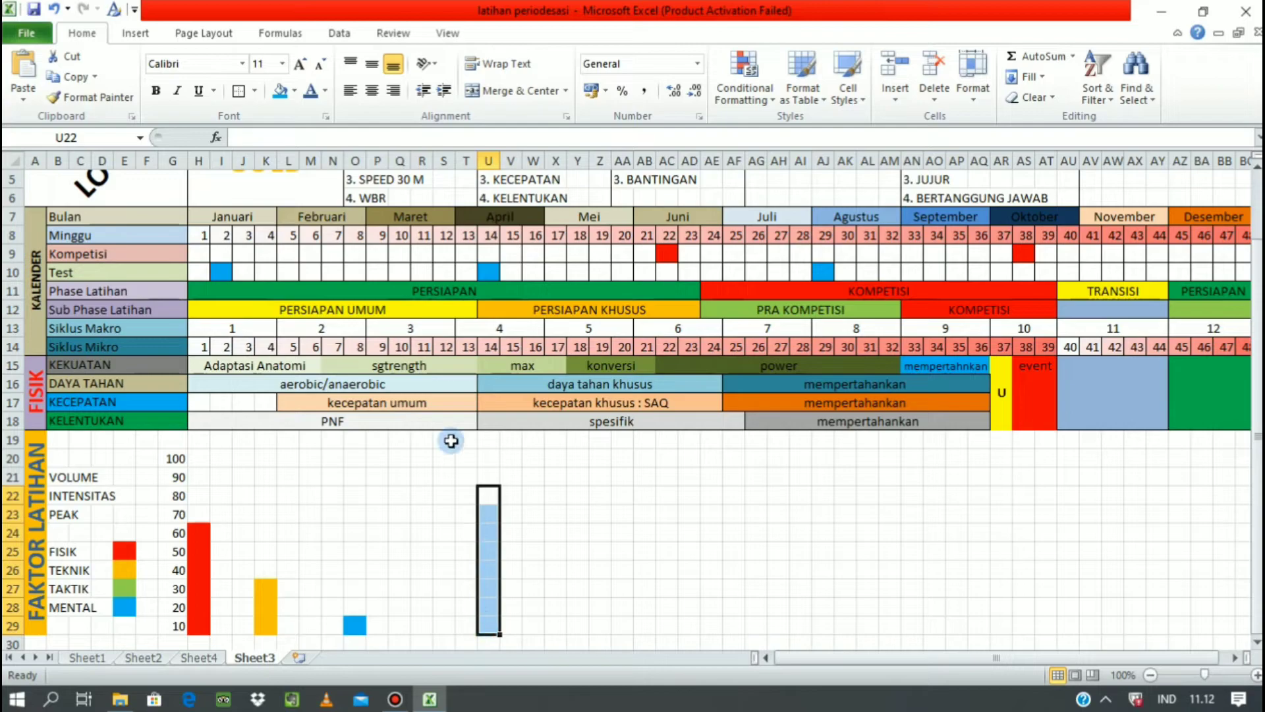
pyautogui.click(298, 93)
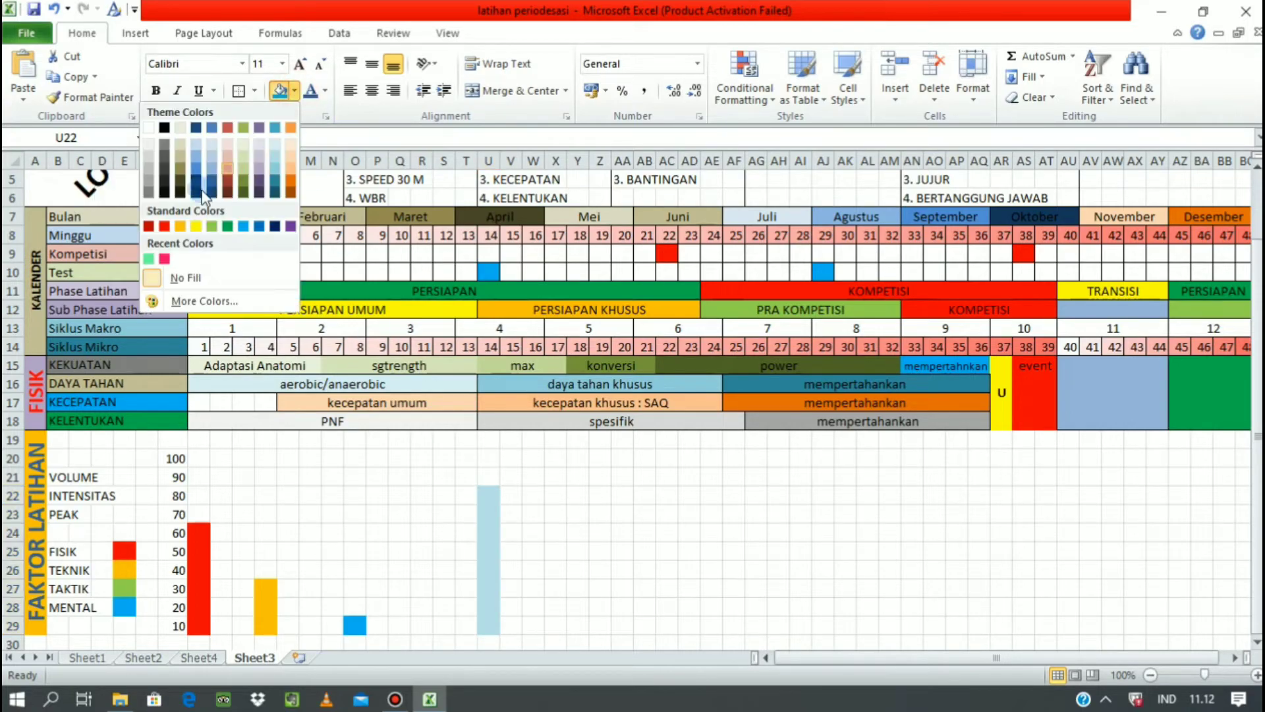
pyautogui.click(158, 221)
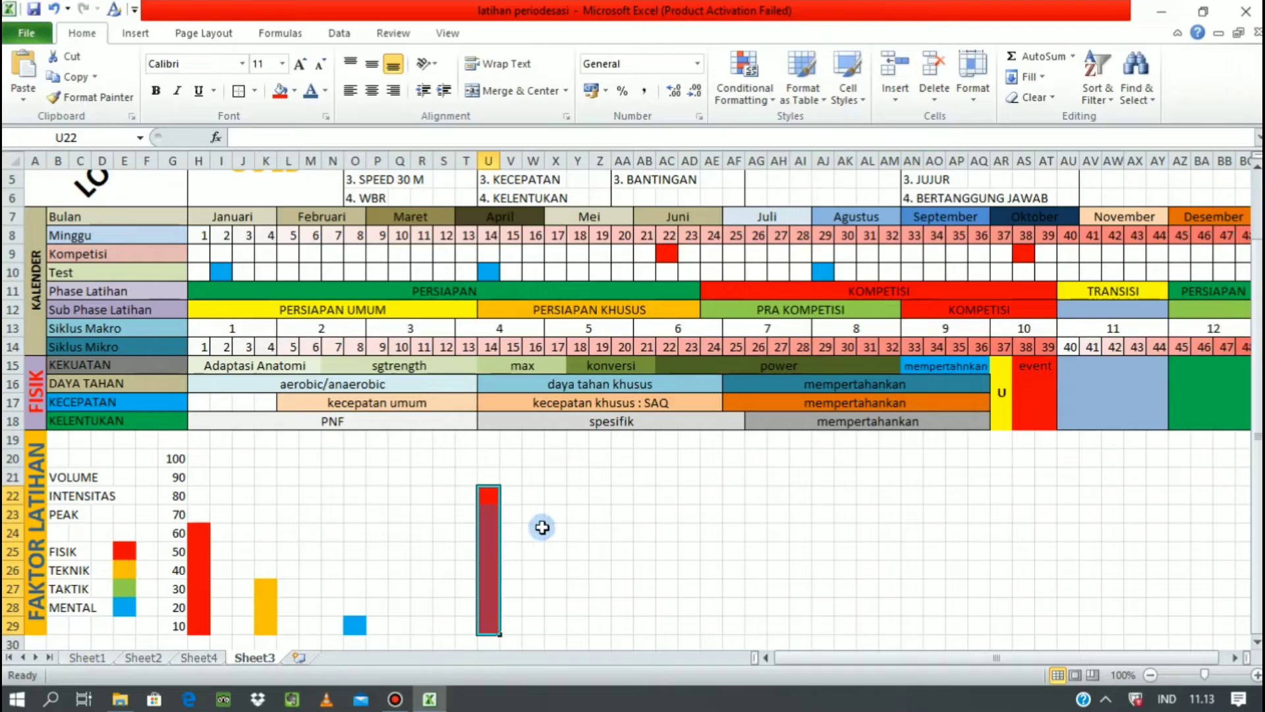
pyautogui.moveTo(556, 529); pyautogui.dragTo(557, 629)
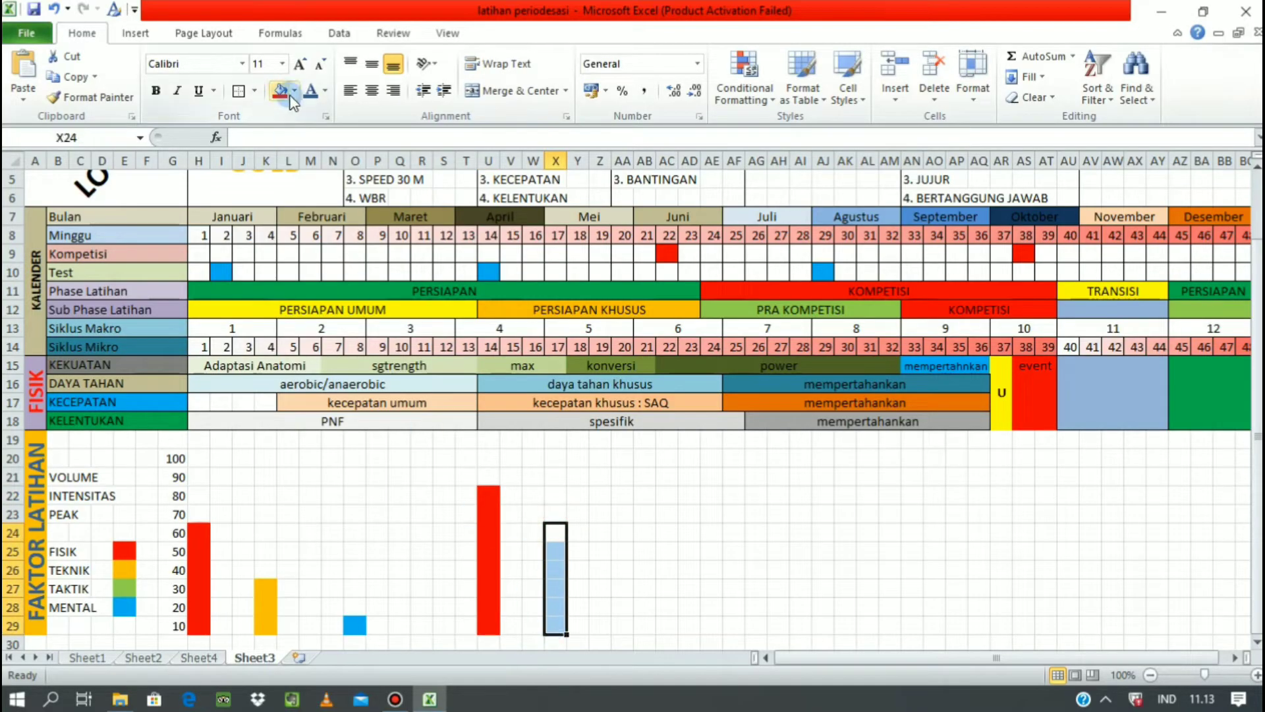
pyautogui.click(294, 91)
pyautogui.click(180, 226)
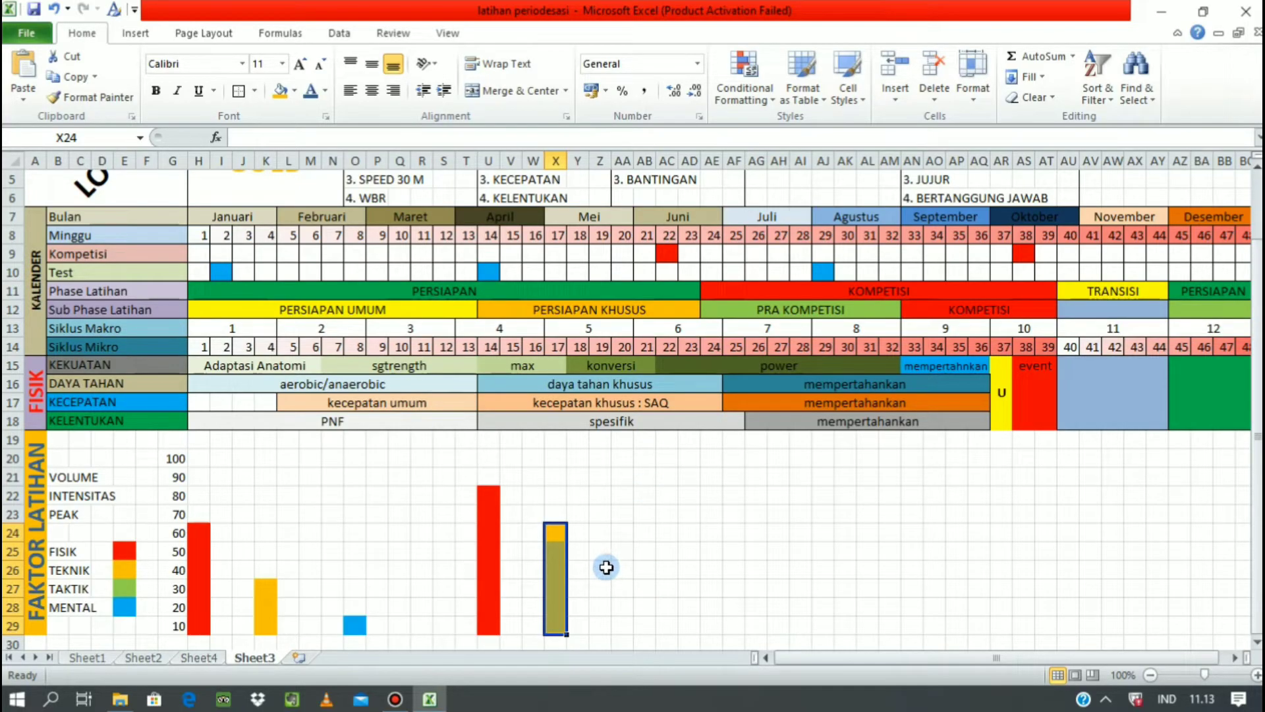
# Step: Fill AA27:AA29 with light green for TAKTIK and AD28:AD29 with light blue for MENTAL
pyautogui.moveTo(612, 586); pyautogui.dragTo(622, 629)
pyautogui.click(294, 90)
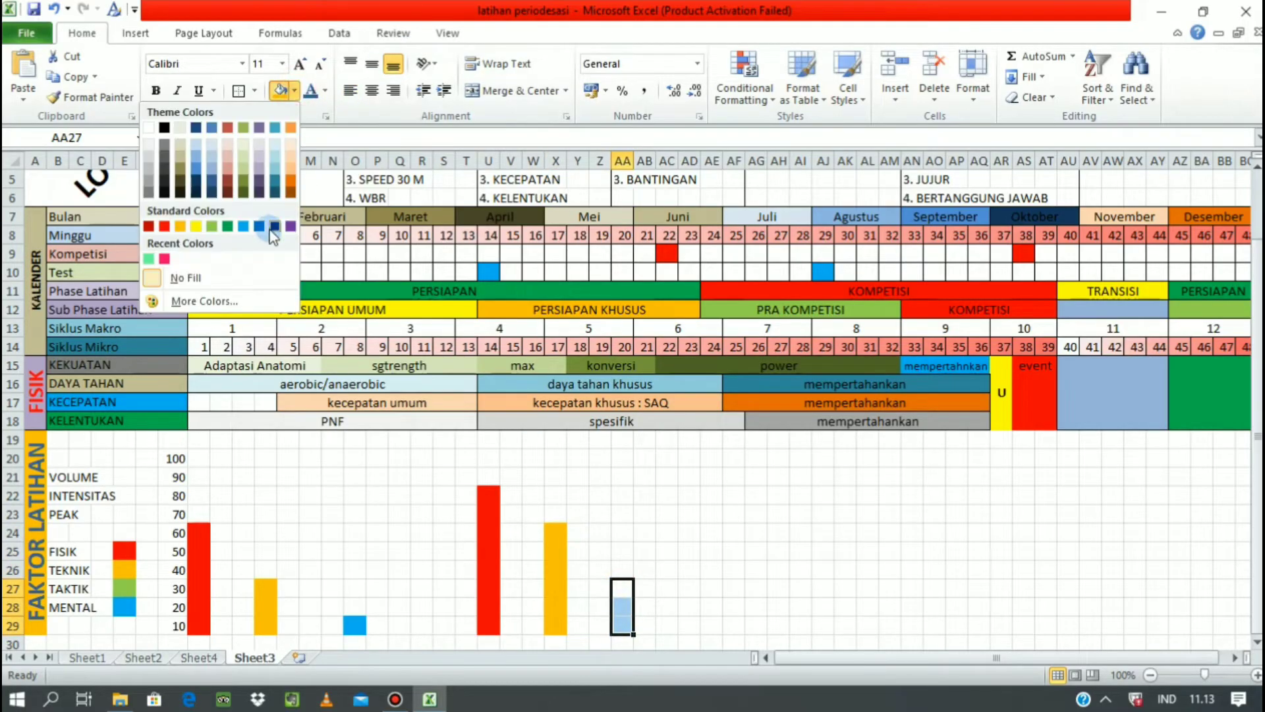
pyautogui.click(208, 219)
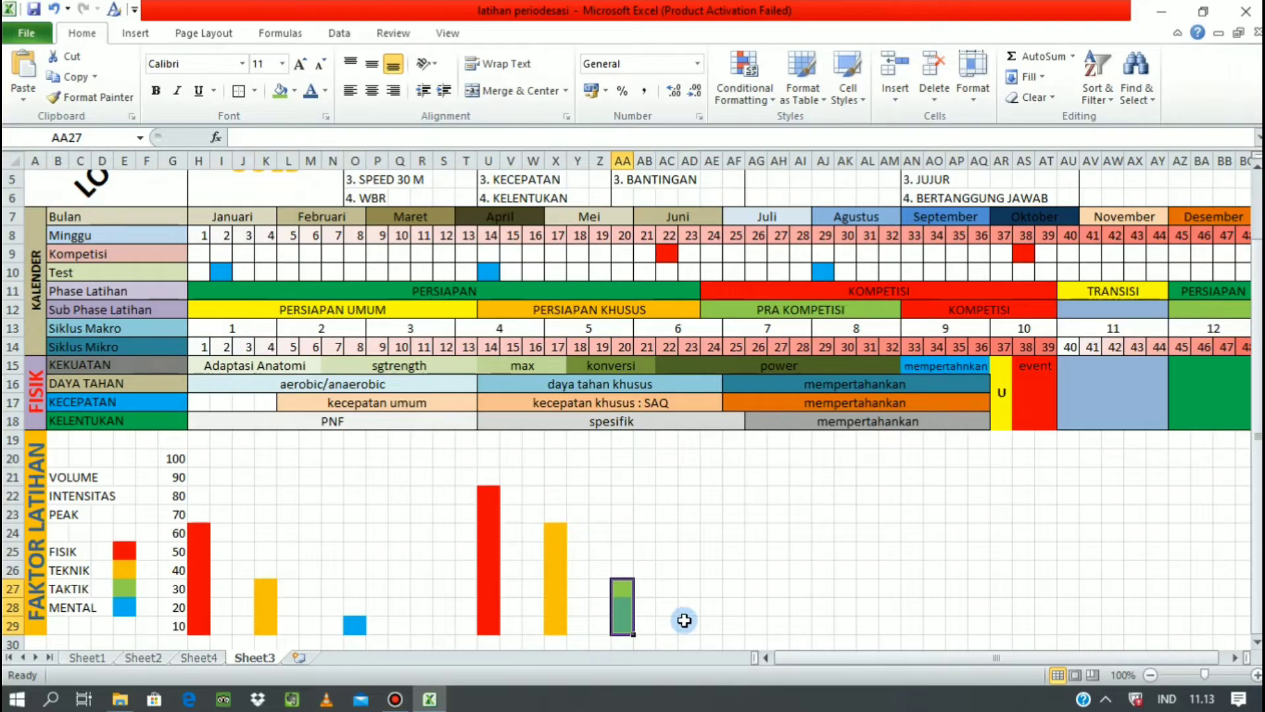
pyautogui.moveTo(690, 609); pyautogui.dragTo(690, 626)
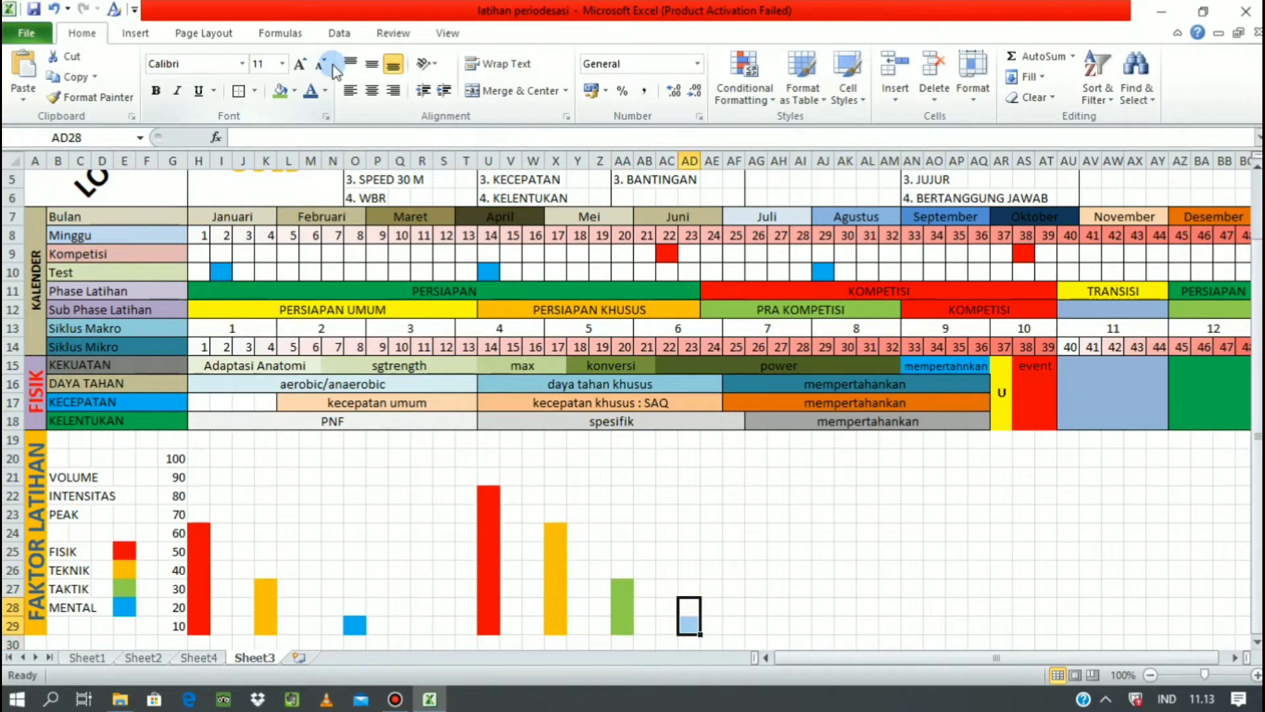
pyautogui.click(294, 91)
pyautogui.click(244, 219)
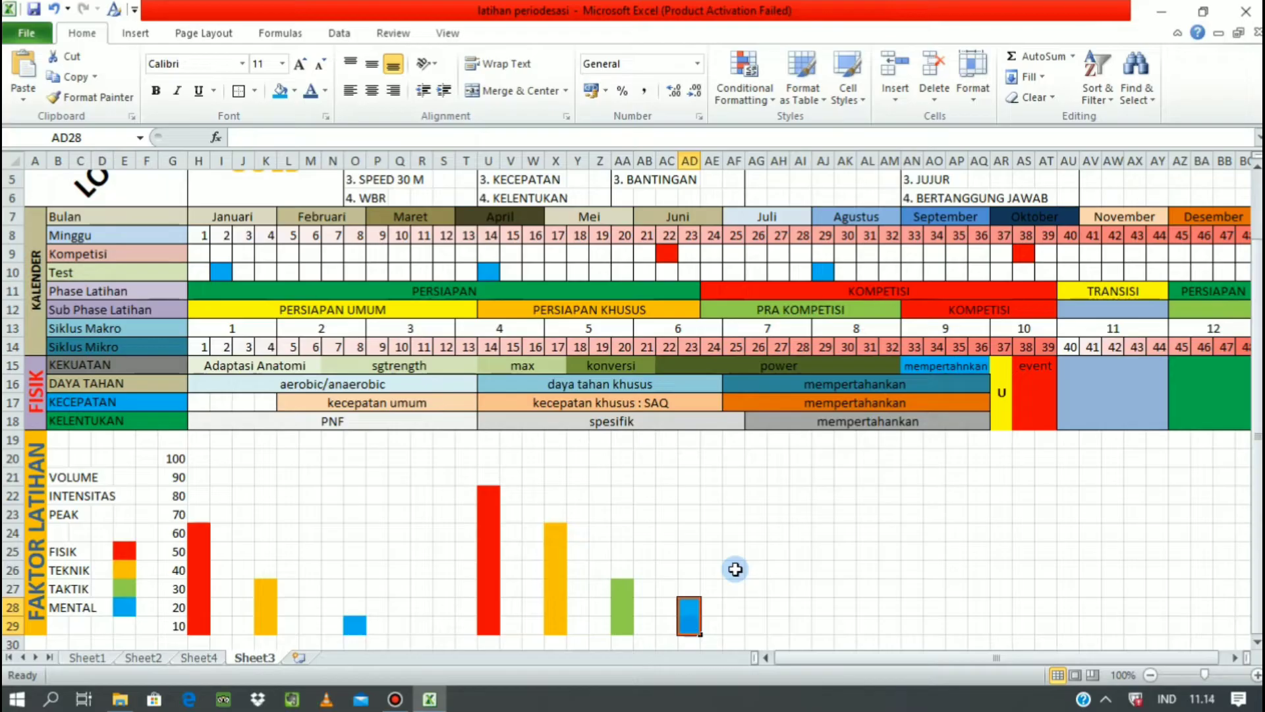
# Step: Under PRA KOMPETISI, fill AF26:AF29 with red for FISIK and AH25:AH29 with orange for TEKNIK
pyautogui.moveTo(736, 570); pyautogui.dragTo(737, 622)
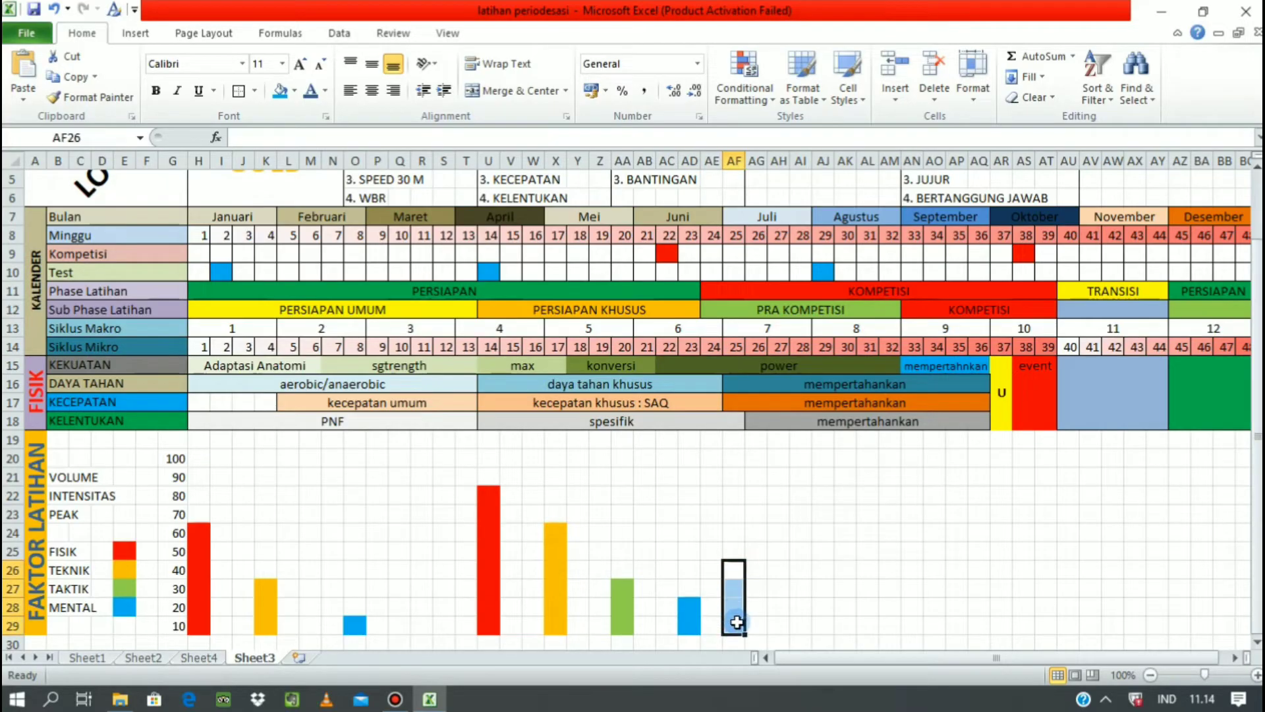
pyautogui.click(294, 90)
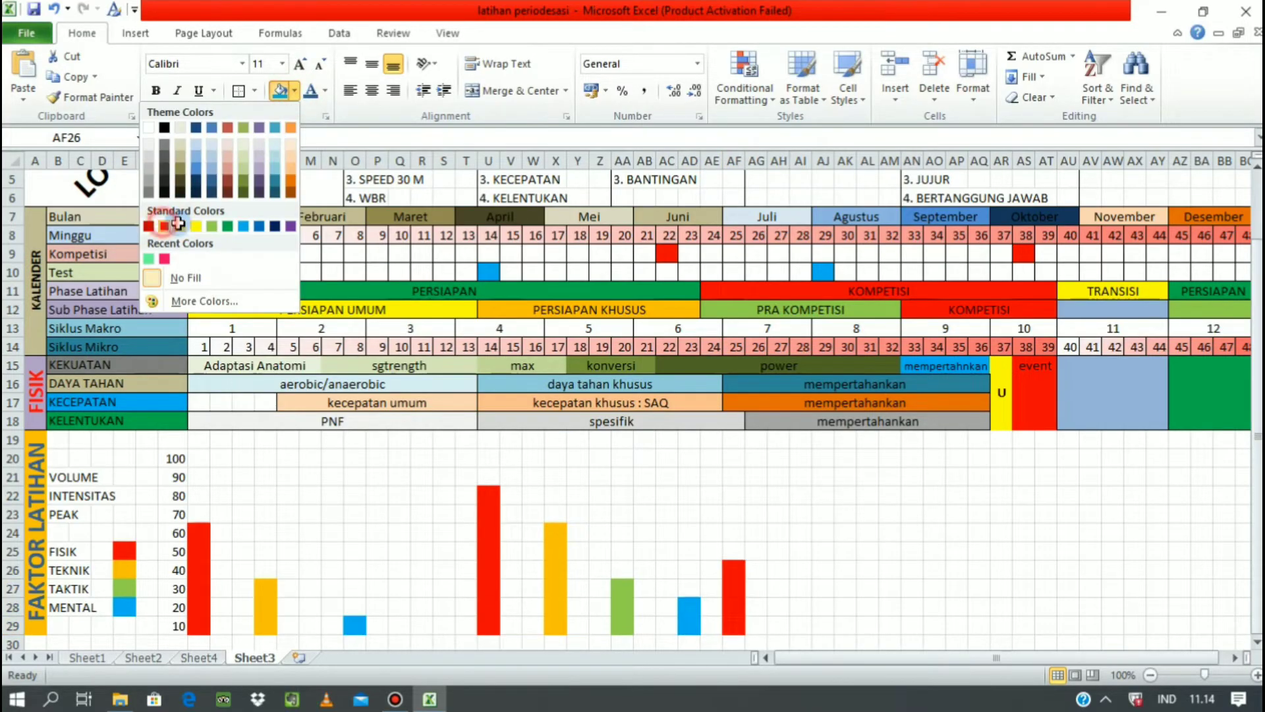
pyautogui.click(173, 216)
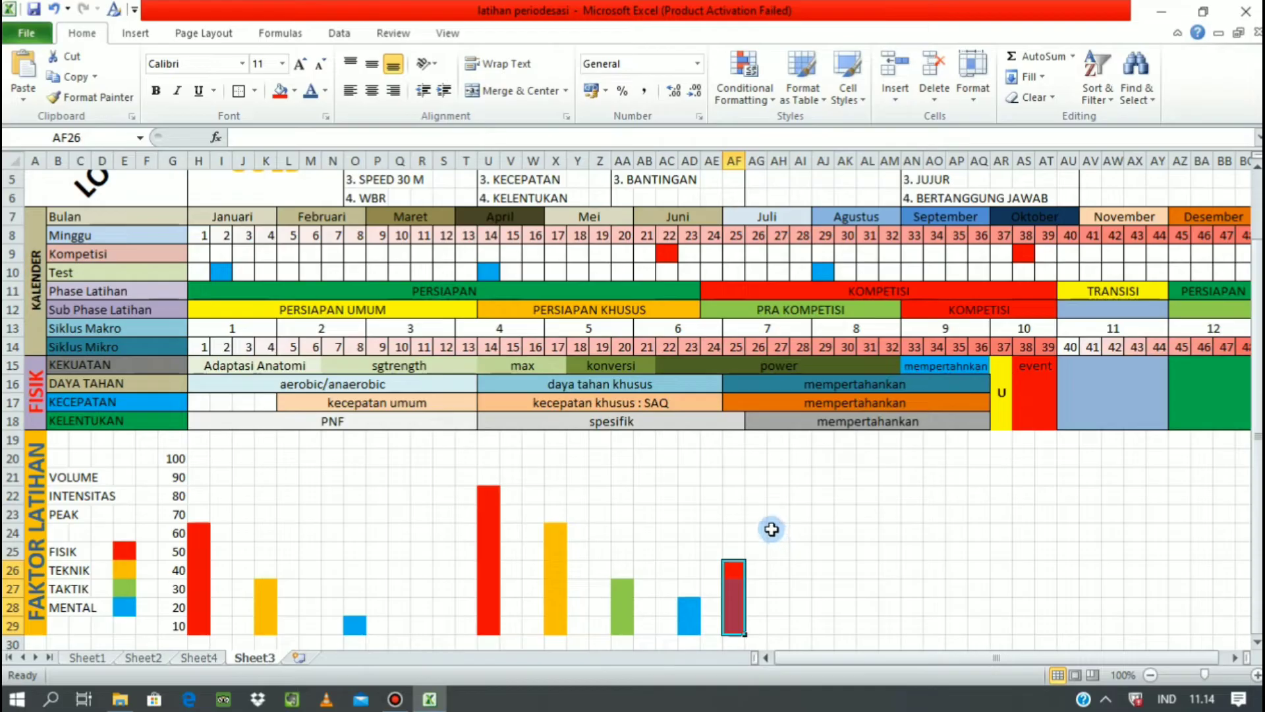
pyautogui.moveTo(778, 551); pyautogui.dragTo(788, 628)
pyautogui.click(295, 90)
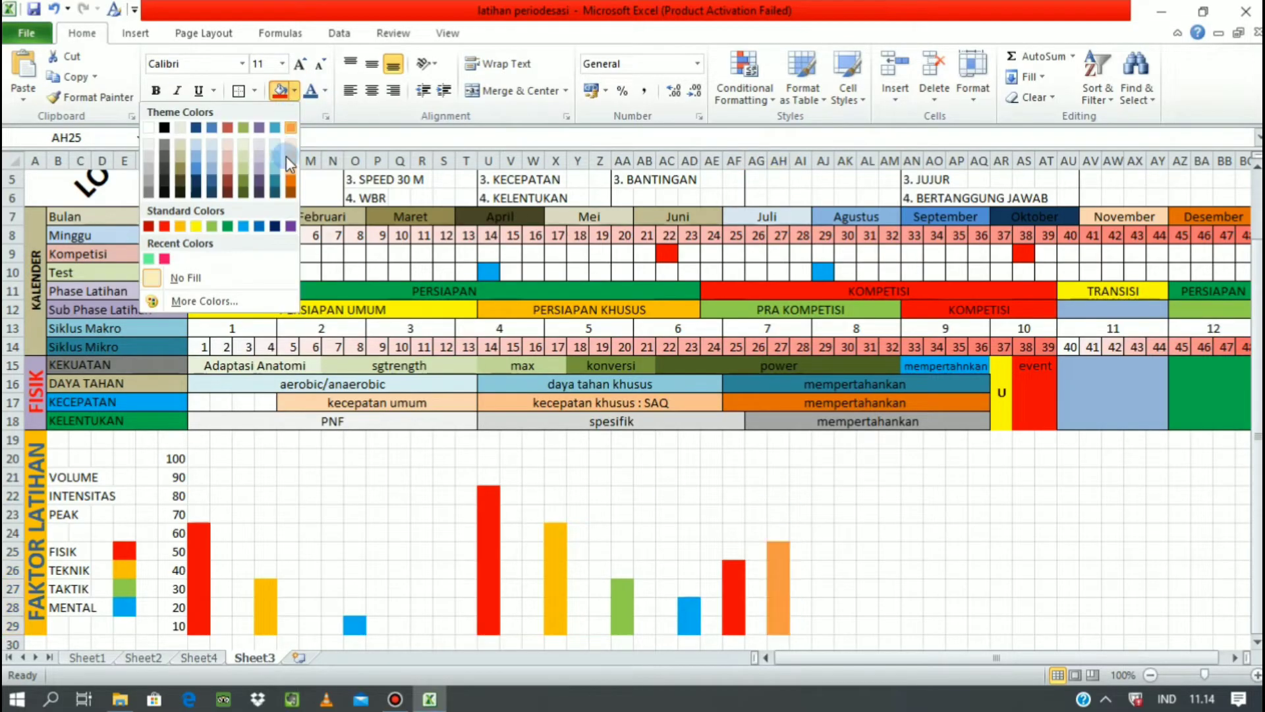
pyautogui.click(176, 224)
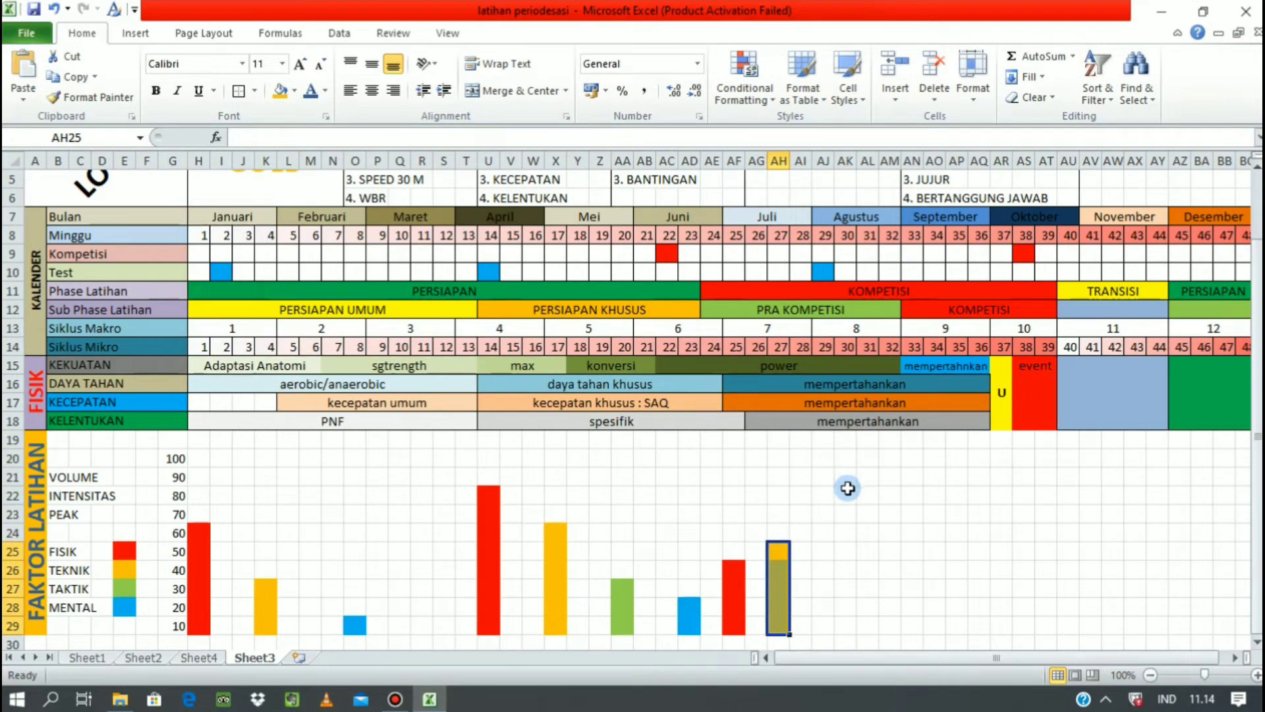
# Step: Fill AK23:AK29 with light green for TAKTIK and AM26:AM29 with light blue for MENTAL
pyautogui.click(846, 491)
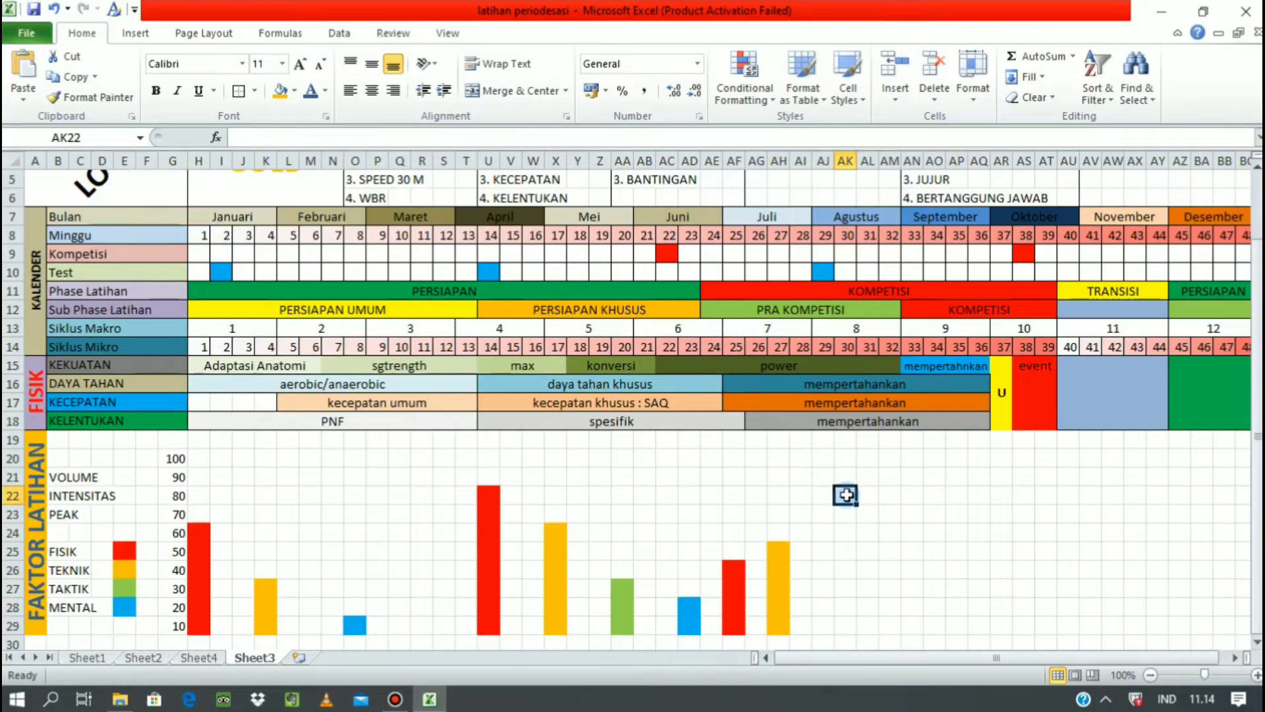
pyautogui.moveTo(846, 519); pyautogui.dragTo(847, 626)
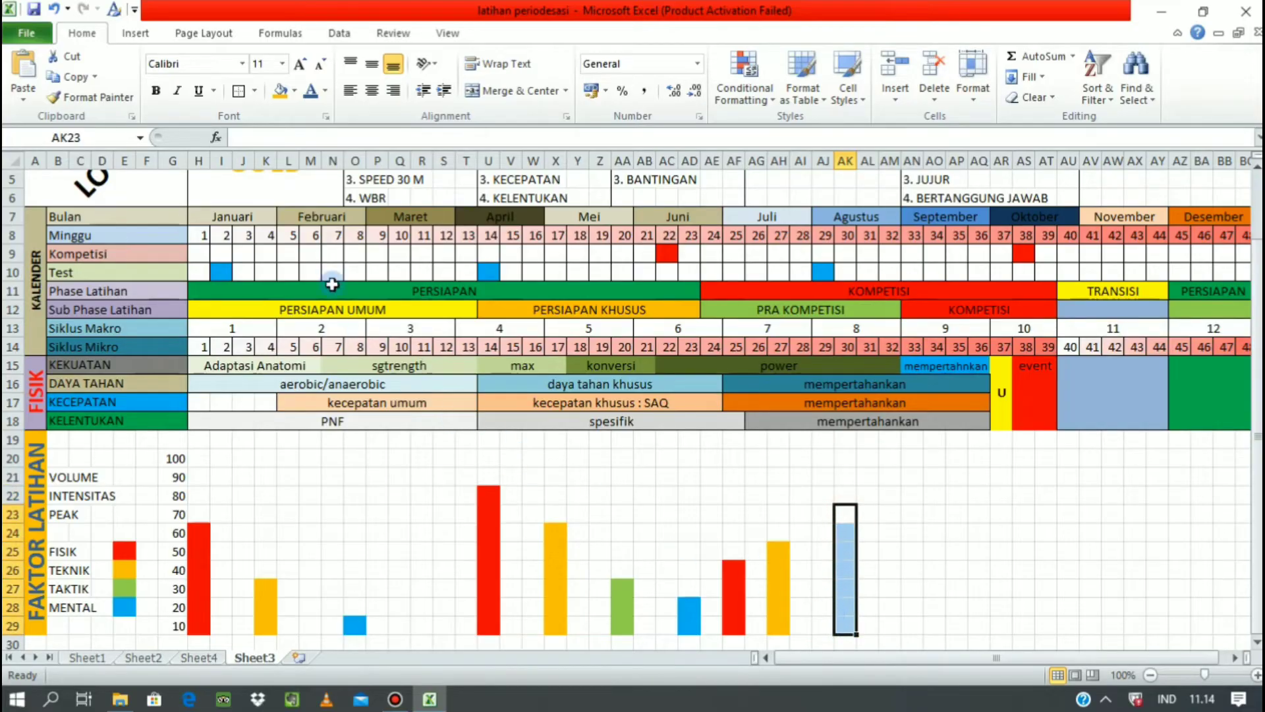
pyautogui.click(294, 90)
pyautogui.click(213, 228)
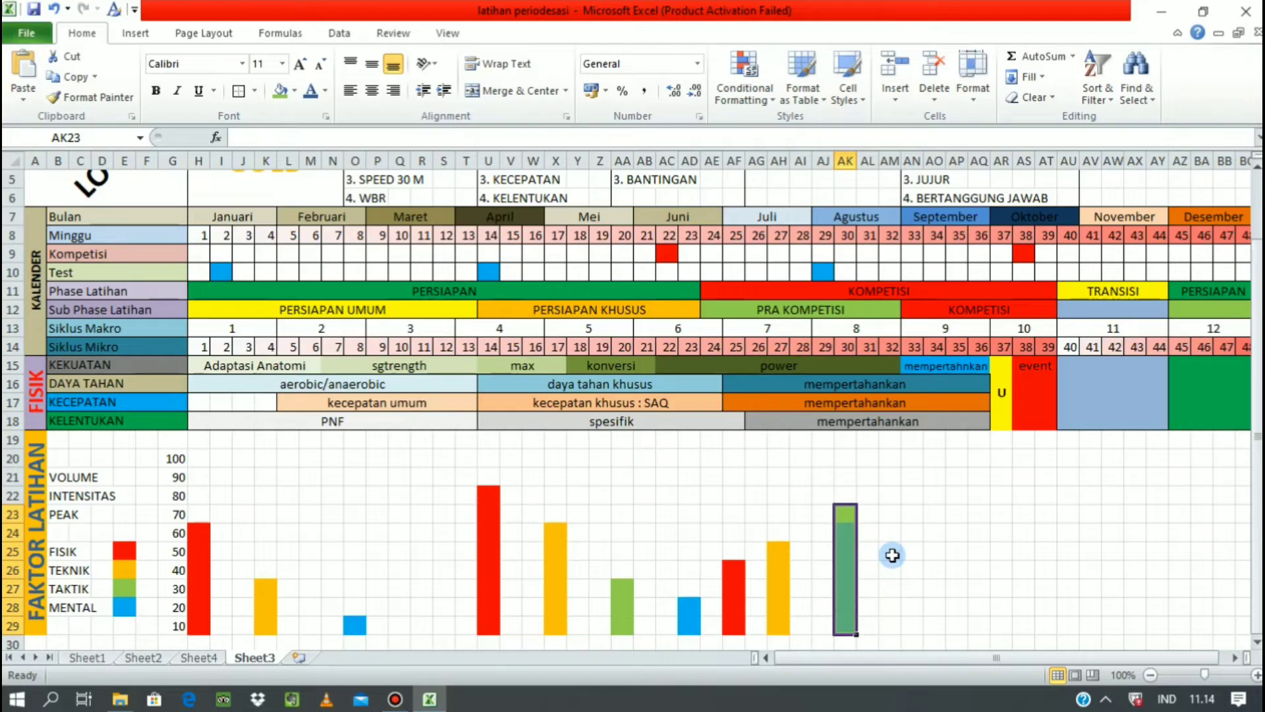
pyautogui.moveTo(891, 566); pyautogui.dragTo(891, 629)
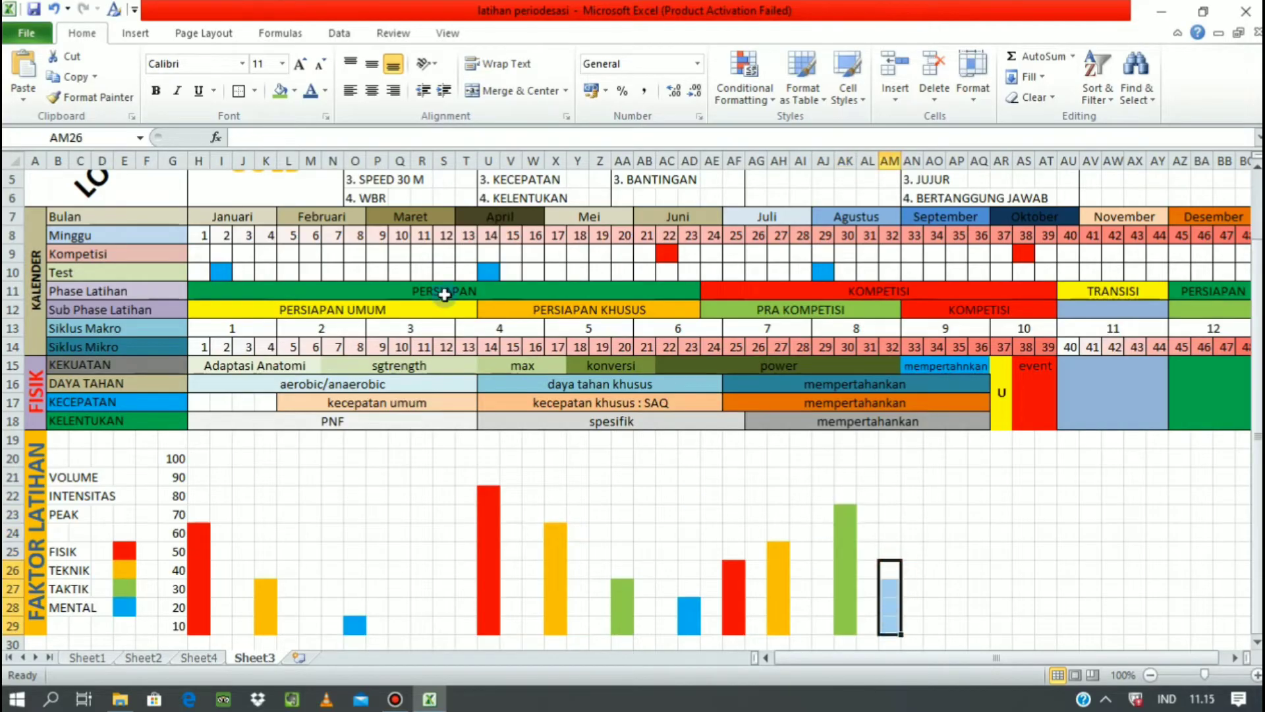
pyautogui.click(295, 91)
pyautogui.click(234, 225)
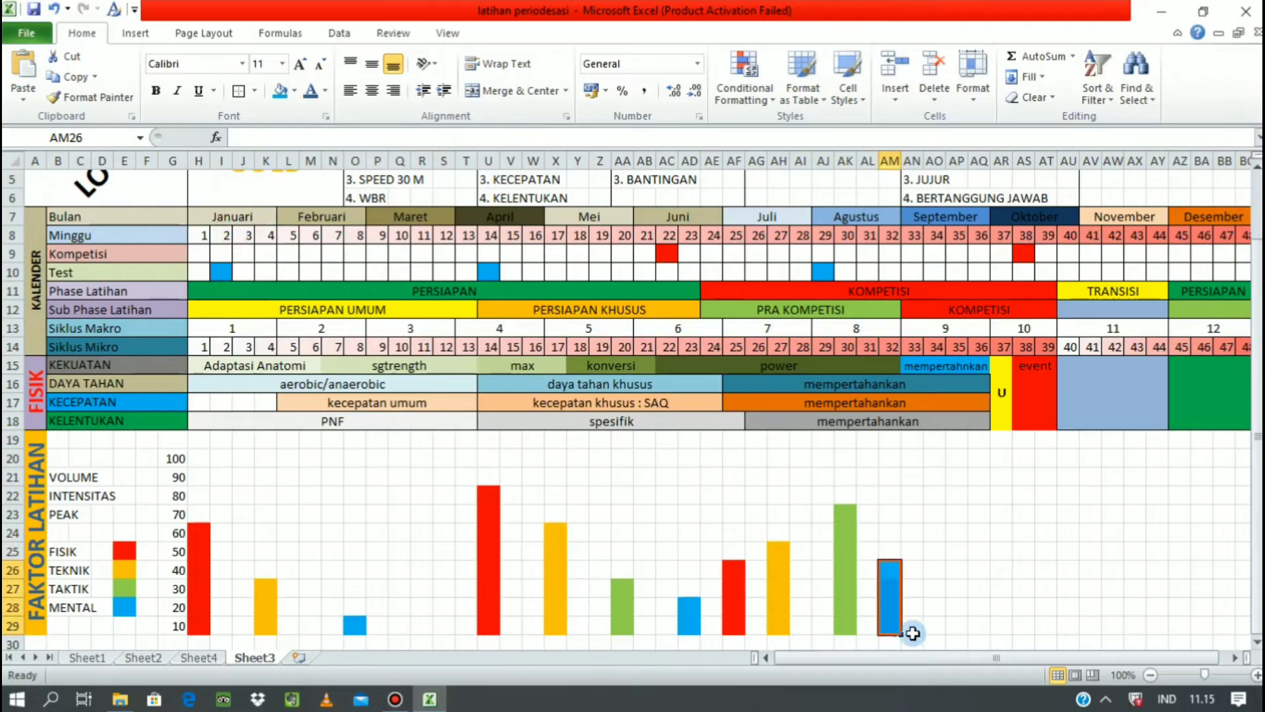
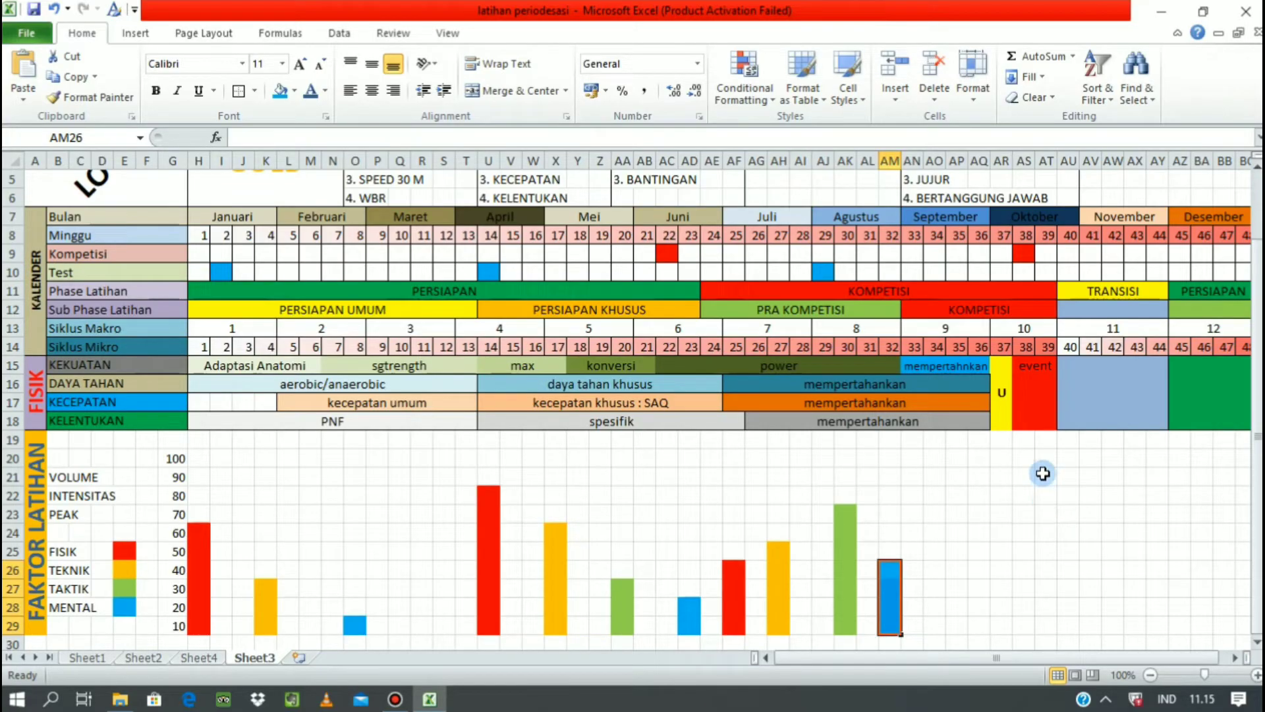
# Step: Under KOMPETISI, fill AT21:AT29 with light blue for MENTAL and AQ22:AQ29 with light green for TAKTIK
pyautogui.moveTo(1046, 476); pyautogui.dragTo(1044, 629)
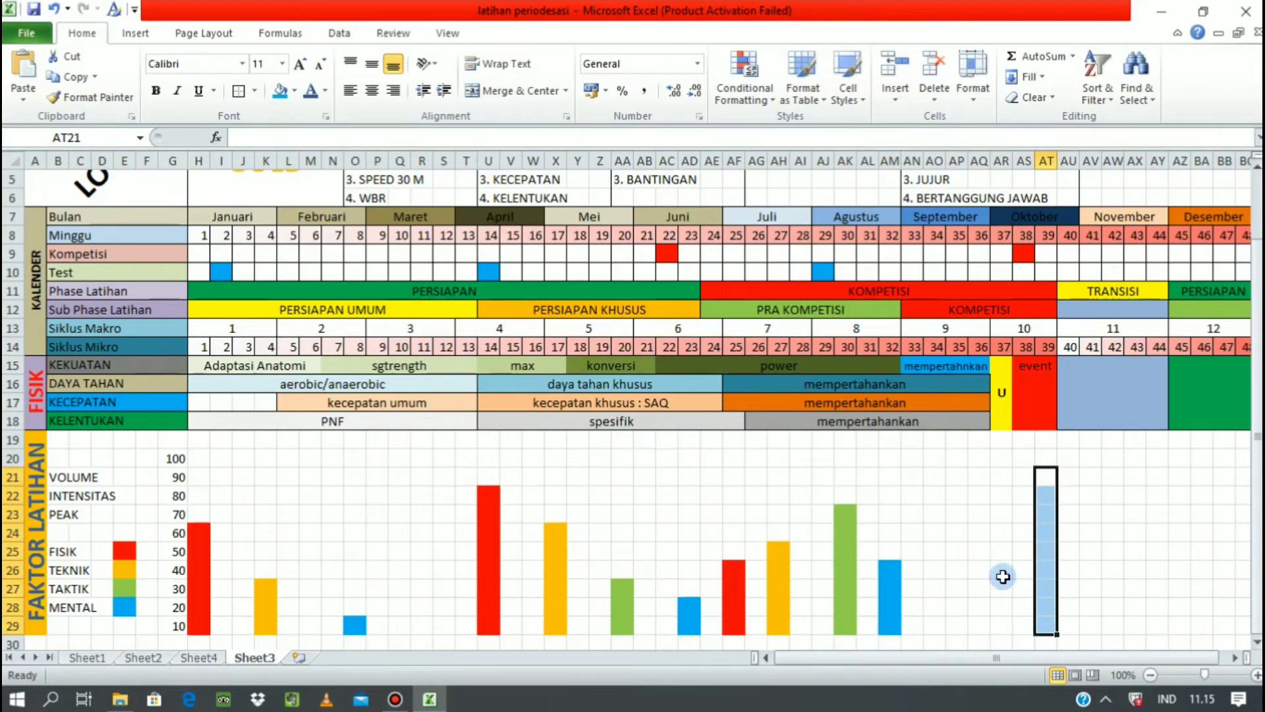
pyautogui.click(279, 90)
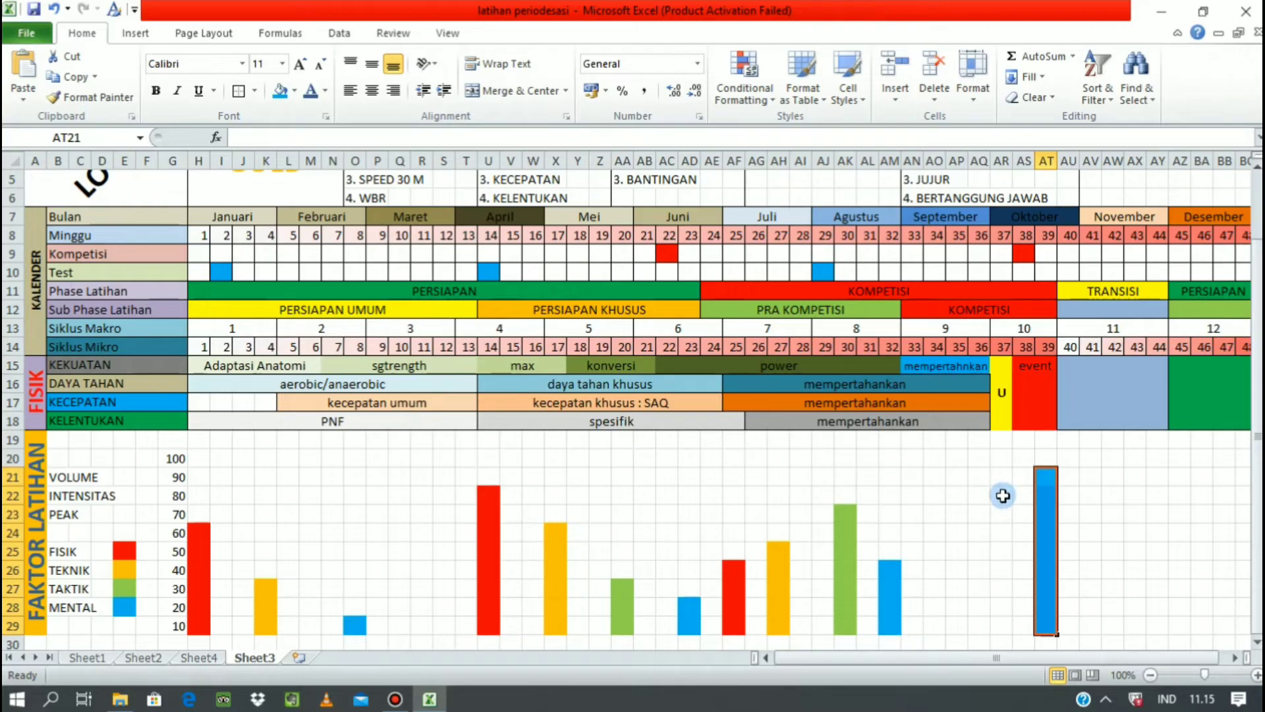
pyautogui.moveTo(1003, 494); pyautogui.dragTo(978, 628)
pyautogui.click(980, 486)
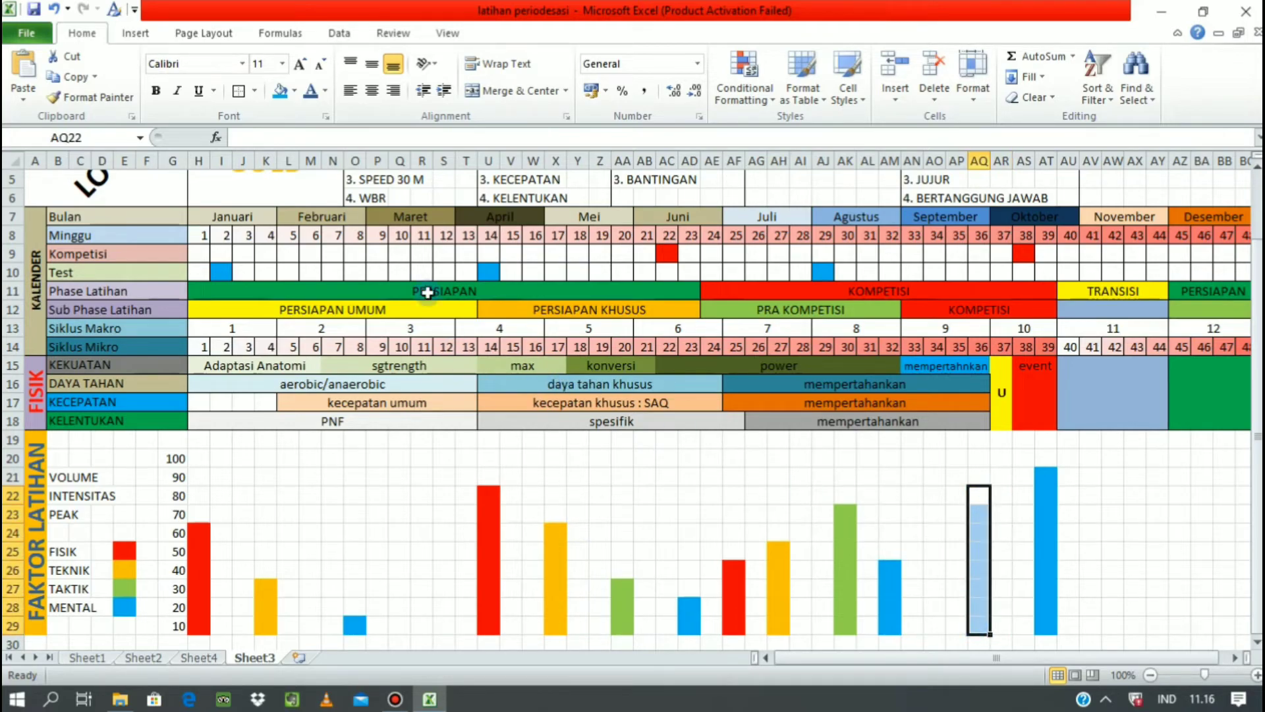
pyautogui.click(294, 91)
pyautogui.click(212, 228)
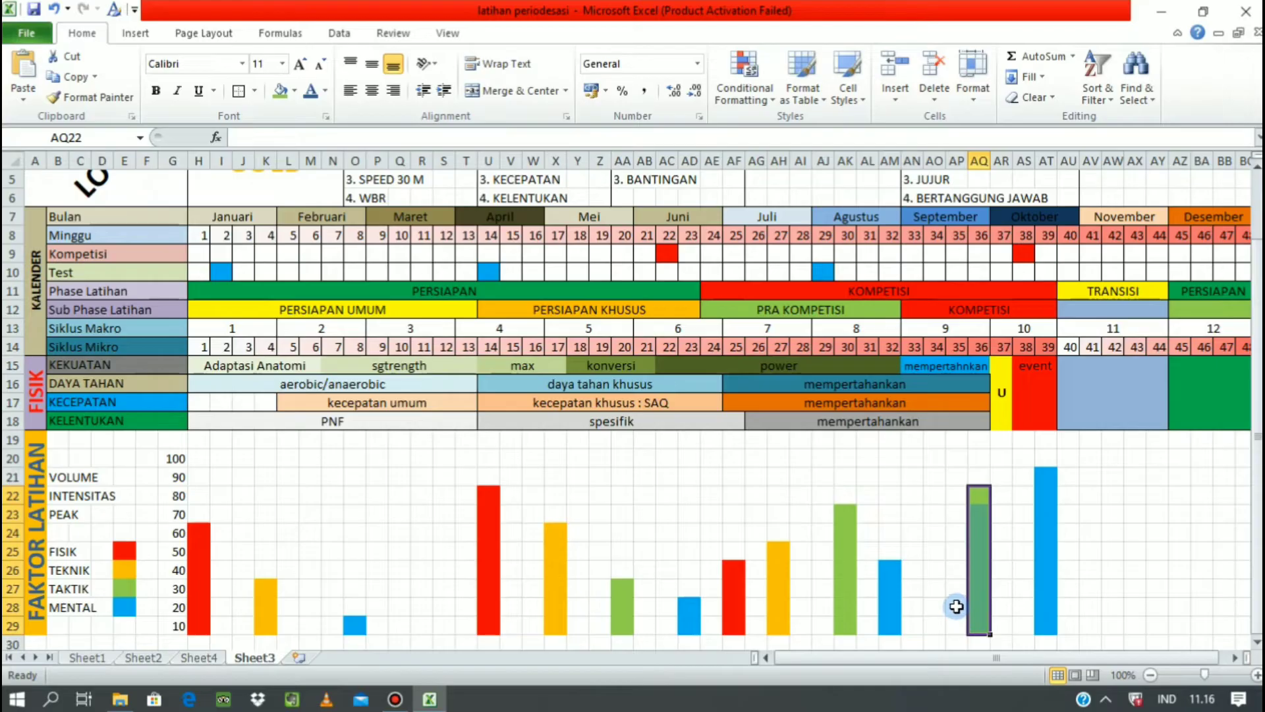
# Step: Under KOMPETISI, fill AP28:AP29 with yellow for TEKNIK and AO29 with red for FISIK
pyautogui.moveTo(957, 606); pyautogui.dragTo(960, 625)
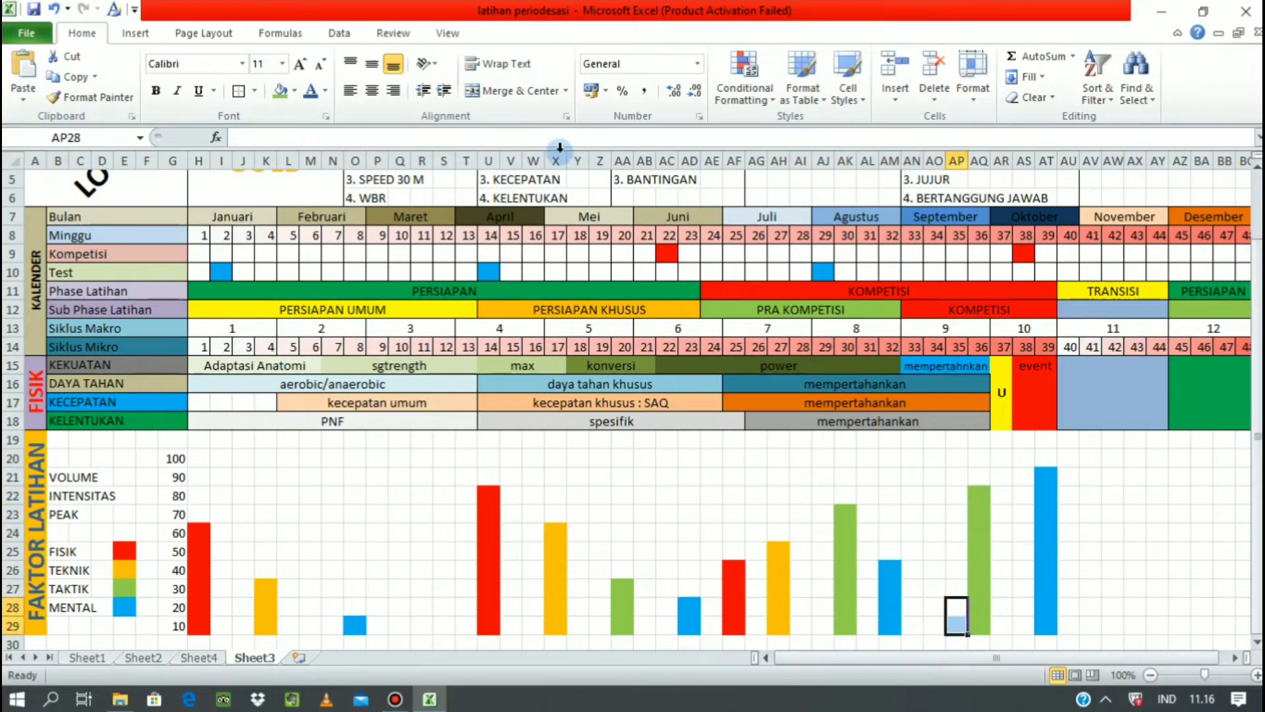
pyautogui.click(293, 92)
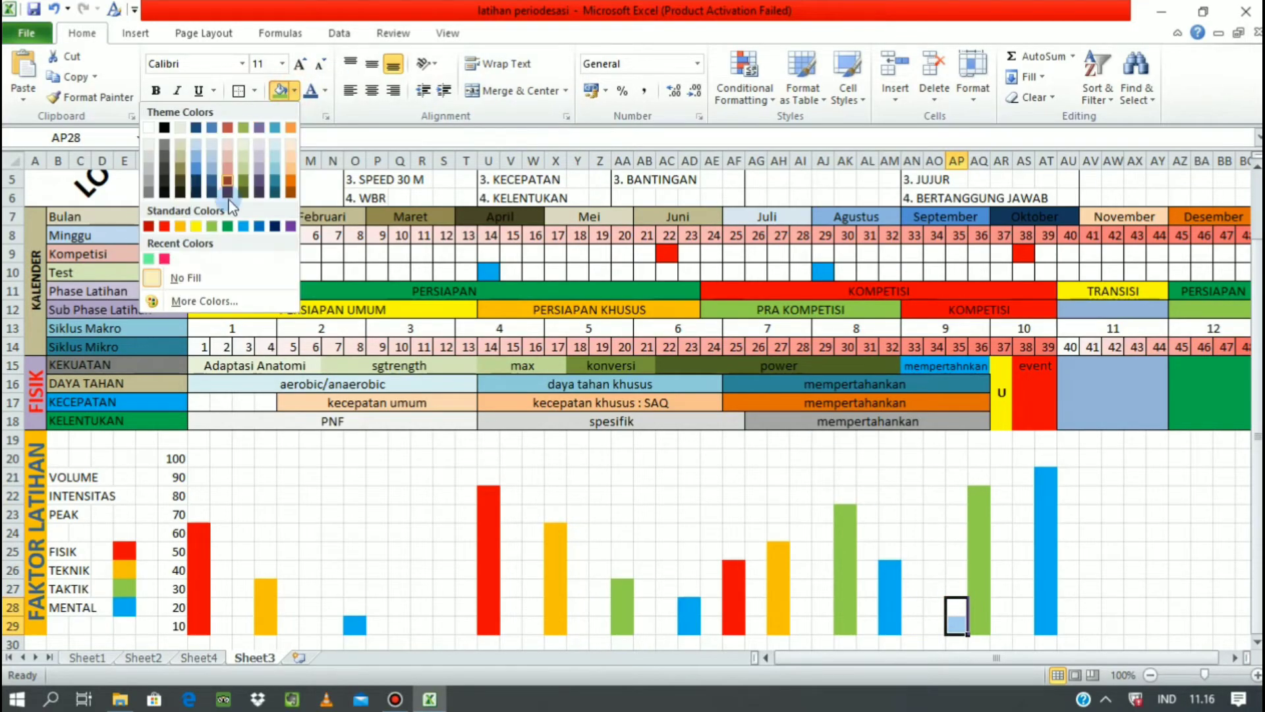
pyautogui.click(203, 227)
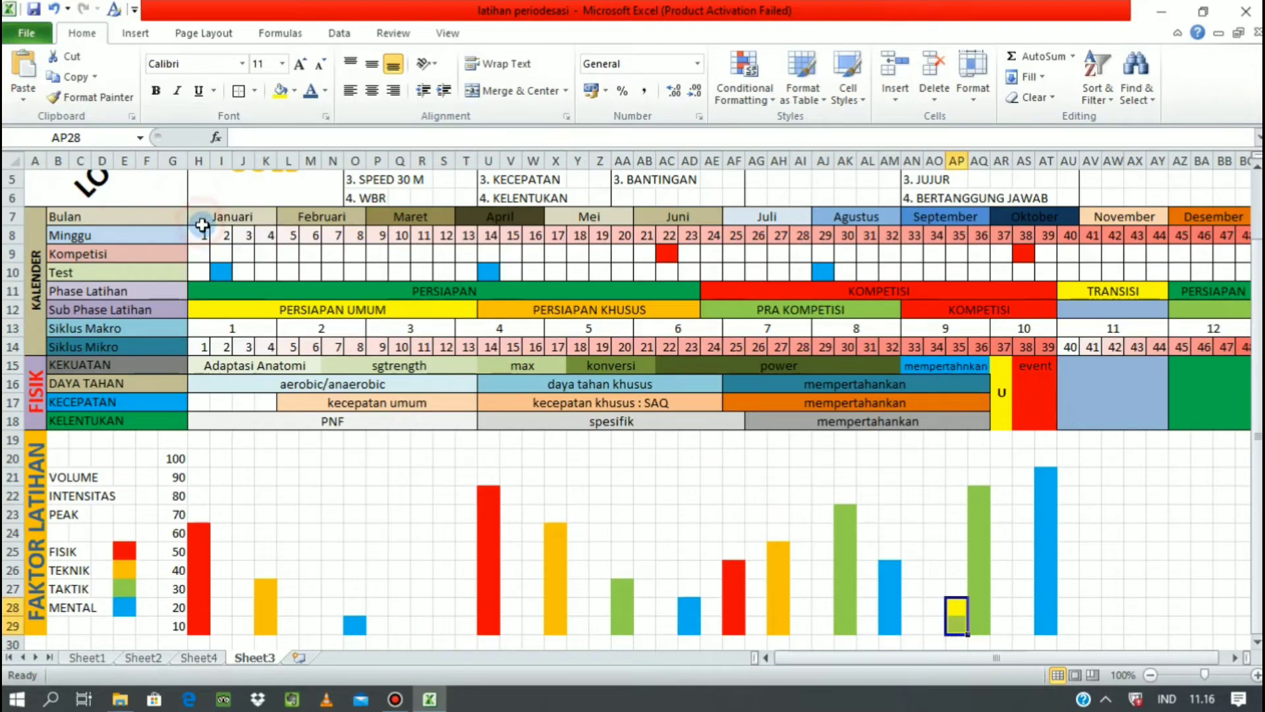
pyautogui.click(932, 618)
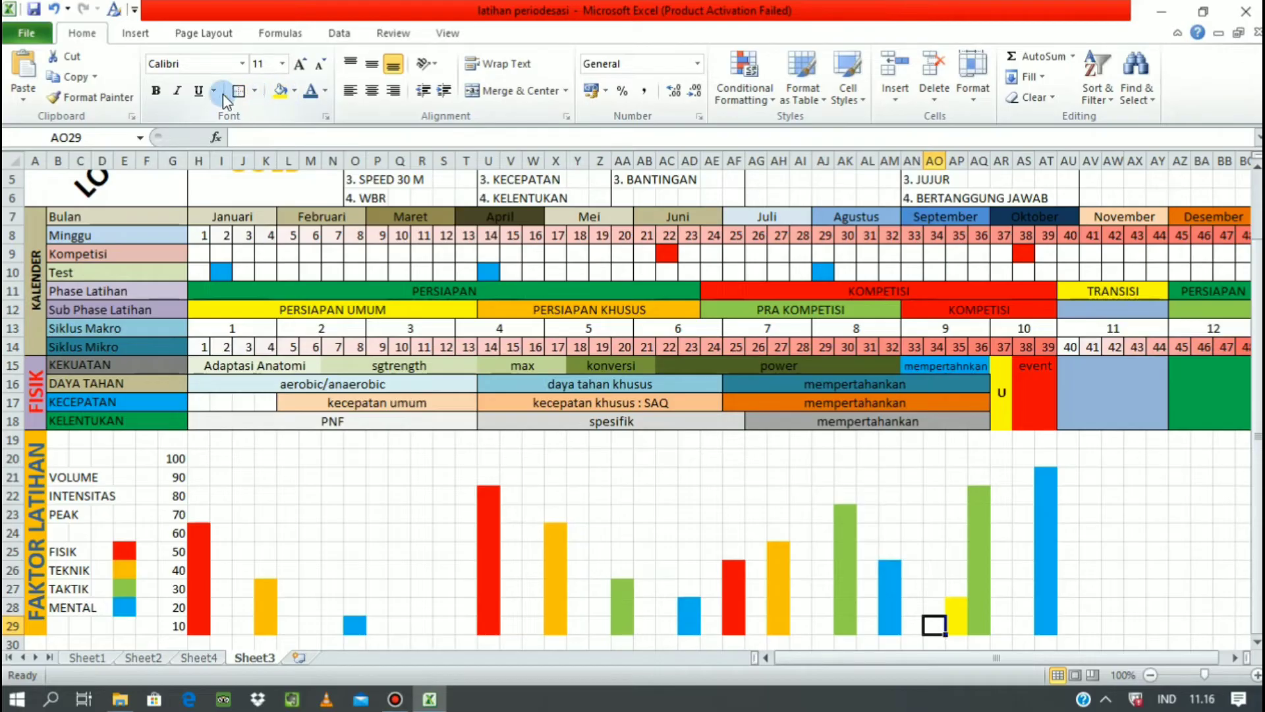
pyautogui.click(294, 91)
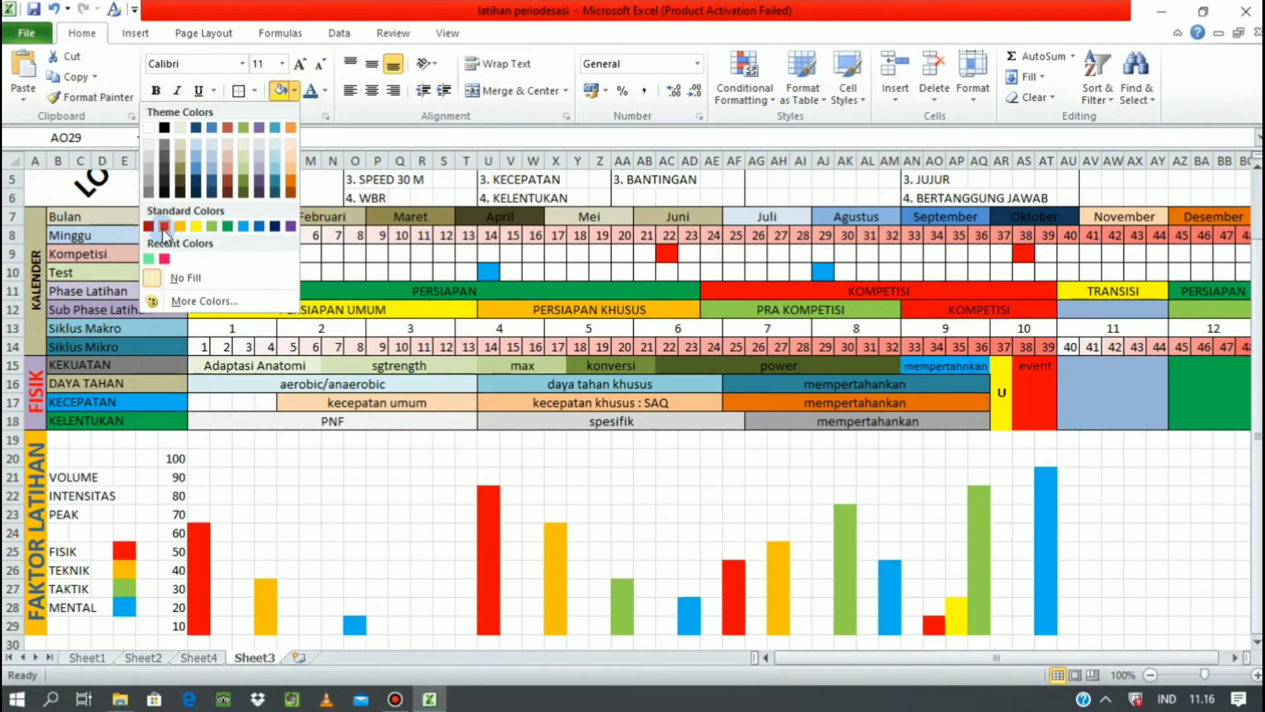
pyautogui.click(164, 227)
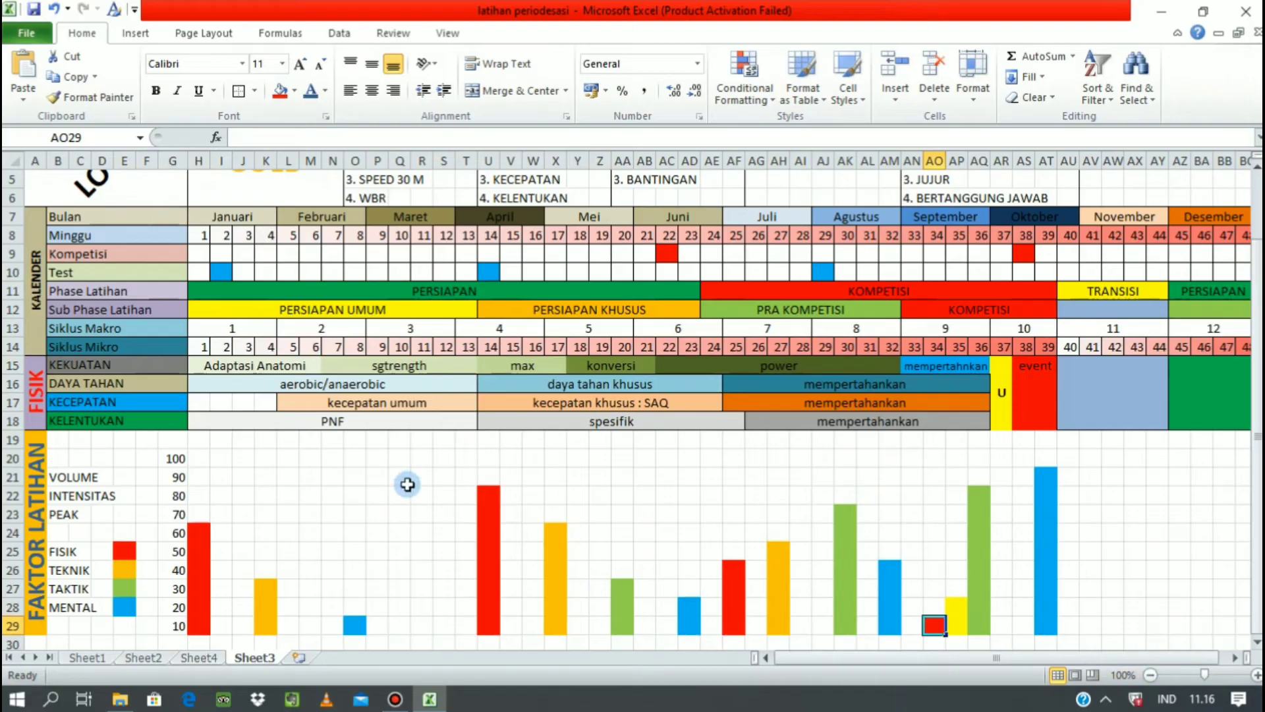
# Step: Add an outside border around H19:T29, the PERSIAPAN UMUM bar area
pyautogui.moveTo(198, 441); pyautogui.dragTo(473, 631)
pyautogui.moveTo(489, 439); pyautogui.dragTo(736, 627)
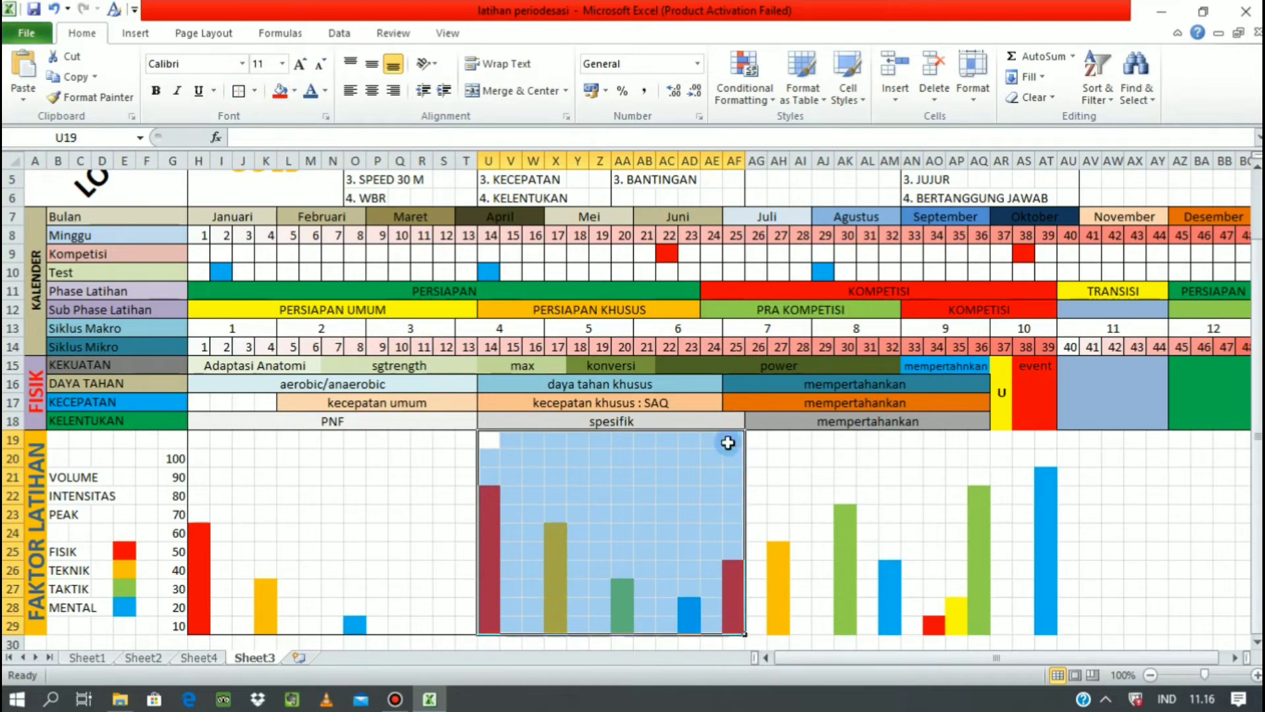
pyautogui.moveTo(488, 438); pyautogui.dragTo(616, 446)
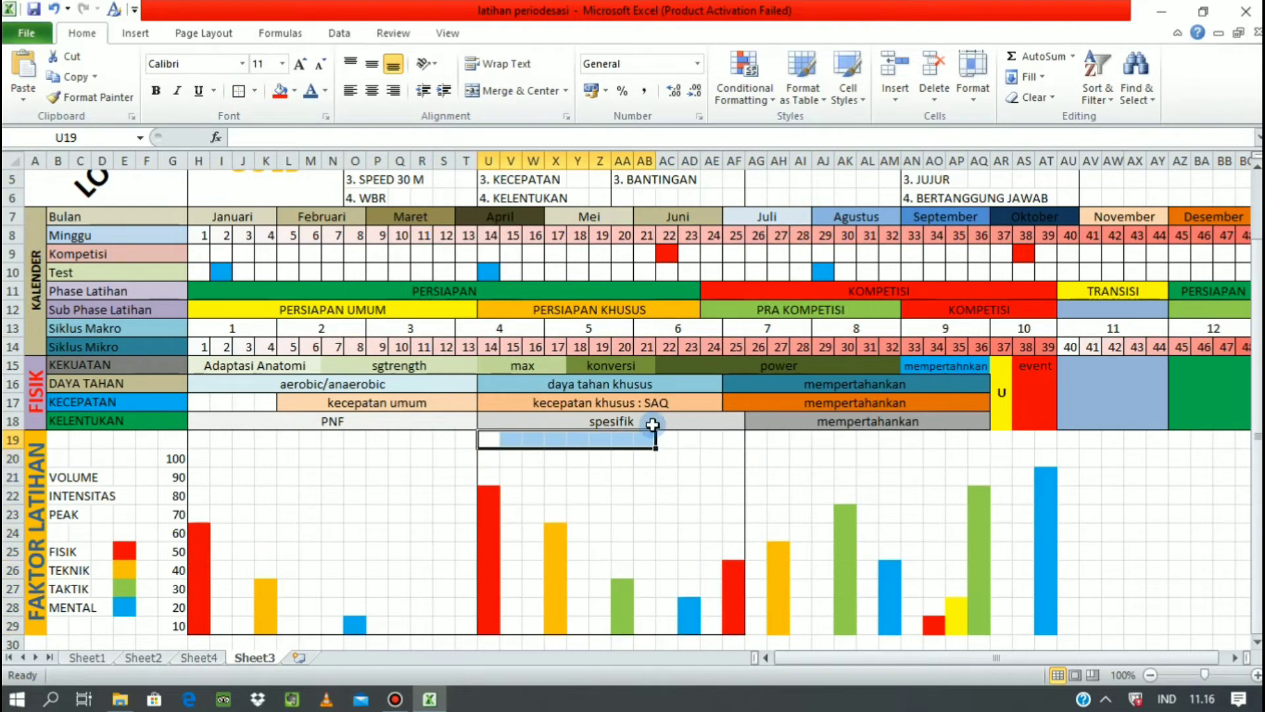
pyautogui.click(616, 478)
# Step: Add outside borders around the PERSIAPAN KHUSUS, PRA KOMPETISI and KOMPETISI bar areas: U19:AD29, AE19:AM29 and AN19:AT29
pyautogui.moveTo(489, 438); pyautogui.dragTo(689, 618)
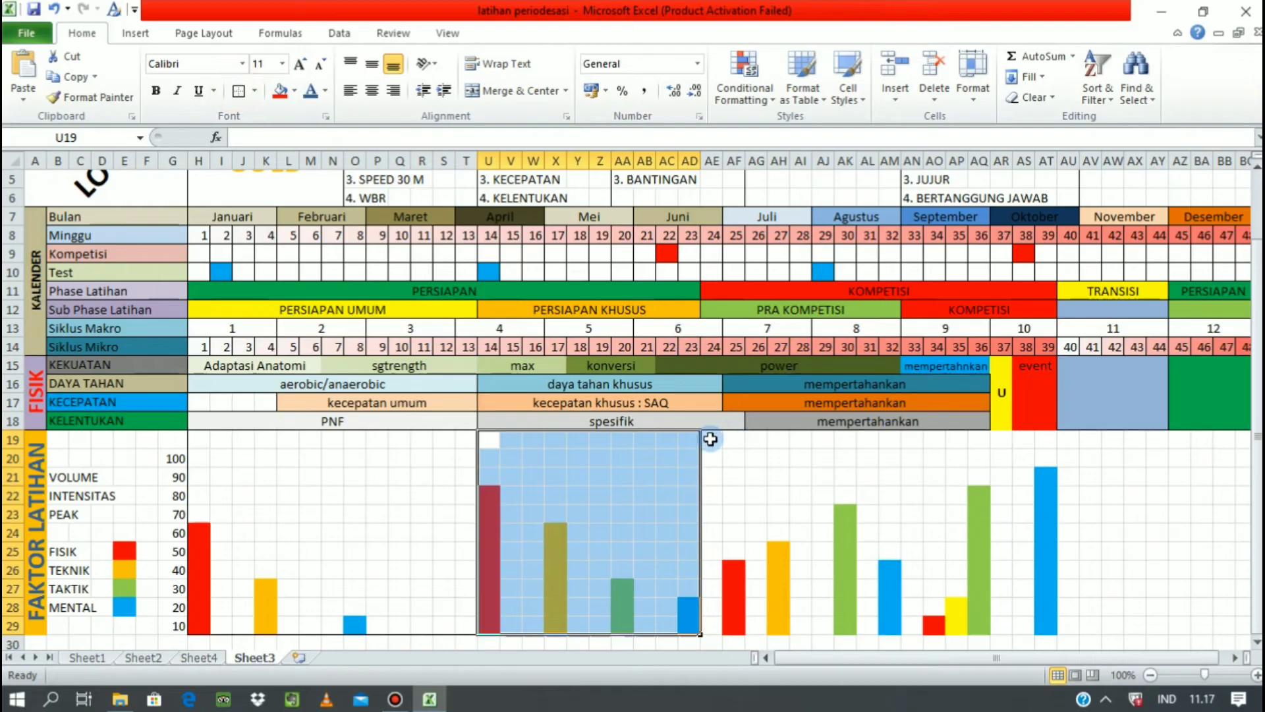
pyautogui.moveTo(706, 437); pyautogui.dragTo(880, 620)
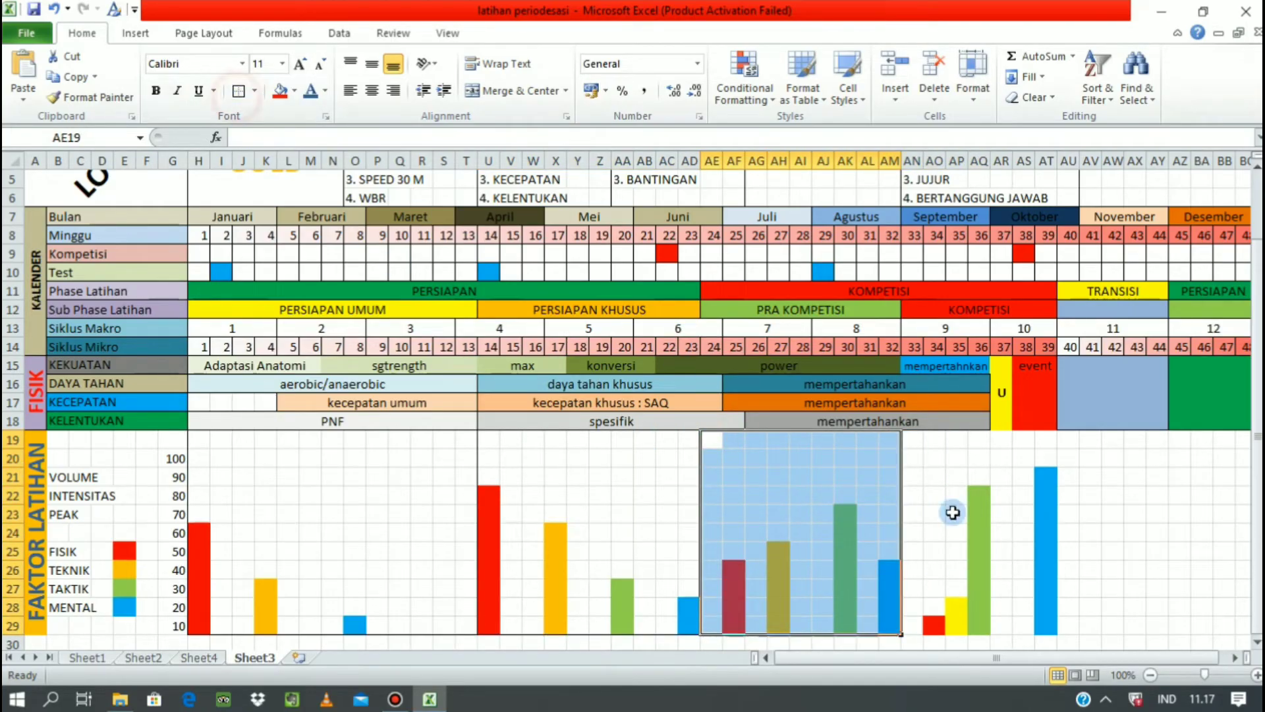
pyautogui.moveTo(901, 436); pyautogui.dragTo(1008, 435)
pyautogui.moveTo(1046, 501); pyautogui.dragTo(1051, 633)
pyautogui.click(239, 92)
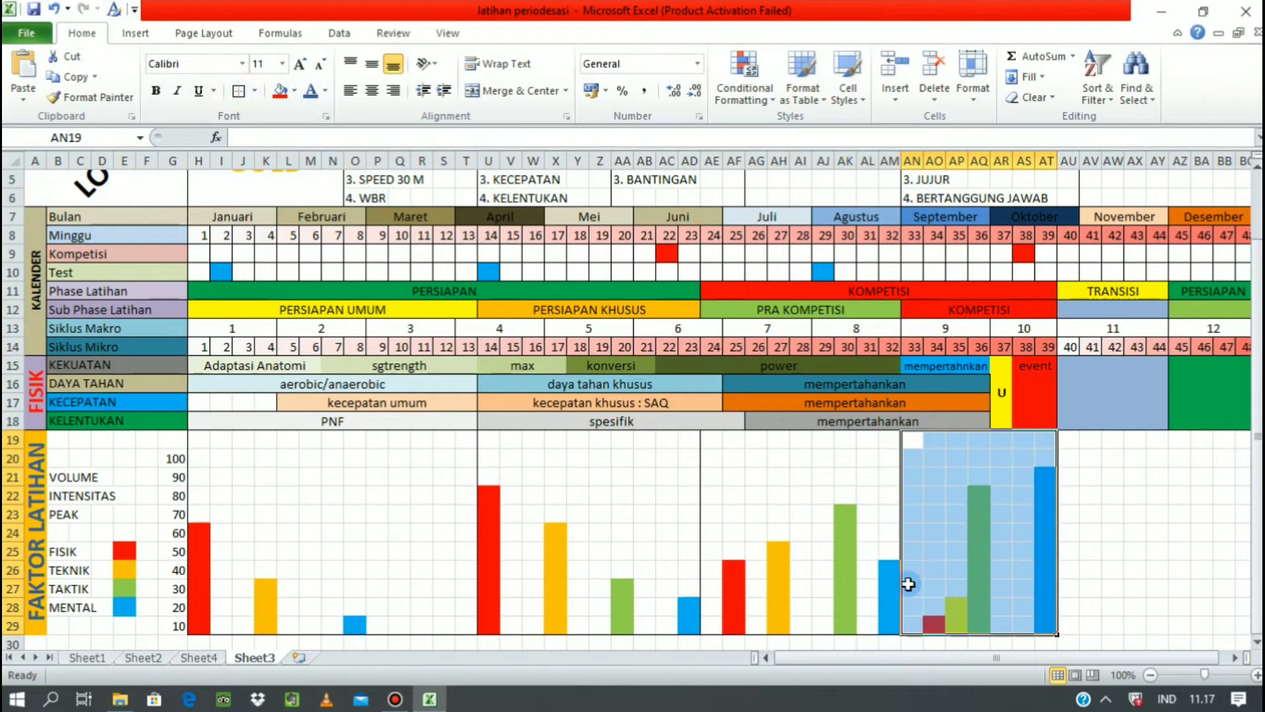
# Step: Add outside borders around the legend and scale block B19:G29 and around the merged U and event cells
pyautogui.moveTo(53, 440); pyautogui.dragTo(176, 630)
pyautogui.click(239, 91)
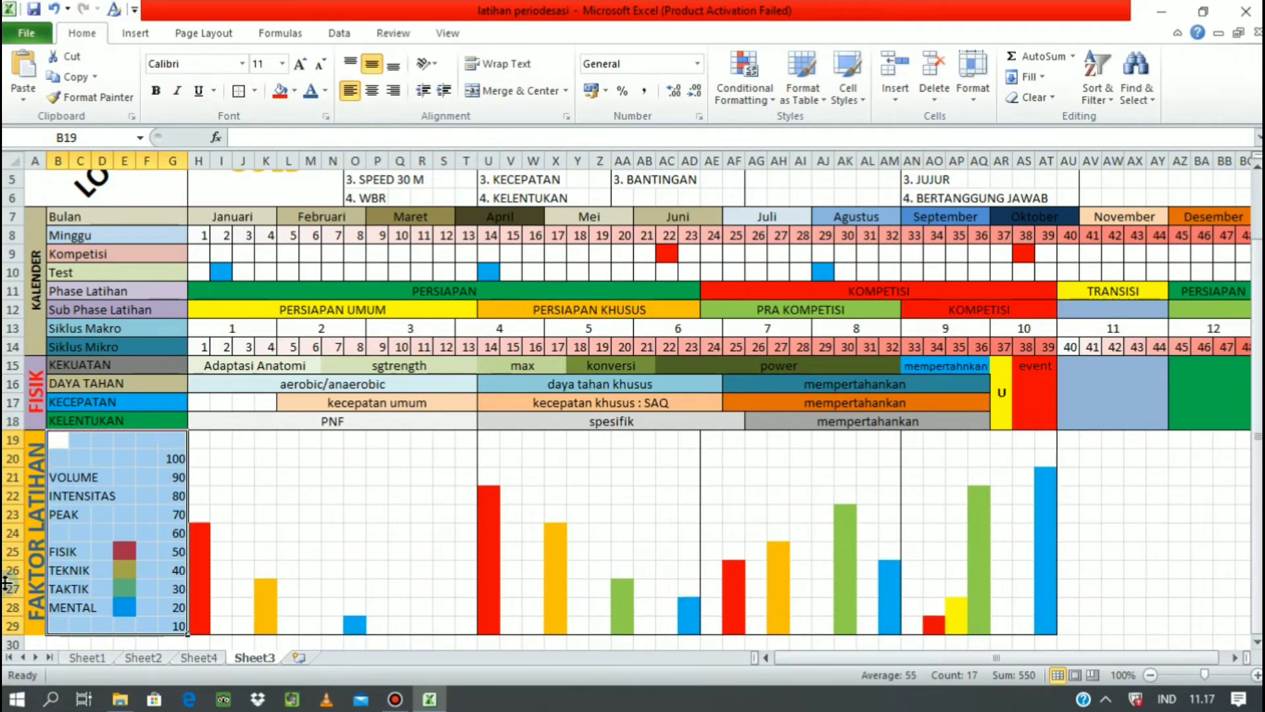
pyautogui.click(26, 531)
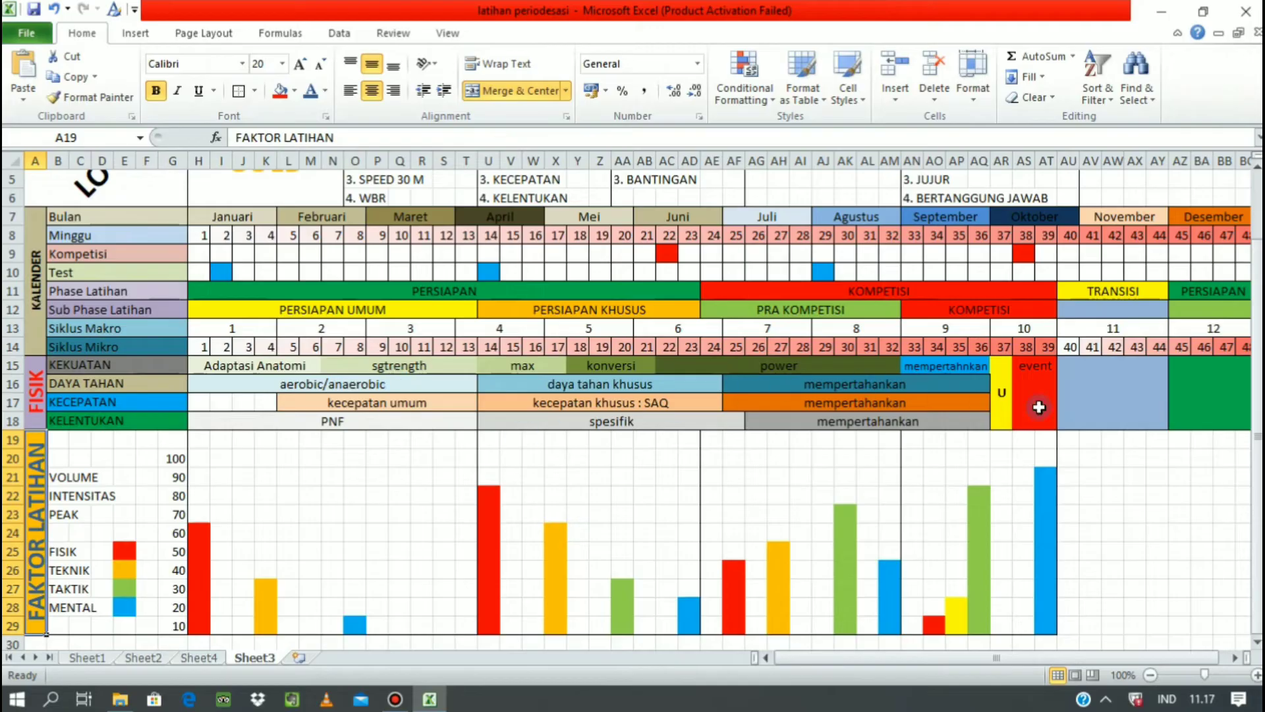
pyautogui.moveTo(1003, 395); pyautogui.dragTo(1032, 392)
pyautogui.click(239, 91)
pyautogui.click(865, 544)
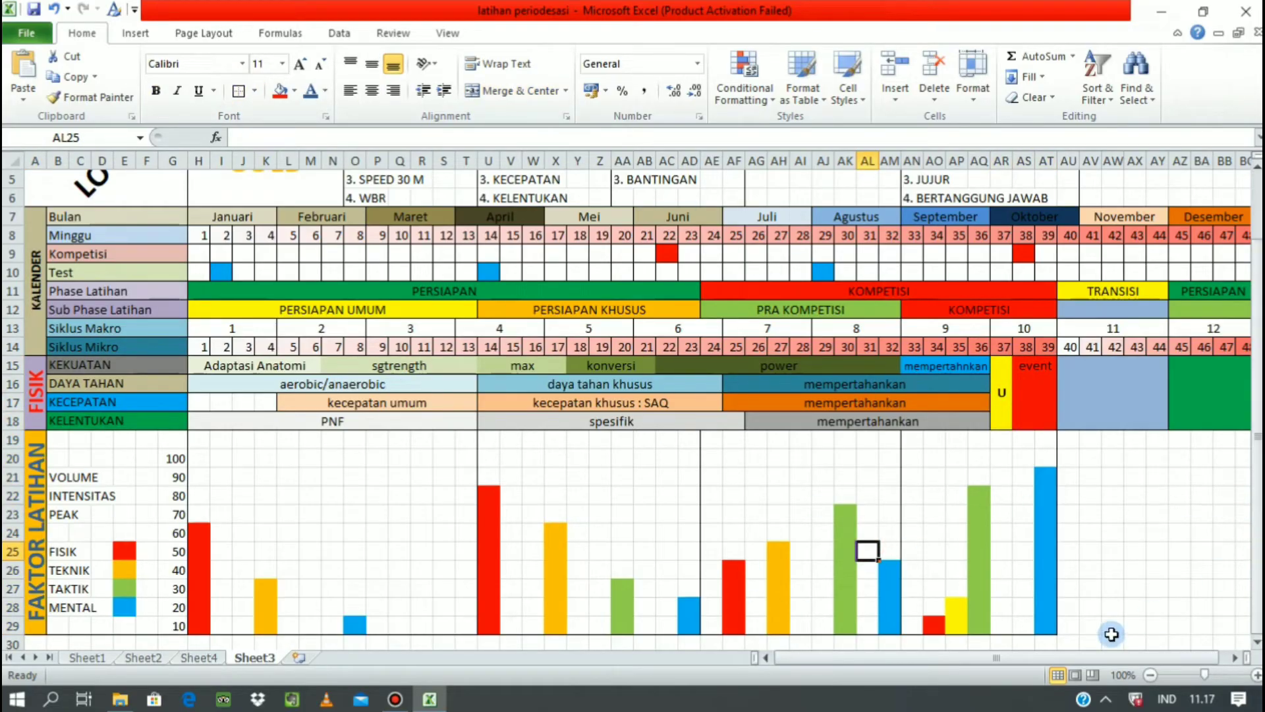
# Step: Fill AU19:AY29 with light blue under TRANSISI, and outline AZ19:BC29 and fill it with green under the final PERSIAPAN phase
pyautogui.moveTo(1068, 436); pyautogui.dragTo(1166, 632)
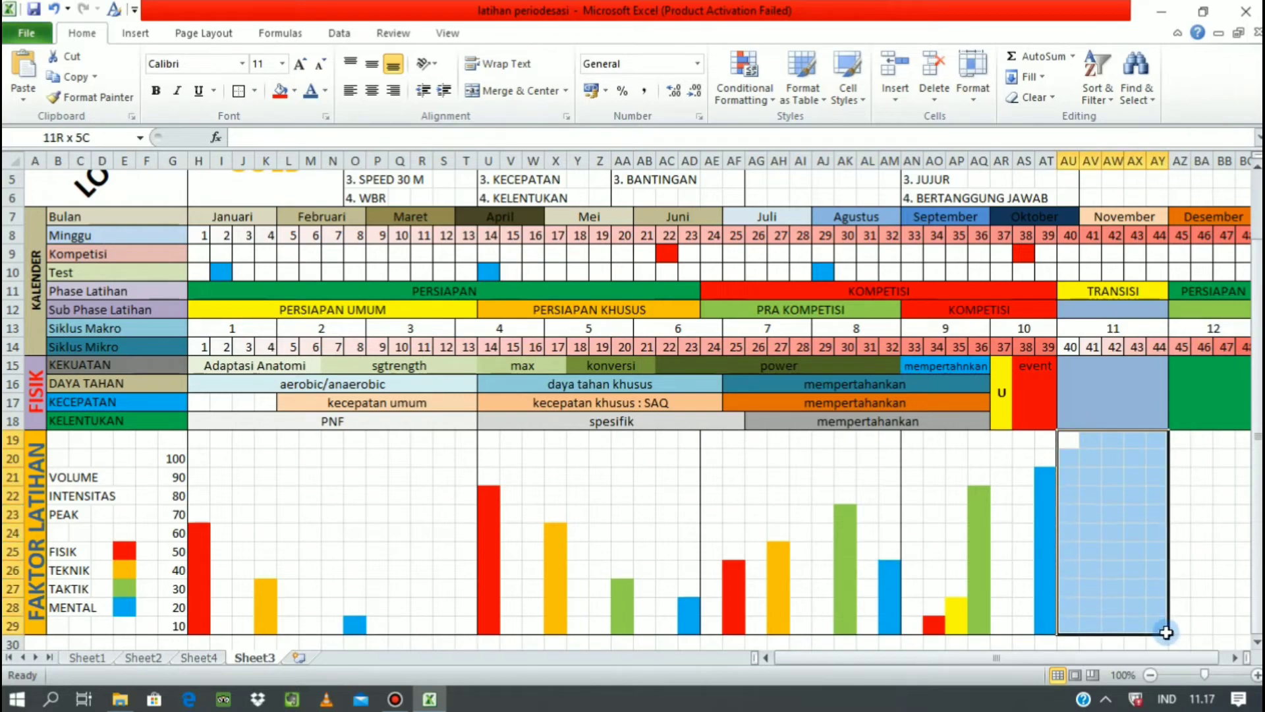
pyautogui.click(295, 90)
pyautogui.click(192, 168)
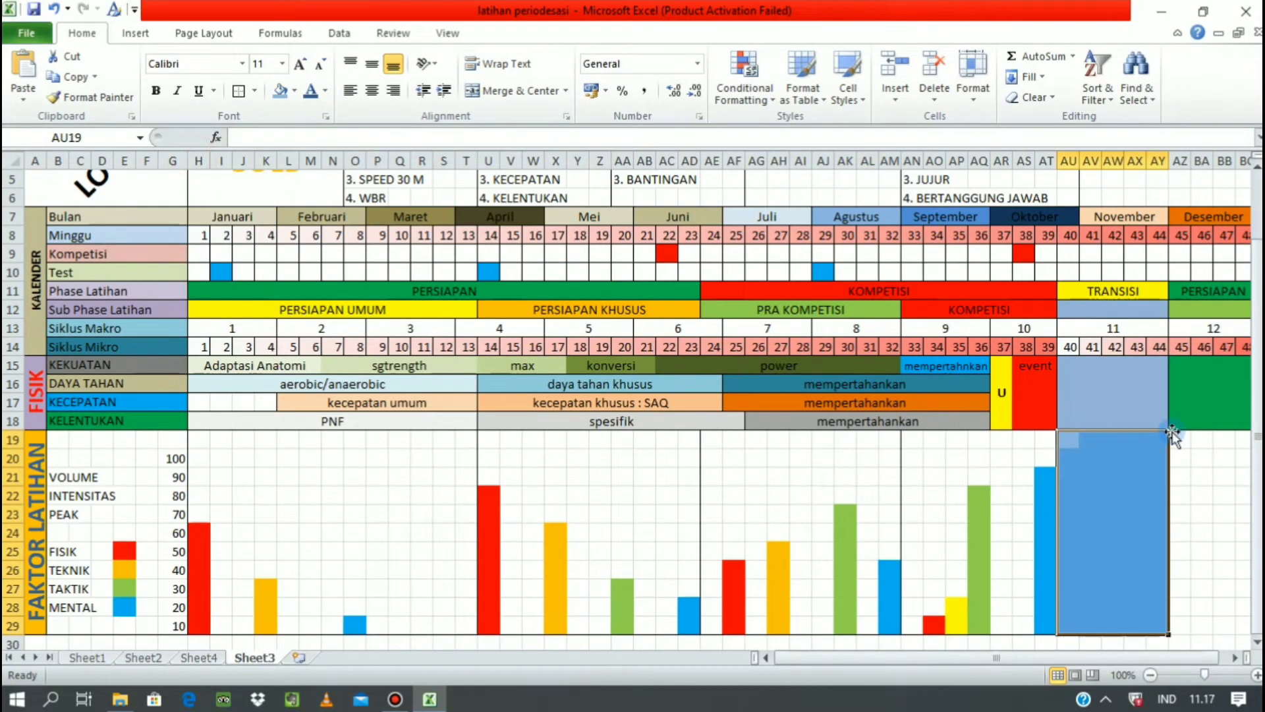
pyautogui.moveTo(1180, 439); pyautogui.dragTo(1238, 631)
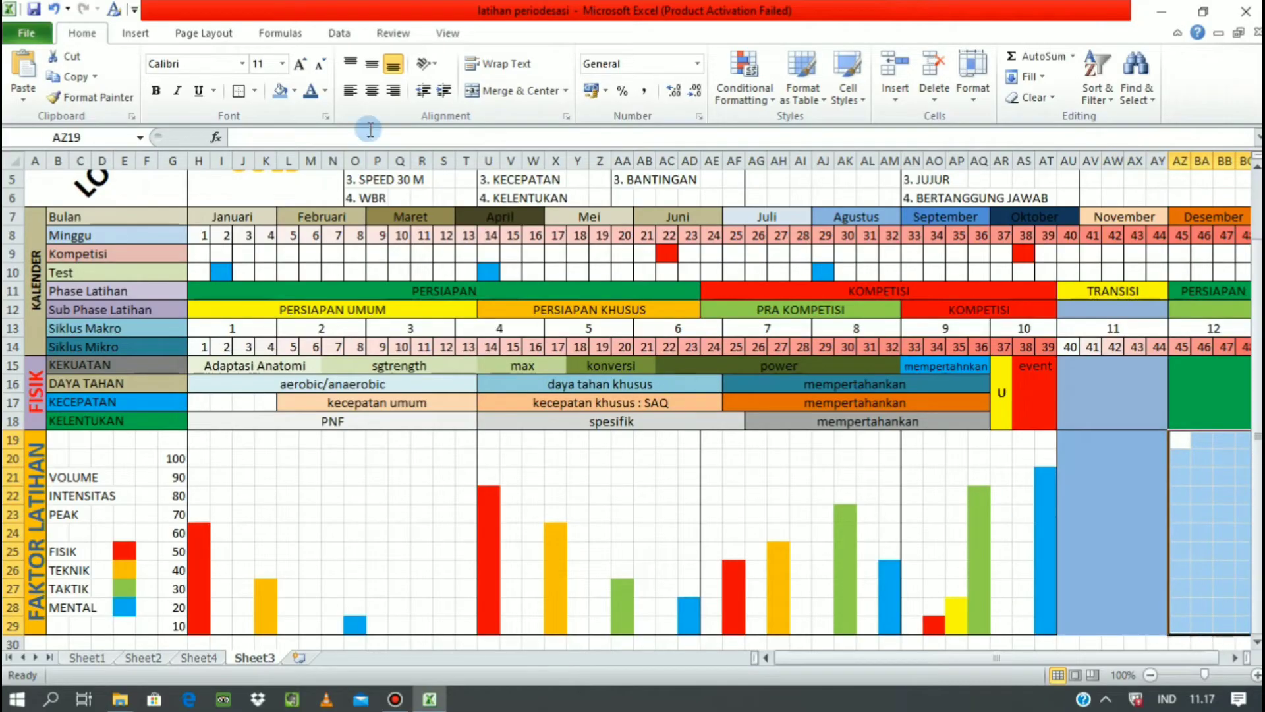
pyautogui.click(294, 91)
pyautogui.click(294, 90)
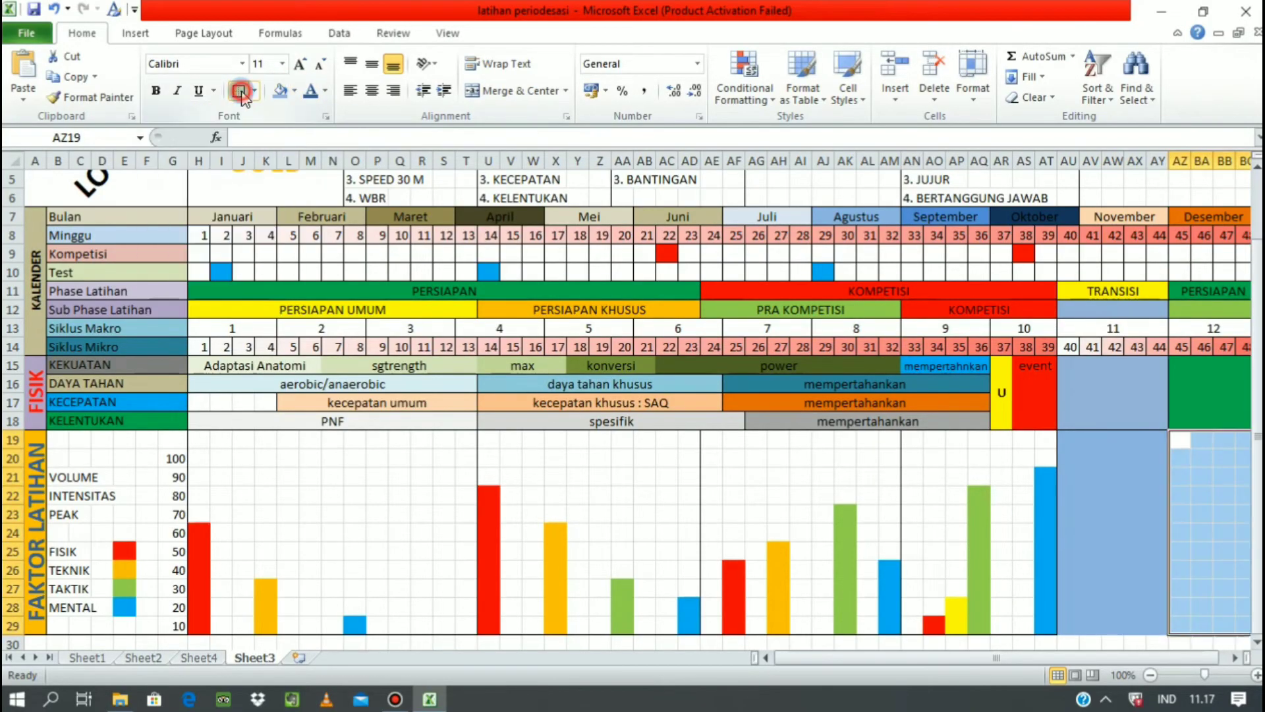
pyautogui.click(294, 90)
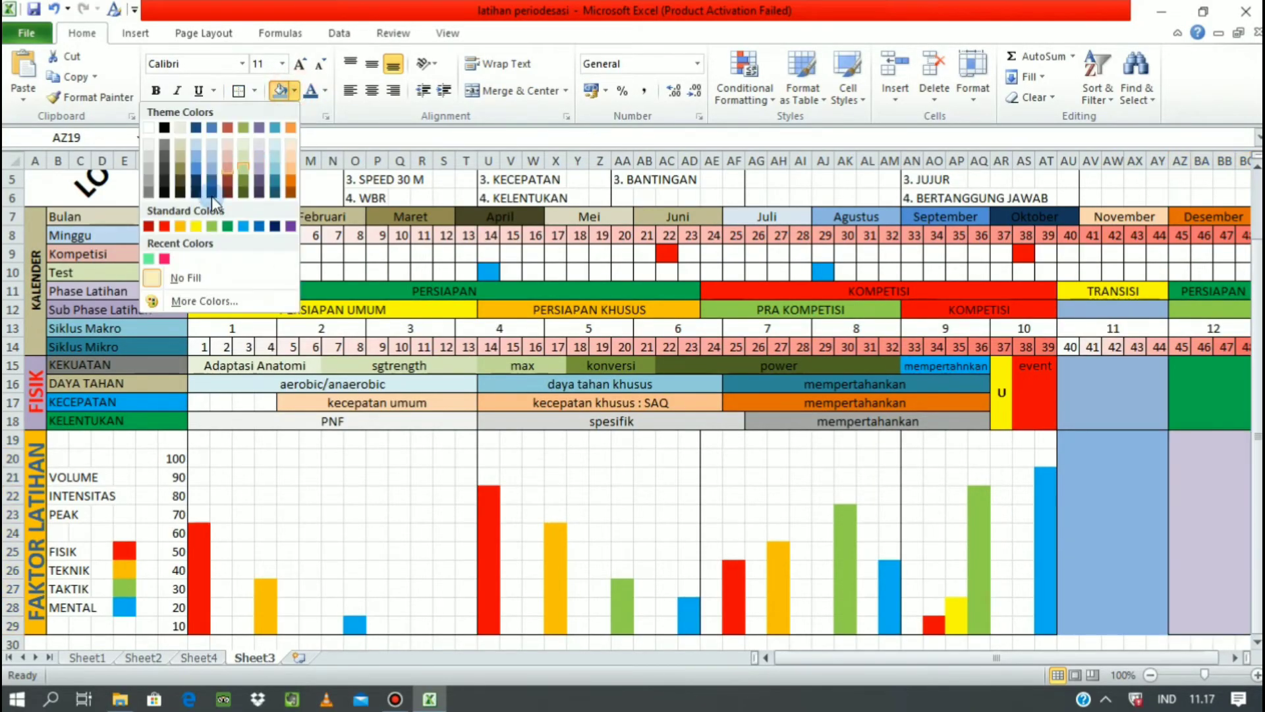
pyautogui.click(227, 226)
# Step: Add an outside border around the light blue TRANSISI block AU19:AY29
pyautogui.click(1094, 530)
pyautogui.moveTo(1063, 439); pyautogui.dragTo(1161, 629)
pyautogui.click(237, 91)
pyautogui.click(1180, 550)
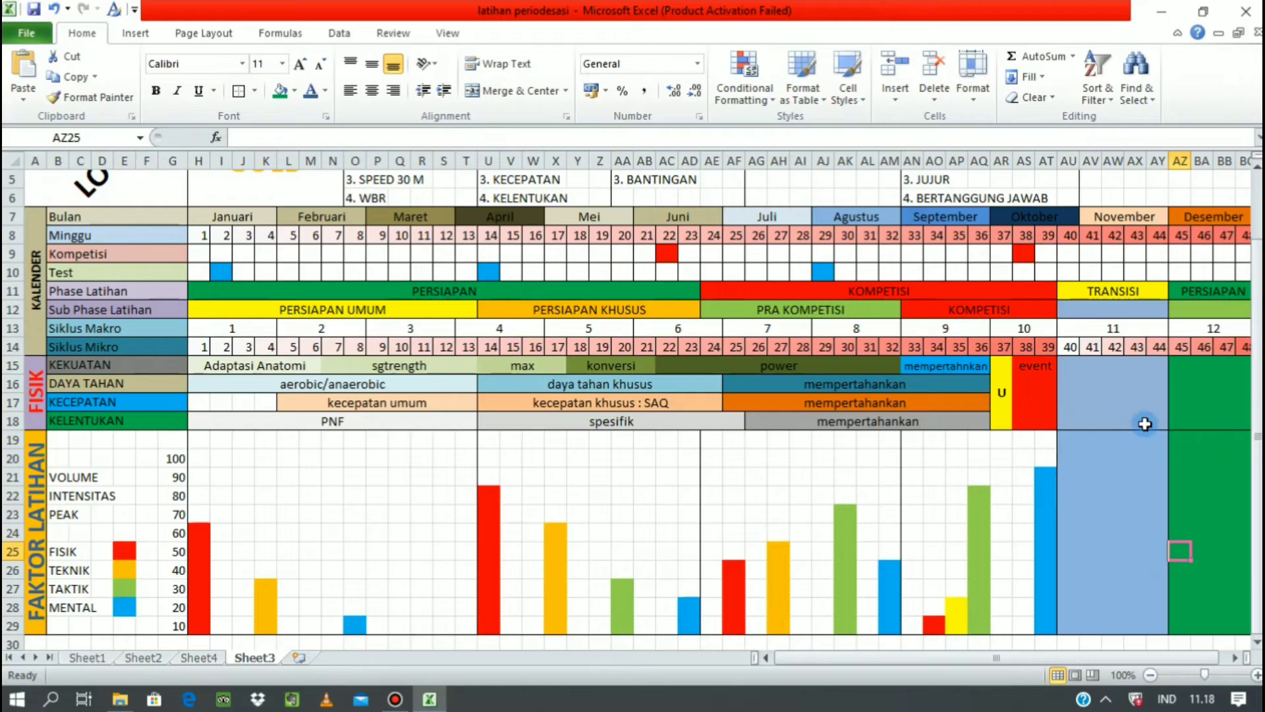
pyautogui.click(644, 477)
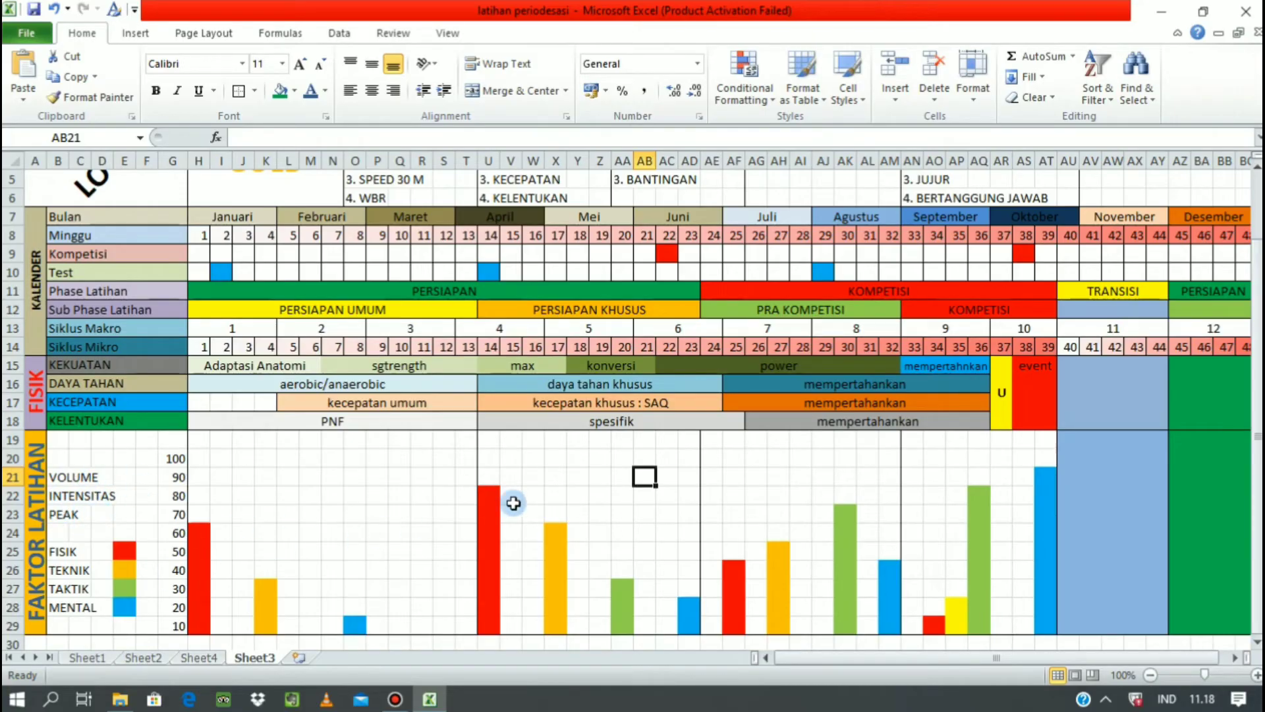
# Step: On Sheet1, insert a 2-D line chart from the two data columns in E6:F53
pyautogui.click(87, 657)
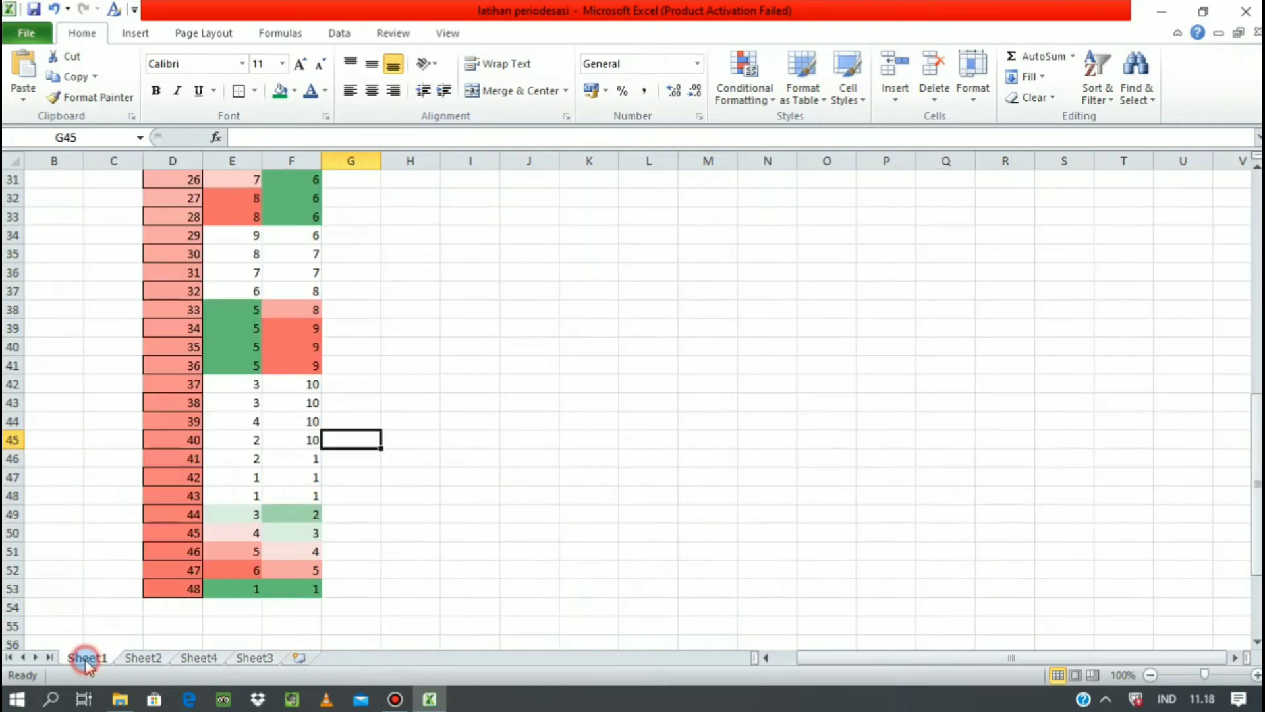
pyautogui.moveTo(1255, 439); pyautogui.dragTo(1256, 201)
pyautogui.moveTo(239, 273); pyautogui.dragTo(307, 607)
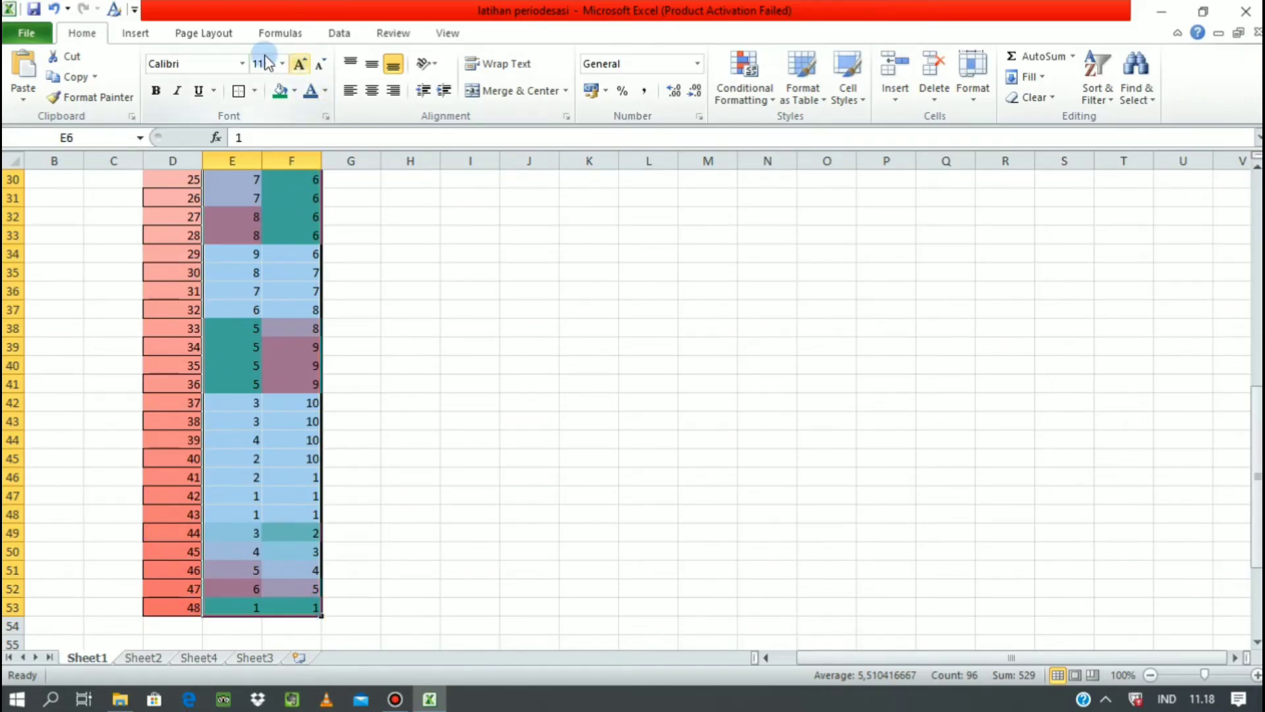
pyautogui.click(135, 33)
pyautogui.click(395, 73)
pyautogui.click(304, 147)
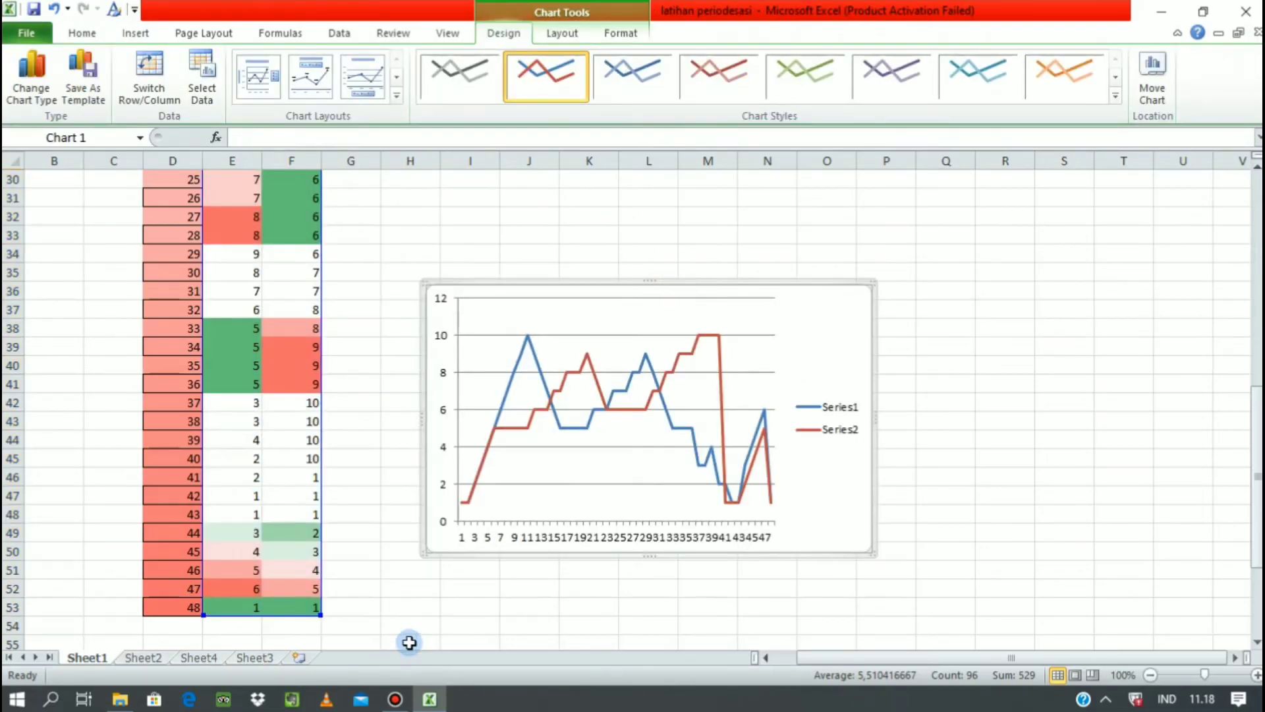
# Step: Paste the line chart from Sheet1 into Sheet3 at H31, below the FAKTOR LATIHAN bars
pyautogui.click(254, 657)
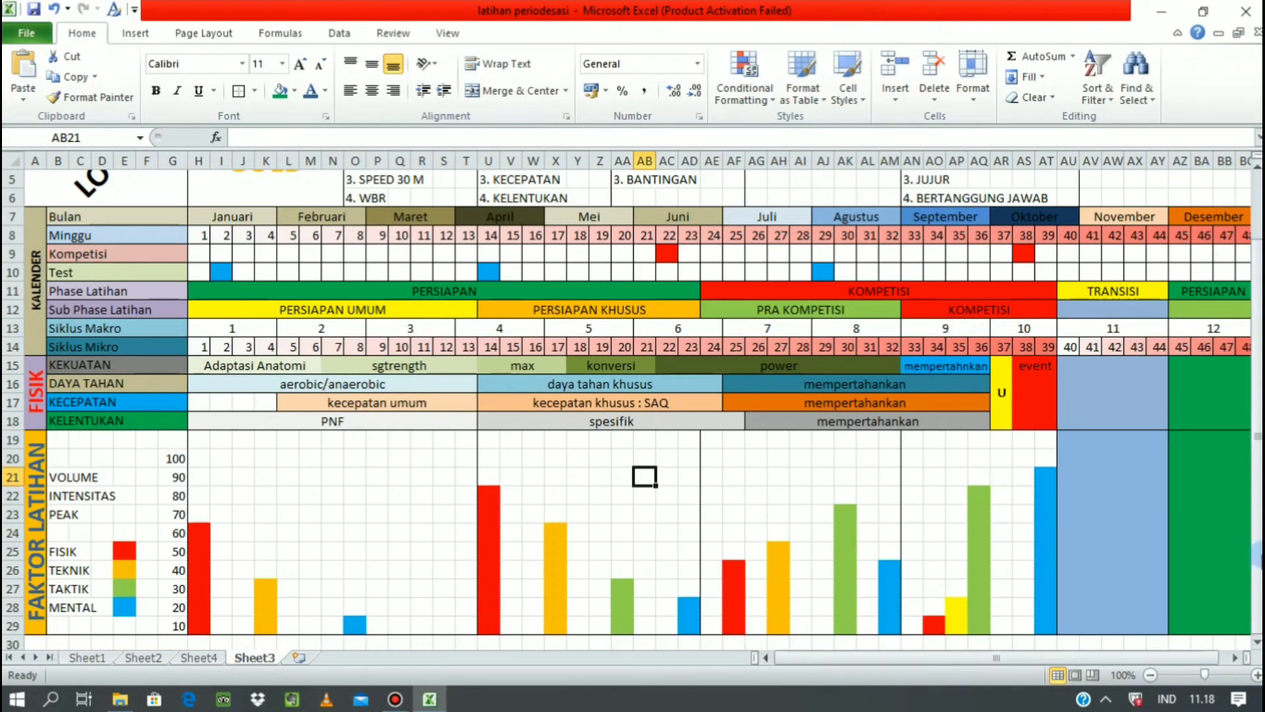
pyautogui.scroll(-5, 1256, 649)
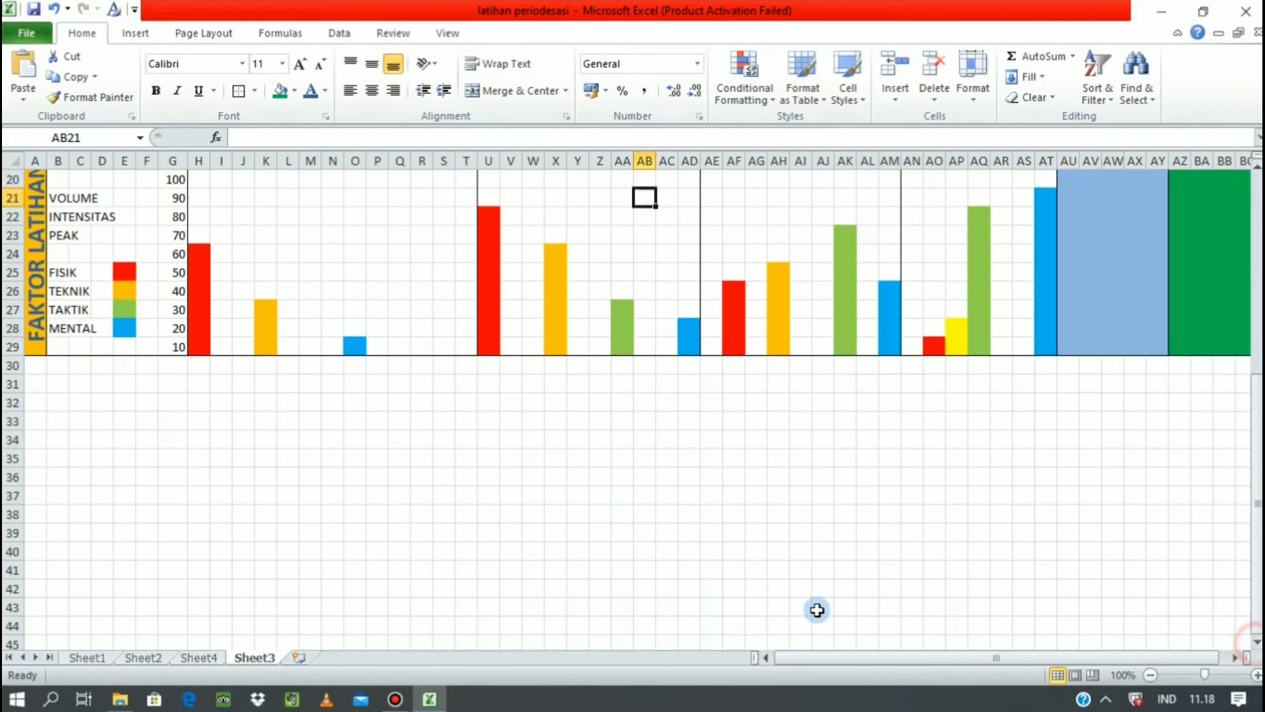
pyautogui.click(193, 388)
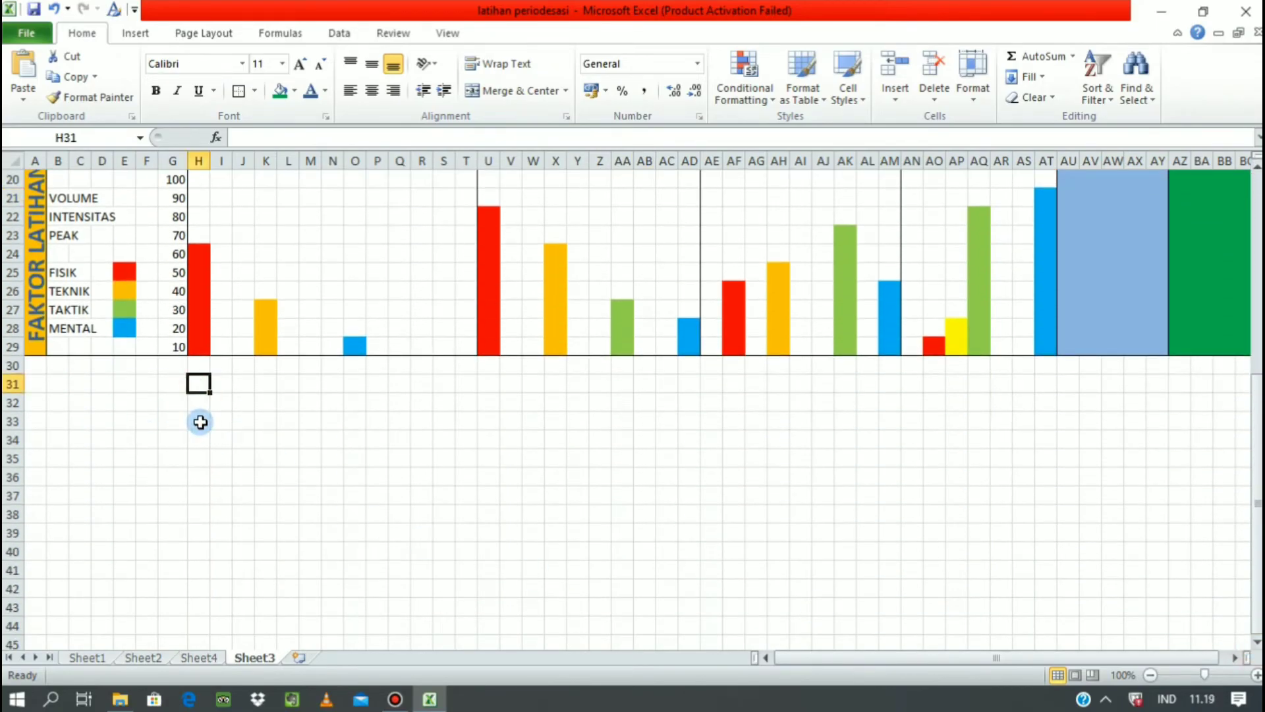
pyautogui.hotkey('ctrl', 'v')
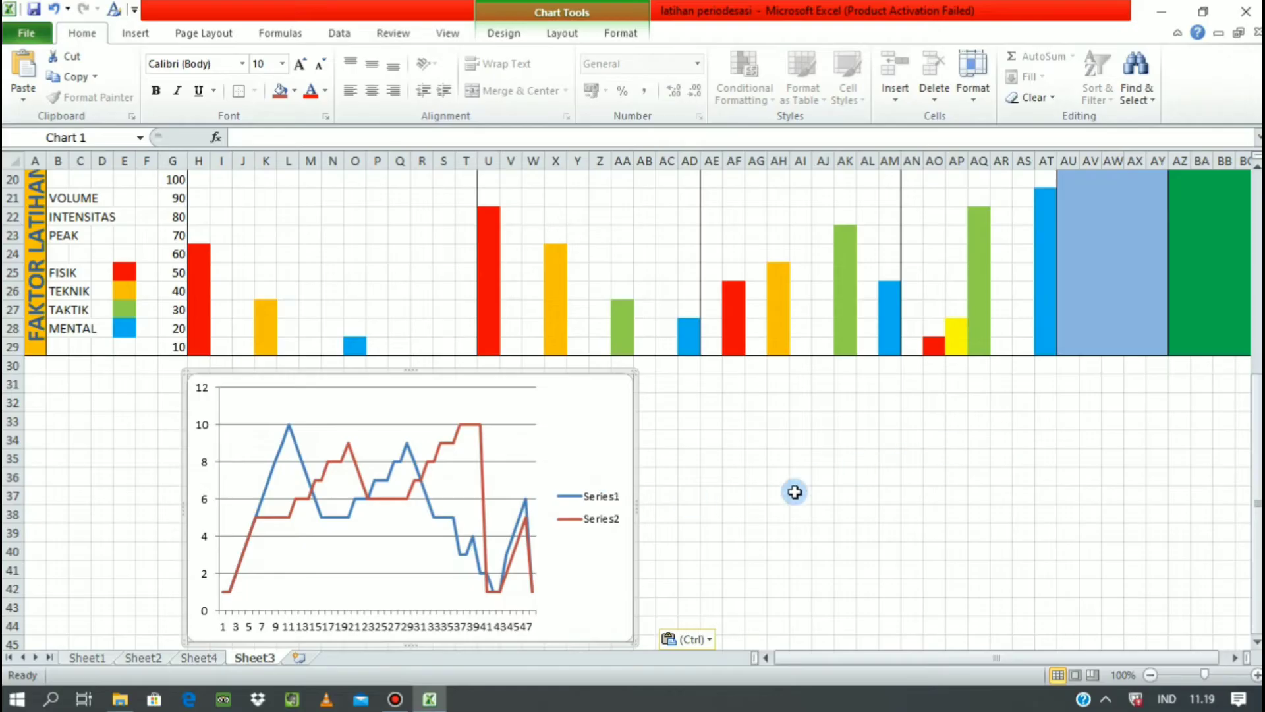
# Step: Widen the pasted chart rightward into column BE and stretch its plot area to the right edge of column BC
pyautogui.moveTo(635, 507); pyautogui.dragTo(1125, 499)
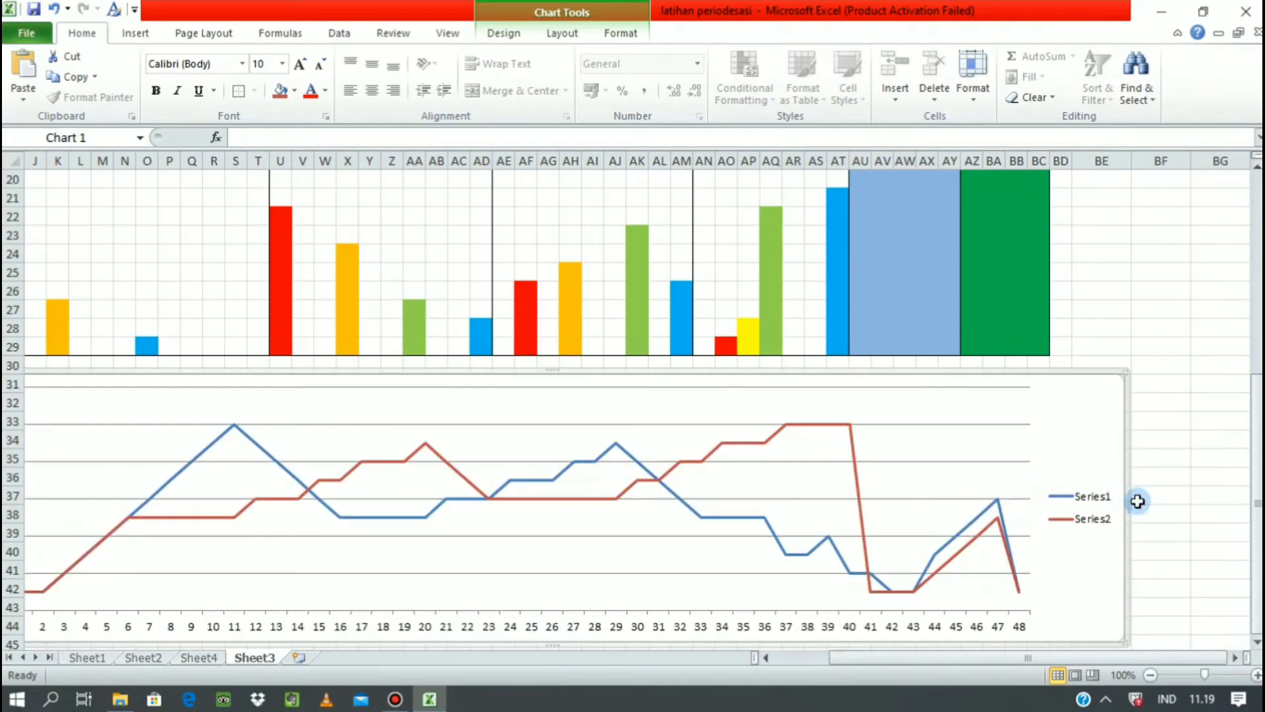
pyautogui.click(1027, 421)
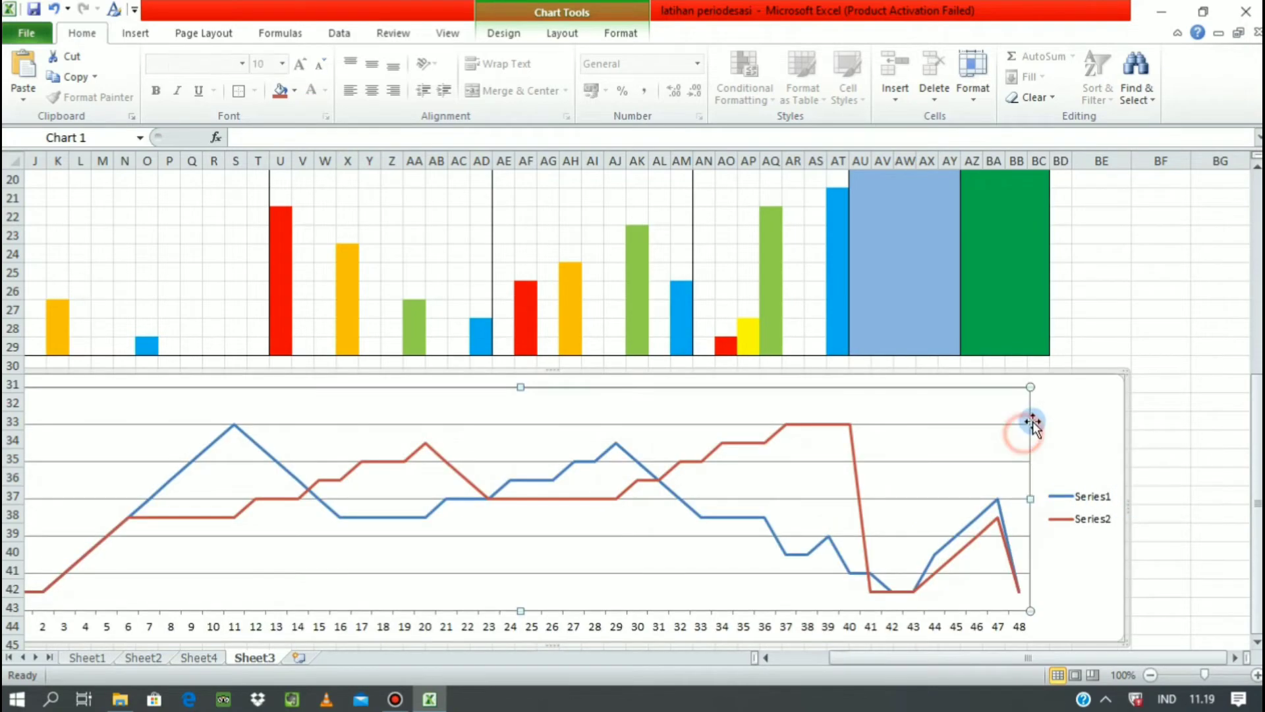
pyautogui.moveTo(1032, 497); pyautogui.dragTo(1049, 496)
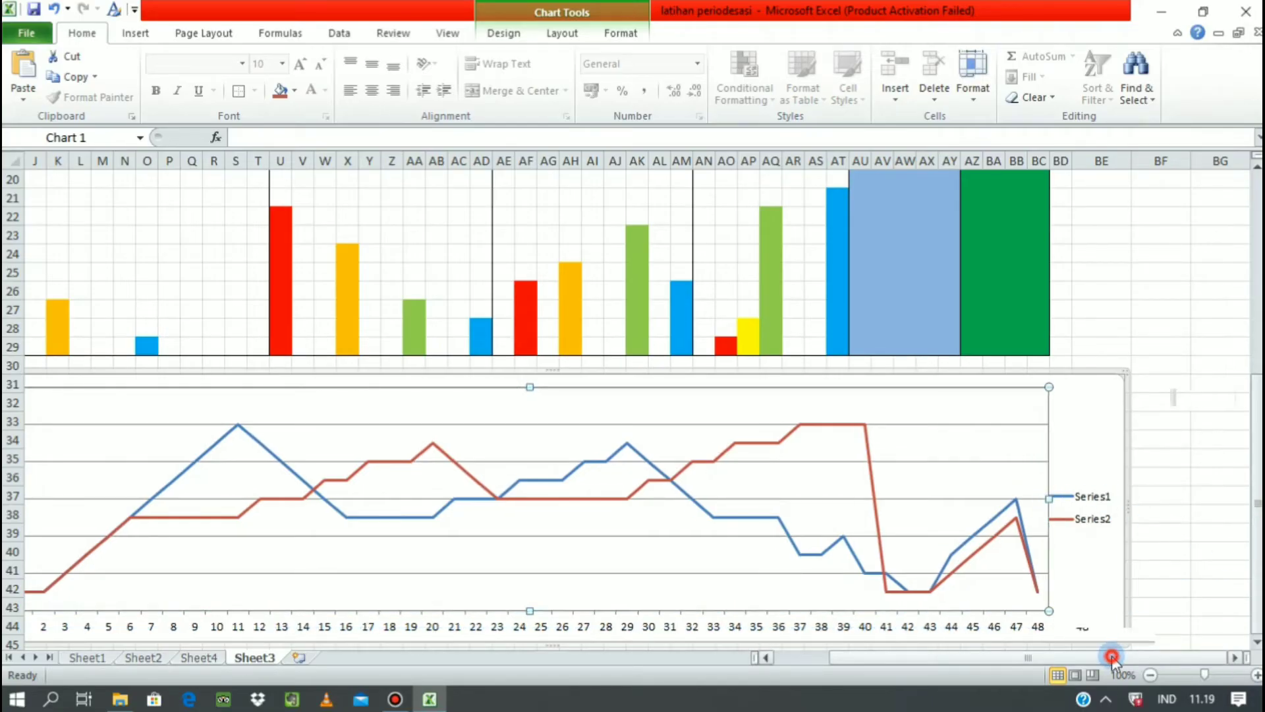
pyautogui.moveTo(1115, 655); pyautogui.dragTo(1047, 653)
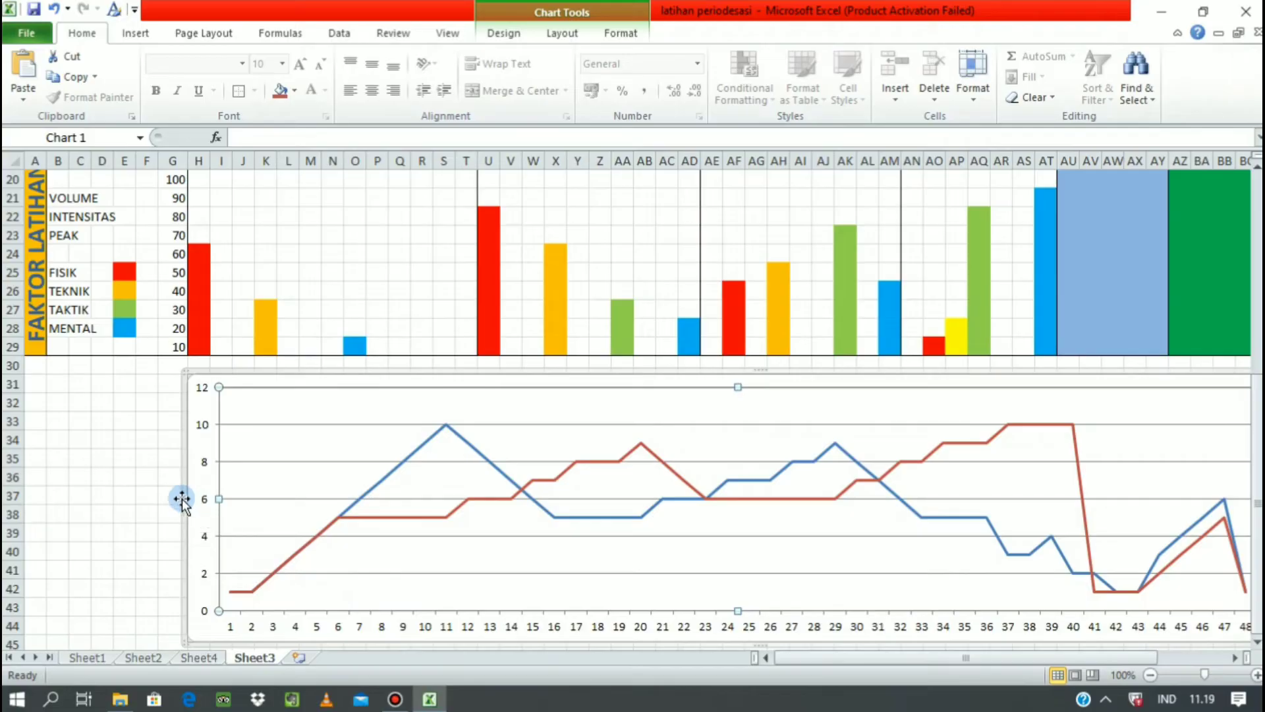
# Step: Extend the chart's left edge into column F so that its vertical axis lines up with the start of column H
pyautogui.click(153, 478)
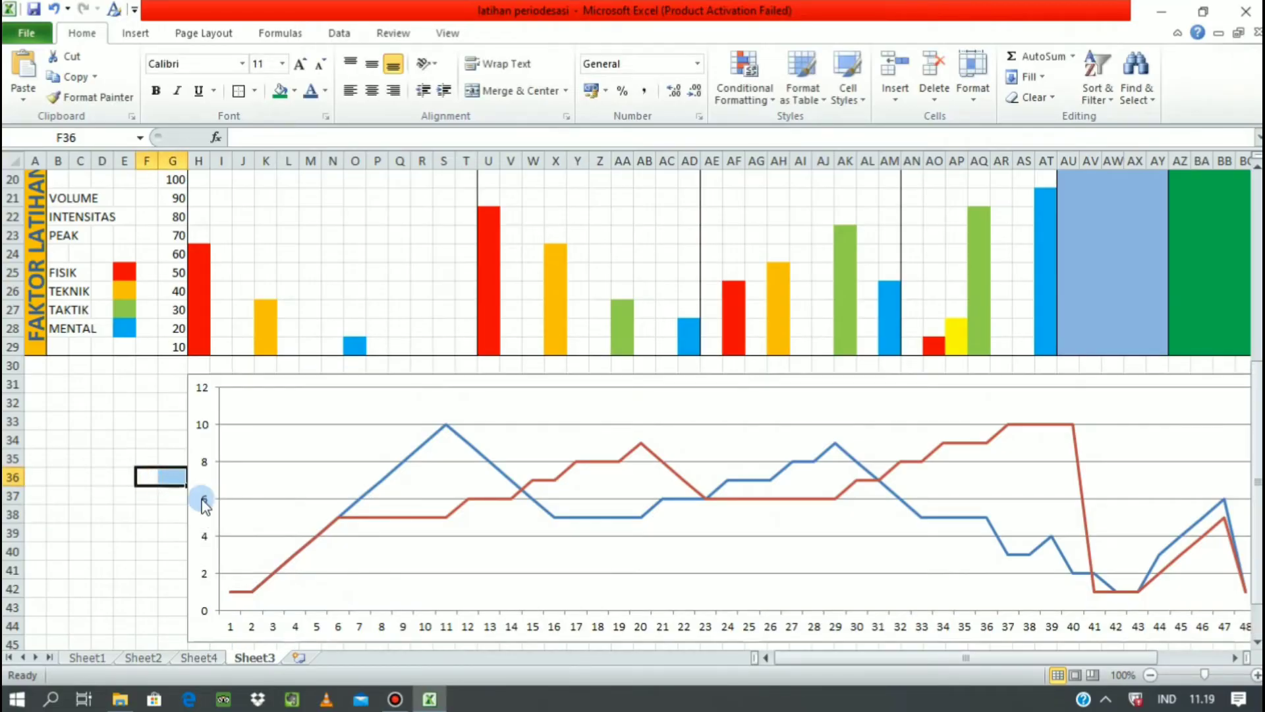
pyautogui.click(199, 498)
pyautogui.moveTo(188, 503); pyautogui.dragTo(153, 511)
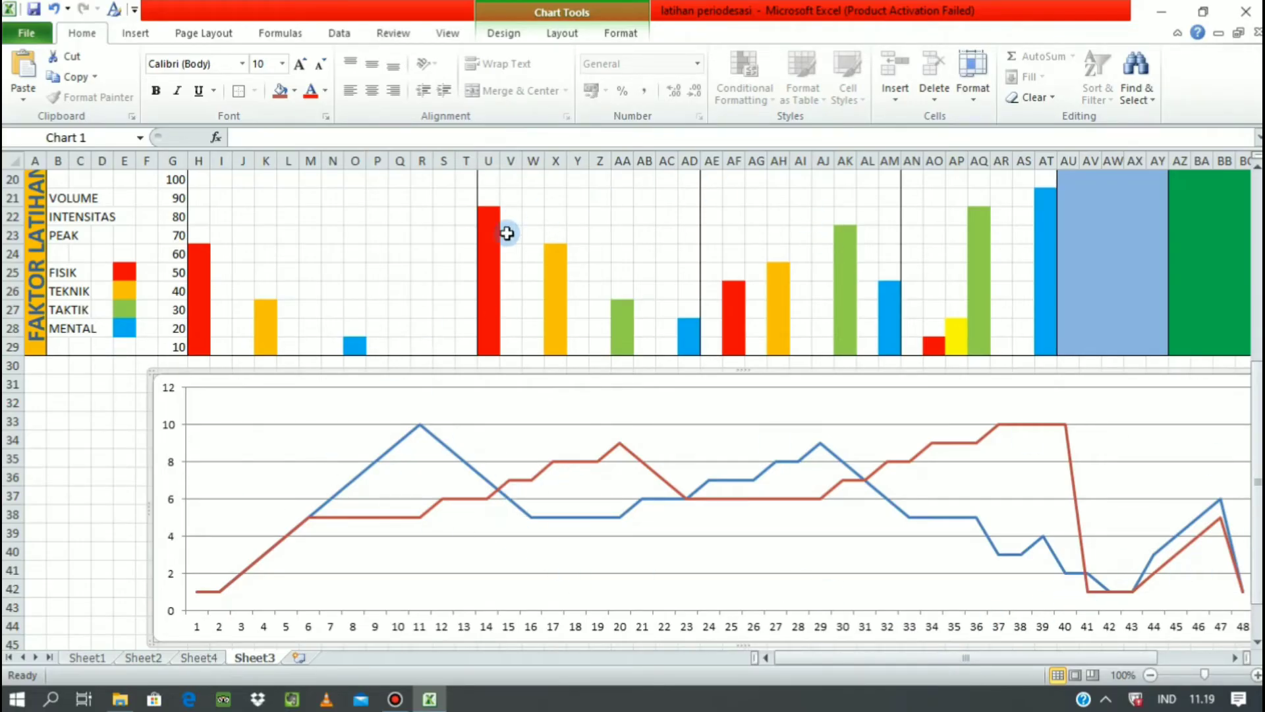
pyautogui.moveTo(1257, 471); pyautogui.dragTo(1257, 468)
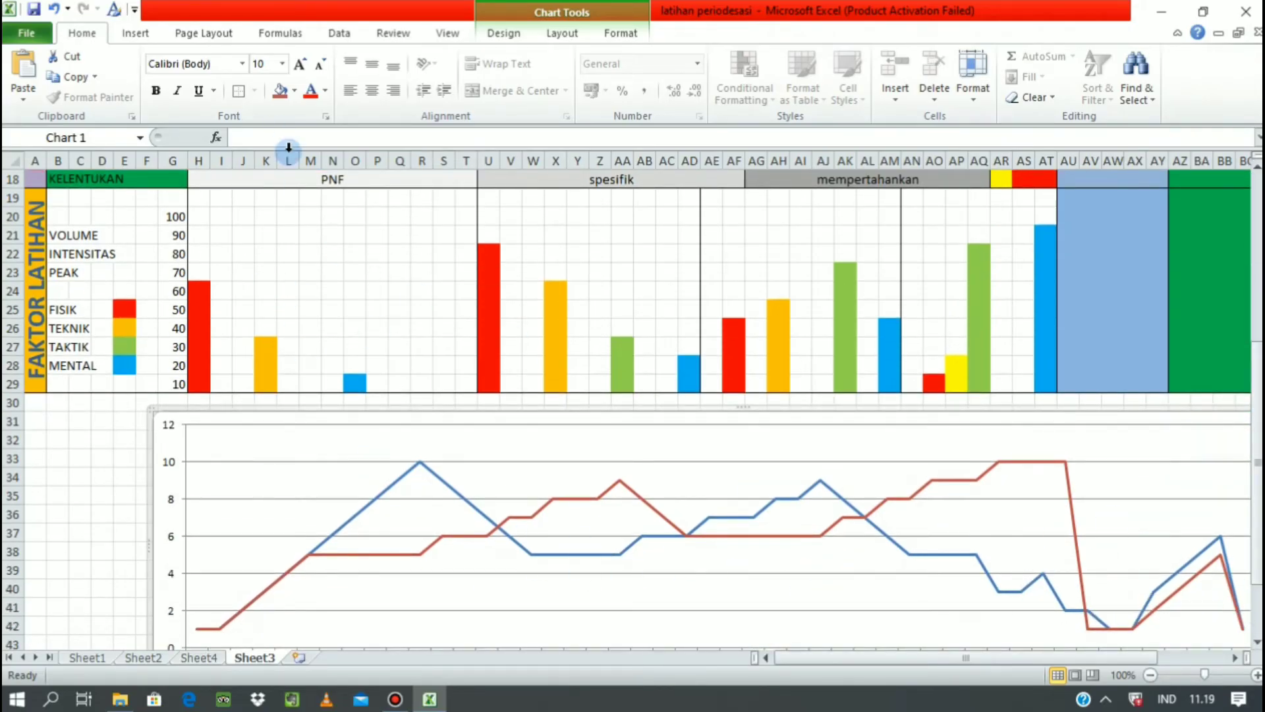
# Step: With the Curve tool, draw a curve over the FAKTOR LATIHAN bars from H29 to column BB, following the chart's blue line and peaking near R20
pyautogui.click(127, 31)
pyautogui.click(207, 71)
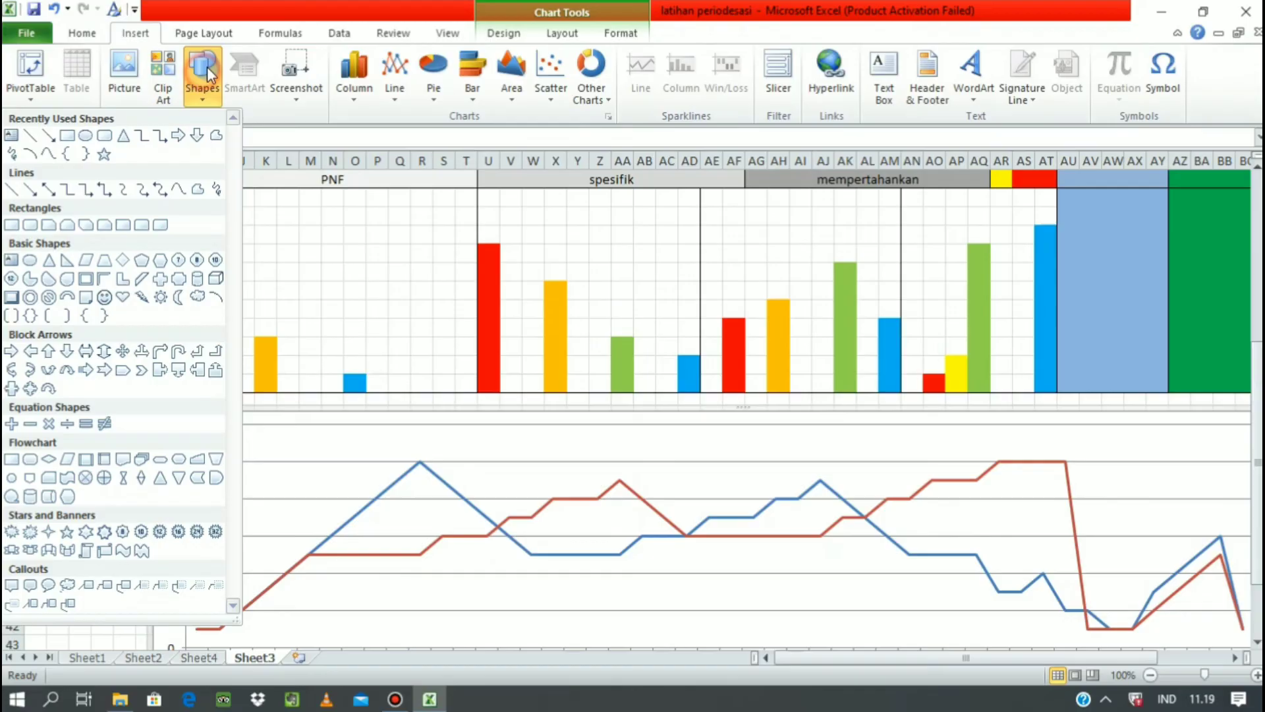
pyautogui.click(48, 152)
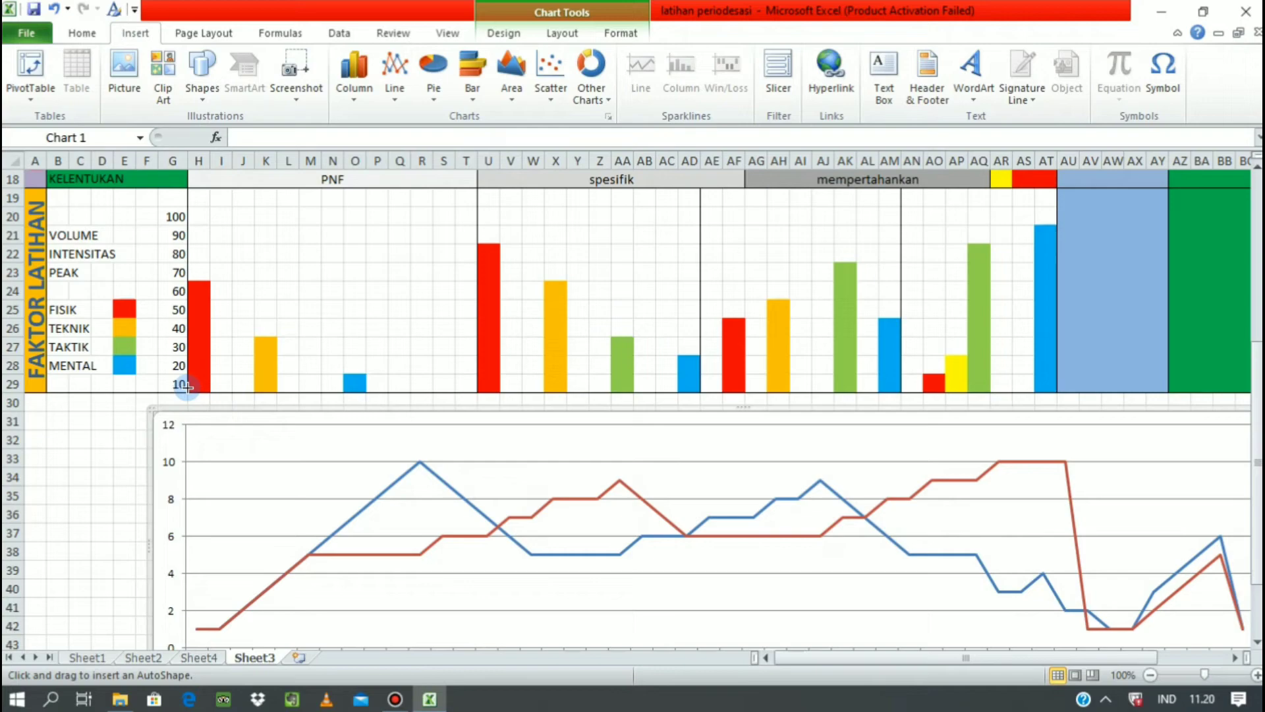
pyautogui.moveTo(209, 372); pyautogui.dragTo(266, 298)
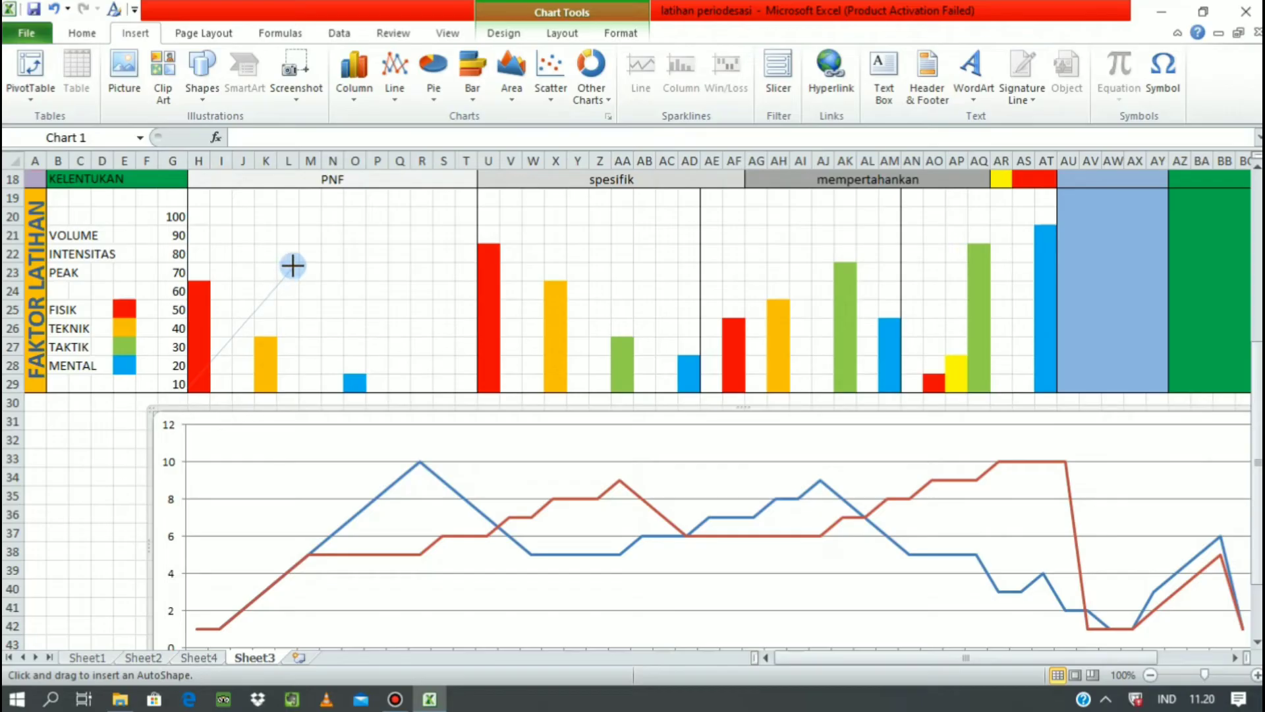
pyautogui.moveTo(293, 265)
pyautogui.mouseDown()
pyautogui.moveTo(423, 243)
pyautogui.moveTo(409, 251)
pyautogui.moveTo(414, 215)
pyautogui.mouseUp()
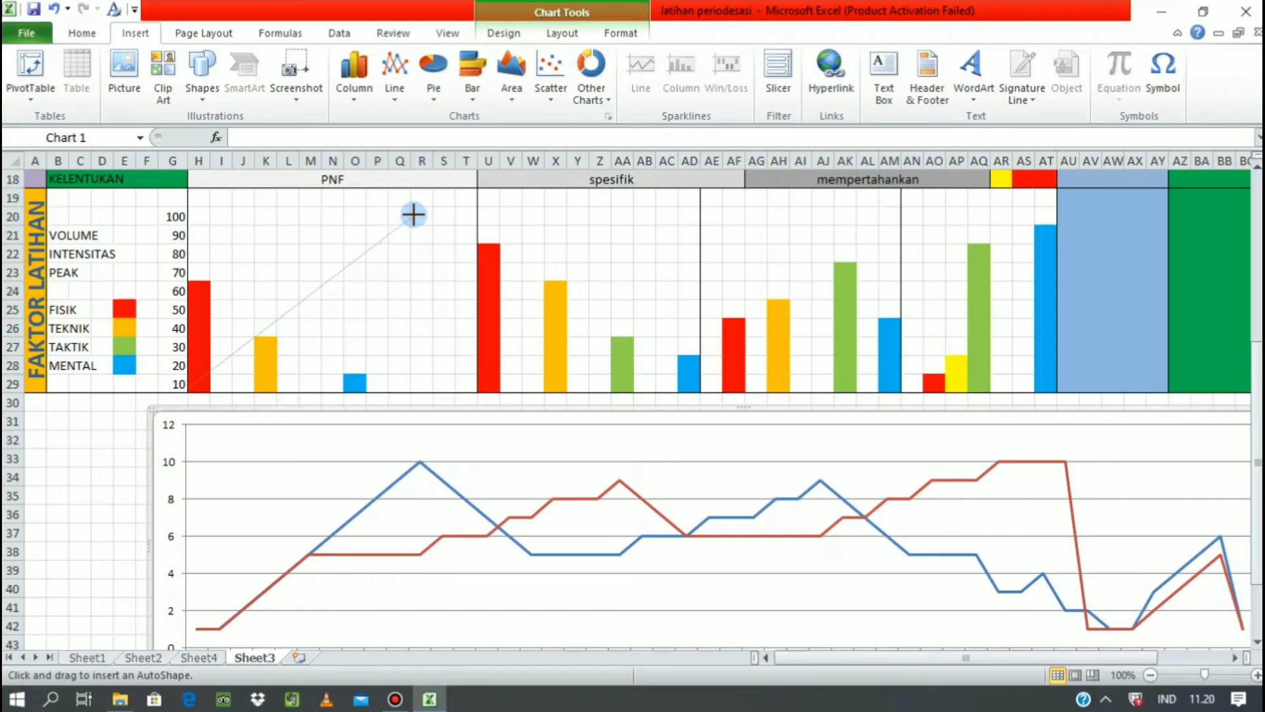
pyautogui.click(413, 212)
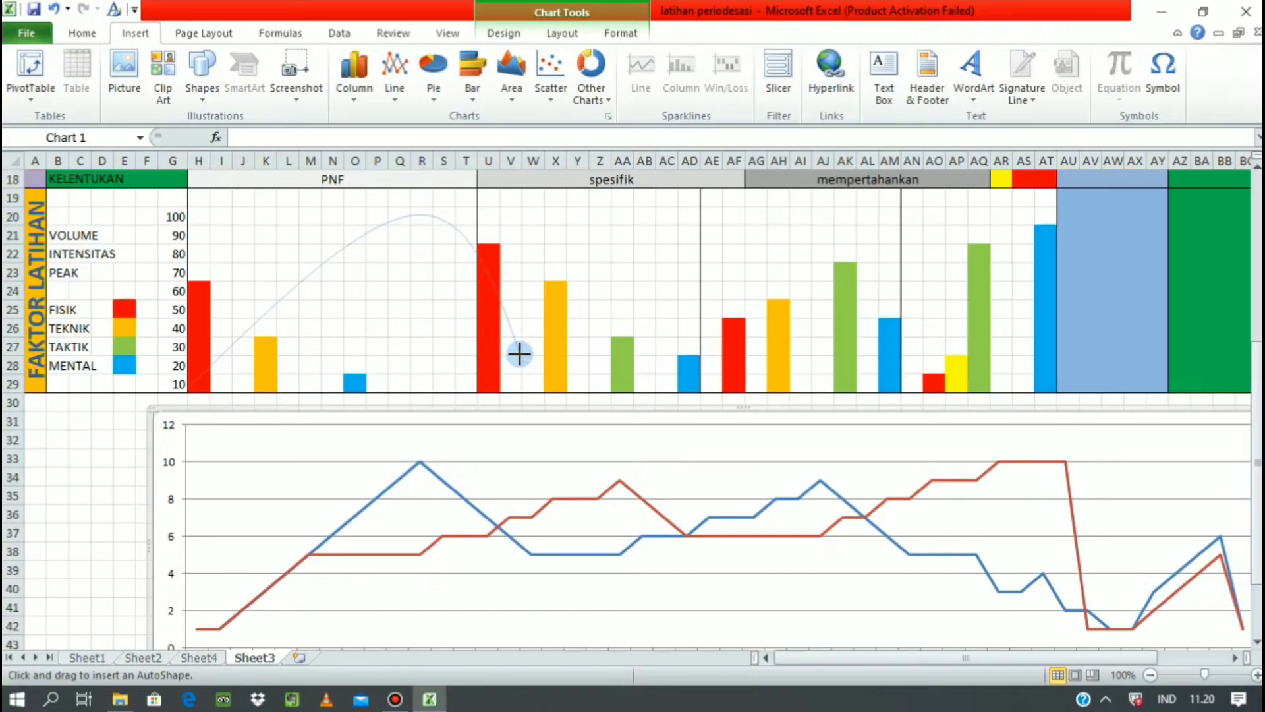
pyautogui.click(526, 311)
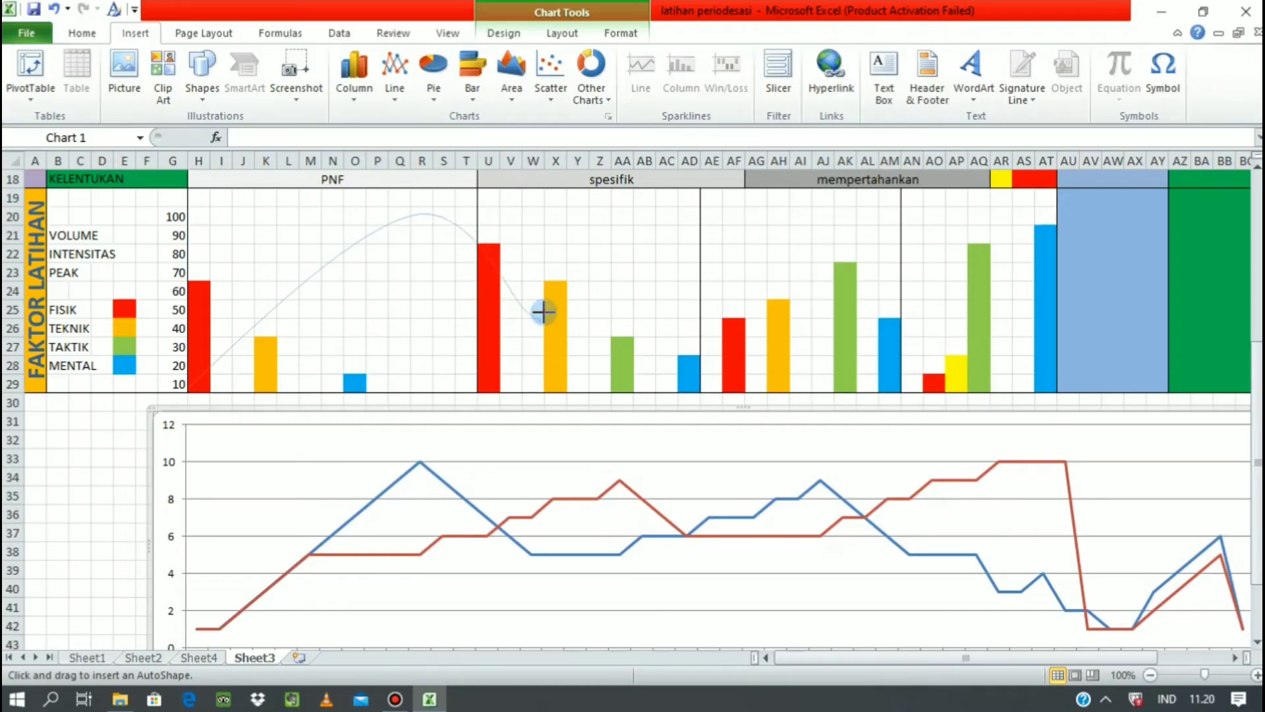
pyautogui.click(628, 317)
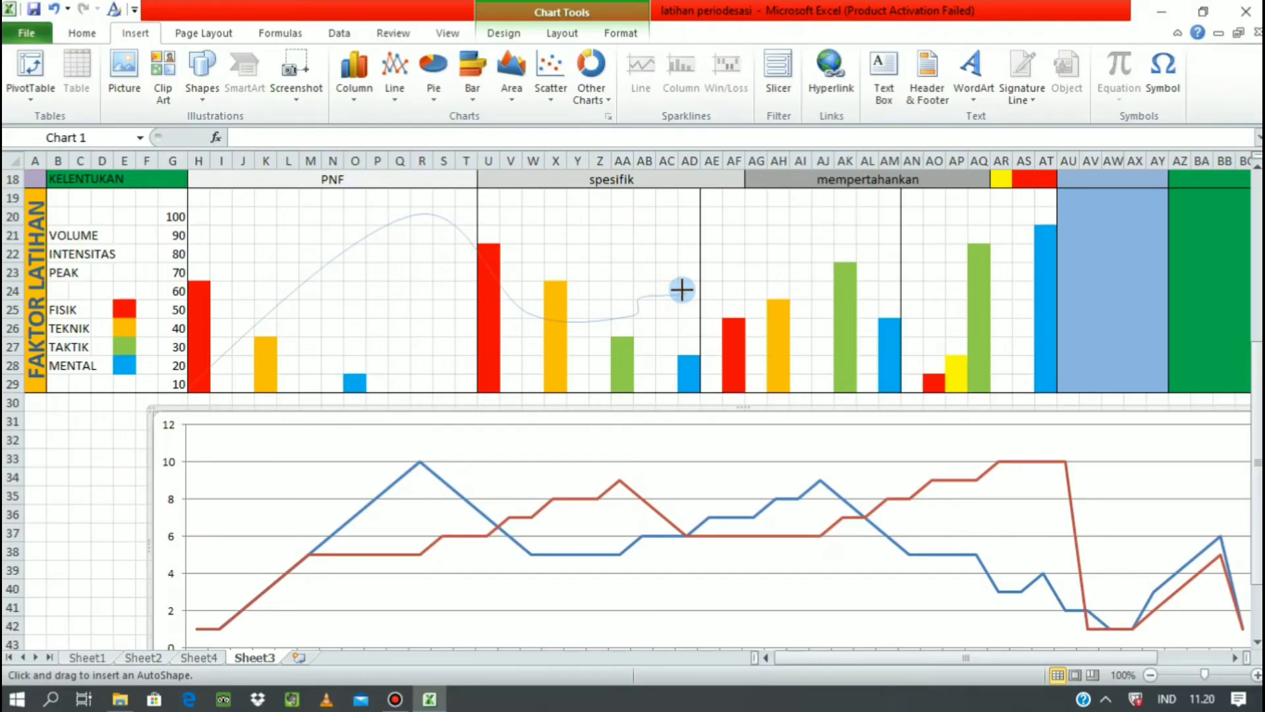
pyautogui.click(700, 277)
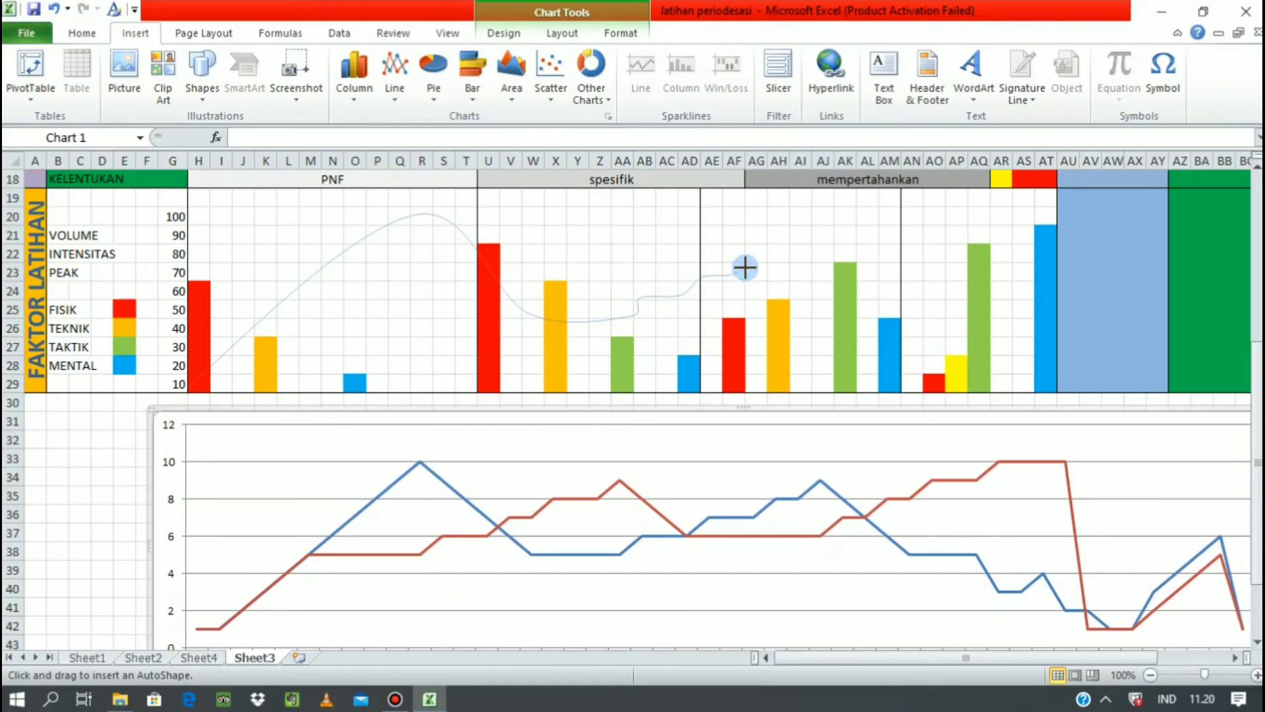
pyautogui.click(772, 262)
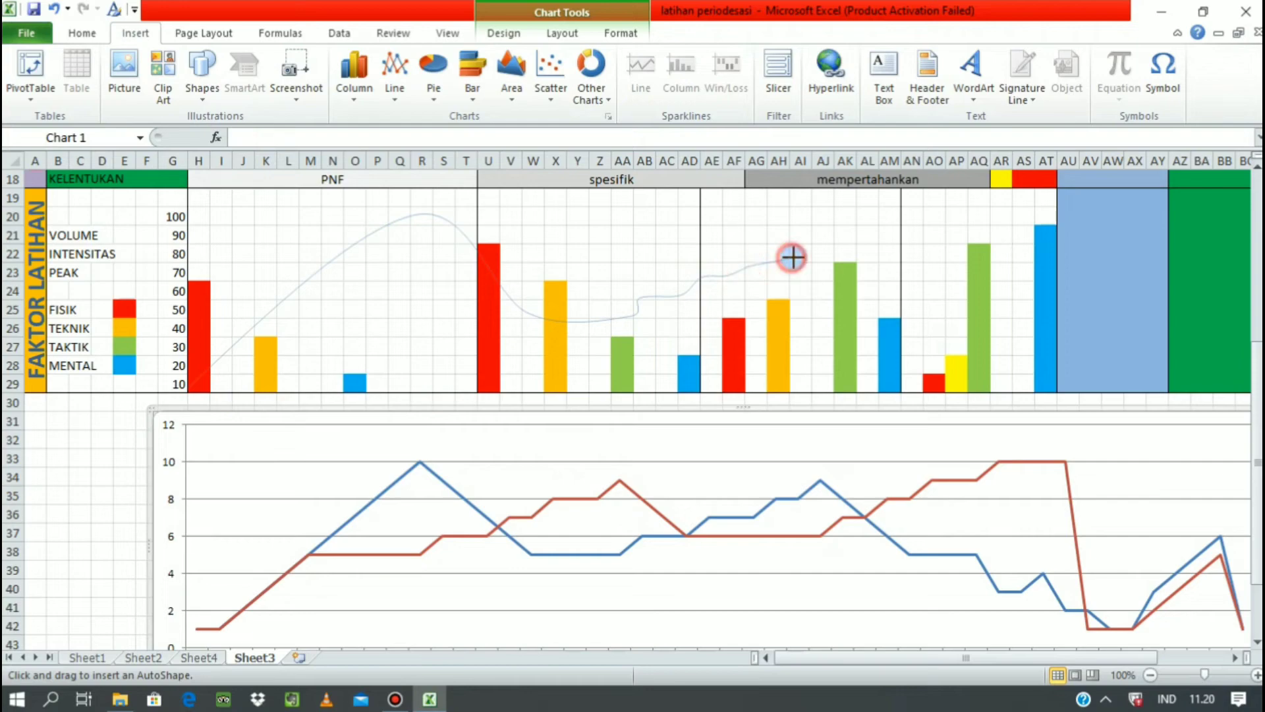
pyautogui.click(854, 333)
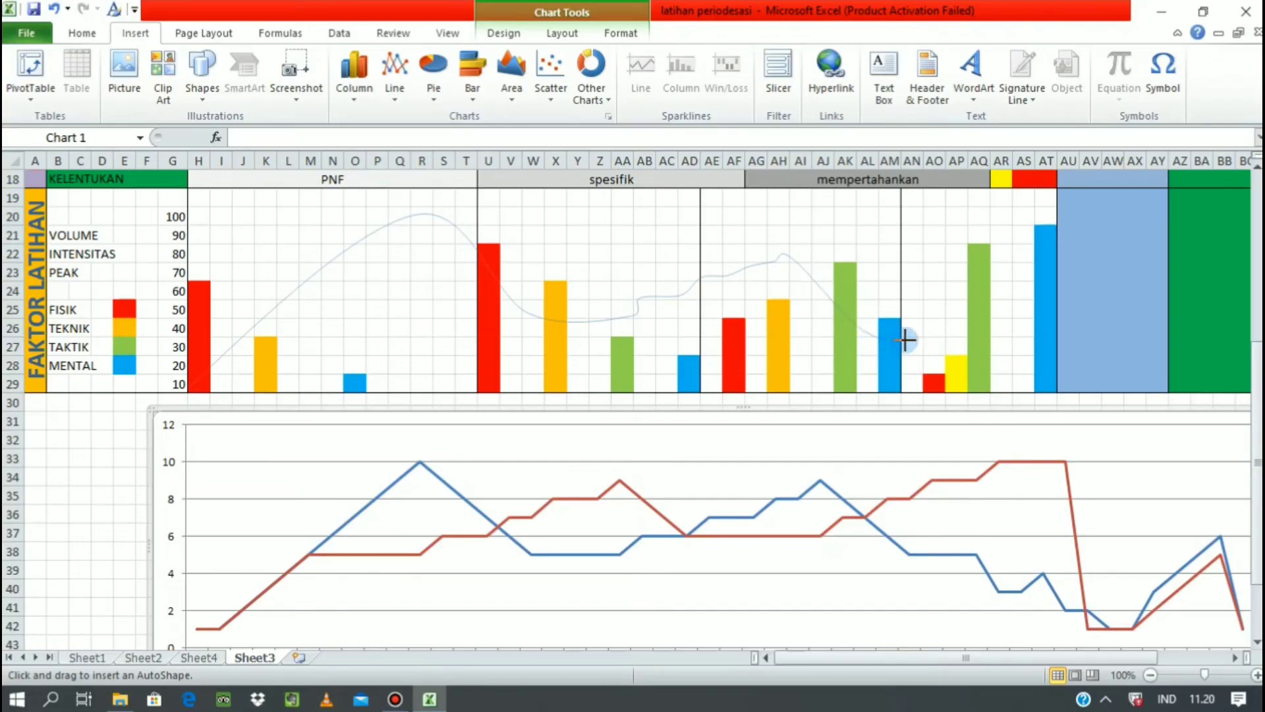
pyautogui.click(956, 332)
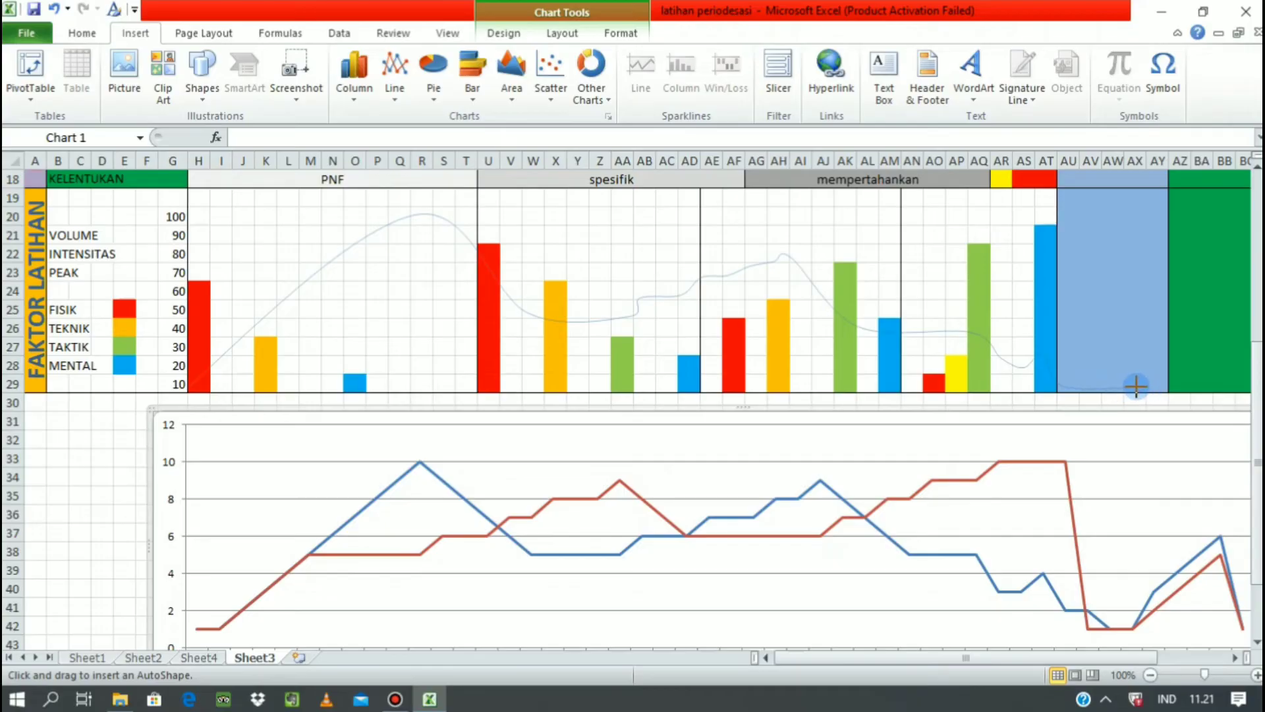
pyautogui.doubleClick(1218, 264)
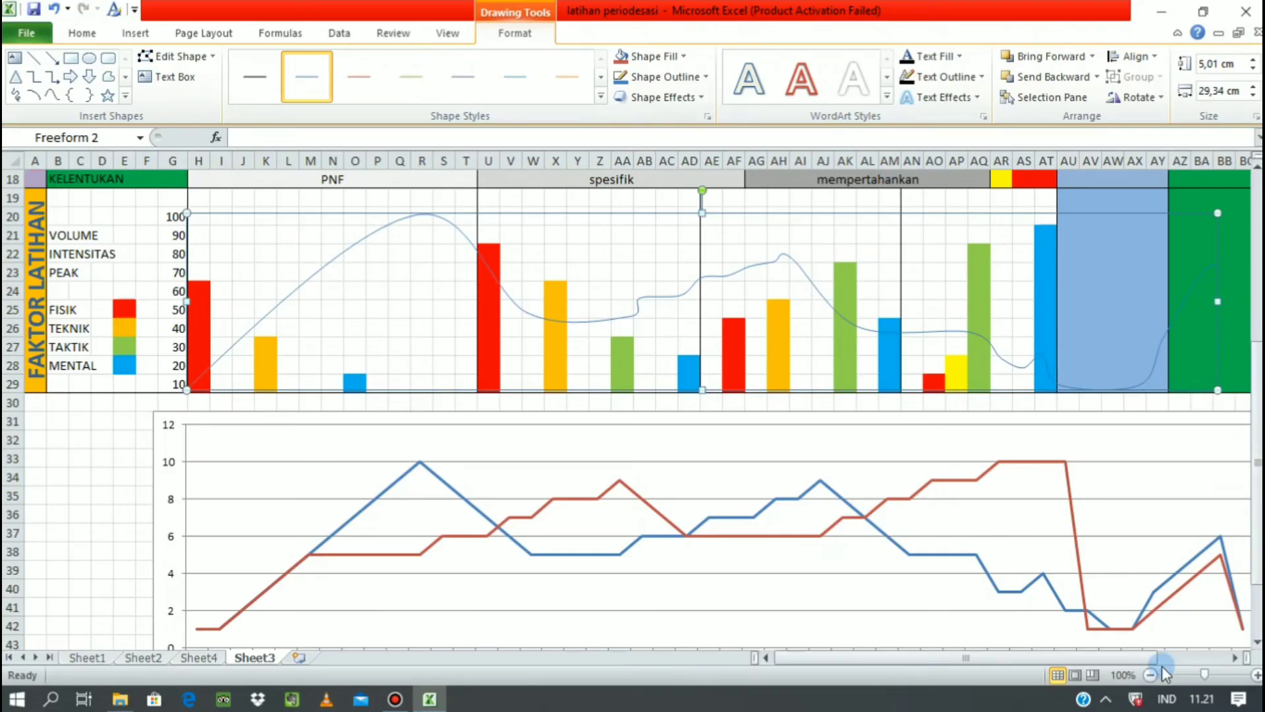
# Step: Edit the points of the drawn curve and shift its end point slightly further right in column BB
pyautogui.click(1235, 654)
pyautogui.click(1235, 655)
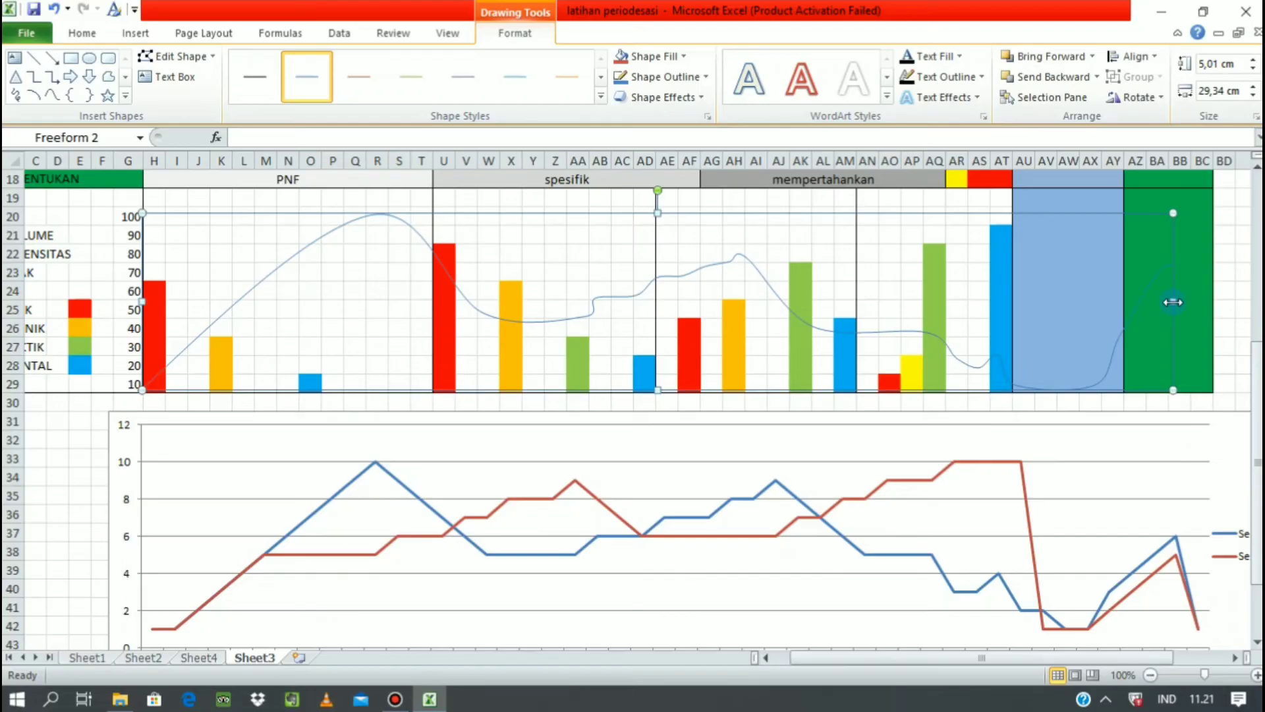
pyautogui.click(1138, 413)
pyautogui.click(1174, 266)
pyautogui.rightClick(1161, 267)
pyautogui.click(1055, 381)
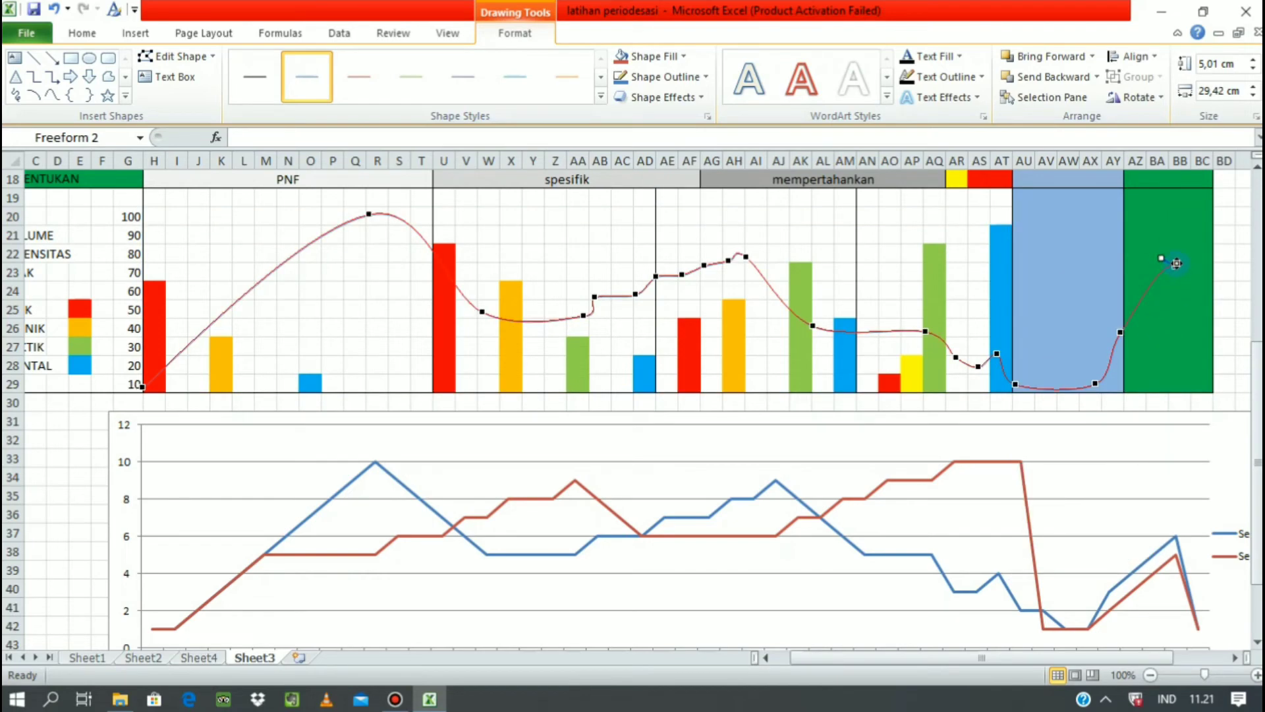
# Step: Try to reshape the curve's last segment in column BB so that it bends down toward column BC
pyautogui.rightClick(1176, 265)
pyautogui.click(1183, 273)
pyautogui.moveTo(1212, 326); pyautogui.dragTo(1184, 298)
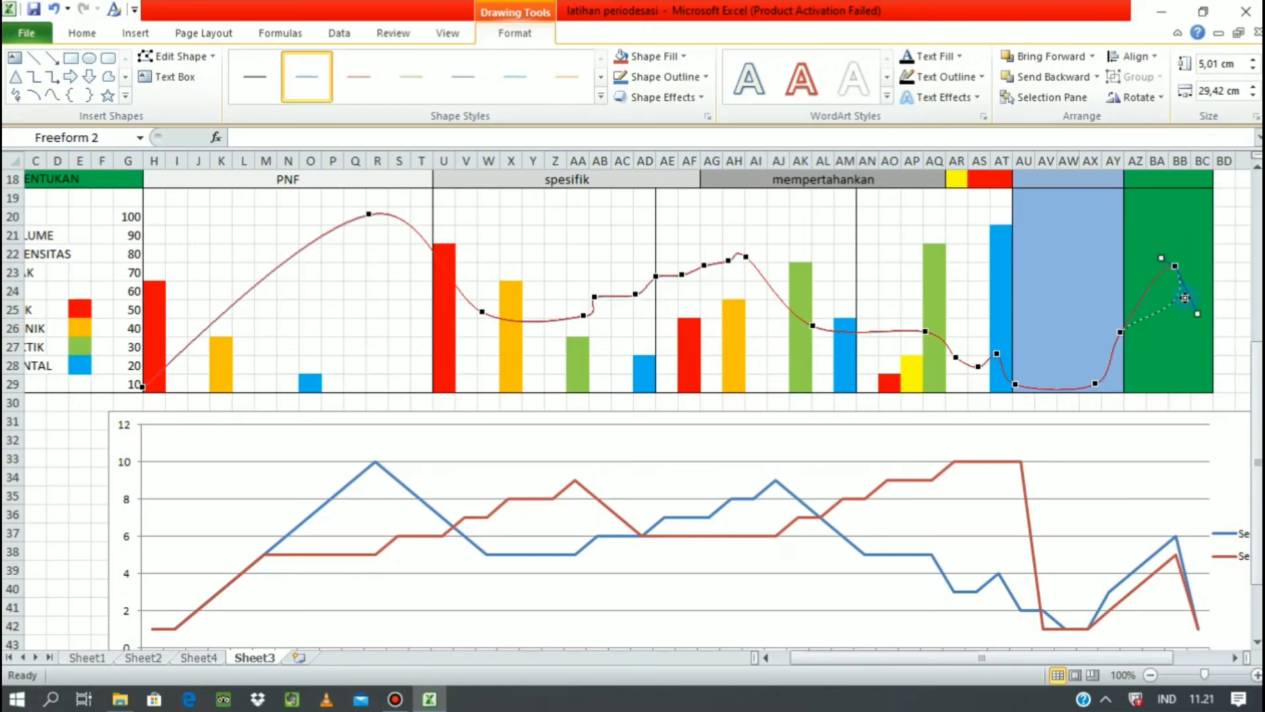
pyautogui.click(1177, 272)
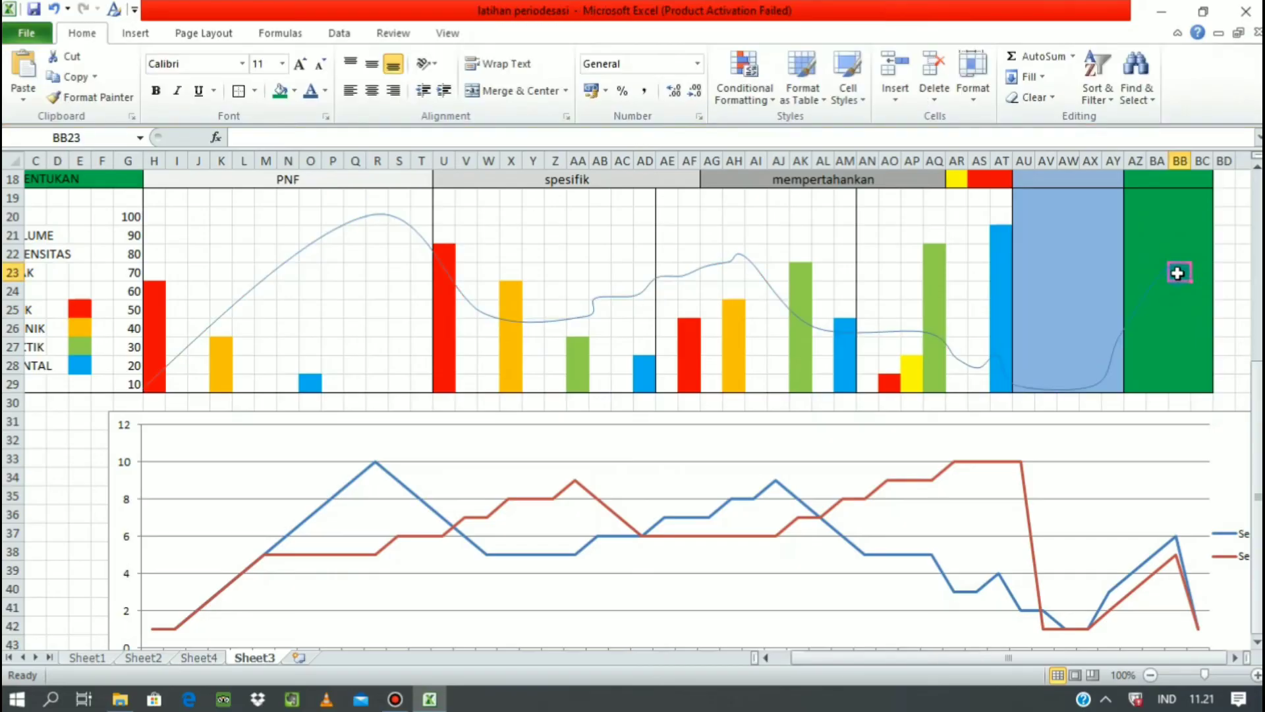
pyautogui.click(1179, 274)
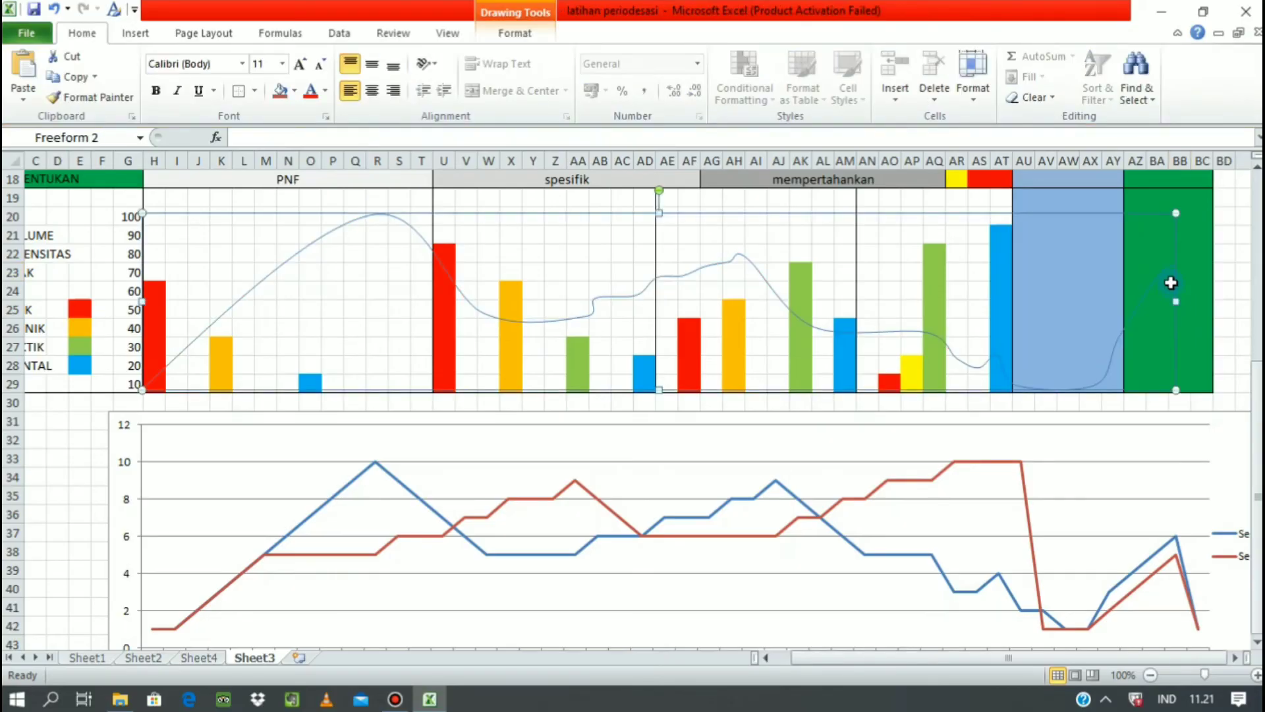
pyautogui.click(1021, 257)
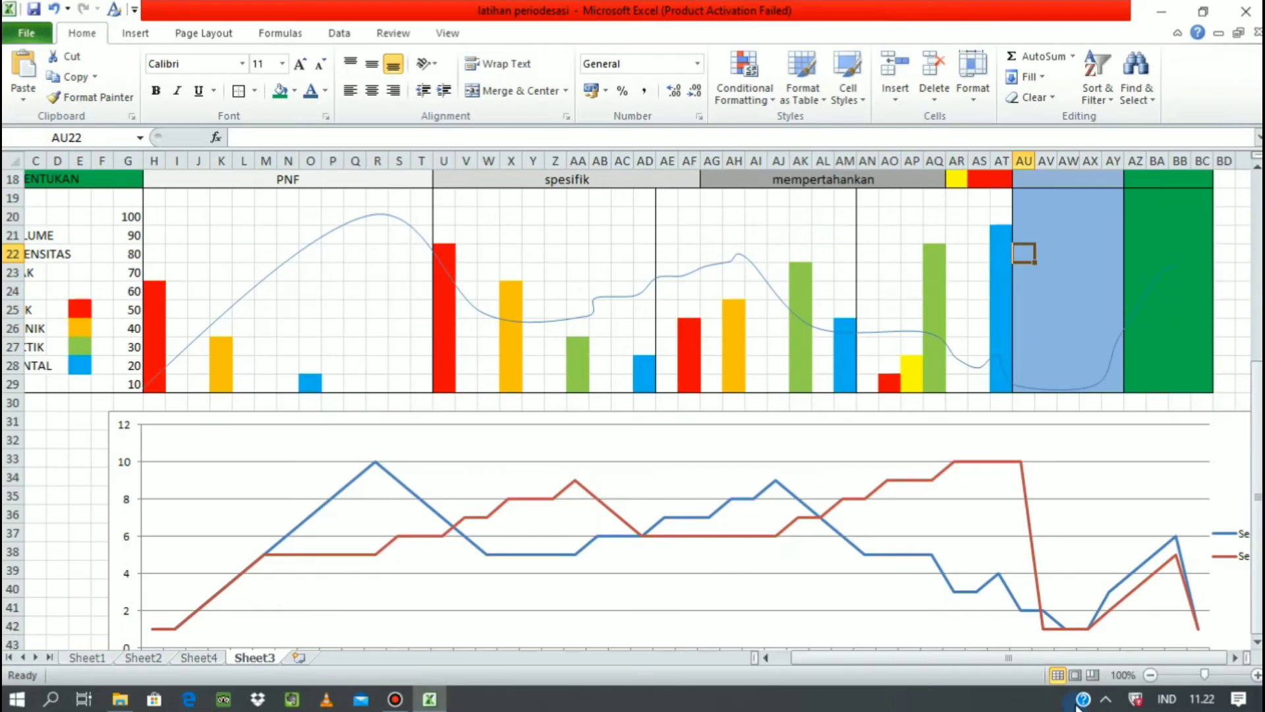
# Step: Draw a second curve over the bars following the chart's red line, from H29 through peaks near AA21 and AR20 to AT20, ending in column BC
pyautogui.click(1002, 649)
pyautogui.moveTo(1001, 657); pyautogui.dragTo(954, 656)
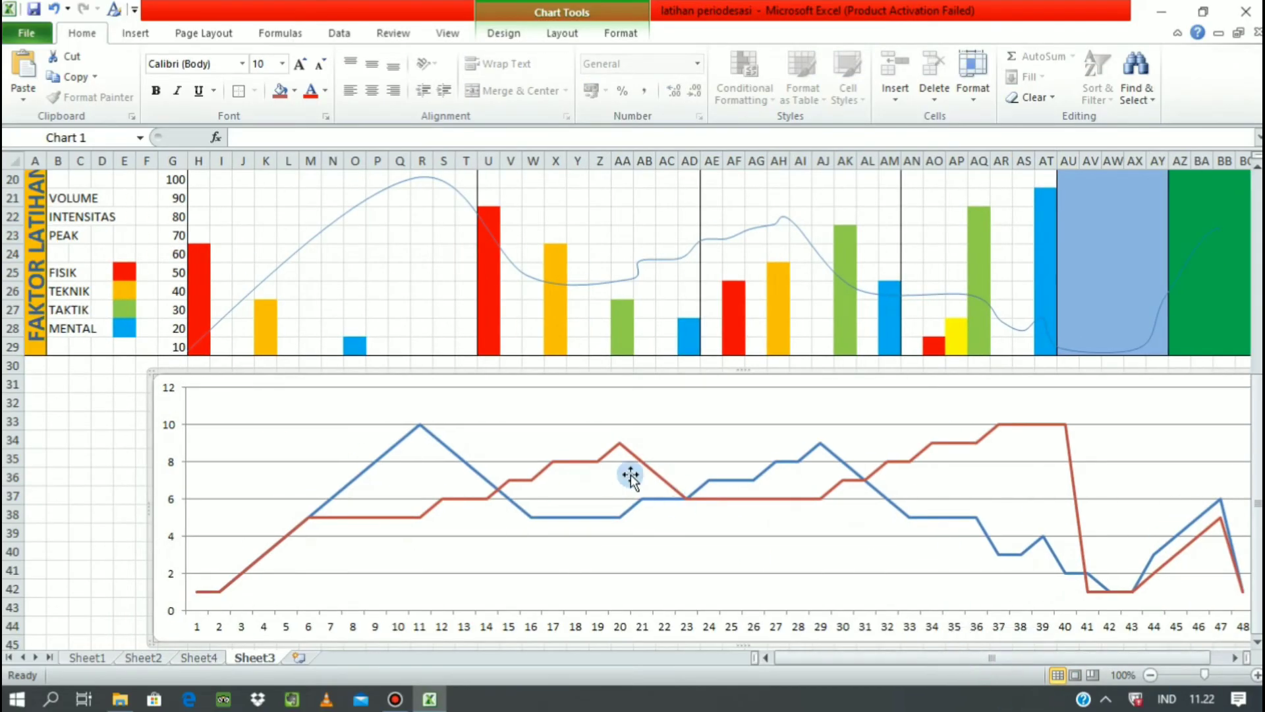
pyautogui.click(135, 33)
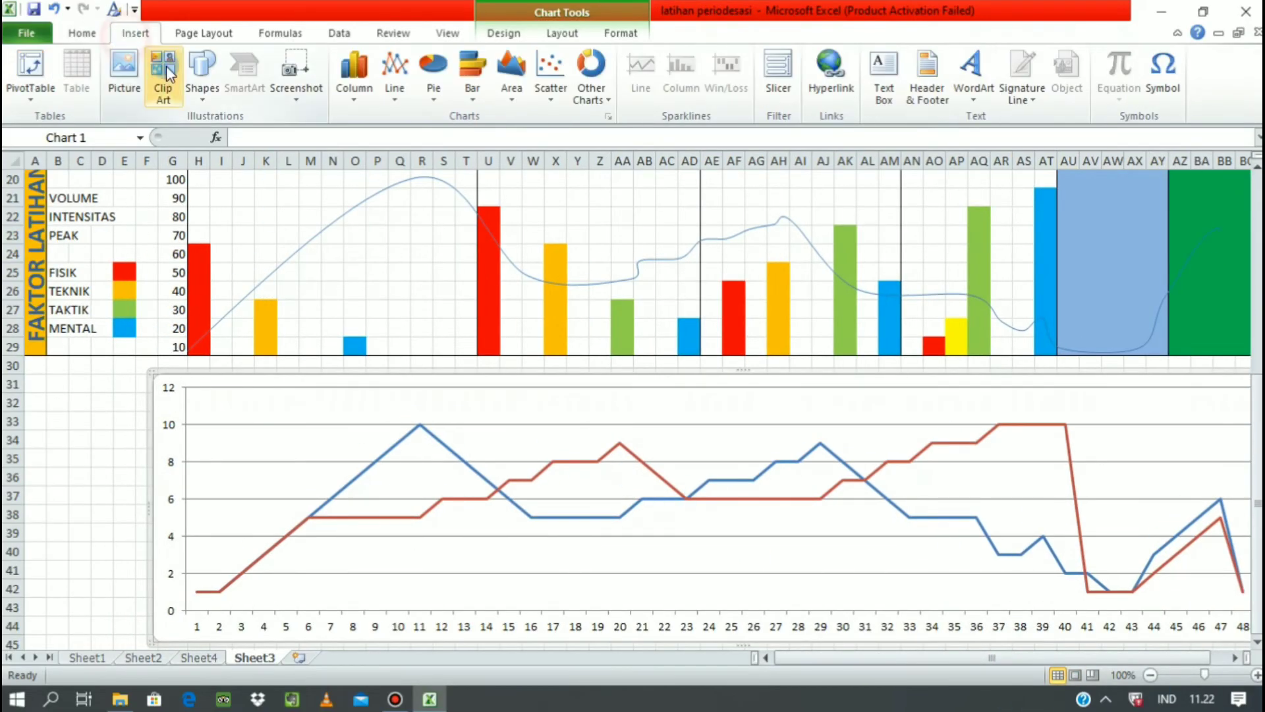
pyautogui.click(202, 66)
pyautogui.click(54, 162)
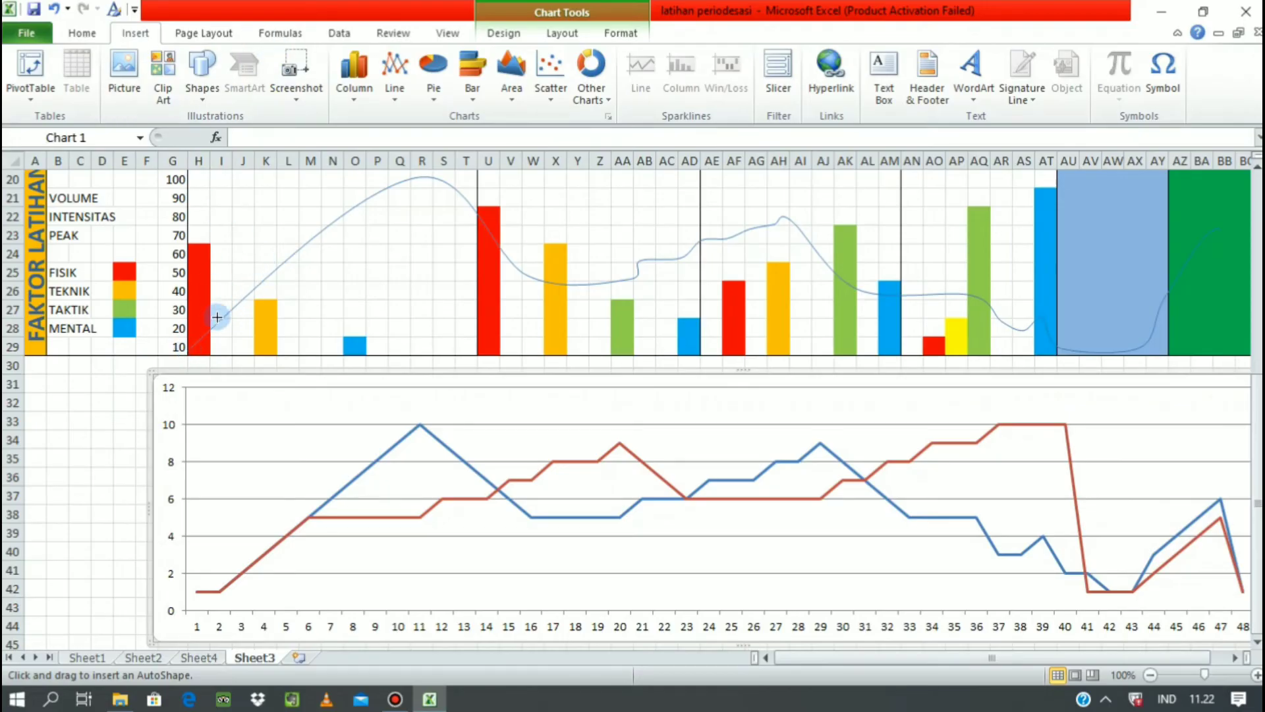
pyautogui.click(188, 348)
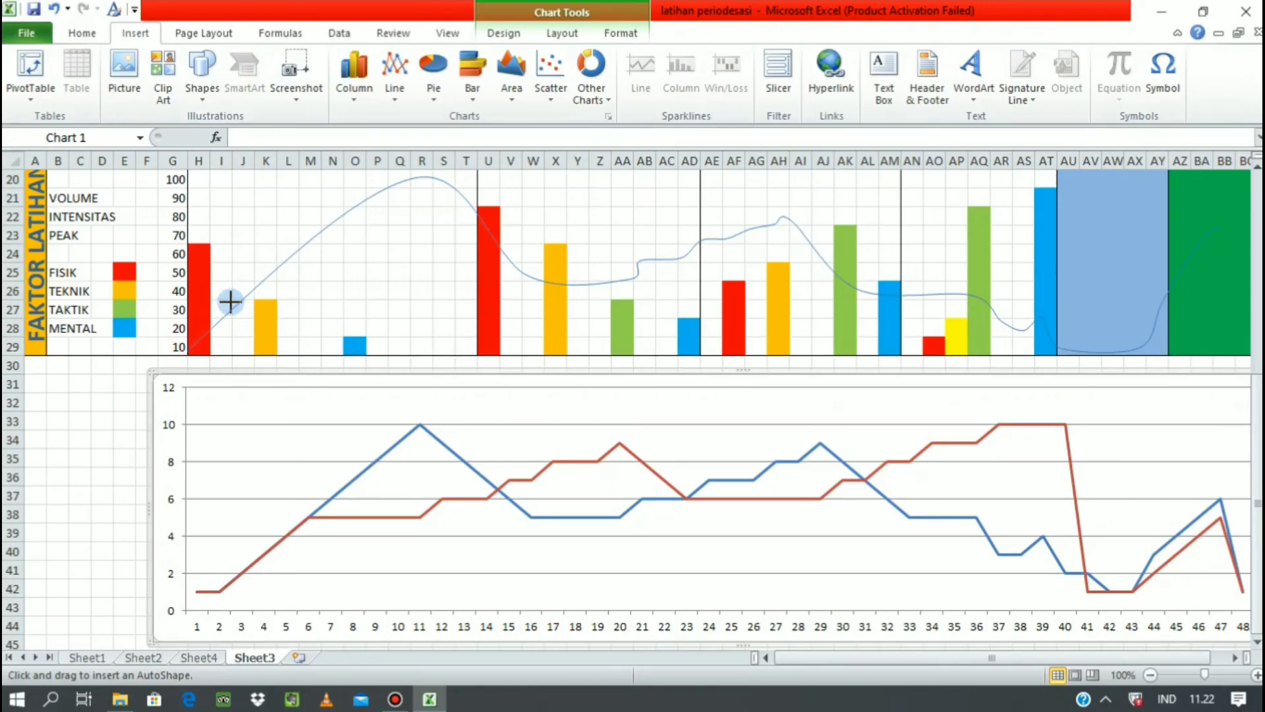
pyautogui.click(273, 272)
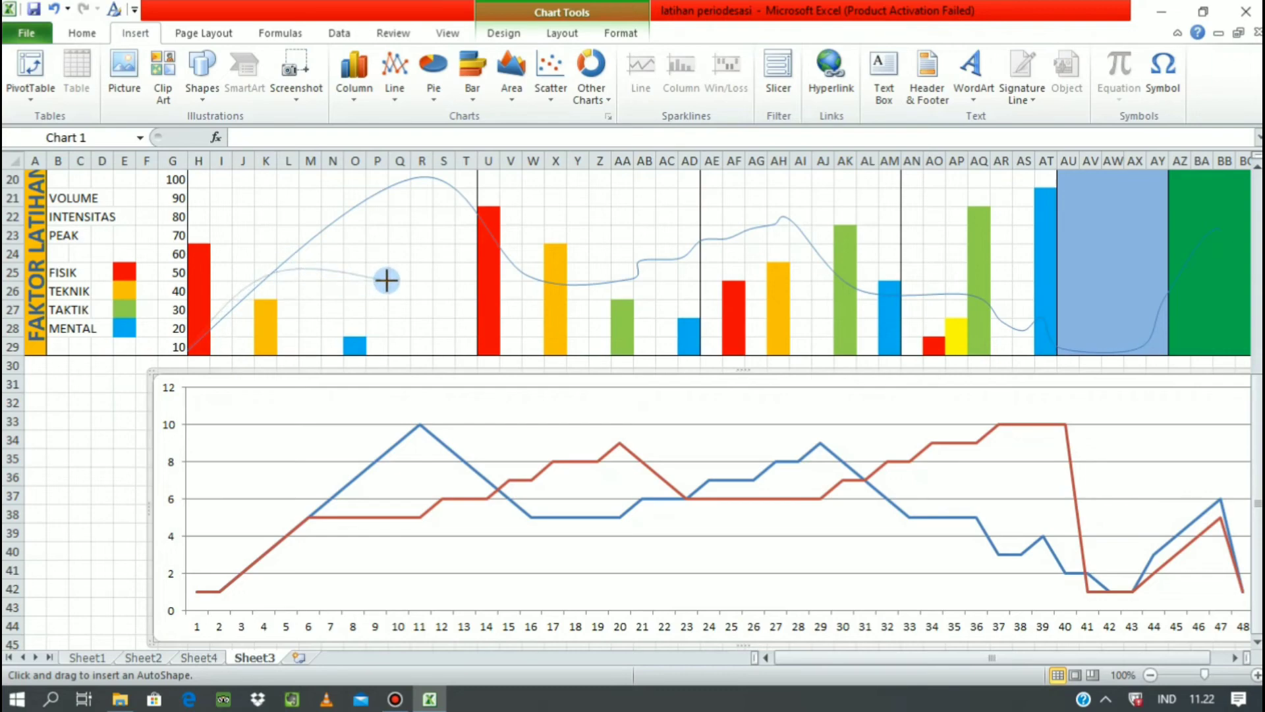
pyautogui.click(387, 281)
pyautogui.click(422, 263)
pyautogui.click(475, 266)
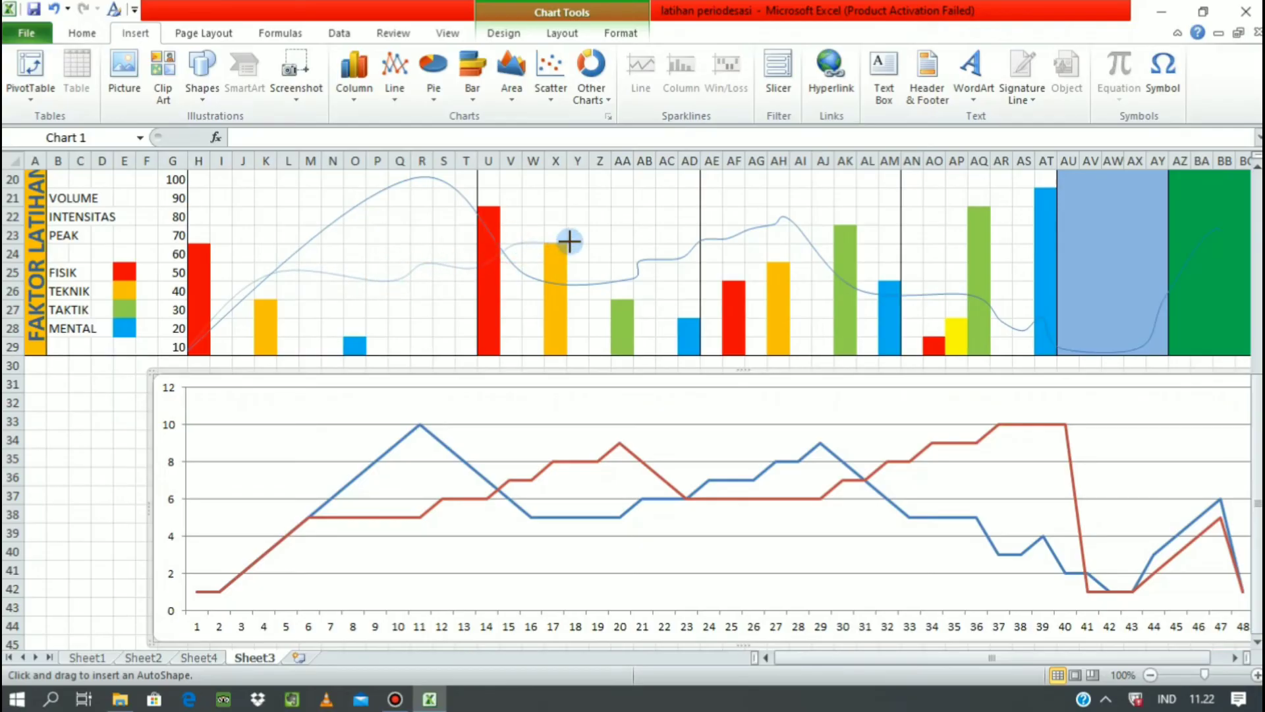
pyautogui.click(599, 218)
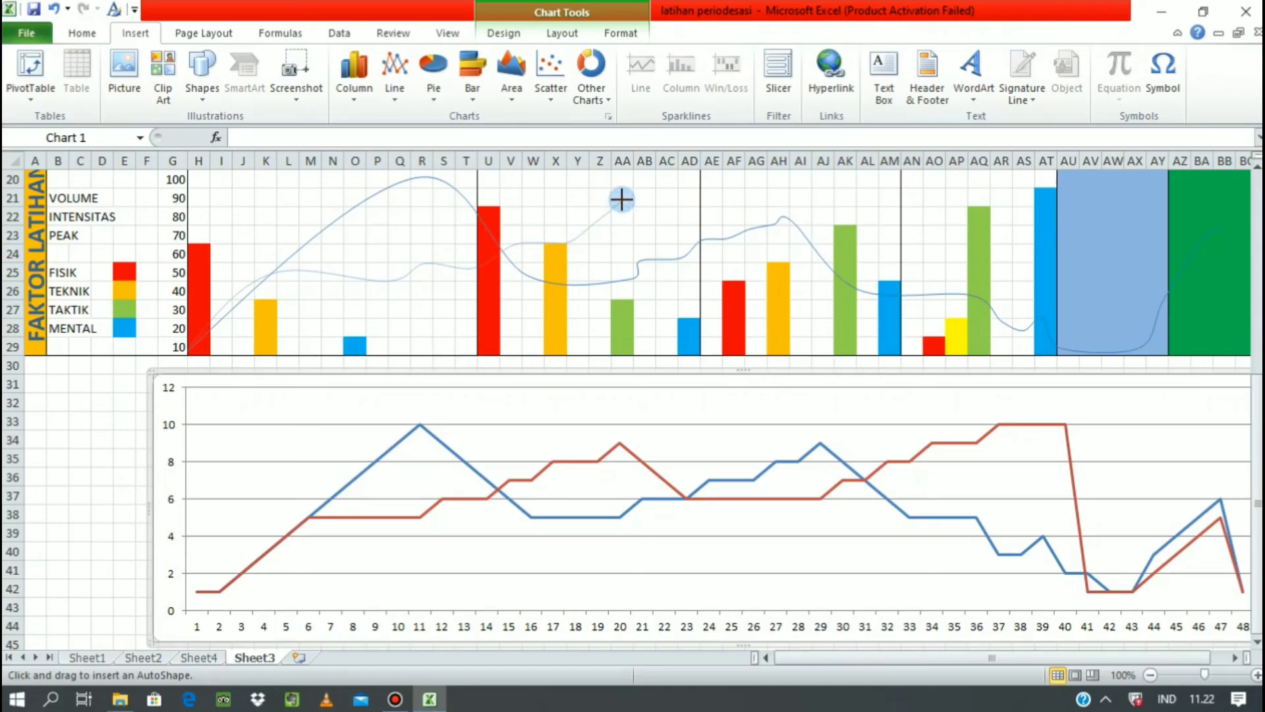
pyautogui.click(621, 199)
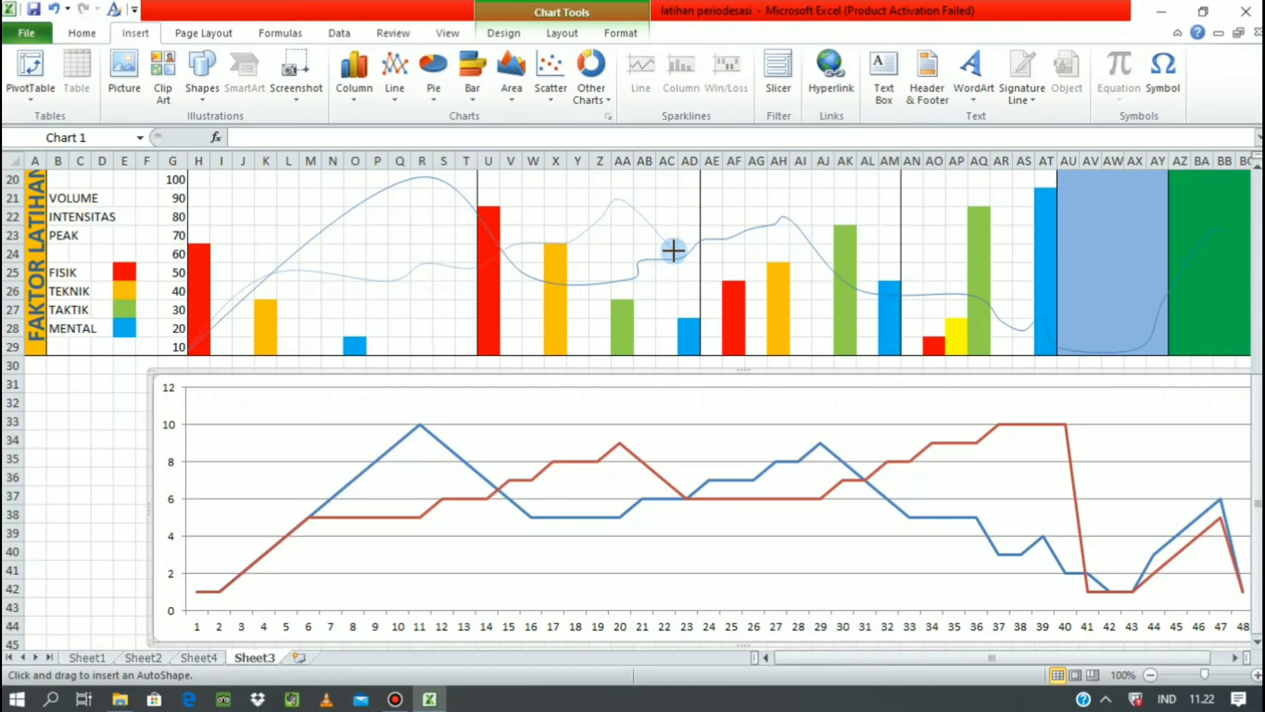
pyautogui.click(673, 251)
pyautogui.click(798, 243)
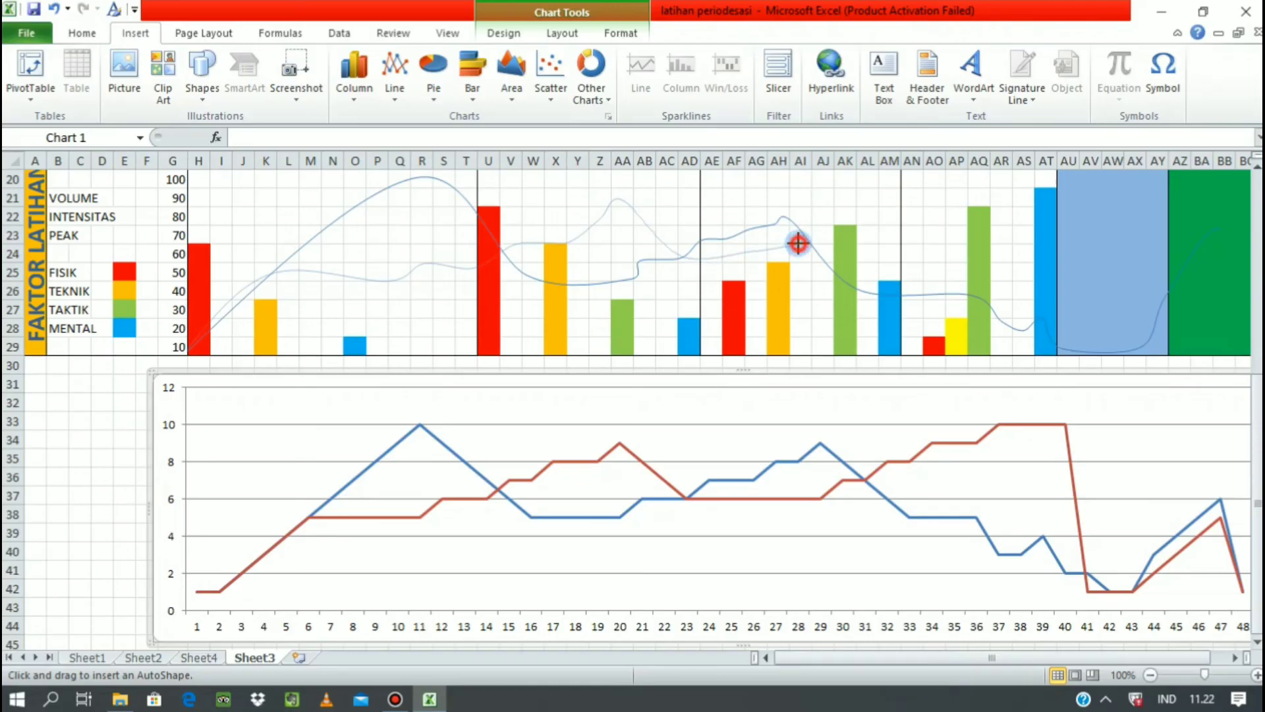
pyautogui.click(888, 236)
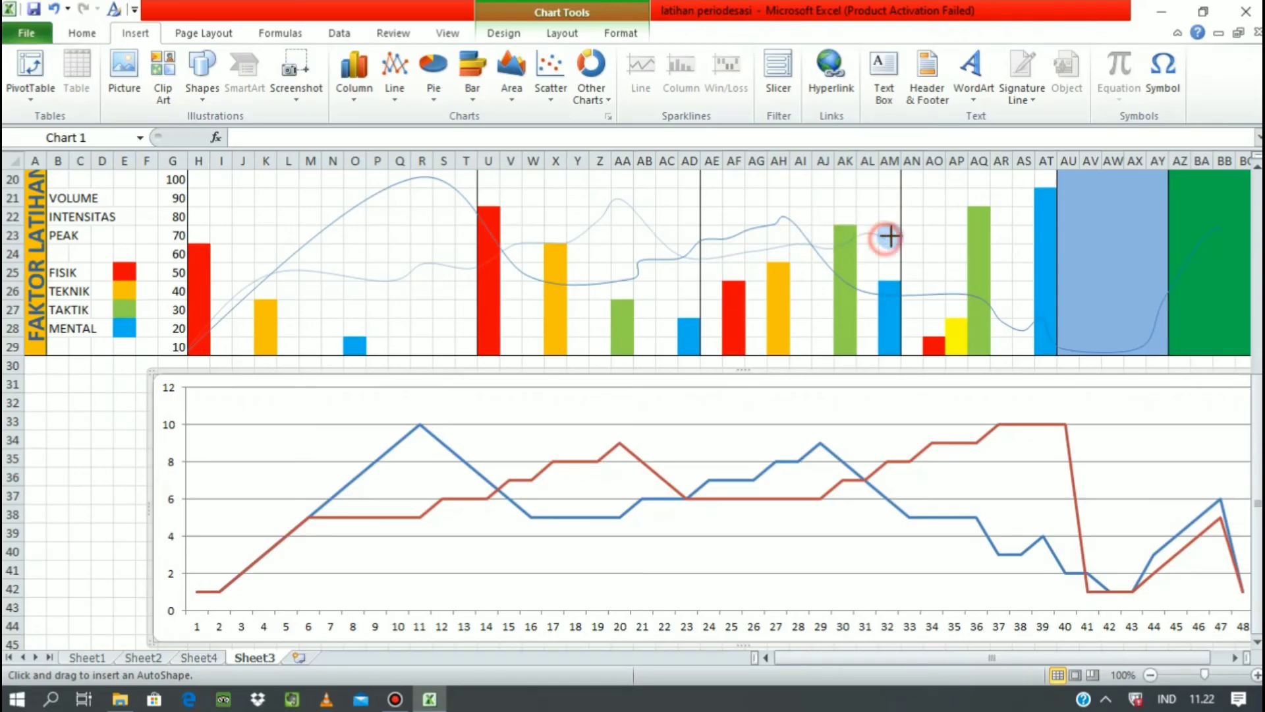
pyautogui.click(912, 213)
pyautogui.click(931, 207)
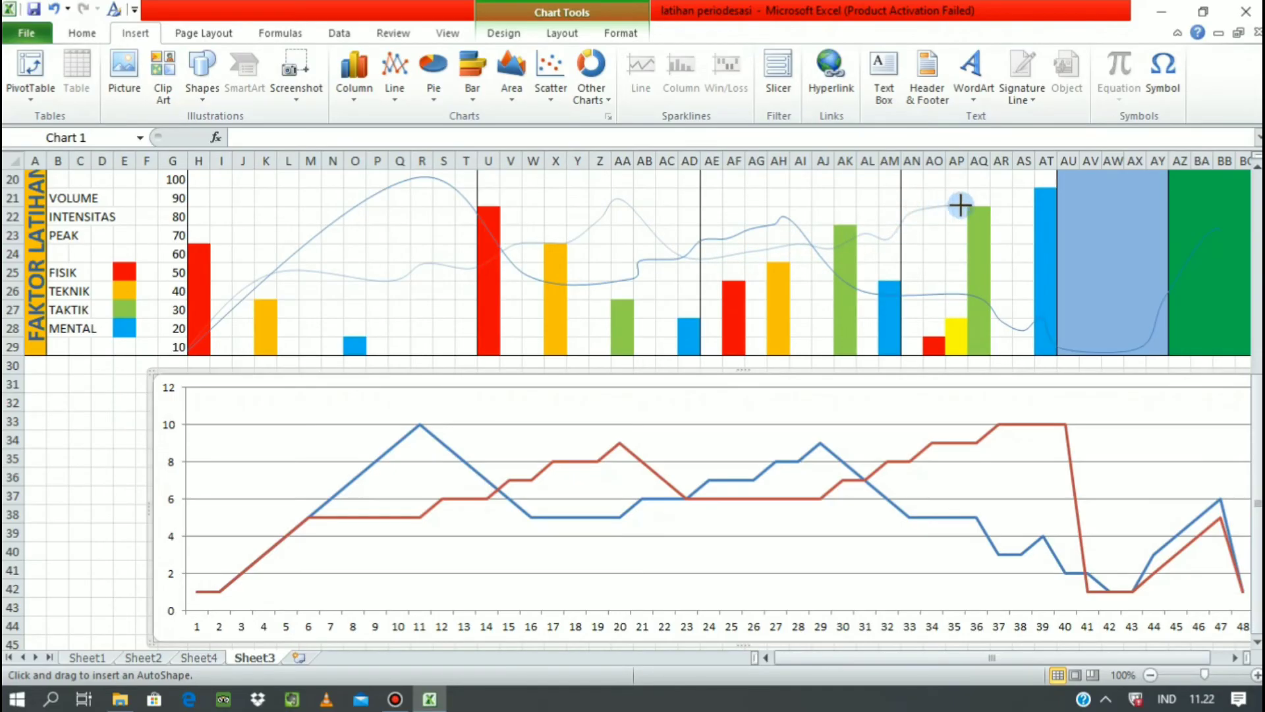
pyautogui.click(968, 195)
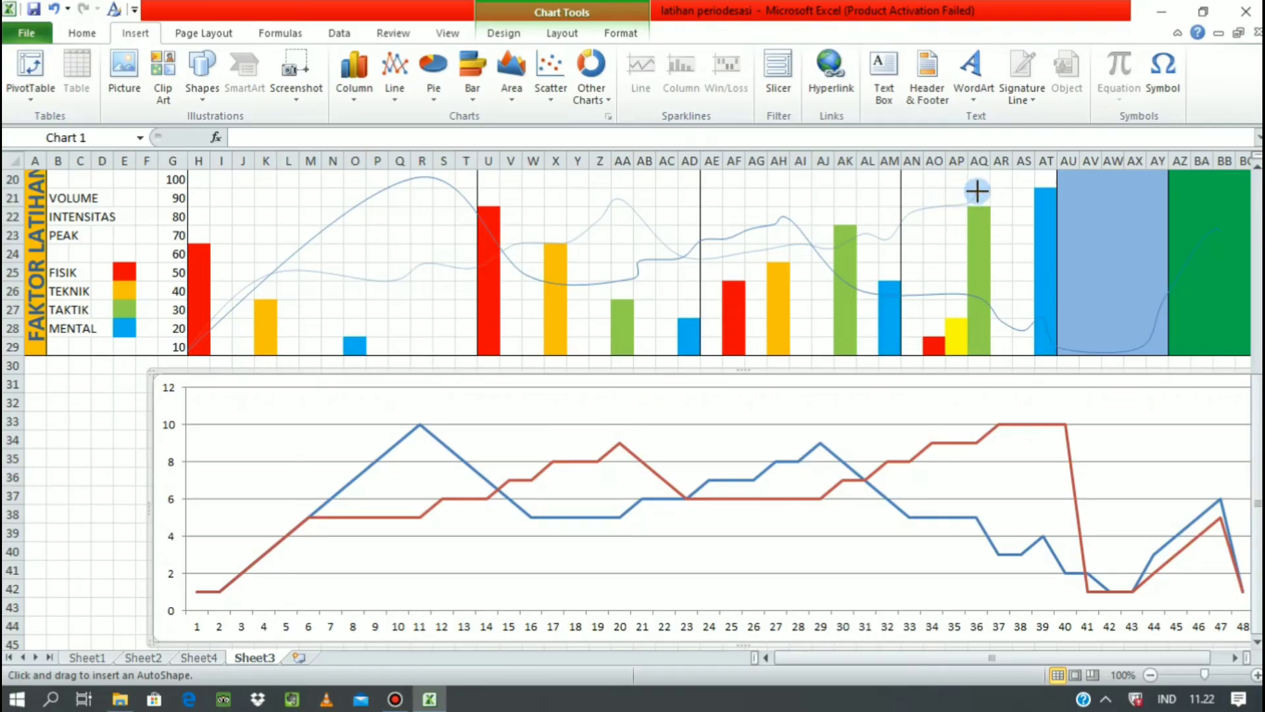
pyautogui.click(978, 191)
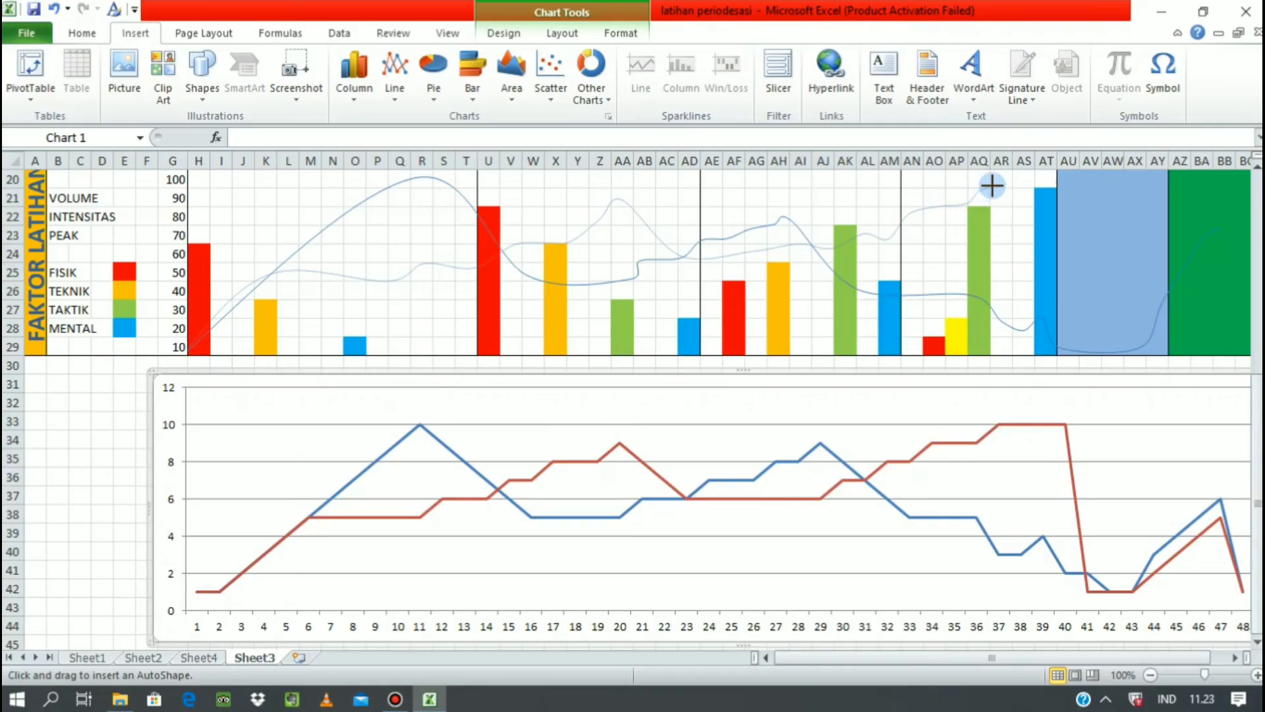
pyautogui.click(996, 174)
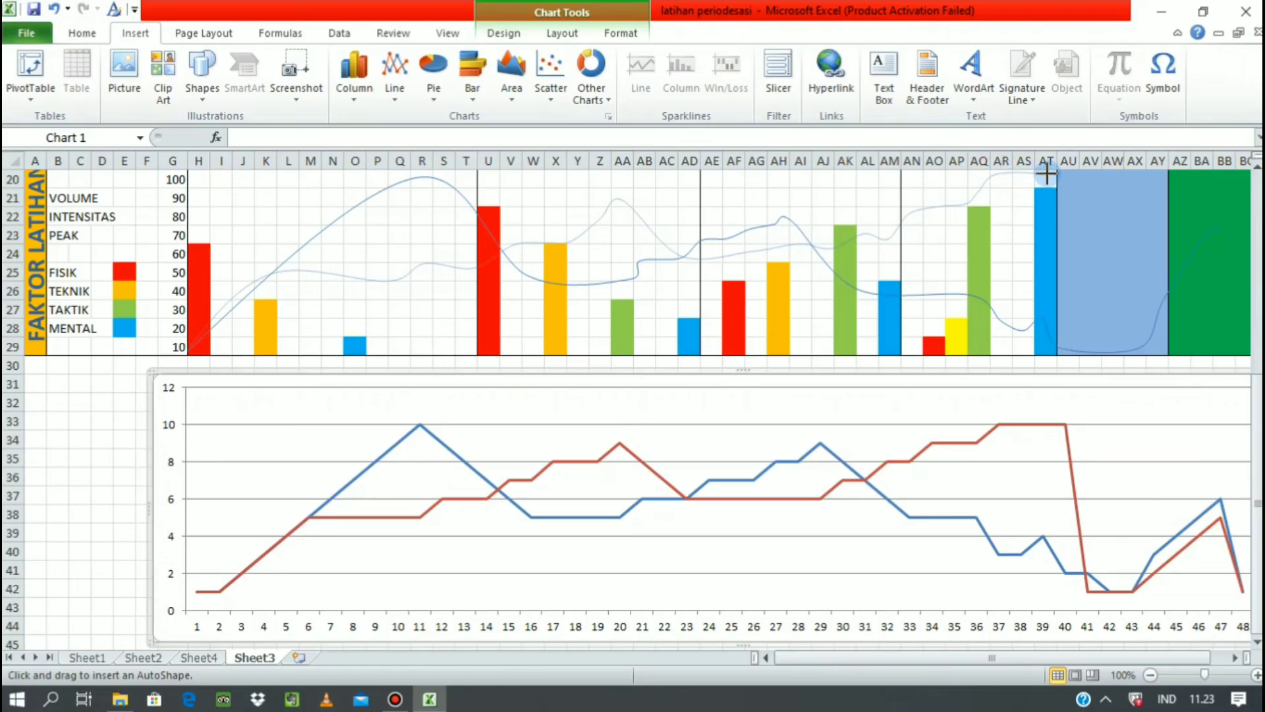
pyautogui.click(1059, 254)
pyautogui.doubleClick(1238, 332)
pyautogui.click(1211, 334)
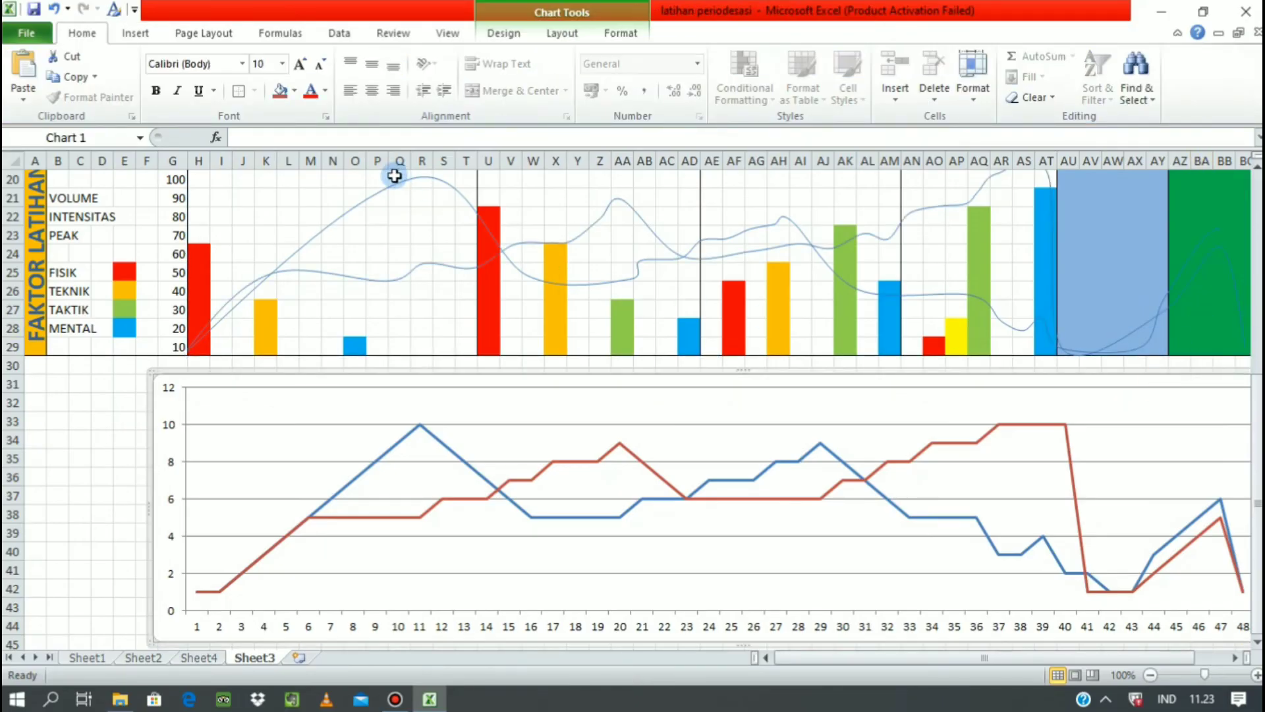
# Step: Set the line width of the curve peaking near R20 to 2.5 pt
pyautogui.click(387, 189)
pyautogui.rightClick(386, 190)
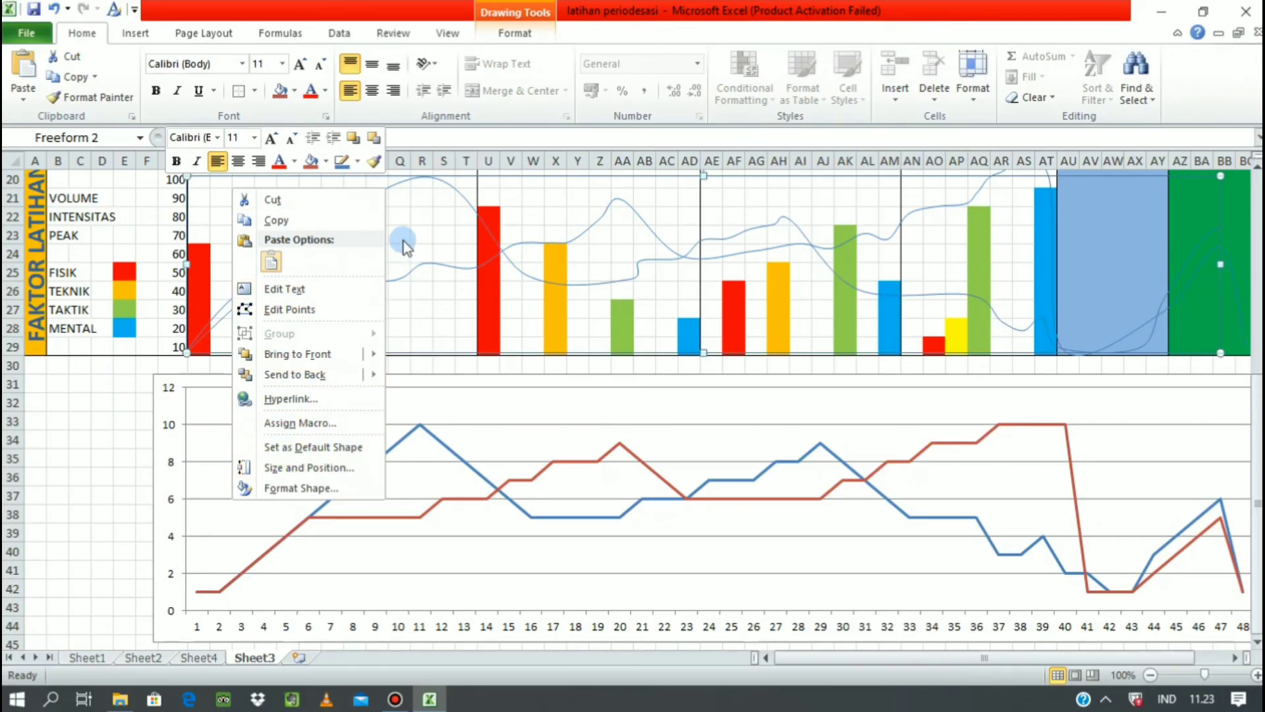
pyautogui.click(308, 487)
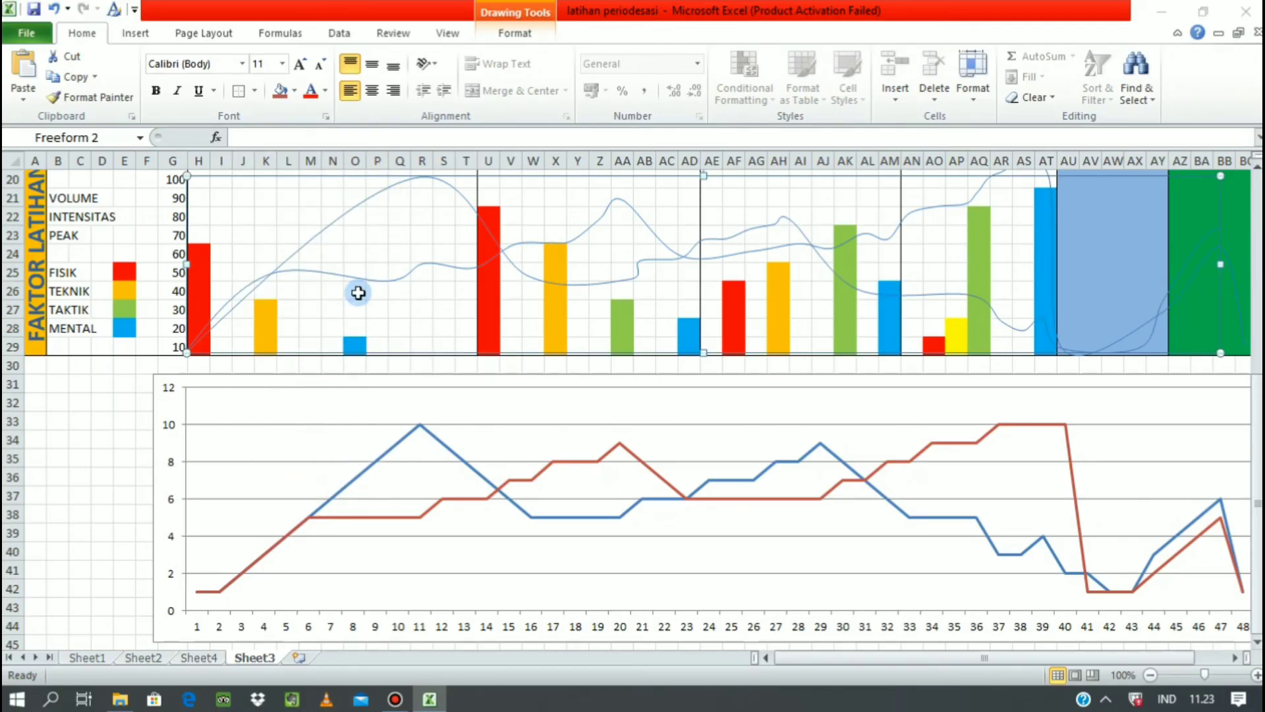
pyautogui.click(680, 188)
pyautogui.click(680, 188)
pyautogui.click(680, 188)
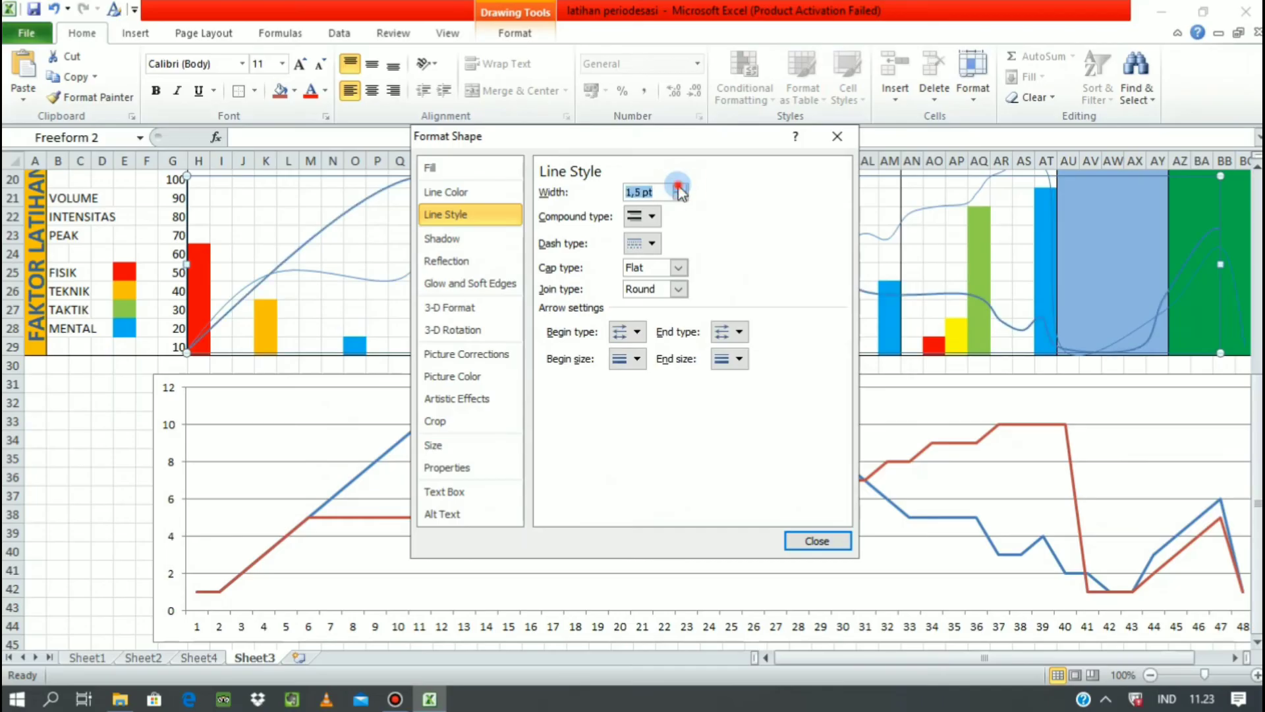
pyautogui.click(680, 188)
pyautogui.click(680, 188)
pyautogui.click(680, 188)
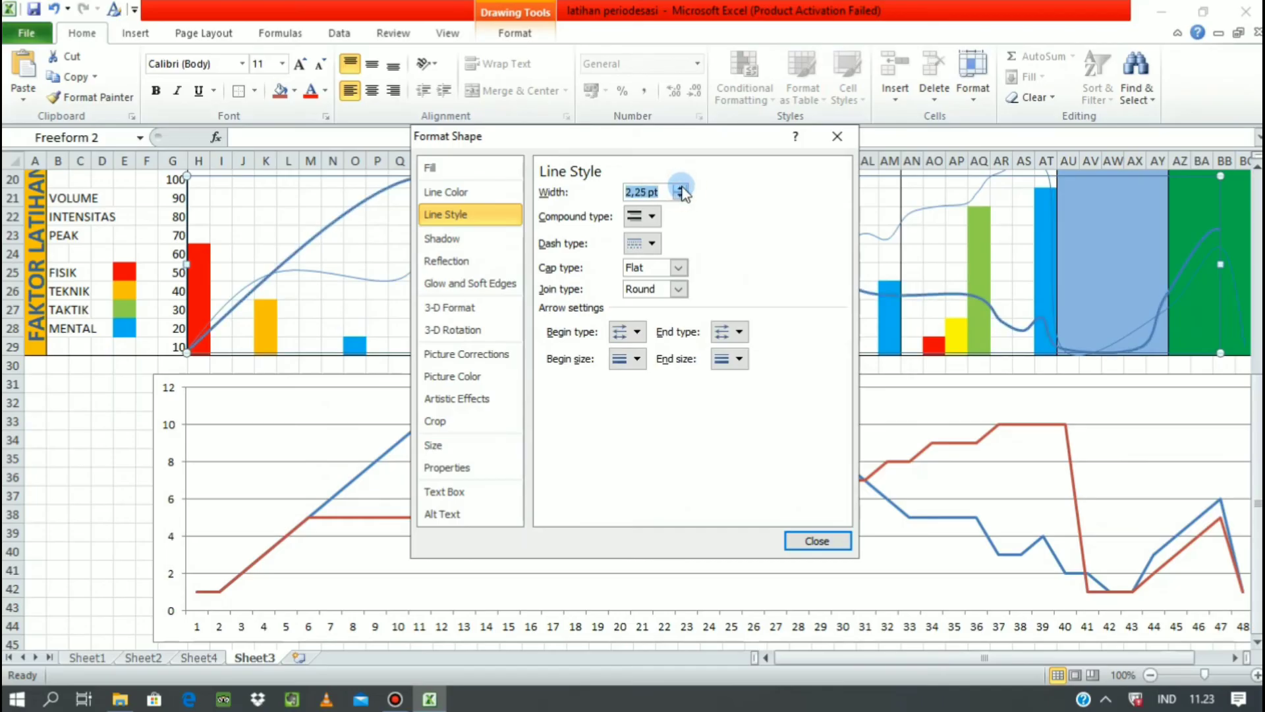
pyautogui.click(680, 188)
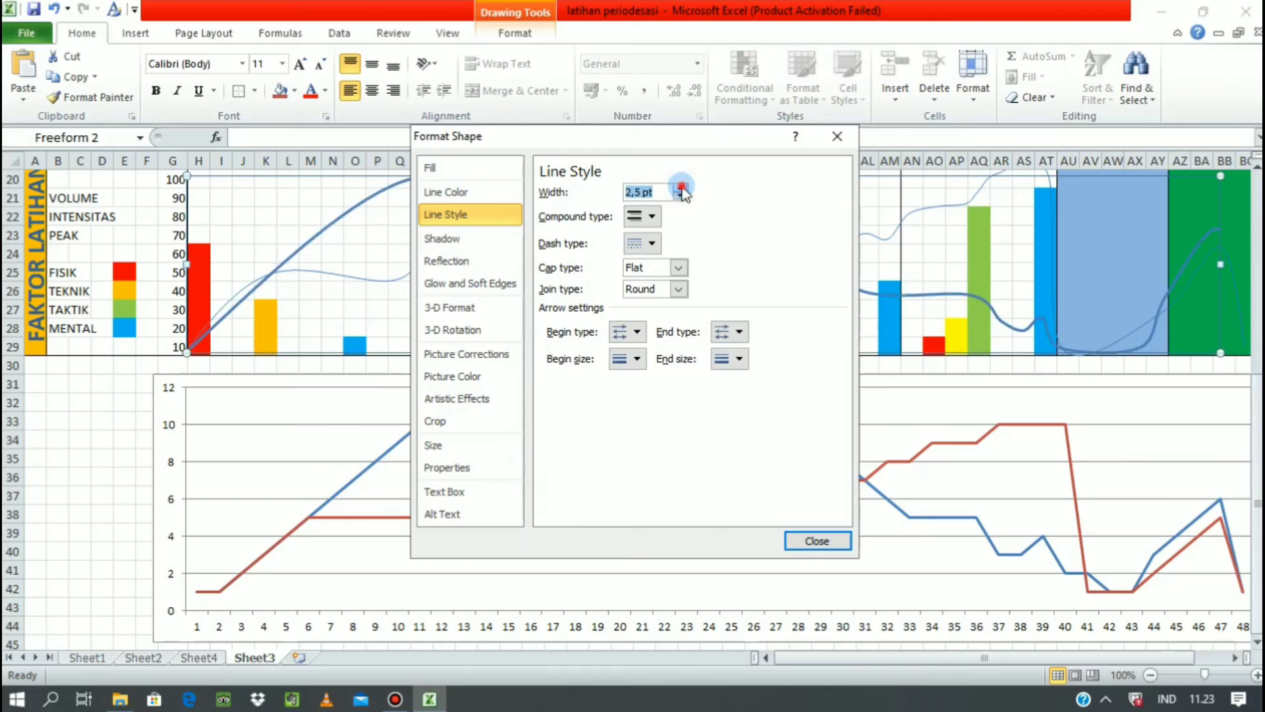
pyautogui.click(815, 542)
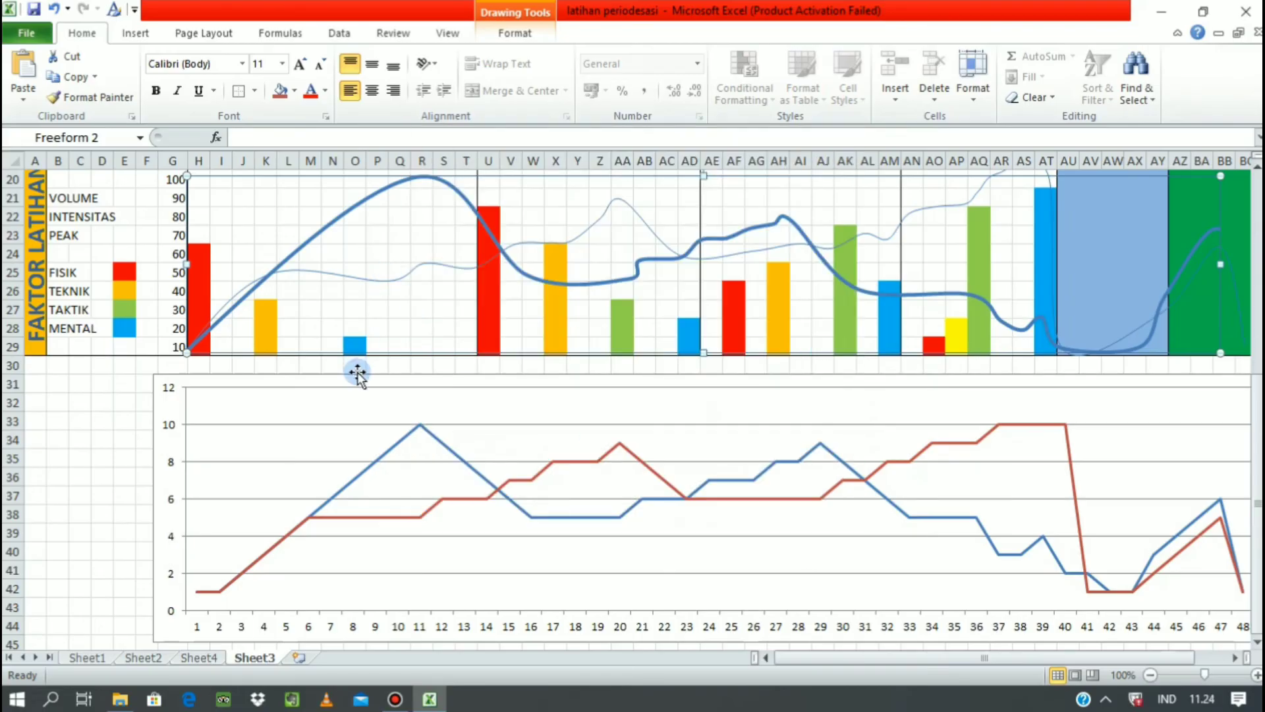
# Step: Change the line color of the second, thinner curve to standard red
pyautogui.click(398, 283)
pyautogui.rightClick(399, 283)
pyautogui.rightClick(421, 267)
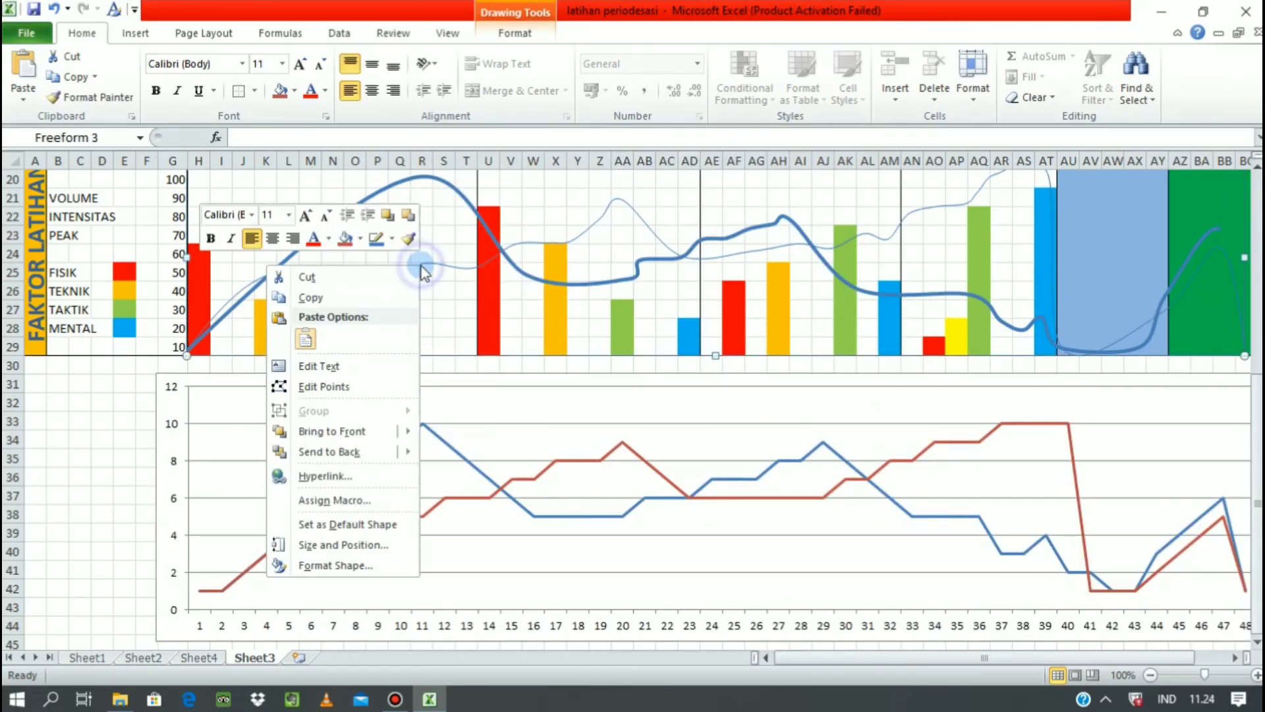
pyautogui.click(344, 571)
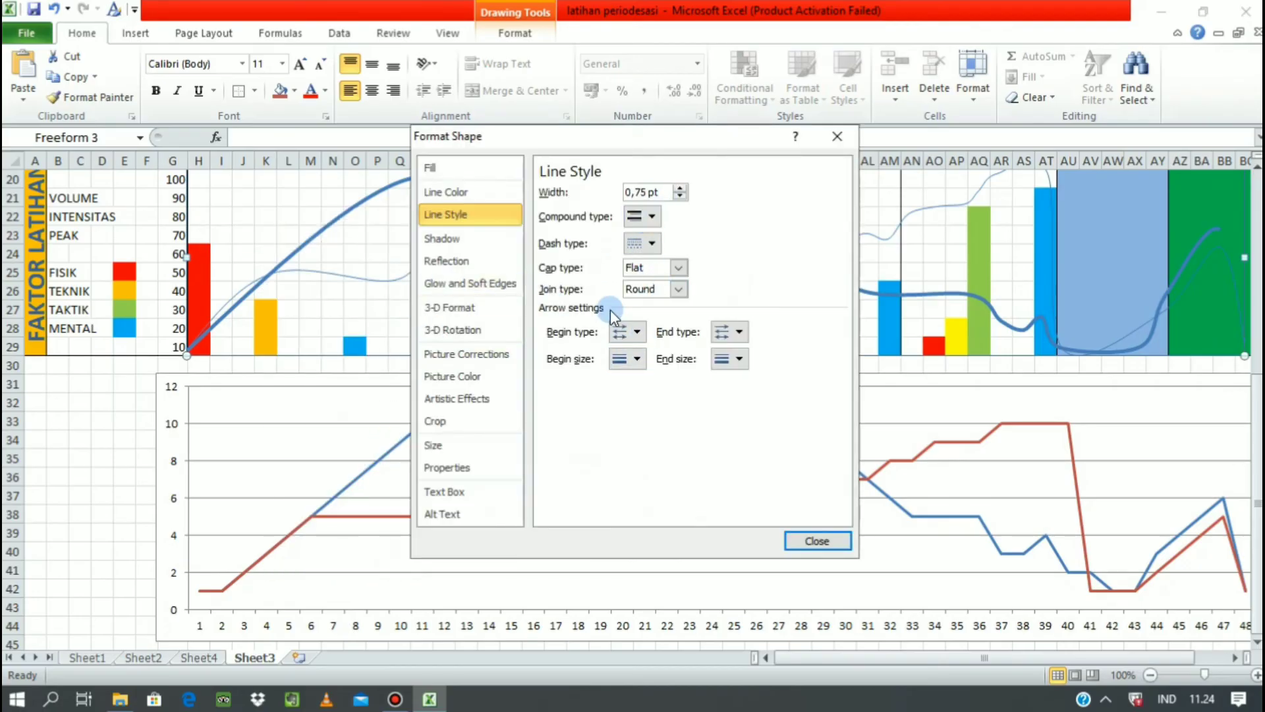
pyautogui.click(448, 192)
pyautogui.click(622, 251)
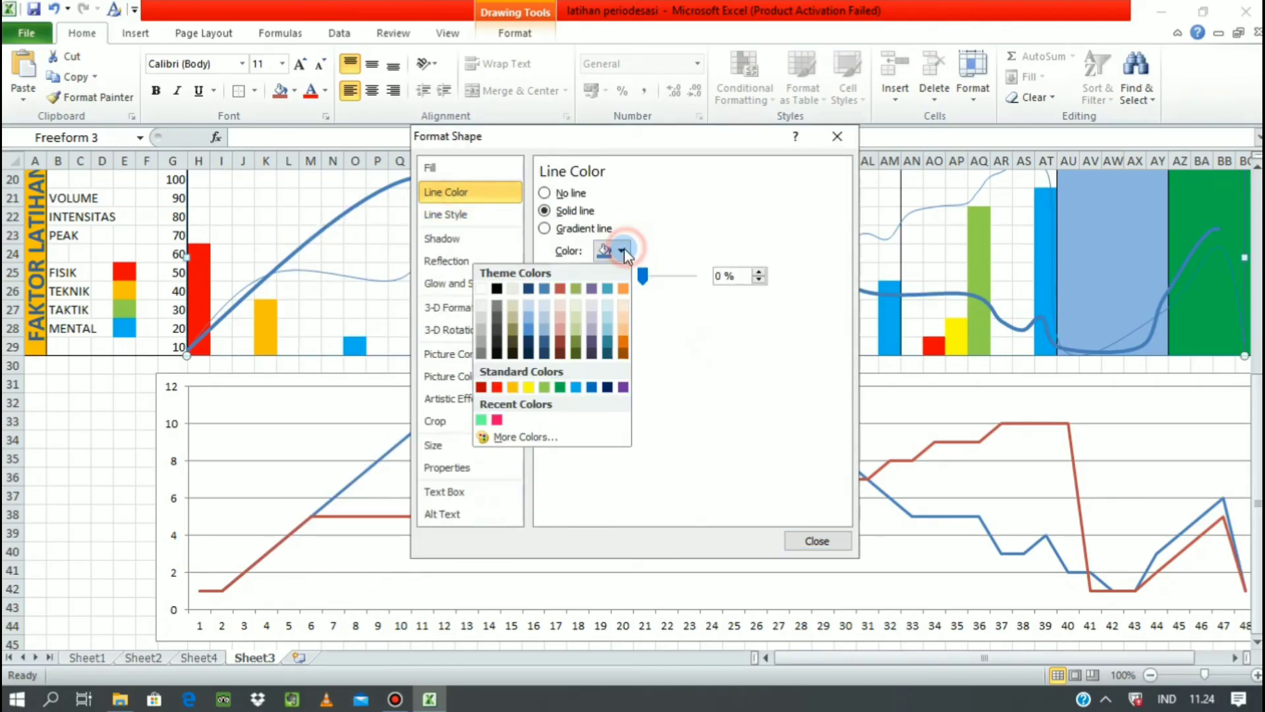
pyautogui.click(497, 387)
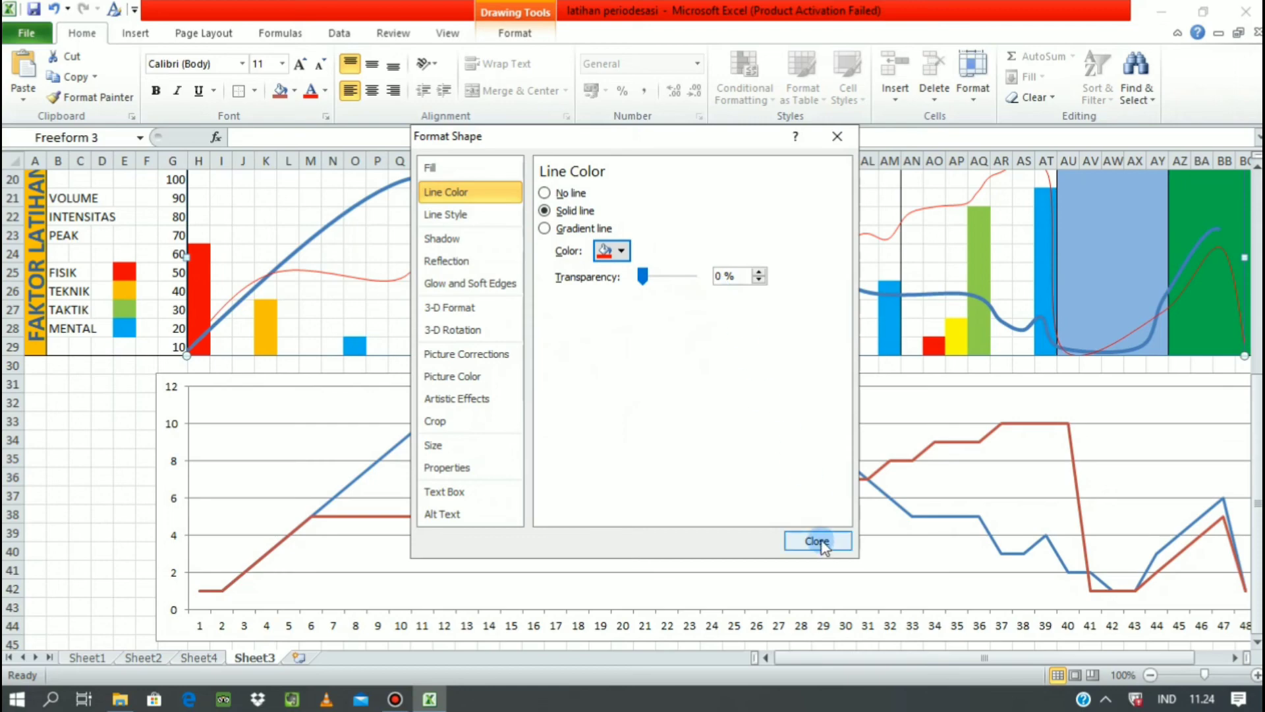
# Step: Thicken the red curve's line to a width of 3.75 pt
pyautogui.click(487, 212)
pyautogui.click(679, 189)
pyautogui.click(680, 189)
pyautogui.click(680, 189)
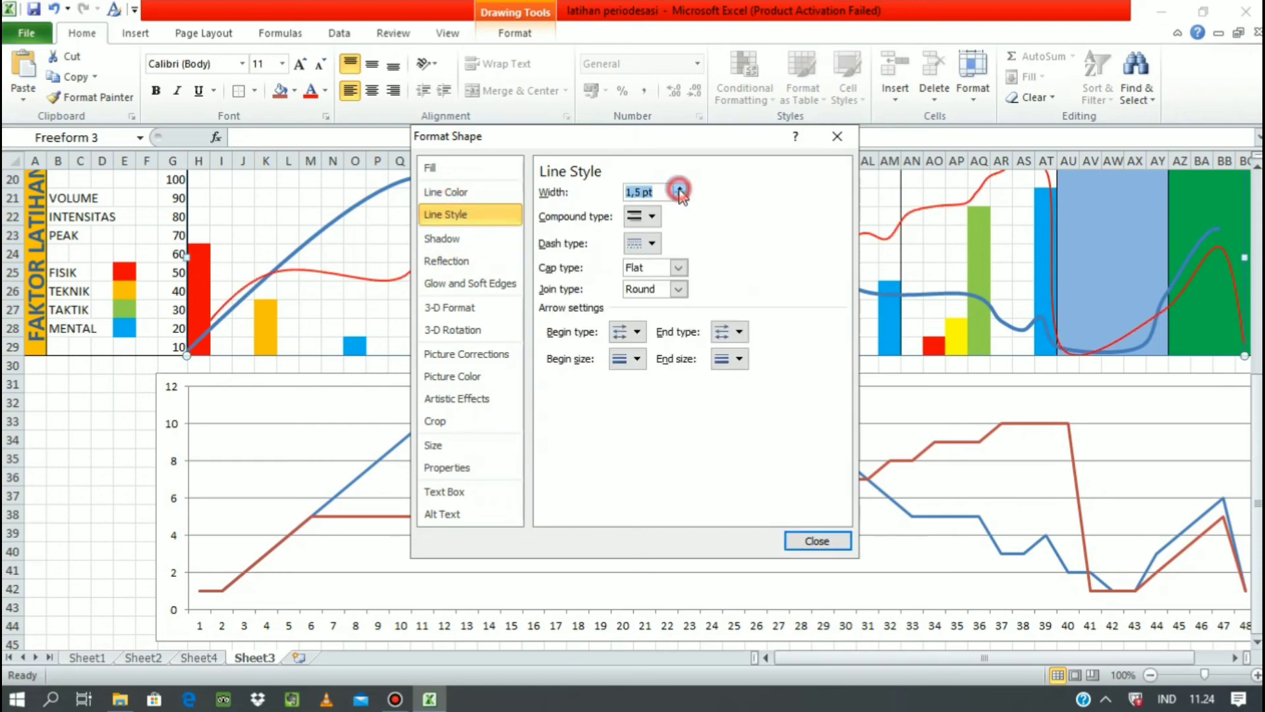
pyautogui.click(679, 189)
pyautogui.click(679, 189)
pyautogui.click(679, 188)
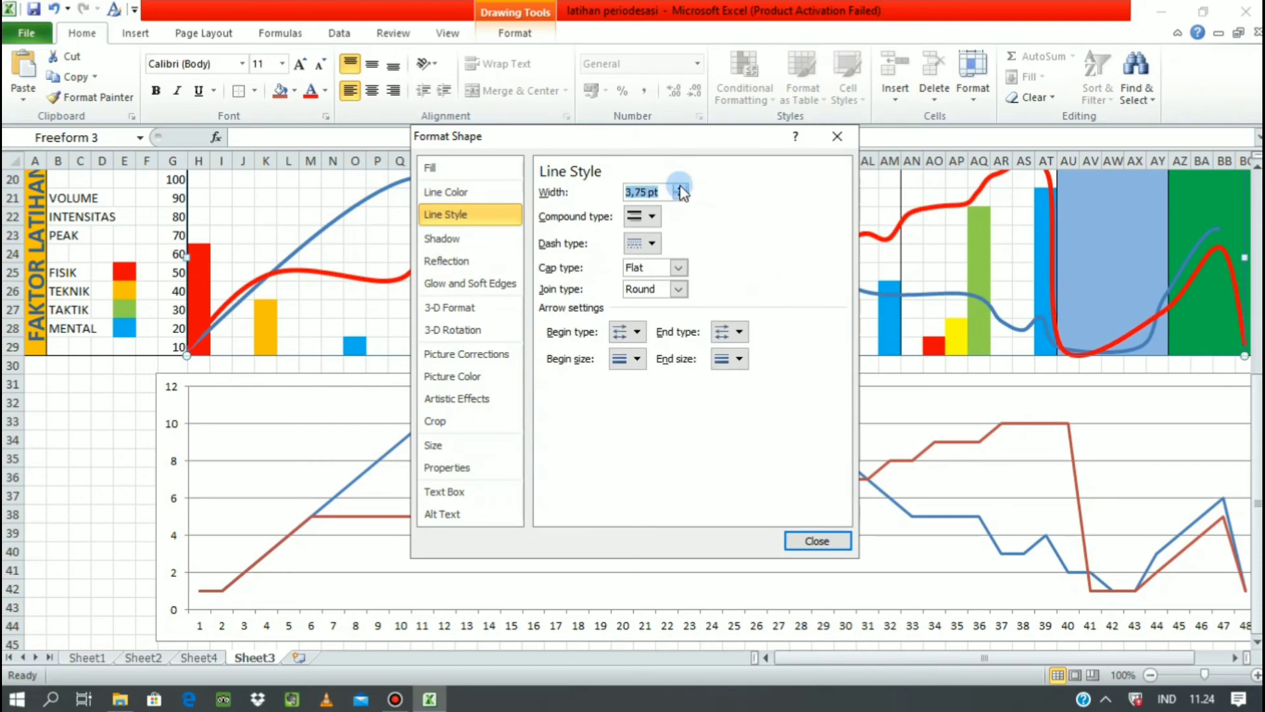
pyautogui.click(679, 188)
pyautogui.click(679, 189)
pyautogui.click(679, 190)
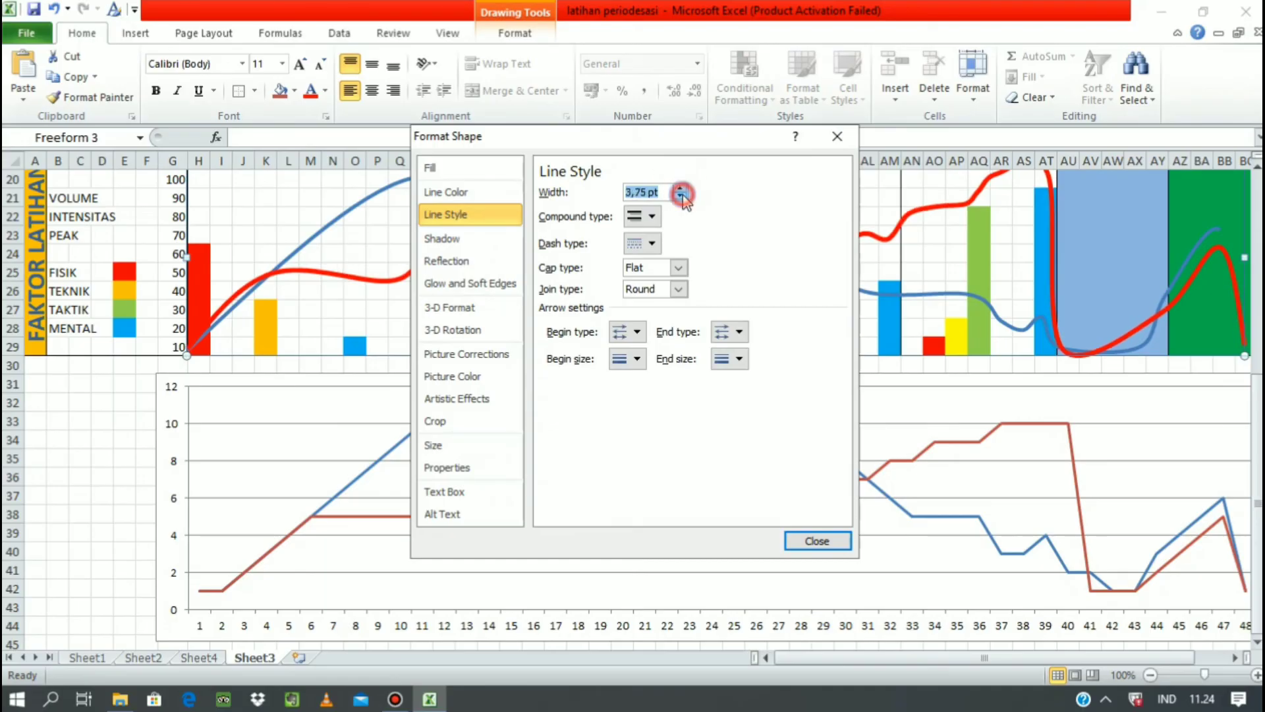
pyautogui.click(805, 539)
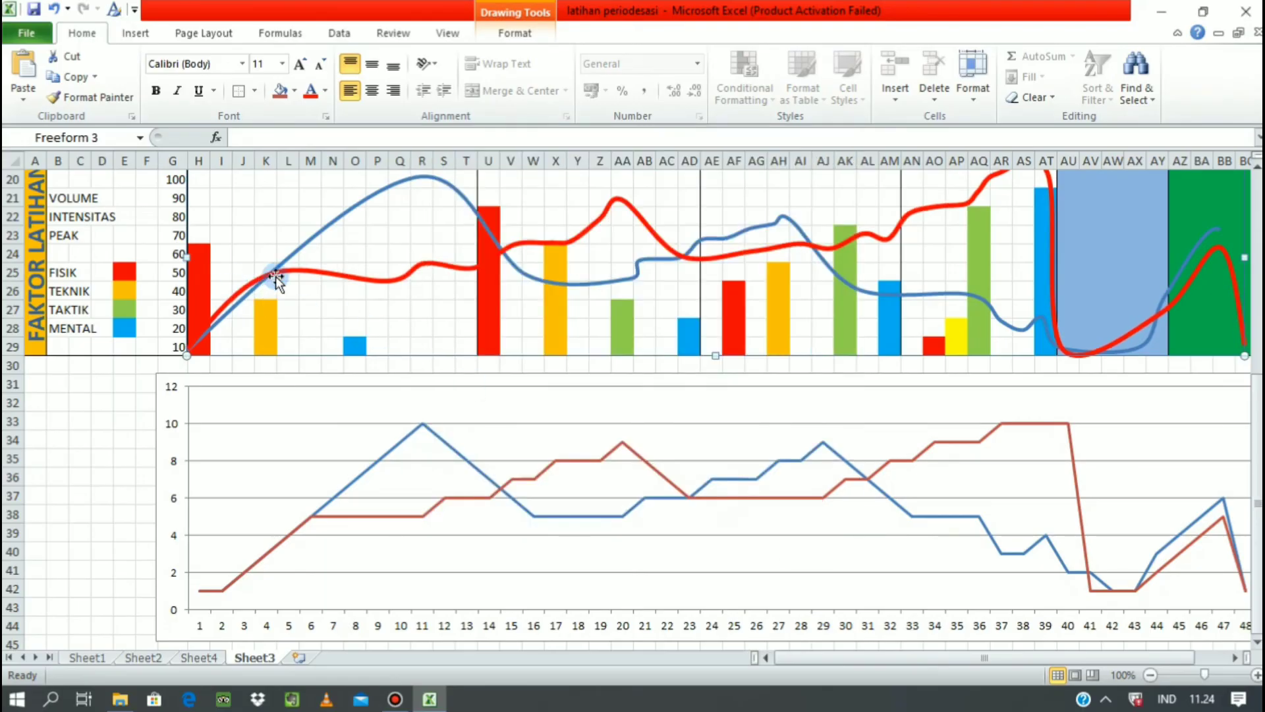
# Step: Edit the red curve's first points so its initial rise follows the blue curve, shifting the point near K25 right into column L
pyautogui.rightClick(291, 268)
pyautogui.click(201, 388)
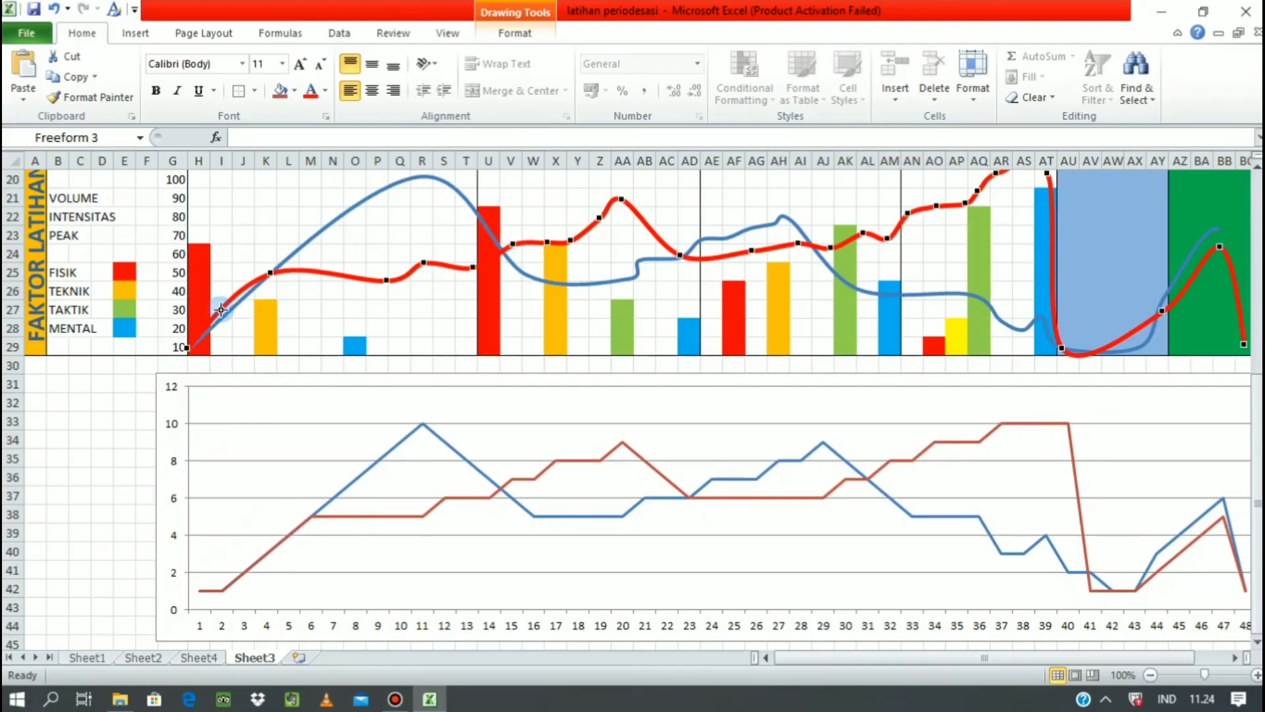
pyautogui.moveTo(267, 274); pyautogui.dragTo(295, 268)
pyautogui.click(354, 309)
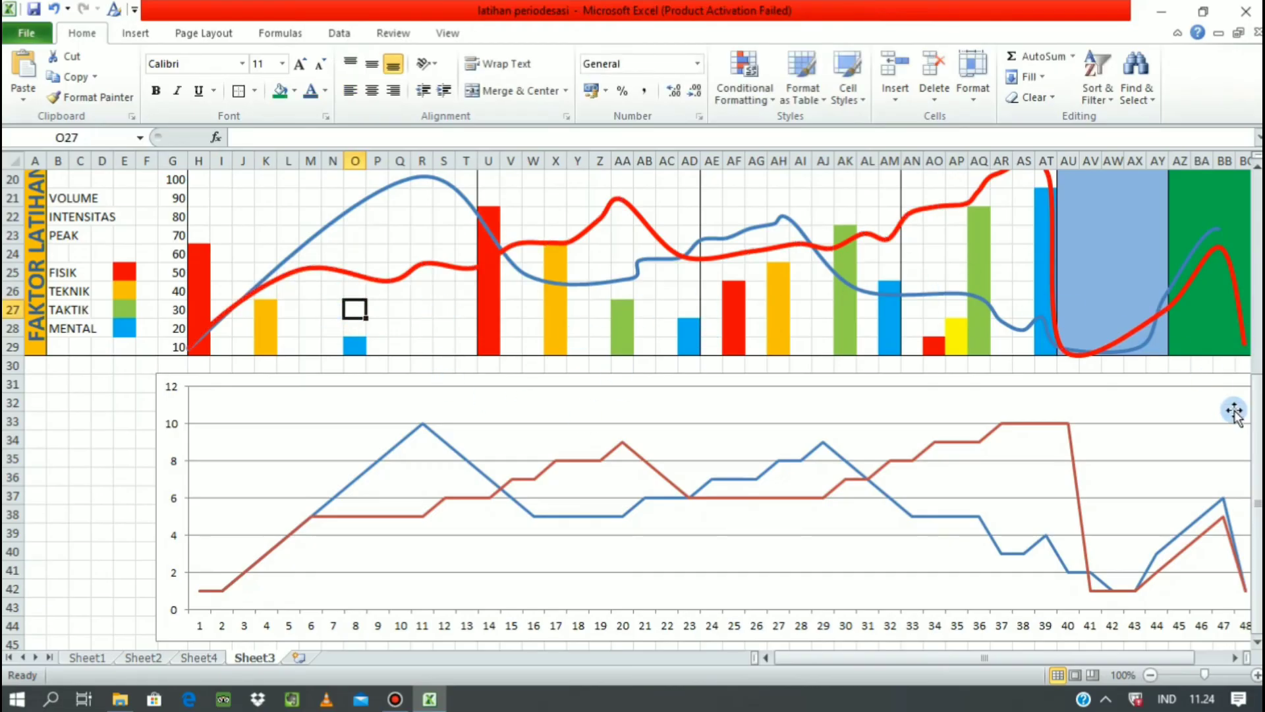
# Step: Delete the line chart below the FAKTOR LATIHAN section
pyautogui.moveTo(1257, 454); pyautogui.dragTo(1257, 415)
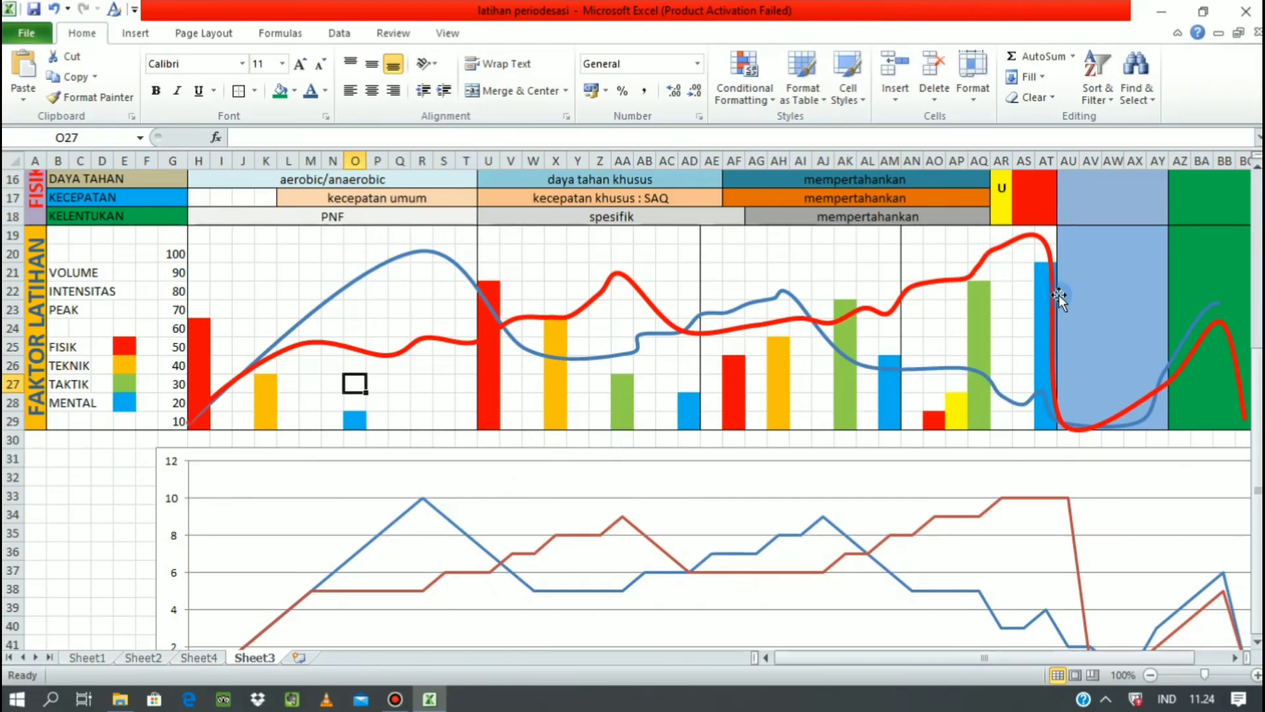
pyautogui.click(508, 461)
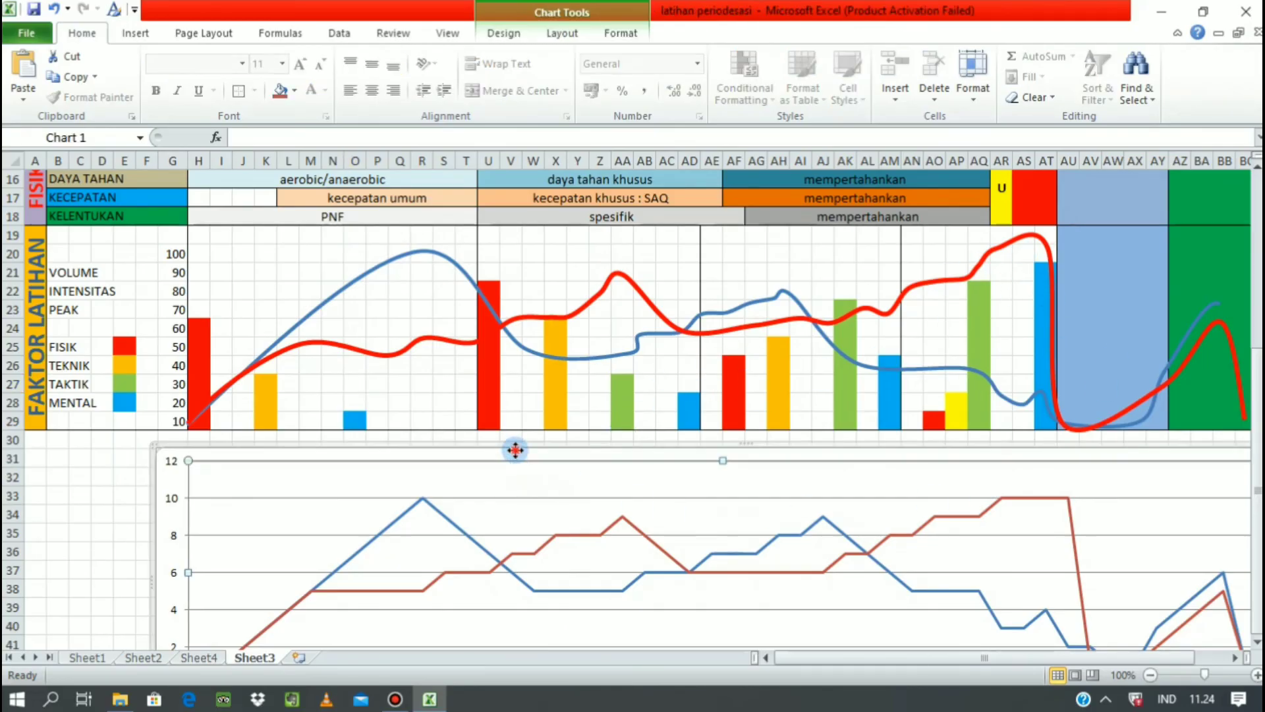
pyautogui.press('Delete')
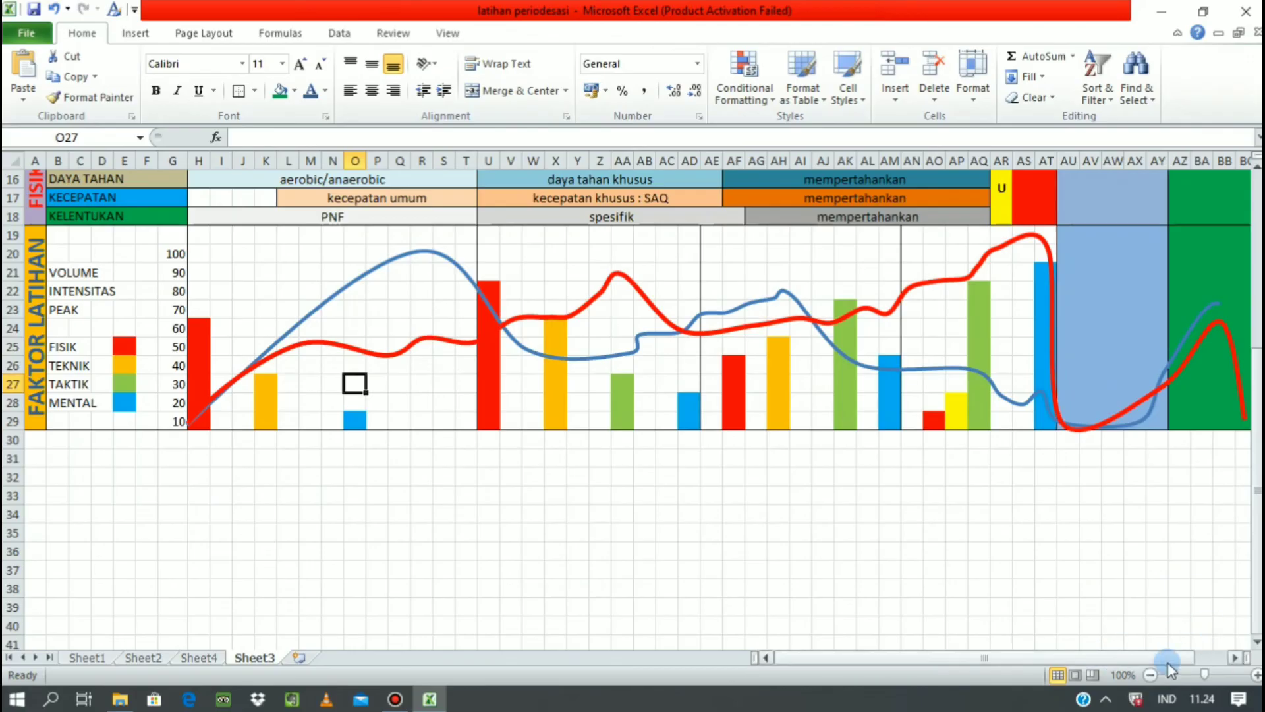
# Step: Zoom the sheet out to 80% to review the complete master plan from the title row to row 29
pyautogui.moveTo(1169, 660)
pyautogui.mouseDown()
pyautogui.moveTo(1217, 651)
pyautogui.moveTo(1168, 655)
pyautogui.mouseUp()
pyautogui.moveTo(1255, 477); pyautogui.dragTo(1255, 405)
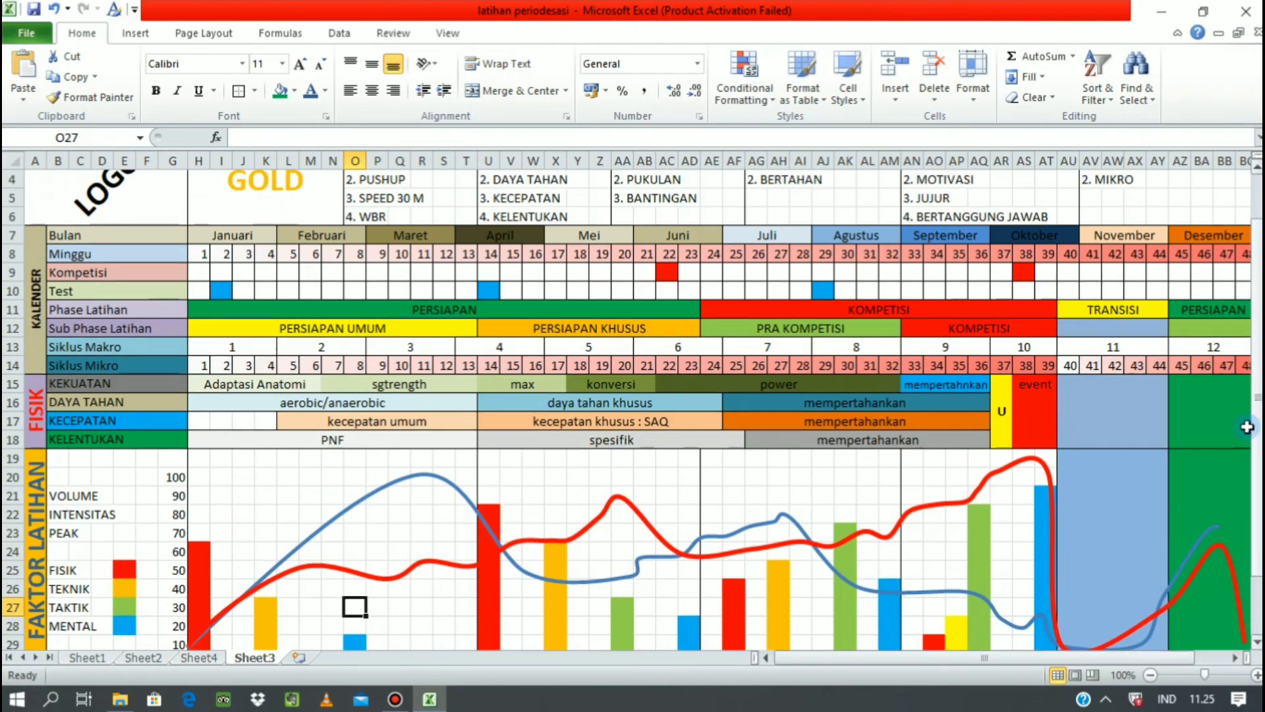
pyautogui.click(1149, 675)
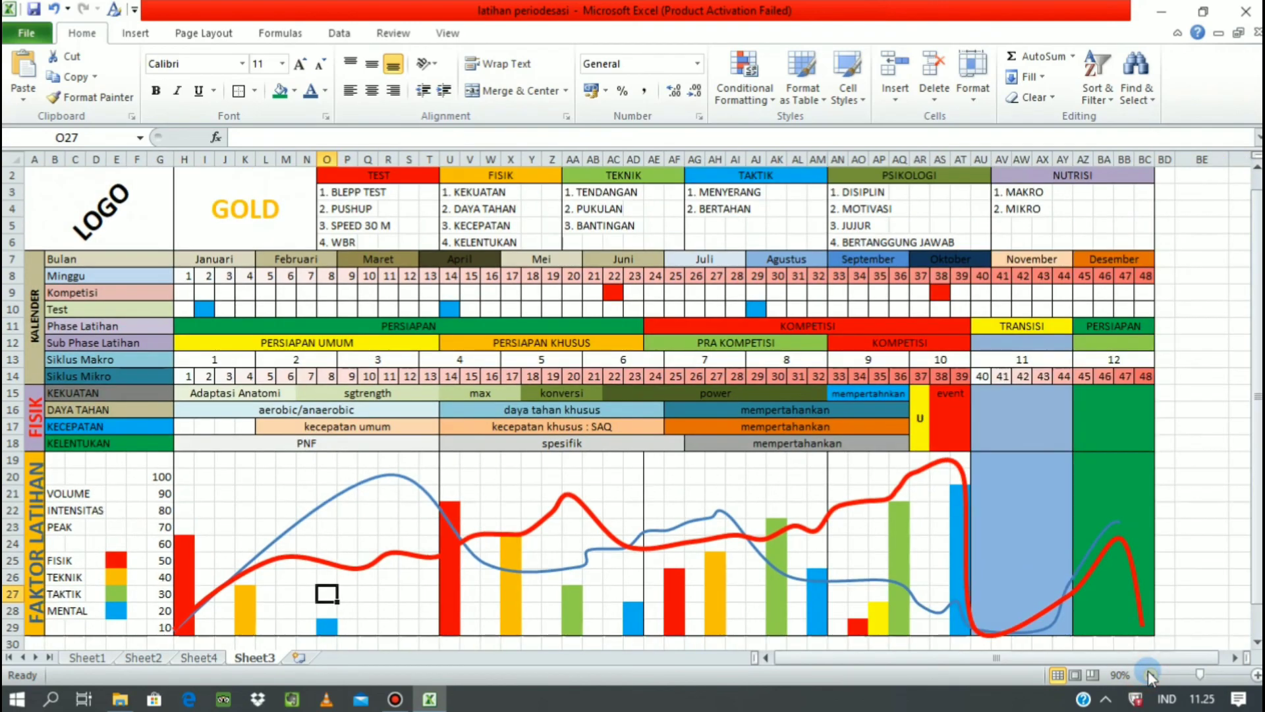
pyautogui.click(1152, 675)
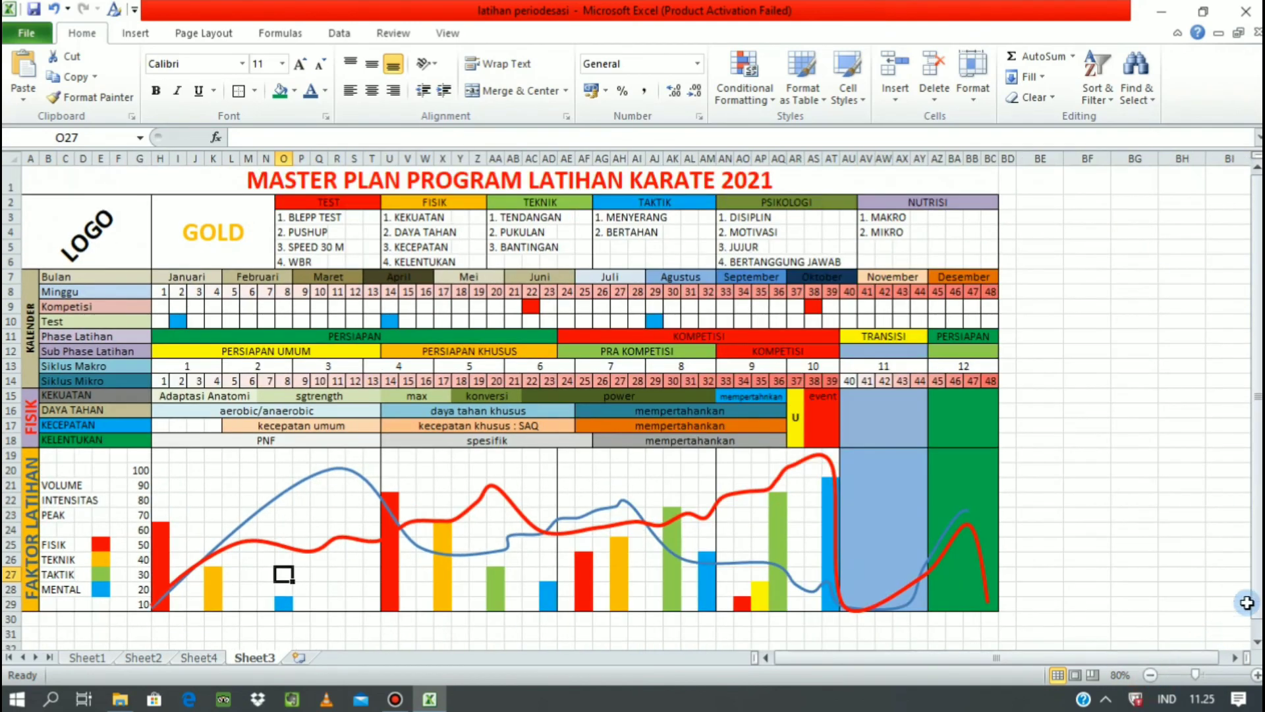